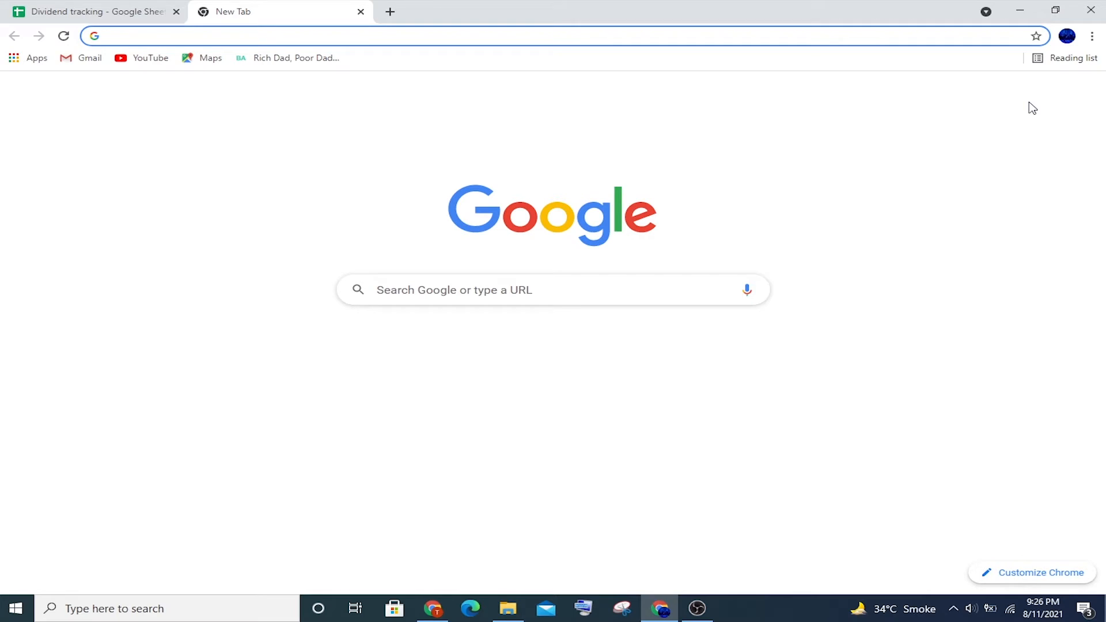
Open Google Sheets from the Google apps and create a new blank spreadsheet.
click(1045, 93)
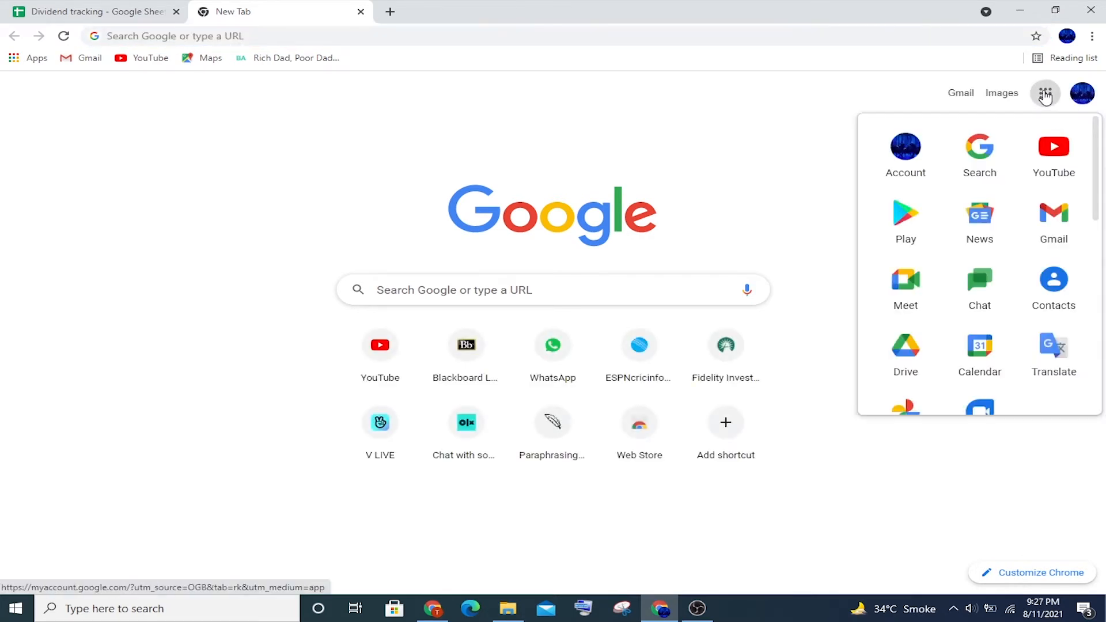
scroll(1037, 173, down, 3)
scroll(1009, 241, down, 1)
click(1057, 230)
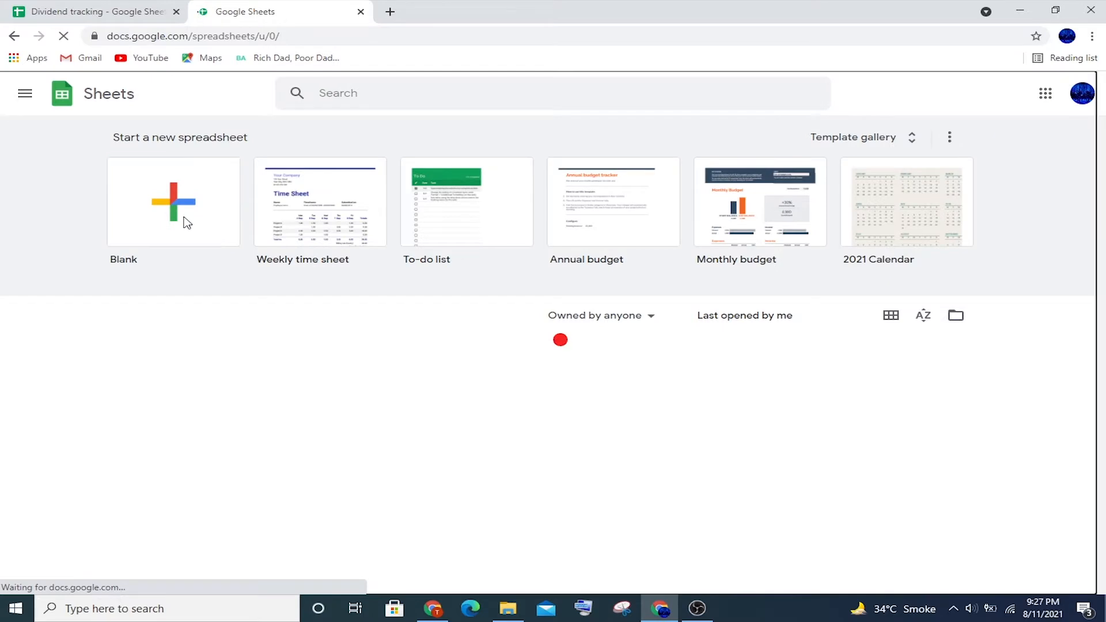
click(185, 223)
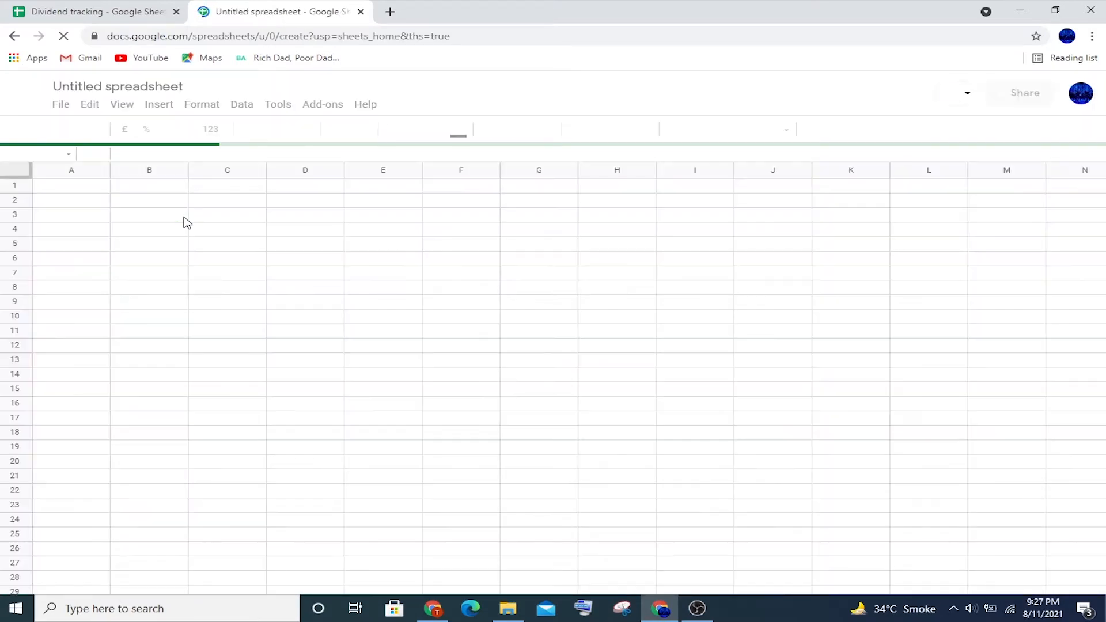
Rename the untitled spreadsheet as Stock Dividend Tracker.
click(83, 86)
text(Stock )
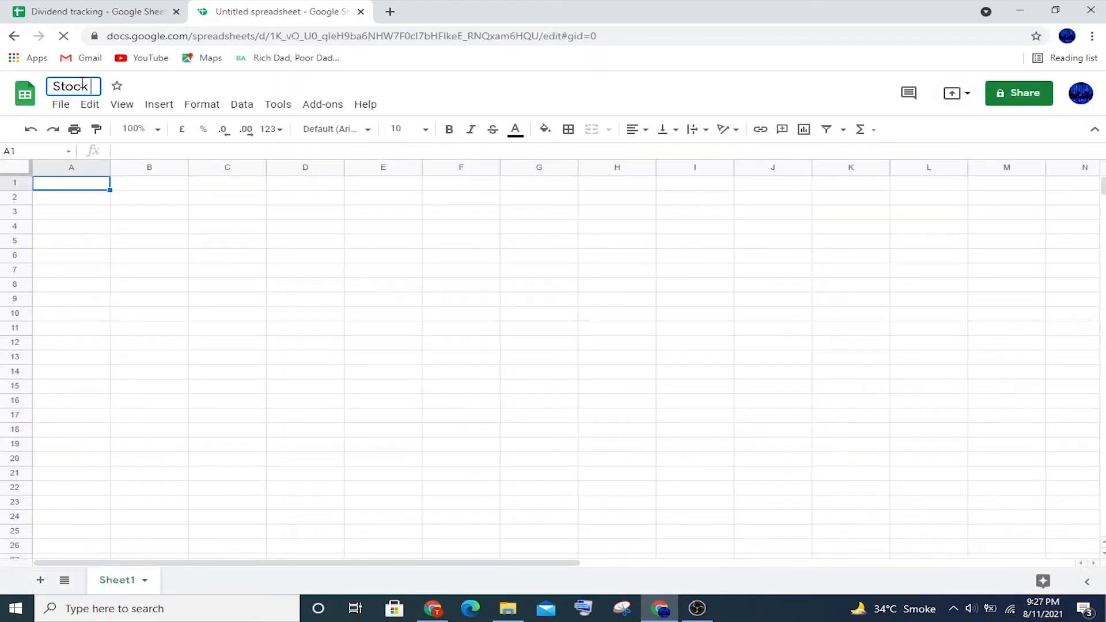
text(Dividend Tracker)
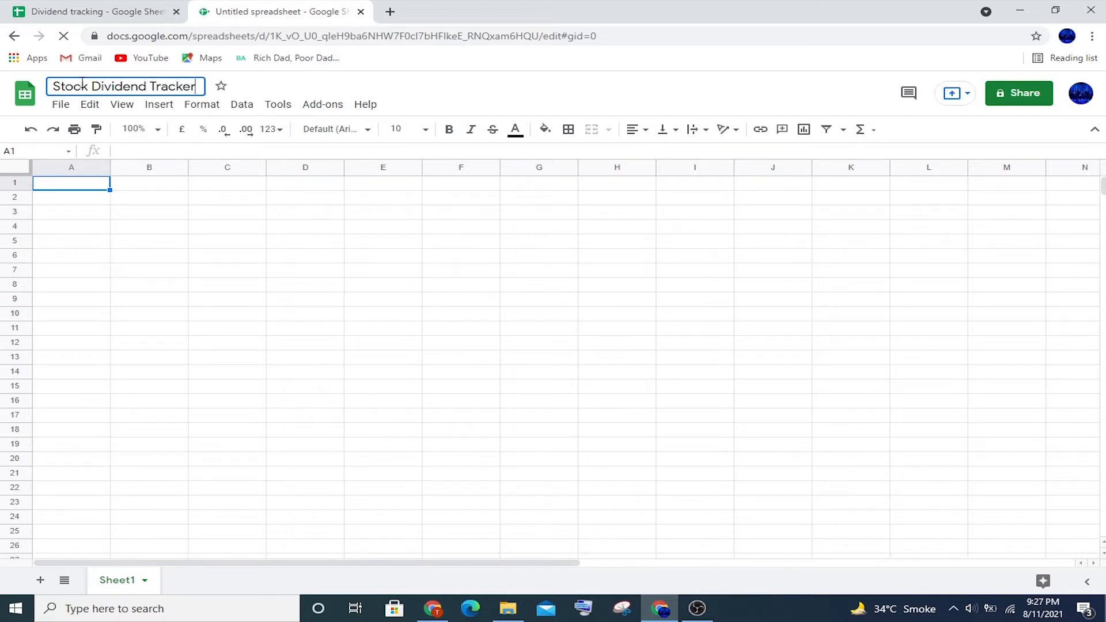
click(53, 189)
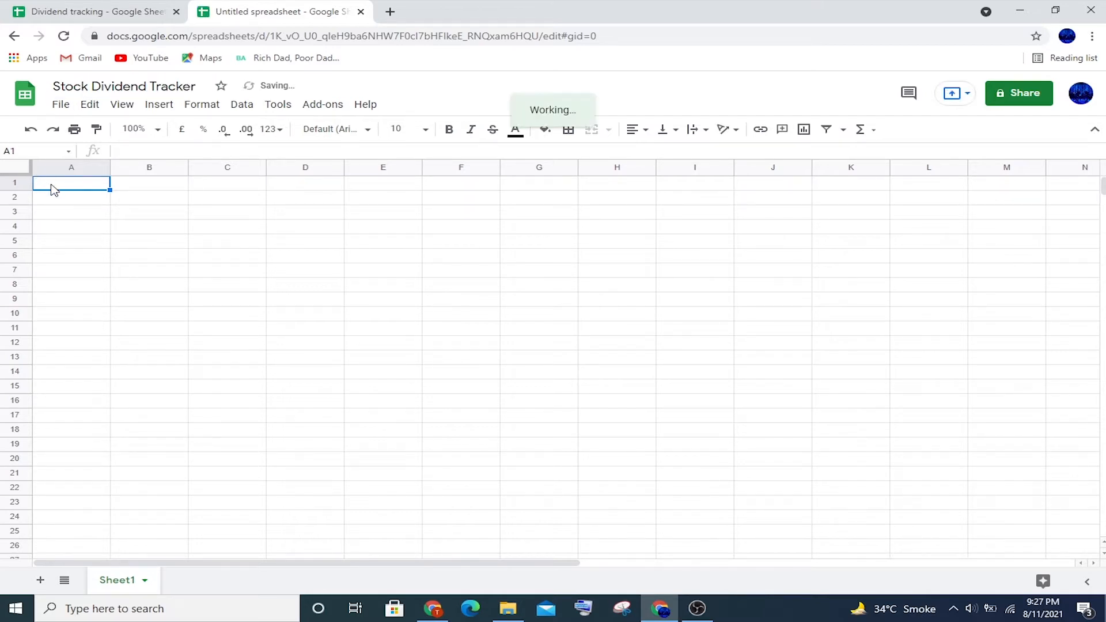
Insert the Cashflow Sheets logo over the cells as an image uploaded from the computer.
click(159, 104)
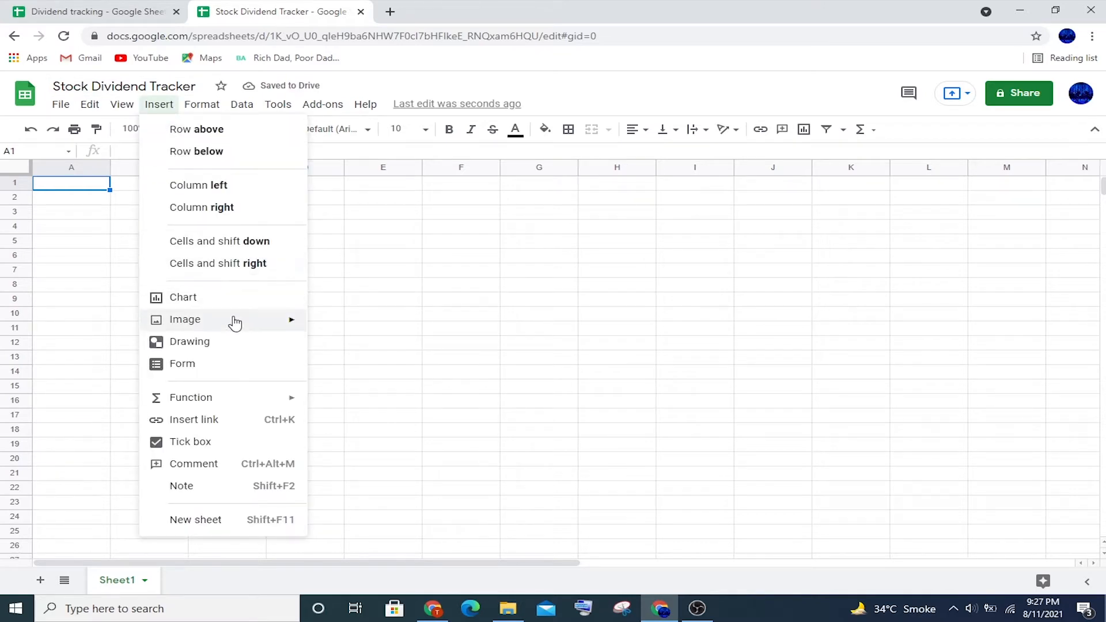
mouse_move(234, 320)
click(362, 347)
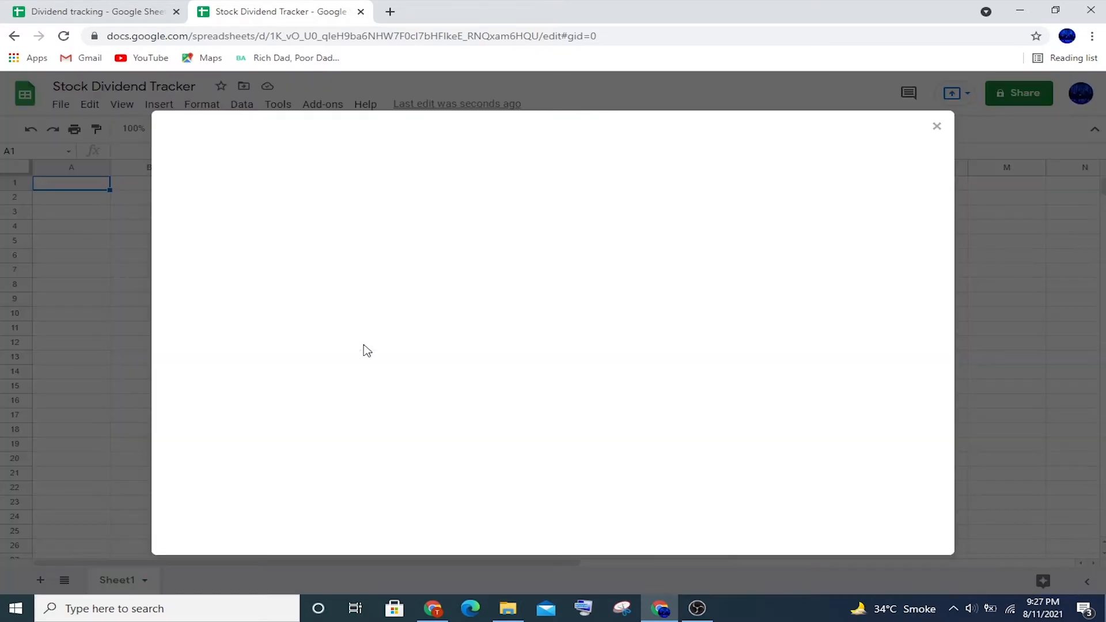
click(550, 417)
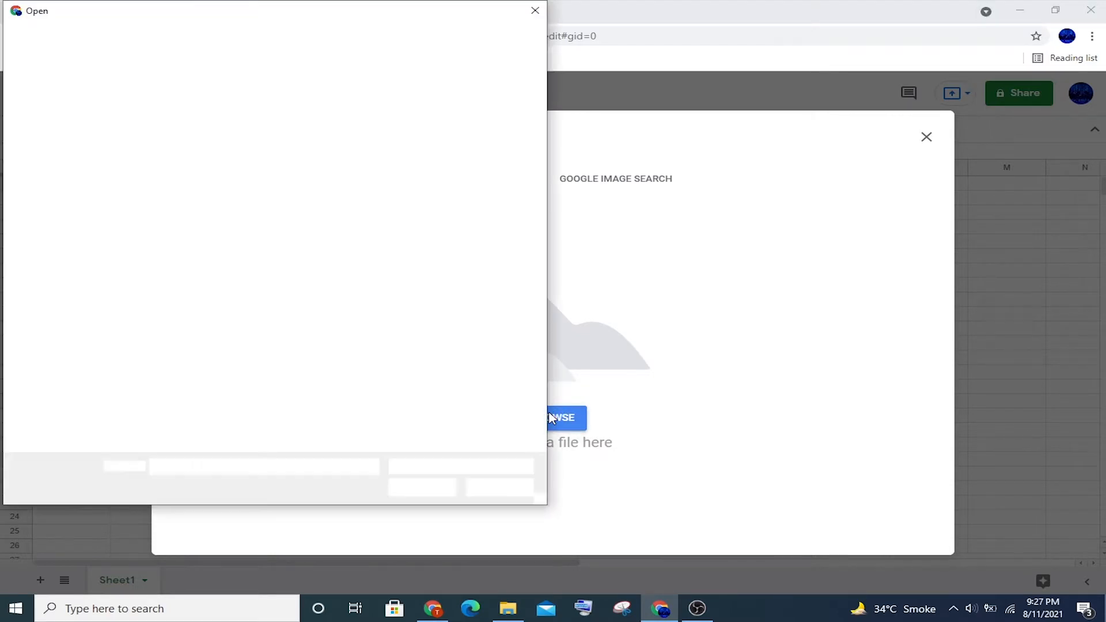
click(180, 134)
click(424, 488)
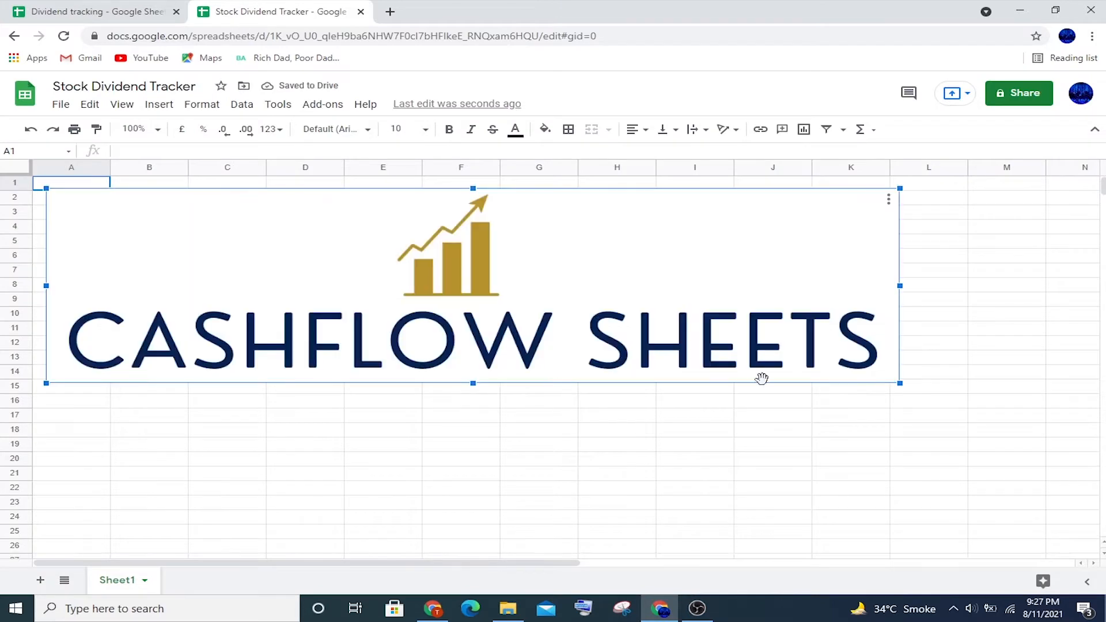
Shrink the logo to fit over cells A1:B2 and merge the cells of rows 1 and 2.
drag(897, 382, 173, 219)
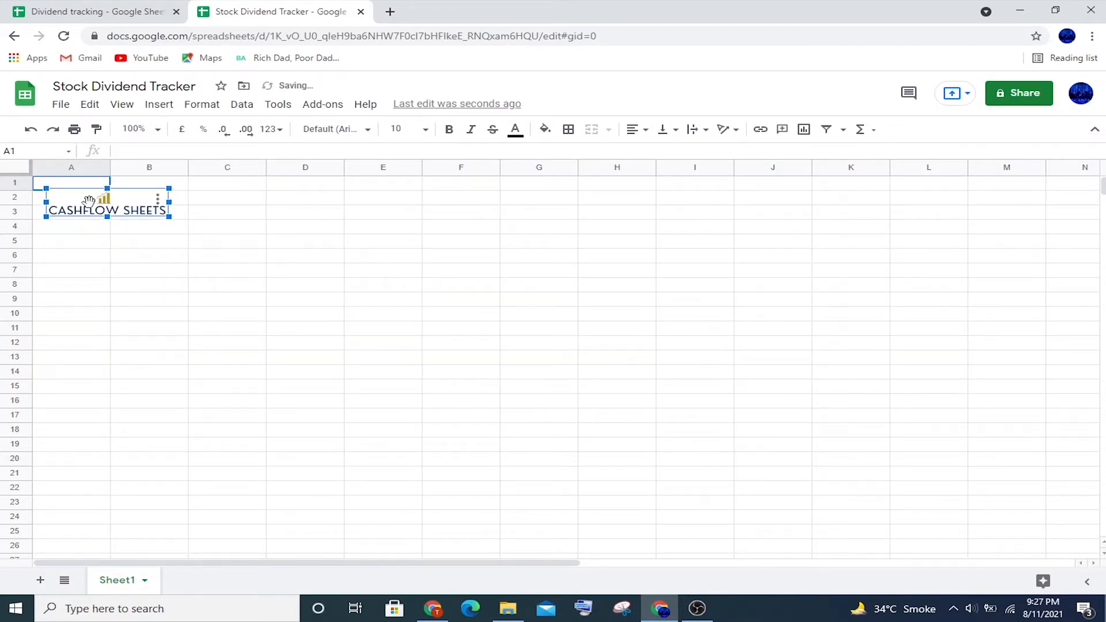
drag(26, 206, 624, 199)
click(21, 185)
click(592, 129)
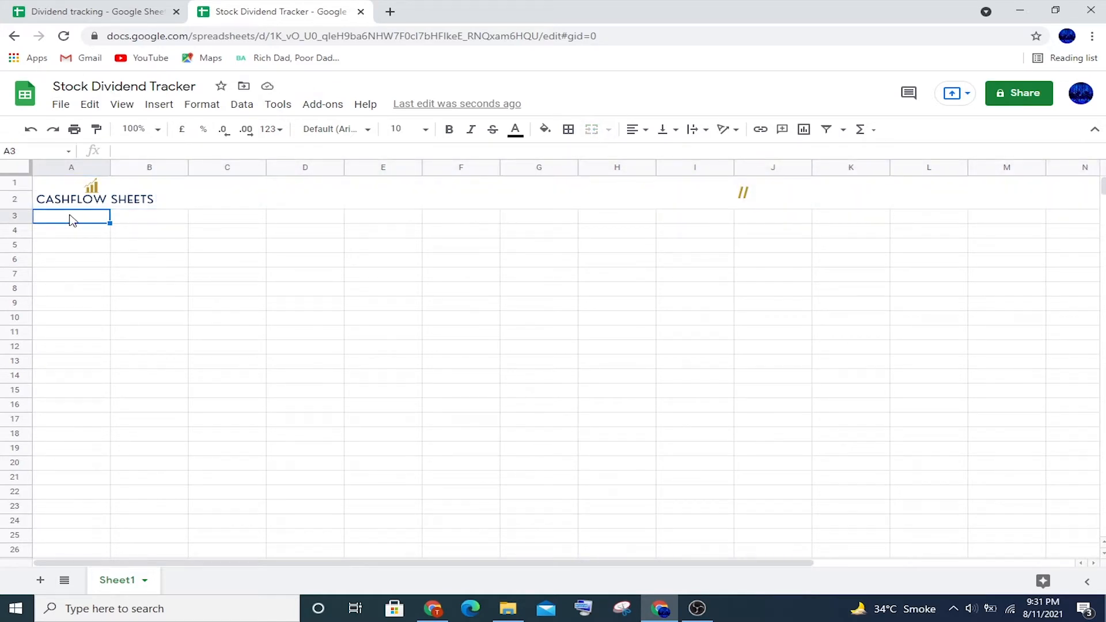
Enter the headers Ticker, Name, Share, Sector and Purchase Date in cells A3 to E3.
text(Ticker)
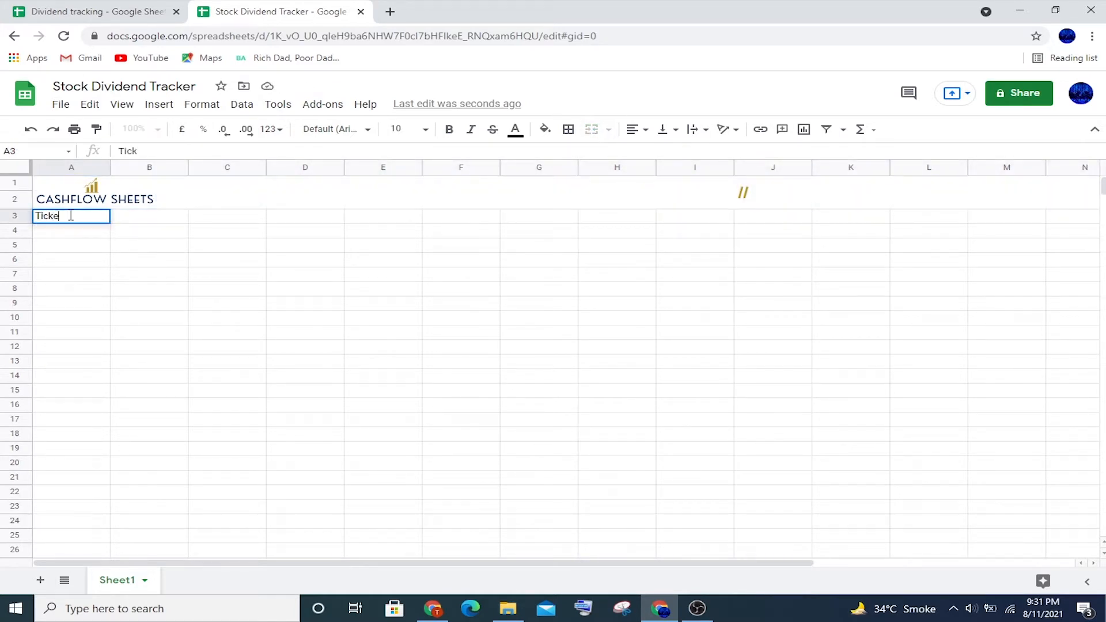
key(Tab)
text(Name)
key(Tab)
text(Share)
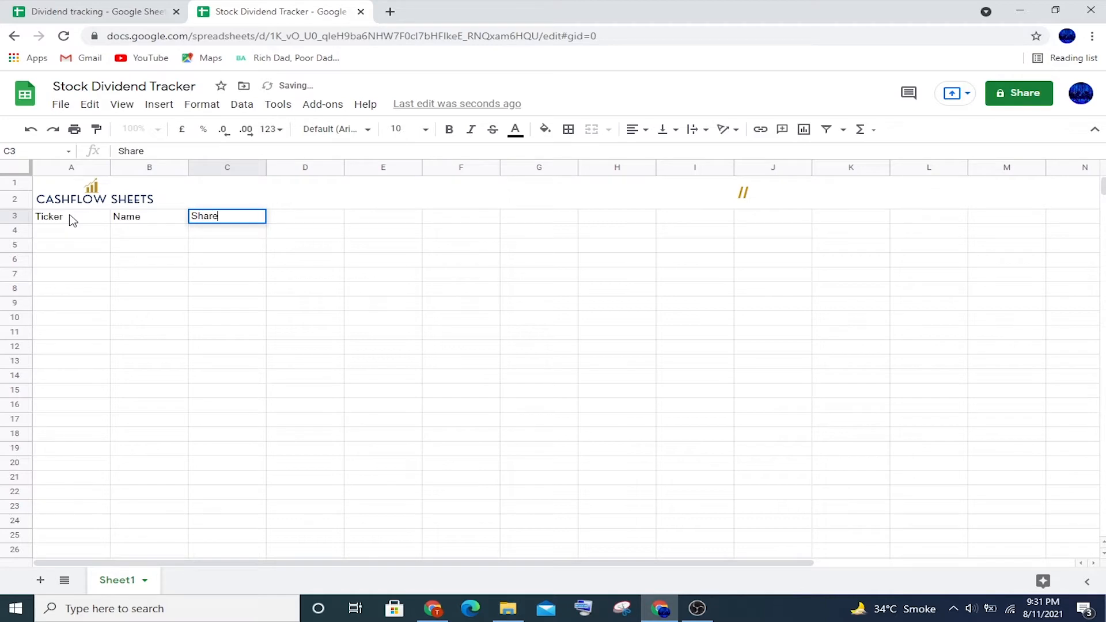
key(Tab)
text(Sector)
key(Tab)
text(Purchase Date)
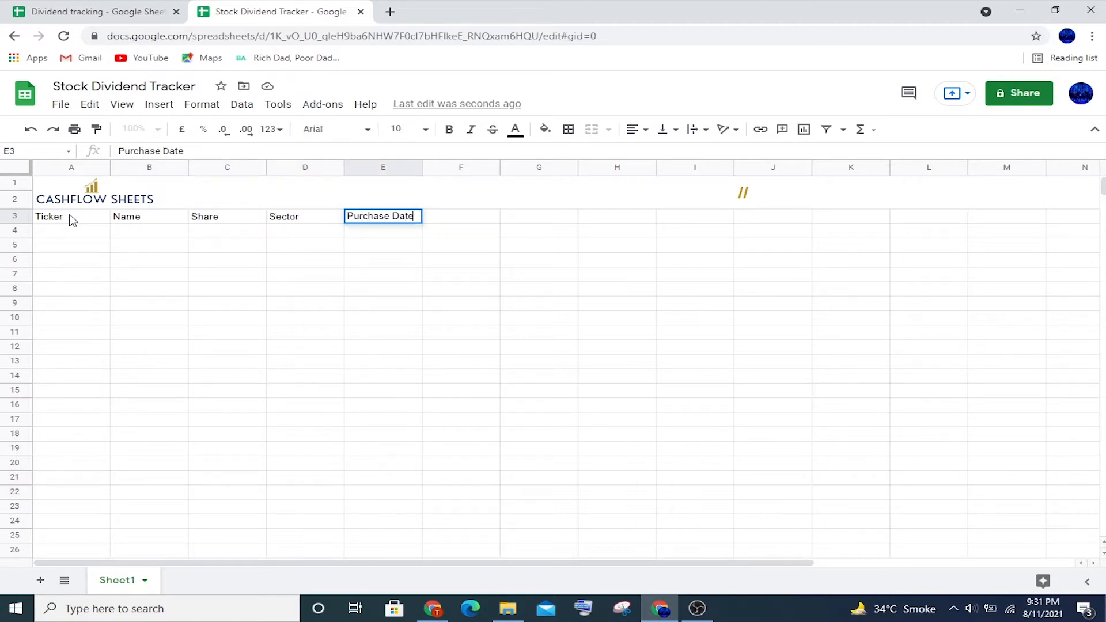
Enter the headers Buying price per share, Current market price per share, Total buying cost and Total current value in F3 to I3.
key(Tab)
text(Buy)
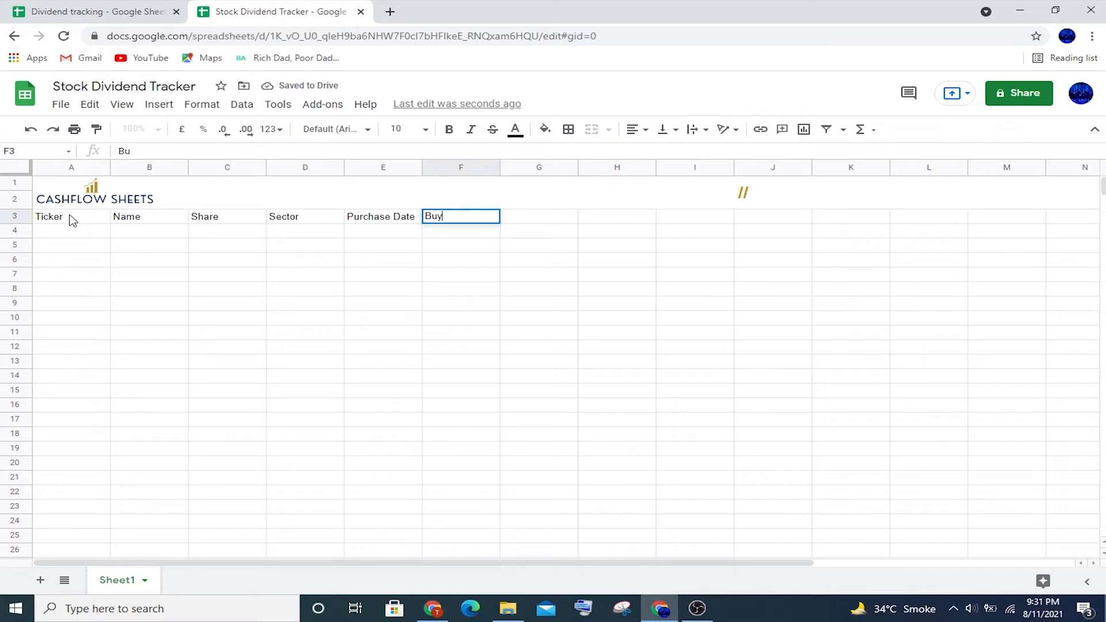
text(ing price per share)
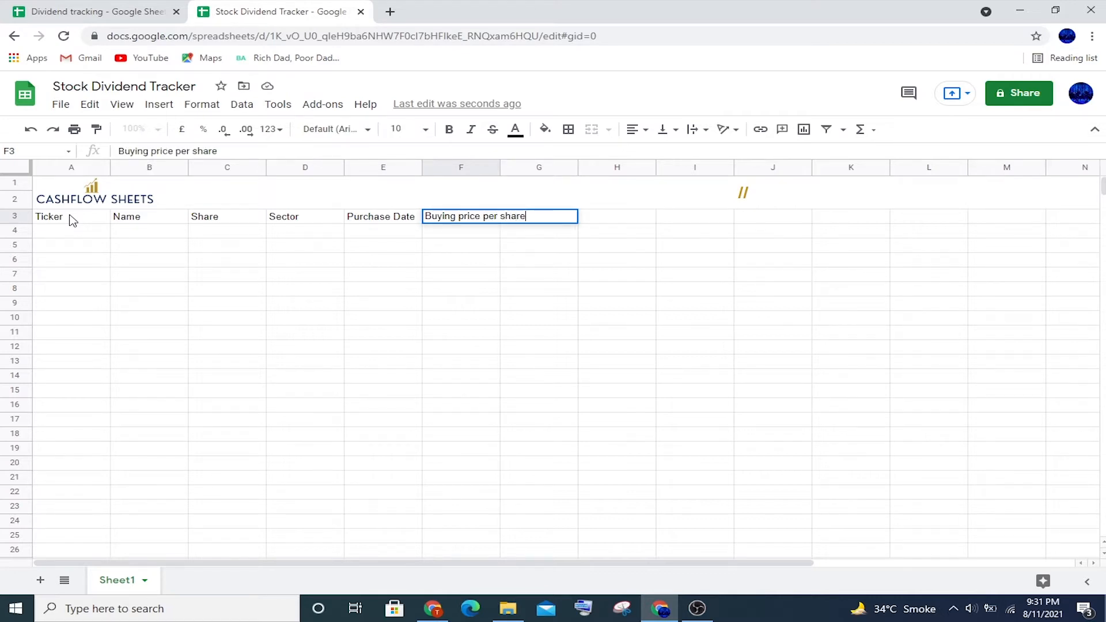
key(Tab)
text(Current market price per share)
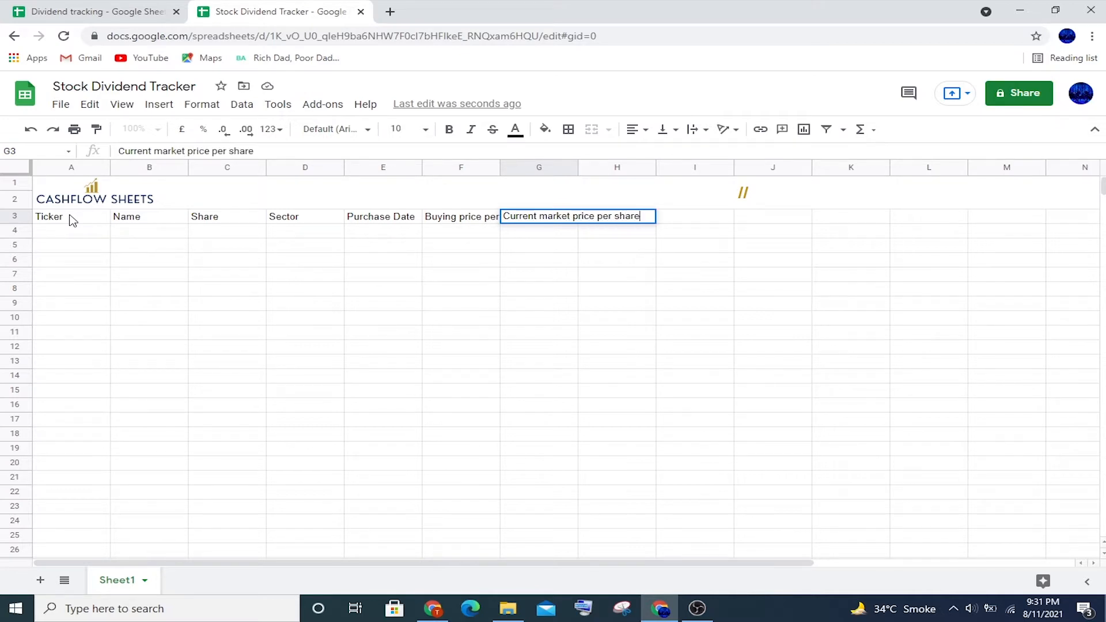
key(Tab)
text(Total)
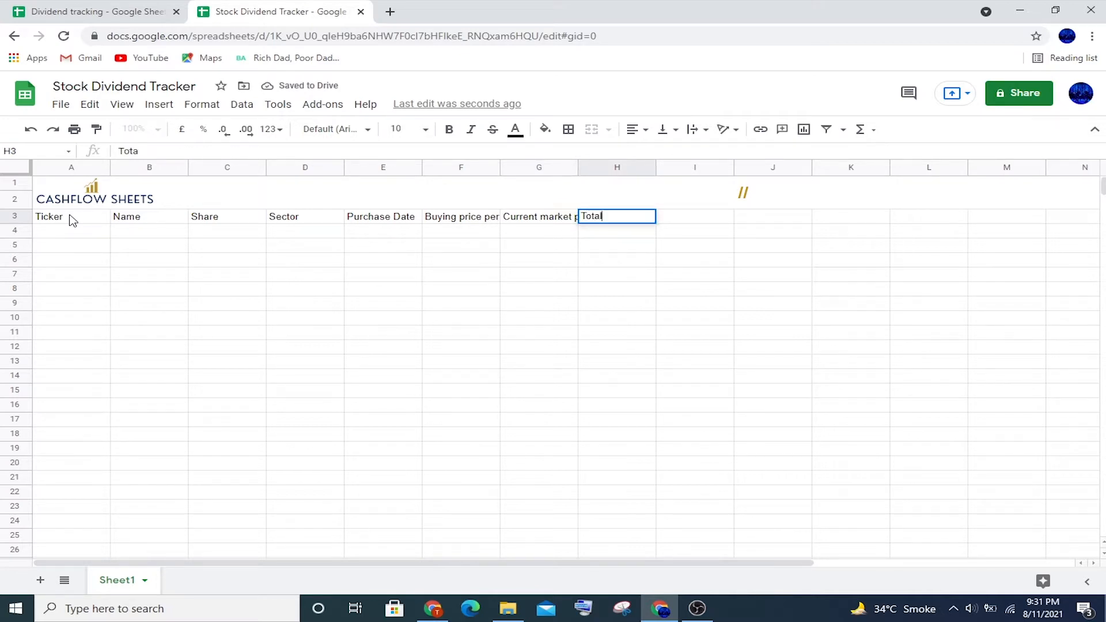
text( buying cost)
key(Tab)
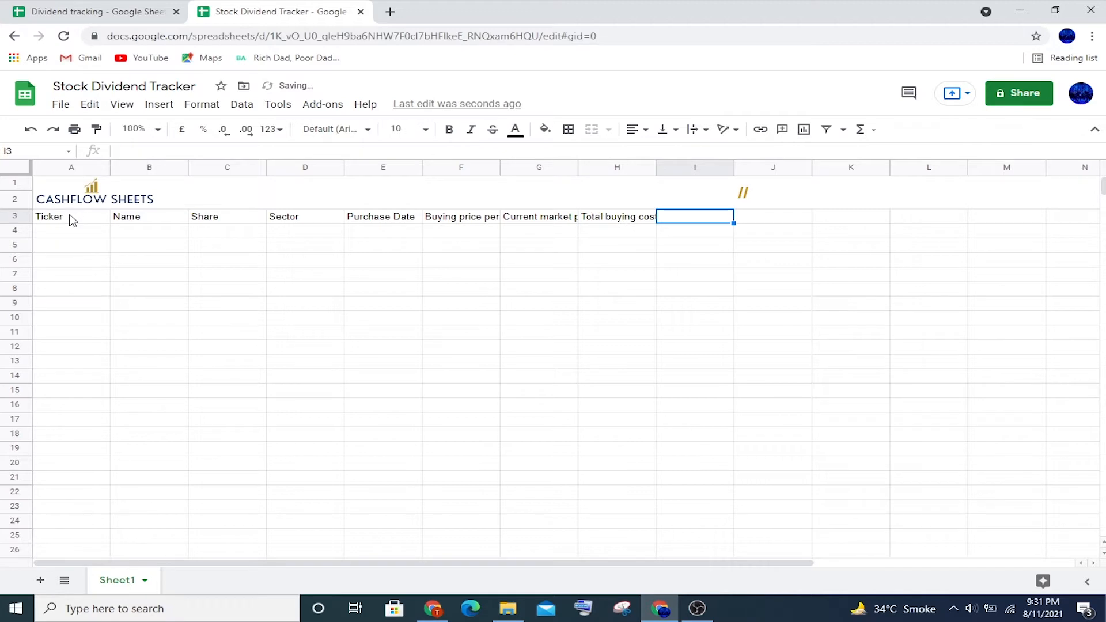
text(Total)
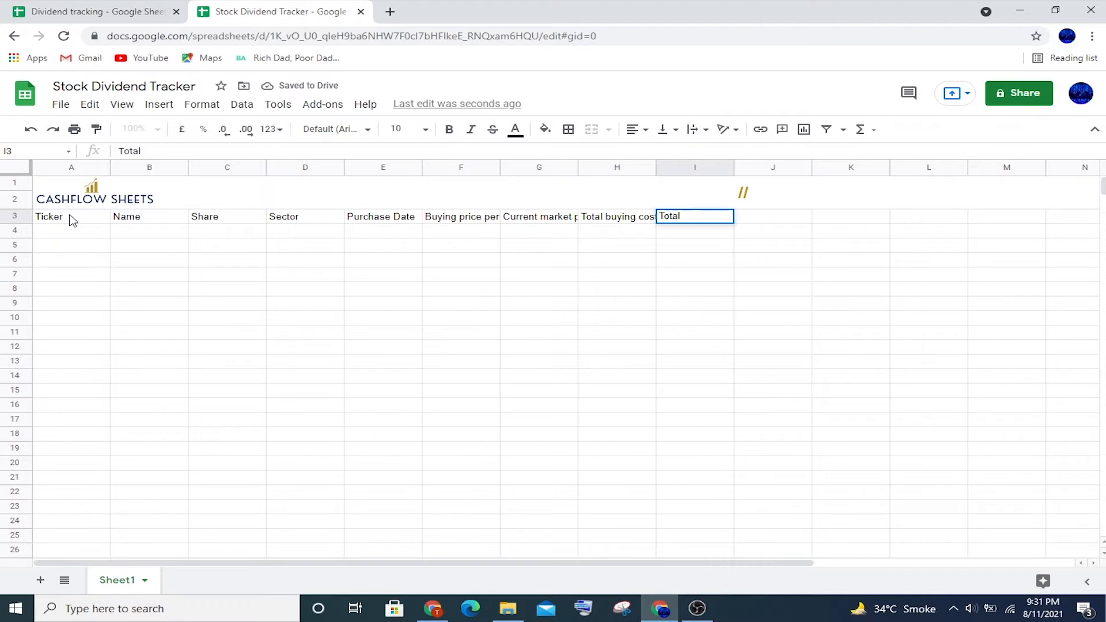
text( current value)
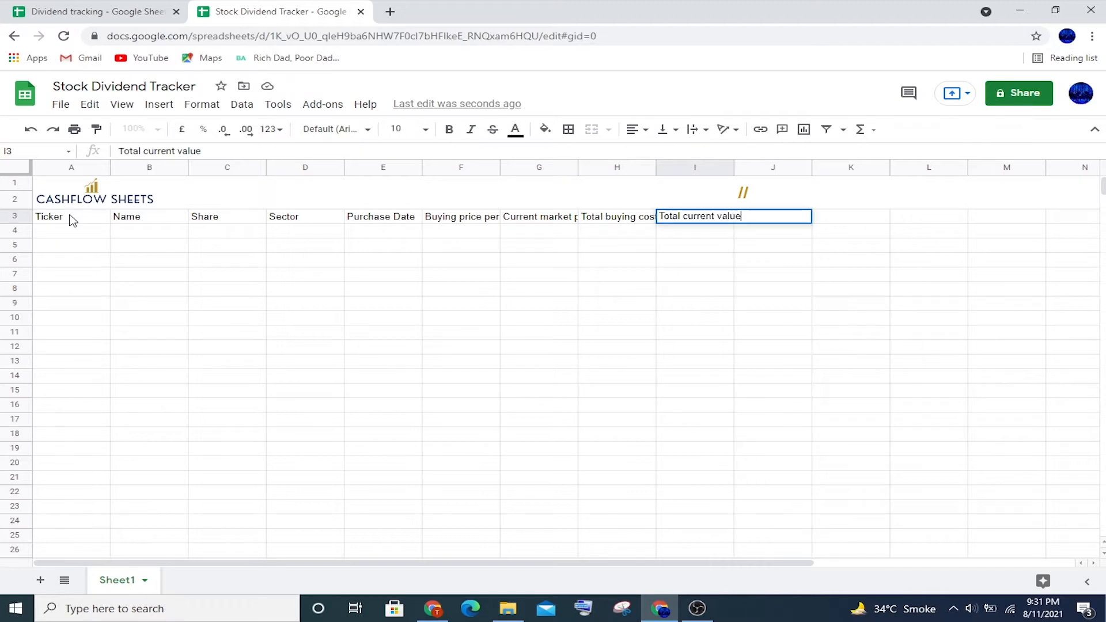
Enter the headers Dividend, Annual dividend per share, Yield and Payout ratio in cells J3 to M3.
key(Tab)
text(Dividend)
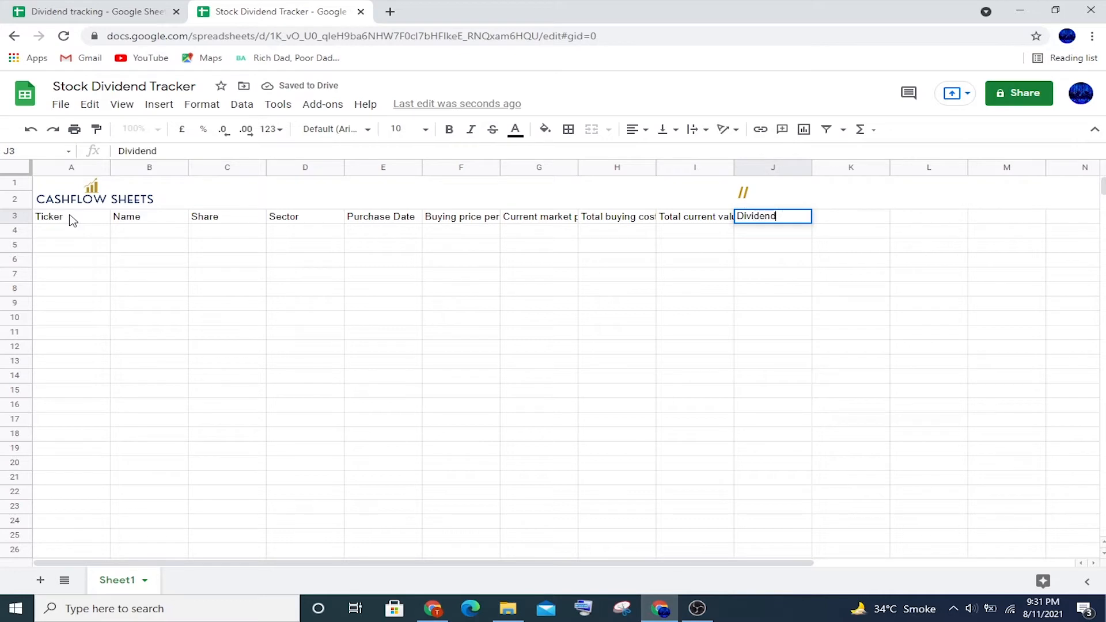
key(Tab)
text(Annua)
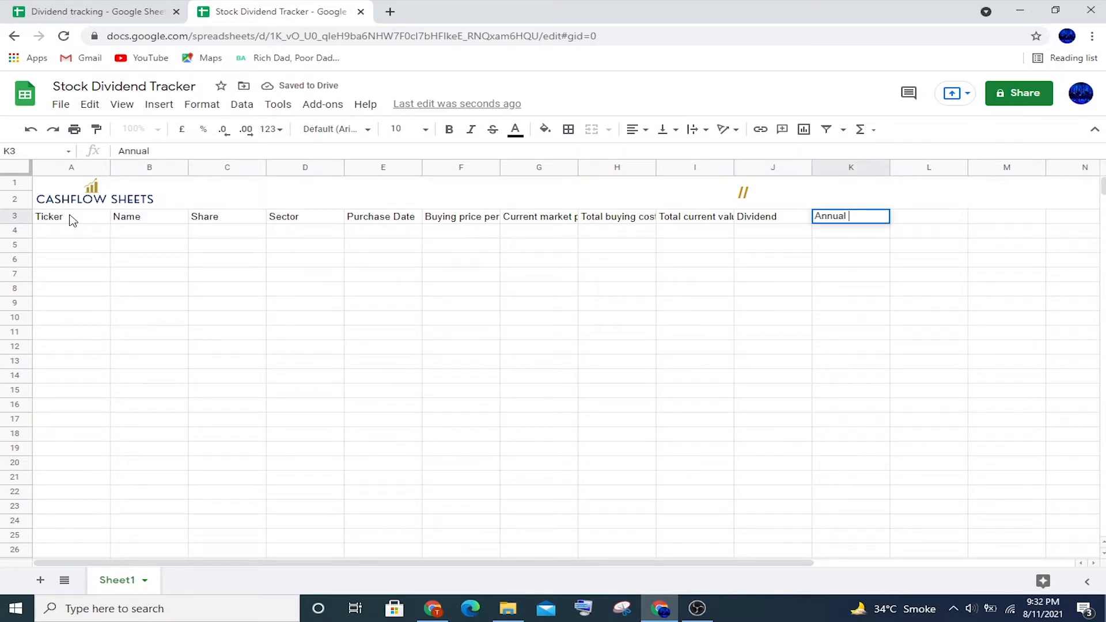
text(l S)
key(BackSpace)
text(divide)
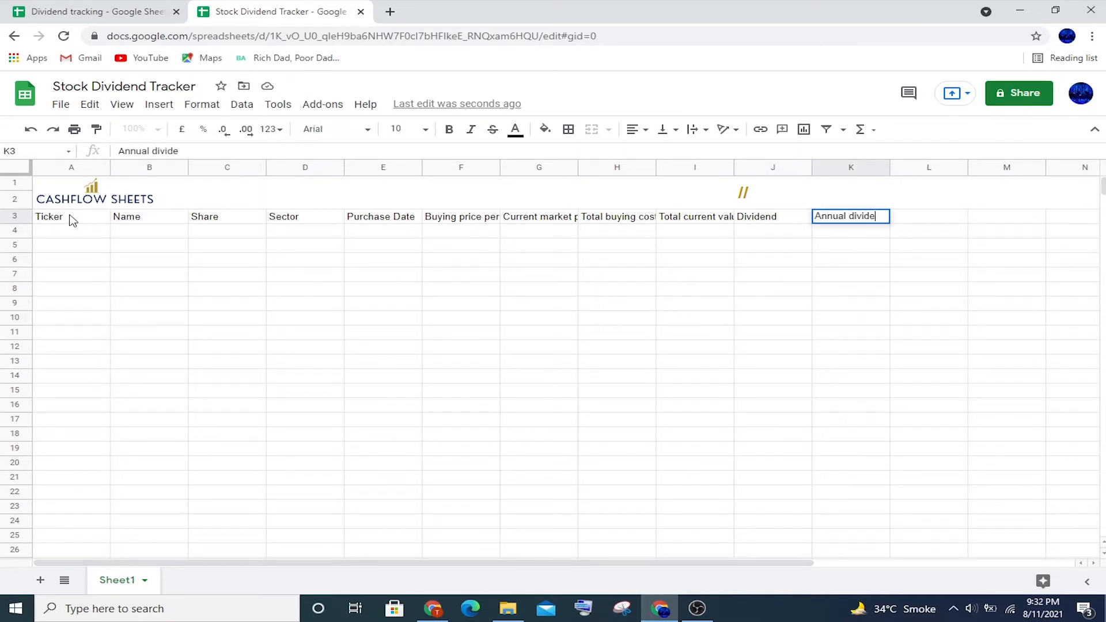
text(nd per share)
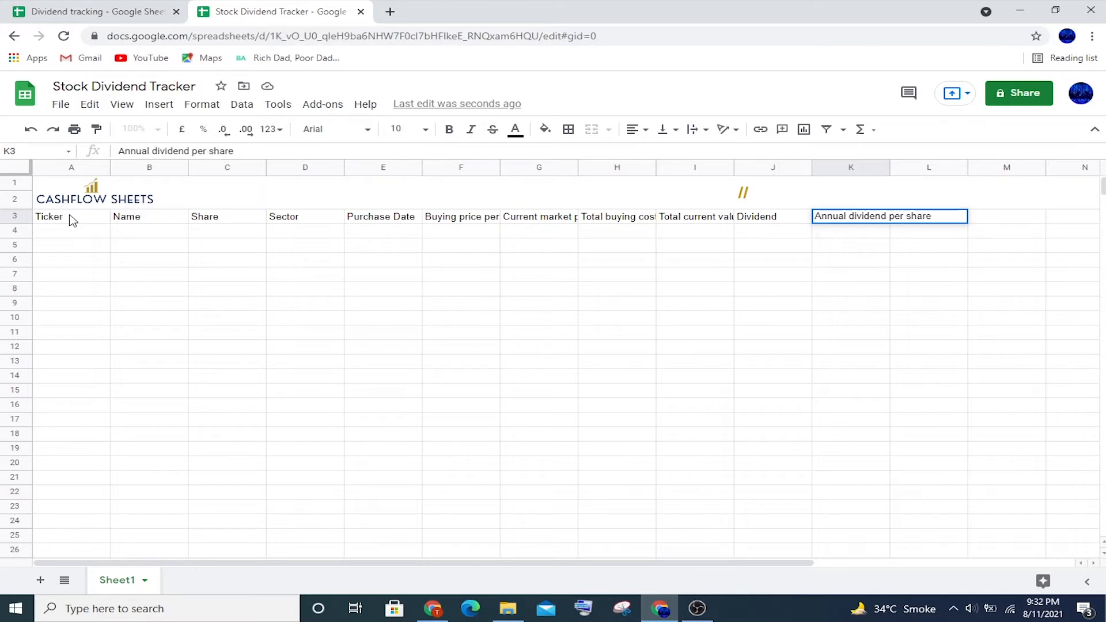
key(Tab)
text(Yield)
key(Tab)
text(Payout ratio)
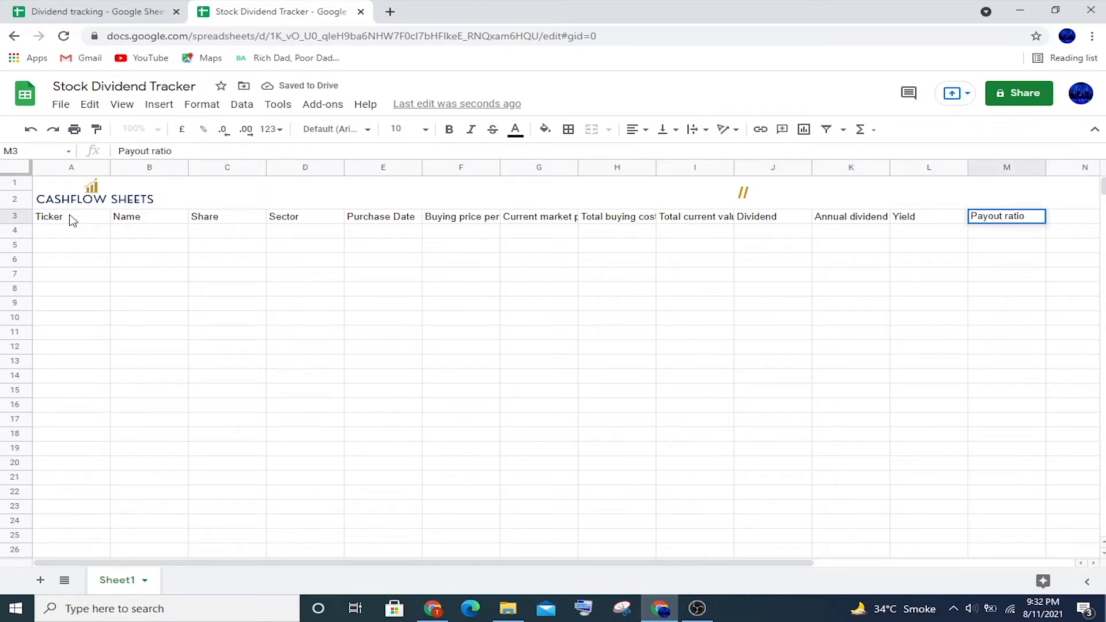
Enter the headers Profit/loss, Growth and Annual Income in cells N3 to P3.
key(Tab)
text(Profit/loss)
key(Tab)
text(Growth)
key(Tab)
text(Annual Income)
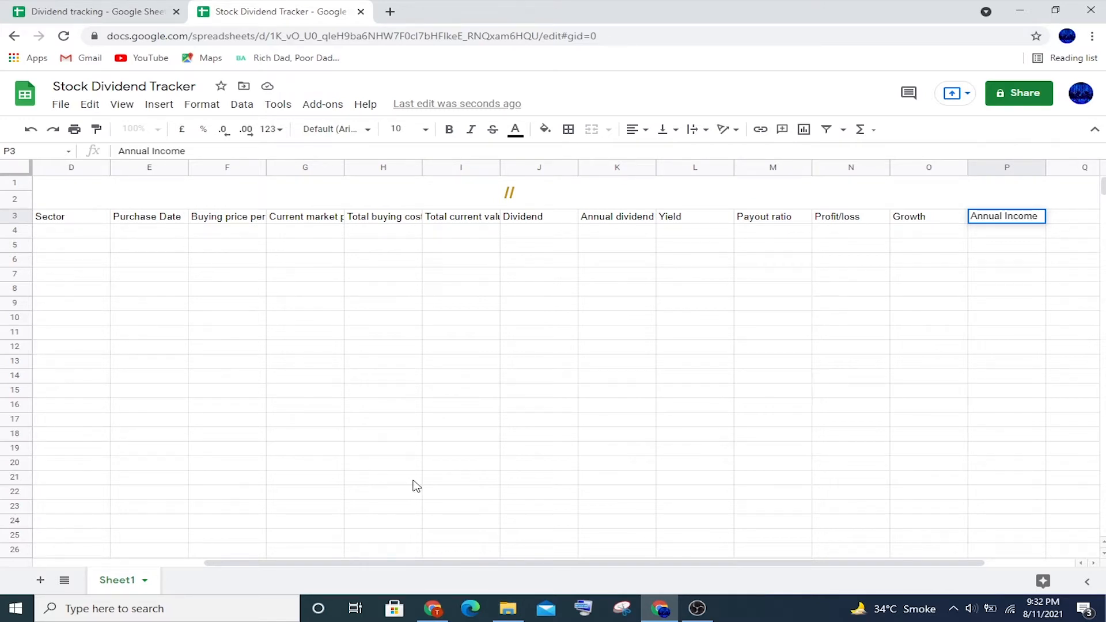
Fill the whole header row 3 with the darkest yellow shade.
drag(484, 563, 164, 593)
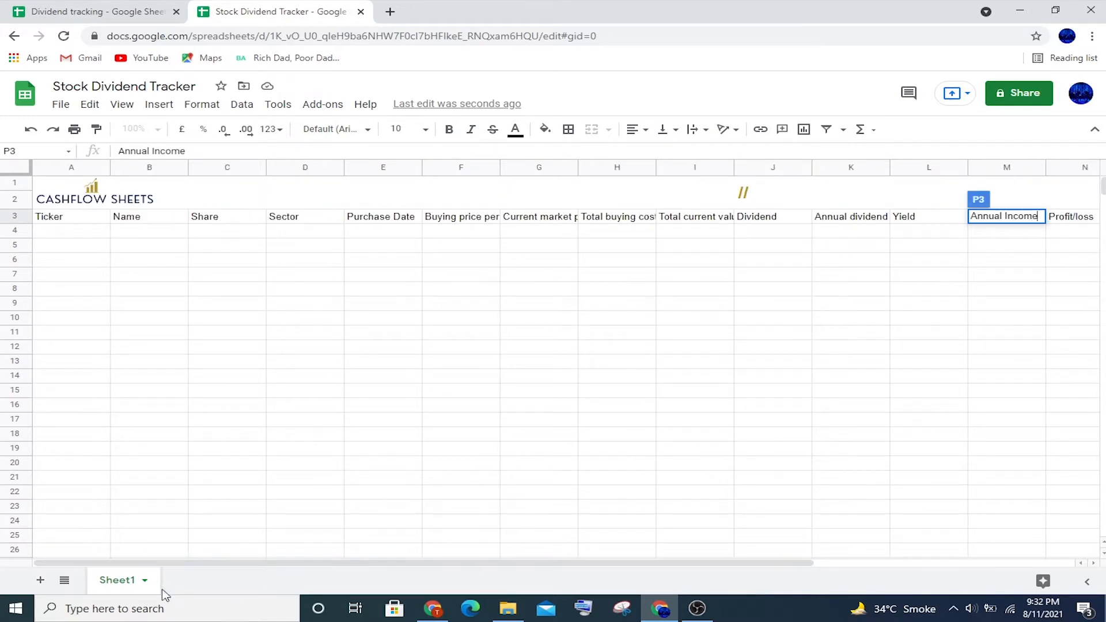
click(17, 216)
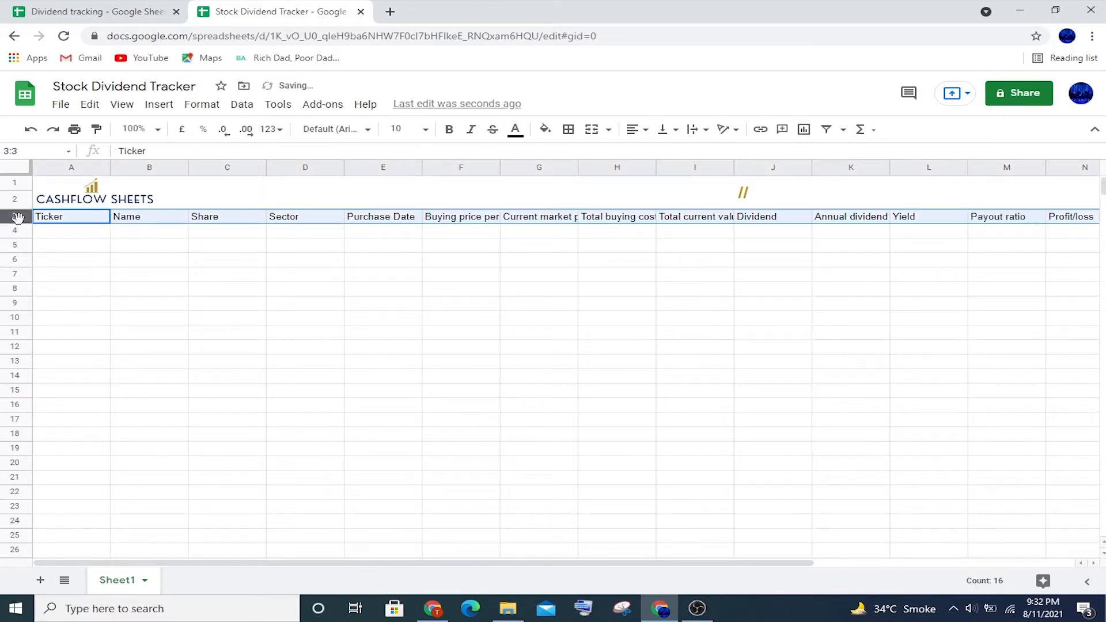
click(545, 129)
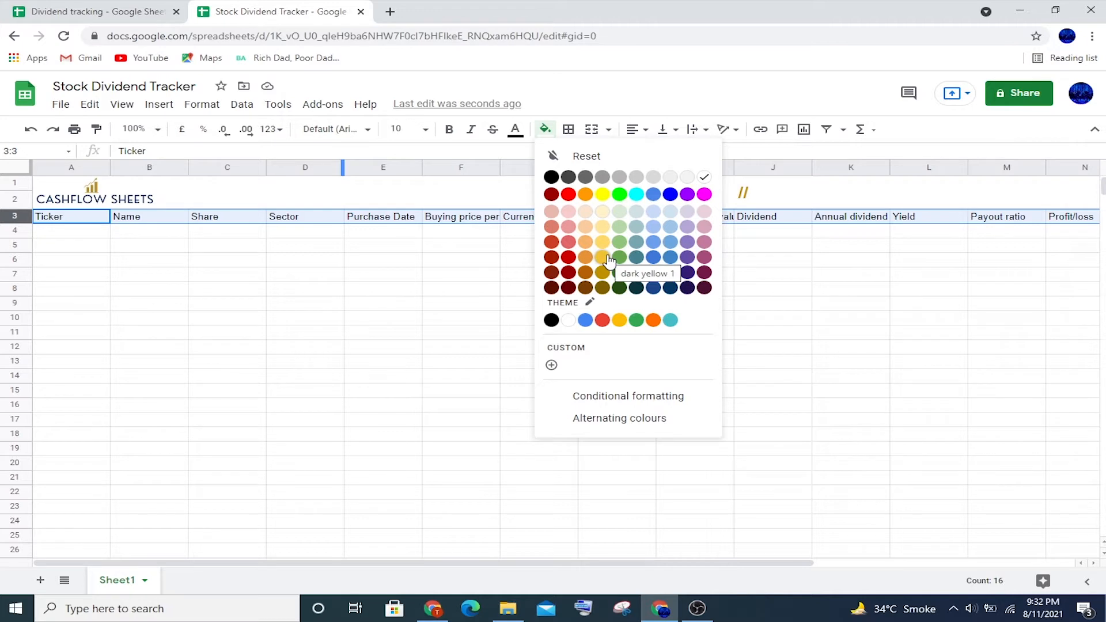
click(603, 287)
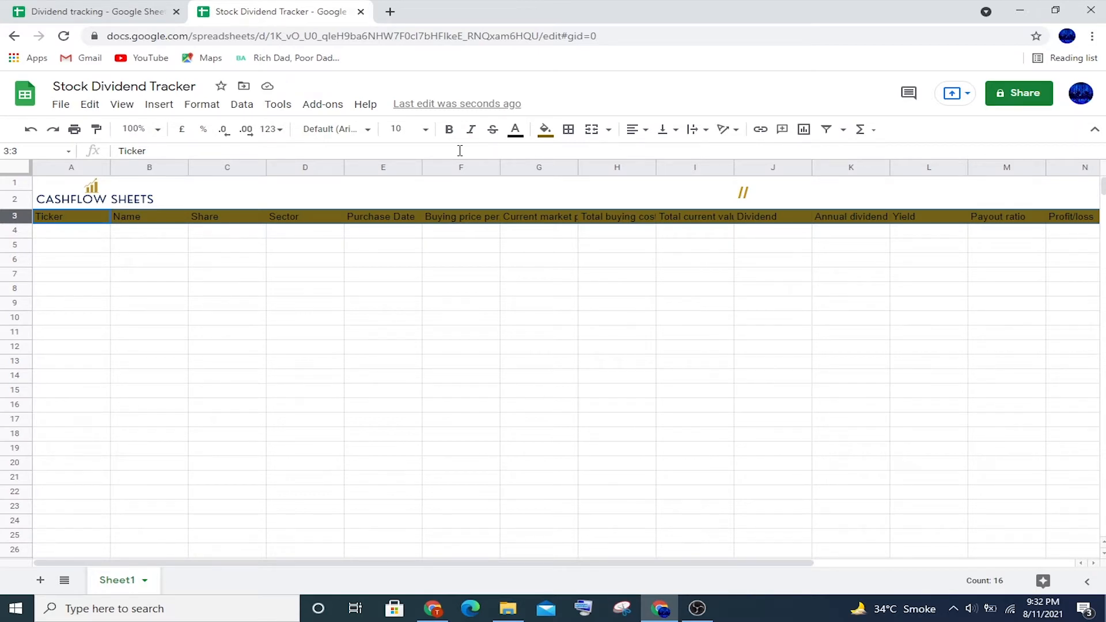
Make the row 3 header text bold and white.
click(449, 129)
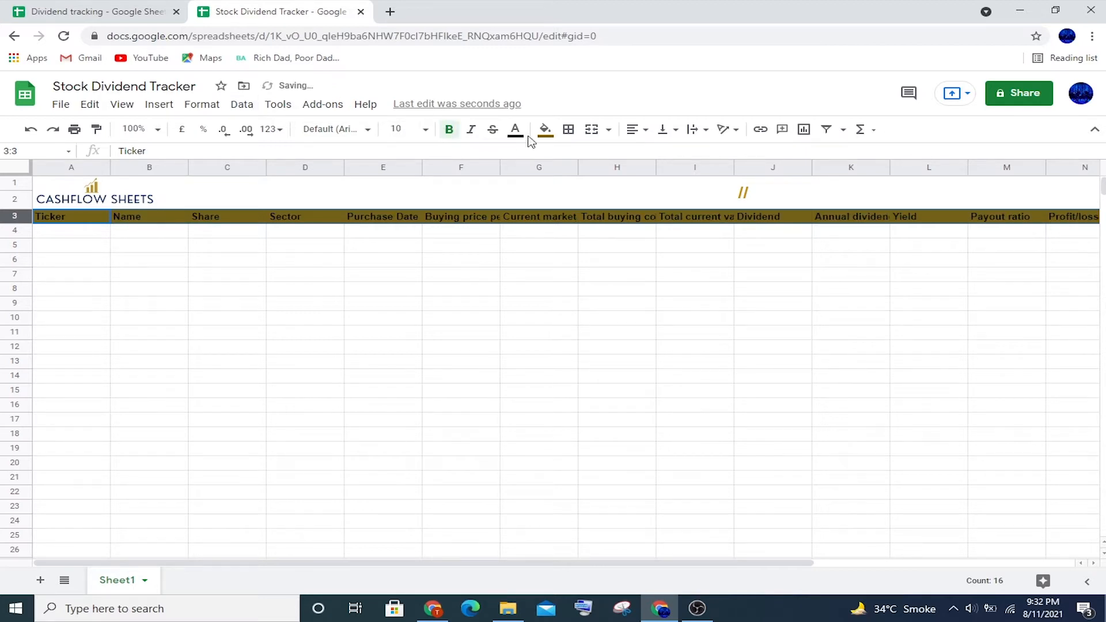
click(515, 129)
click(673, 176)
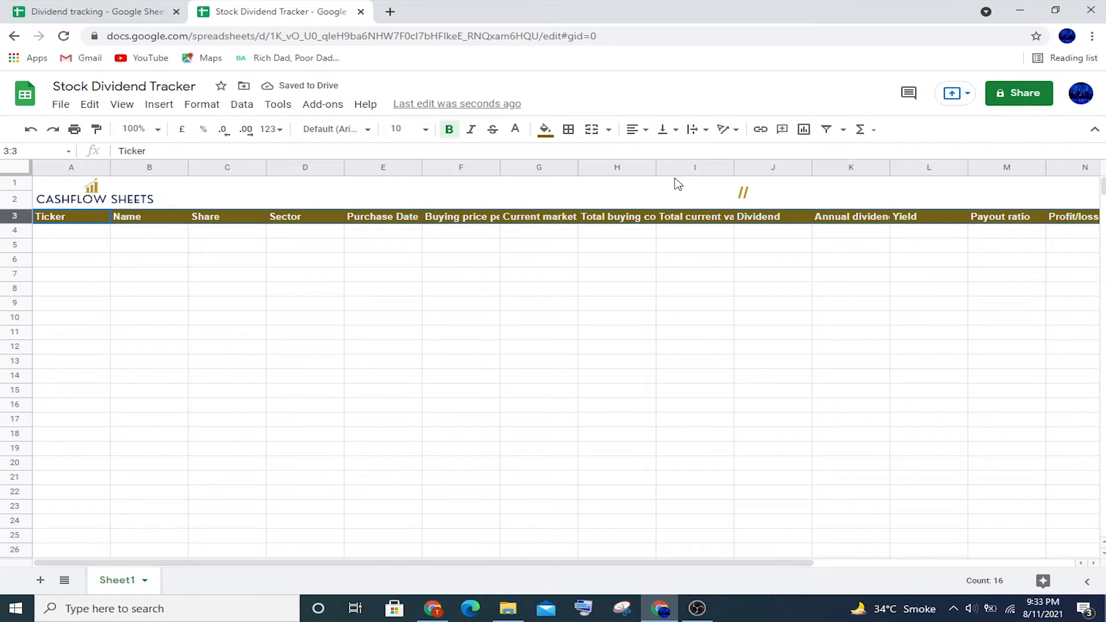
Set the font size of the row 3 header text to 12.
click(424, 130)
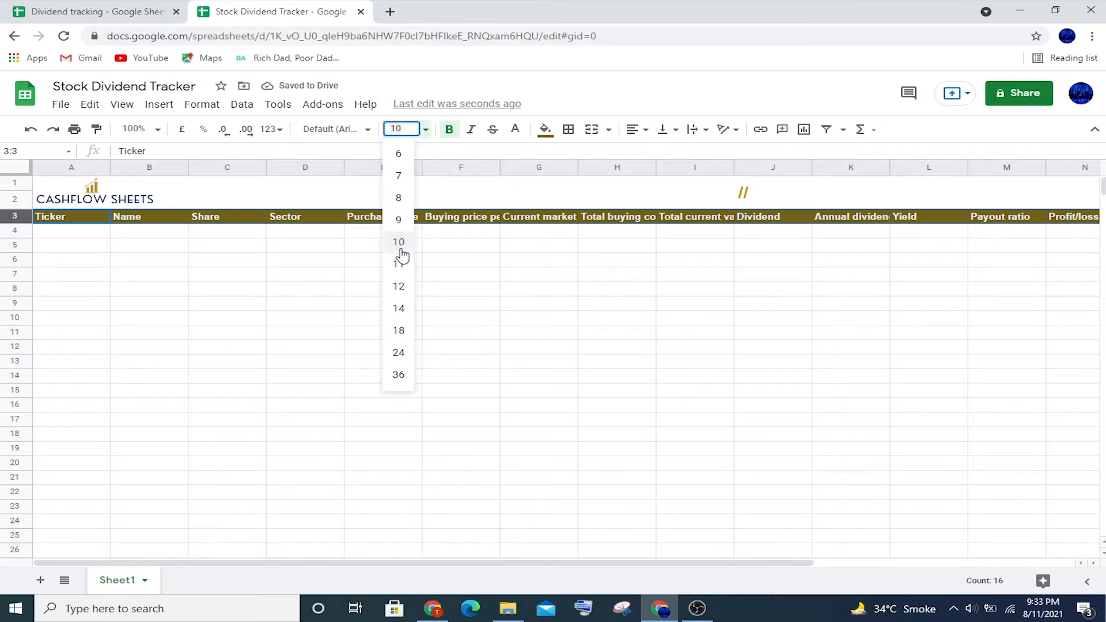
click(401, 286)
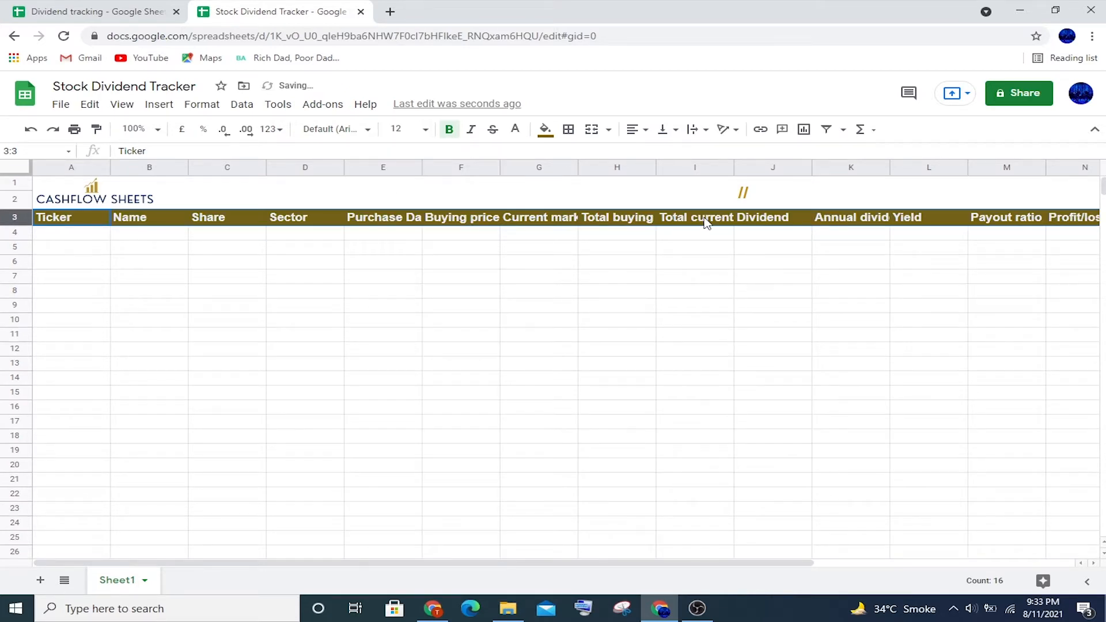
Wrap the row 3 header text within its cells and centre it horizontally.
click(703, 138)
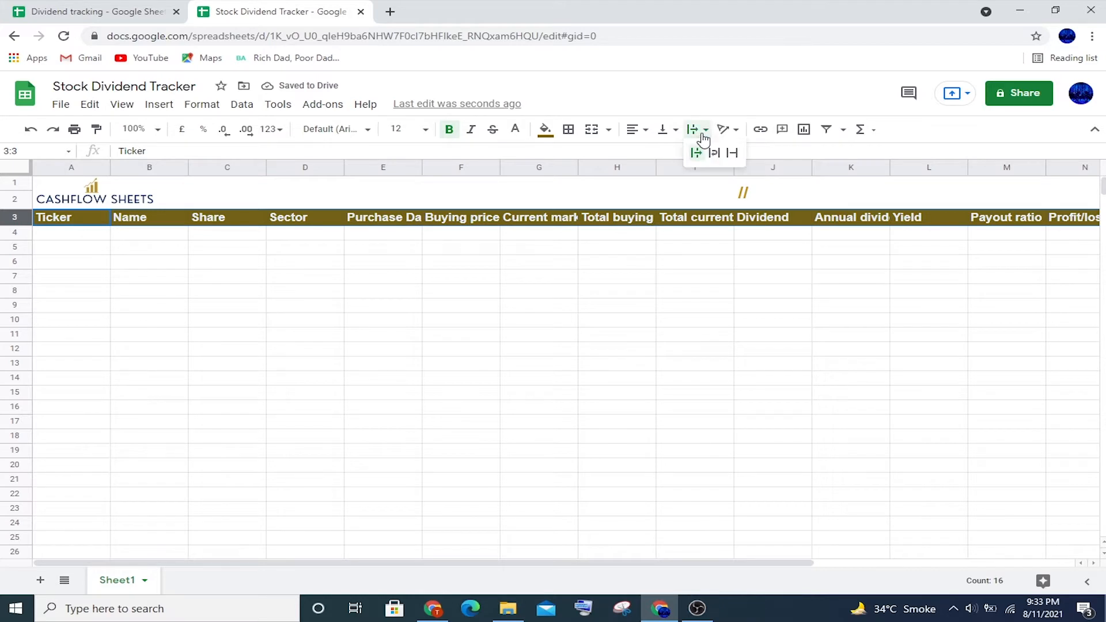
click(716, 149)
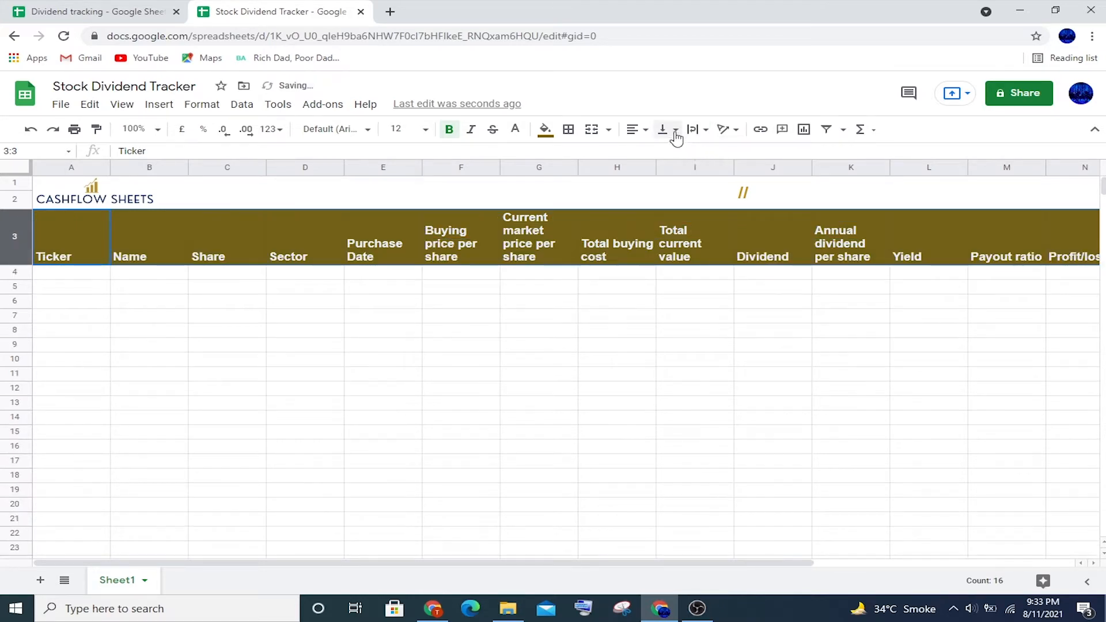
click(647, 131)
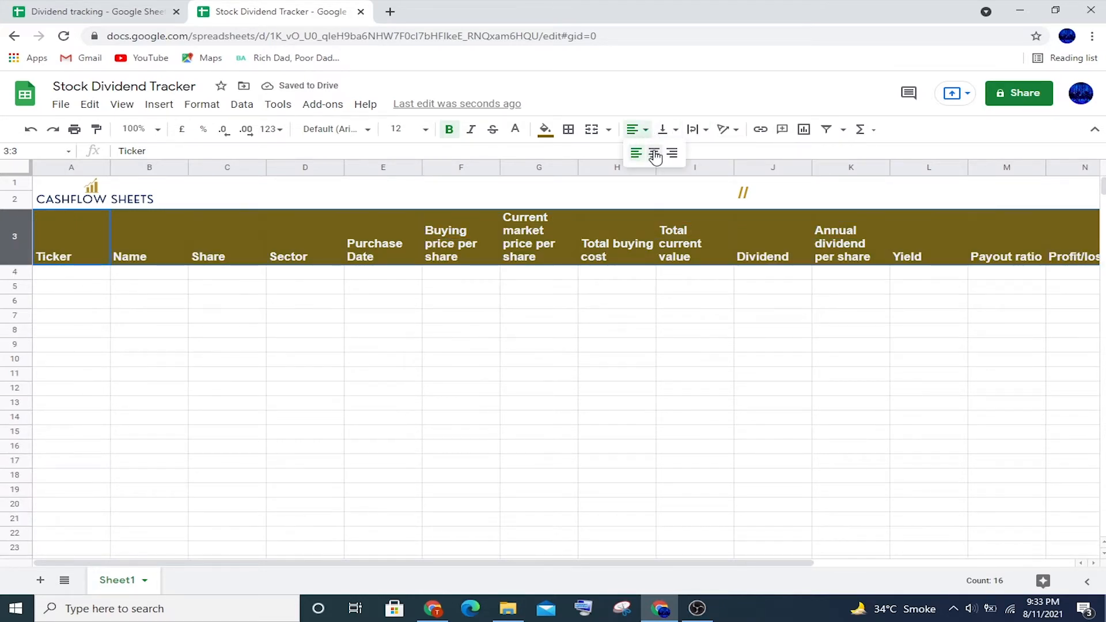
click(654, 152)
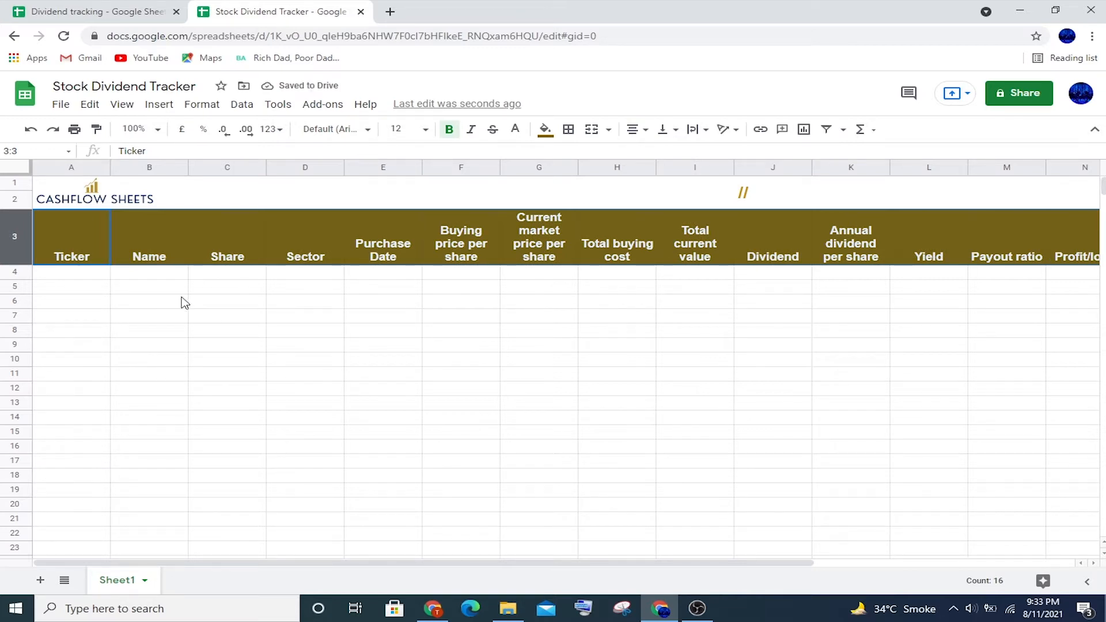
Search Google for "apple ticker" in a new browser tab.
click(75, 276)
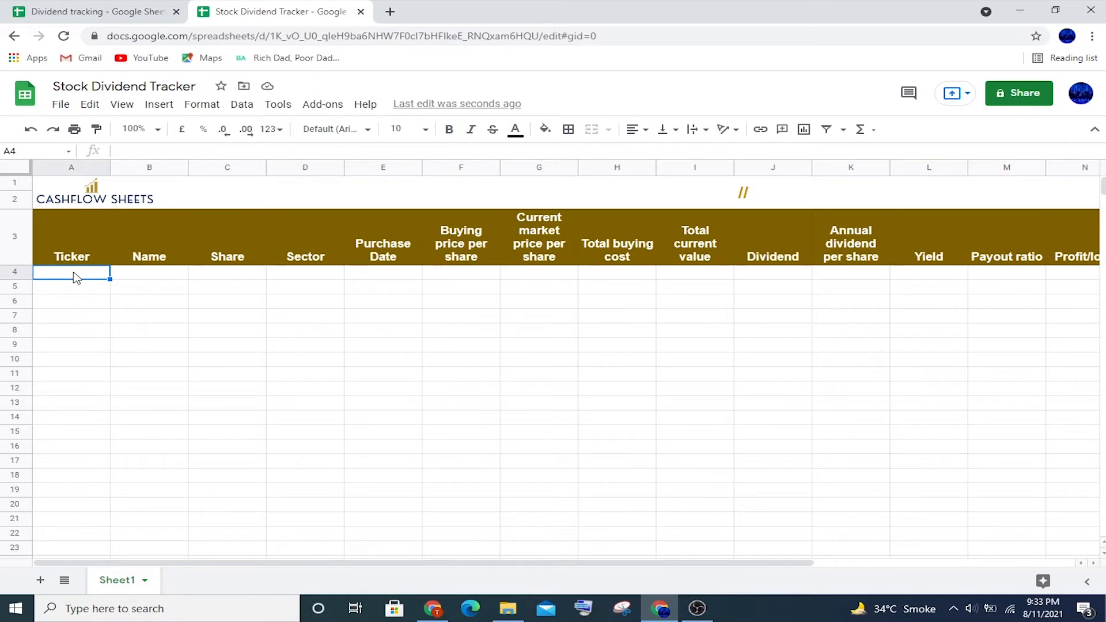
click(390, 12)
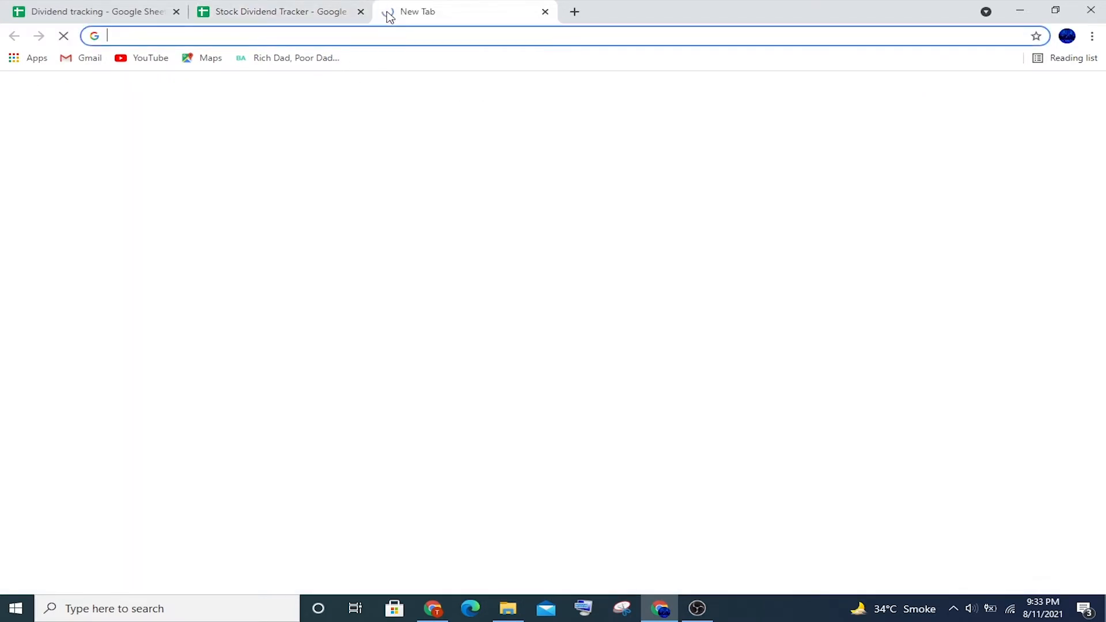
text(apple ticker)
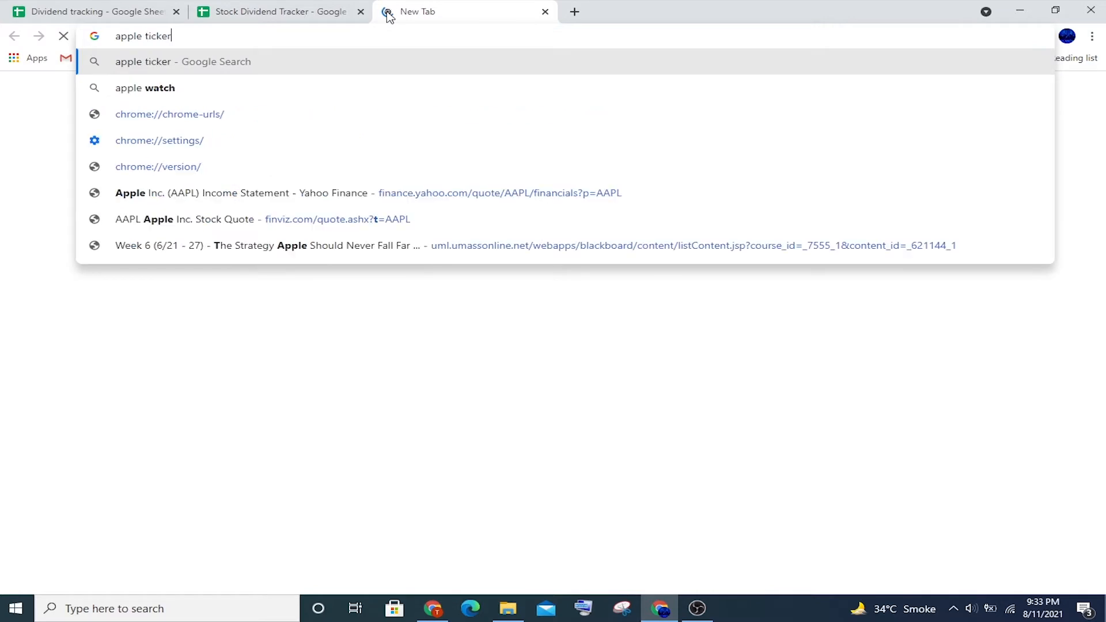
key(Return)
click(311, 11)
click(447, 9)
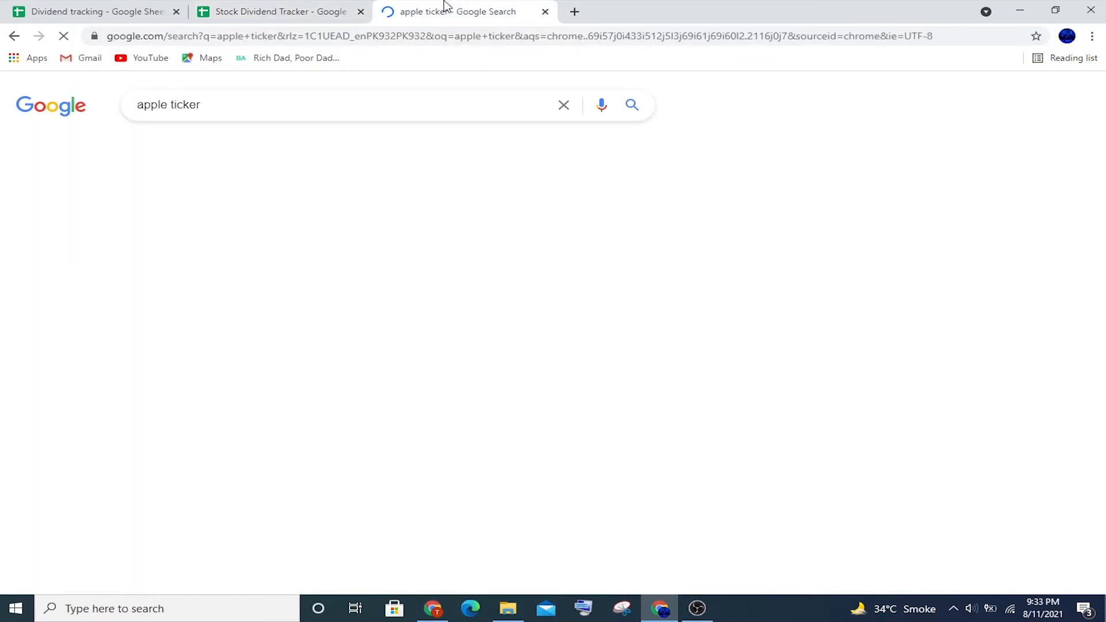
Copy the ticker AAPL from the search results into cell A4 of the Stock Dividend Tracker sheet.
drag(611, 232, 640, 232)
key(ctrl+c)
click(282, 9)
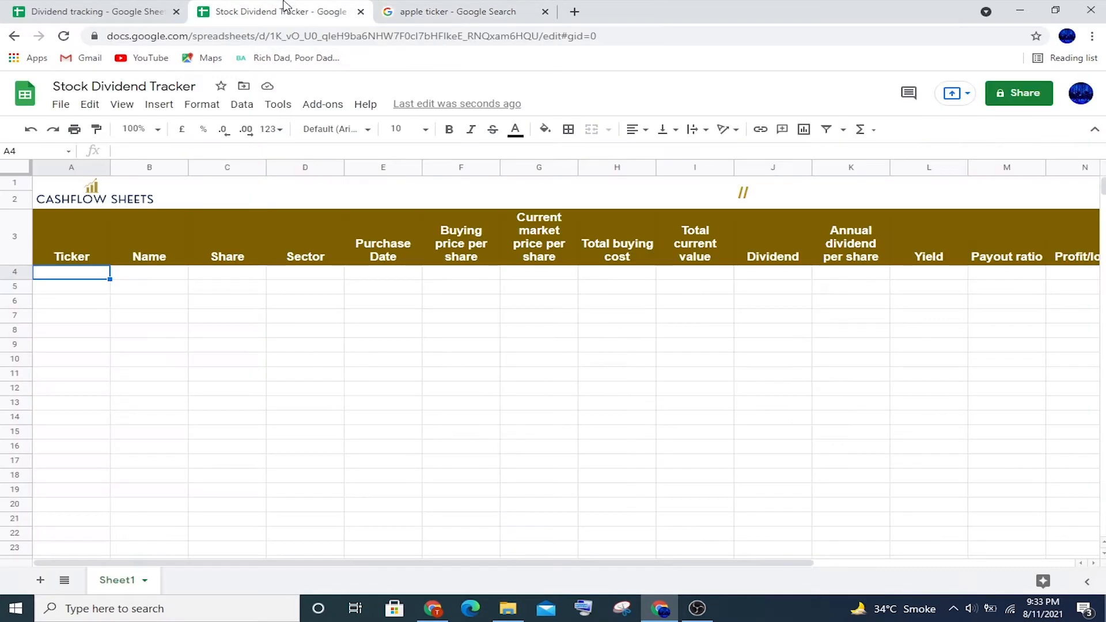
key(ctrl+v)
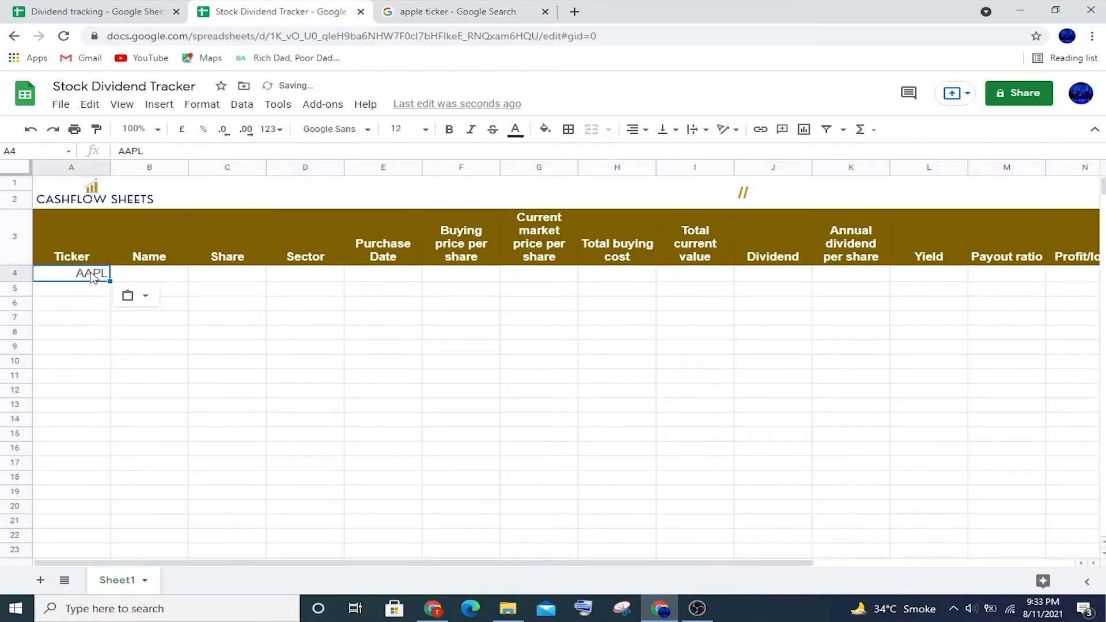
Enter the formula =GOOGLEFINANCE(A4, "name") in cell B4 to fetch the company name.
key(Tab)
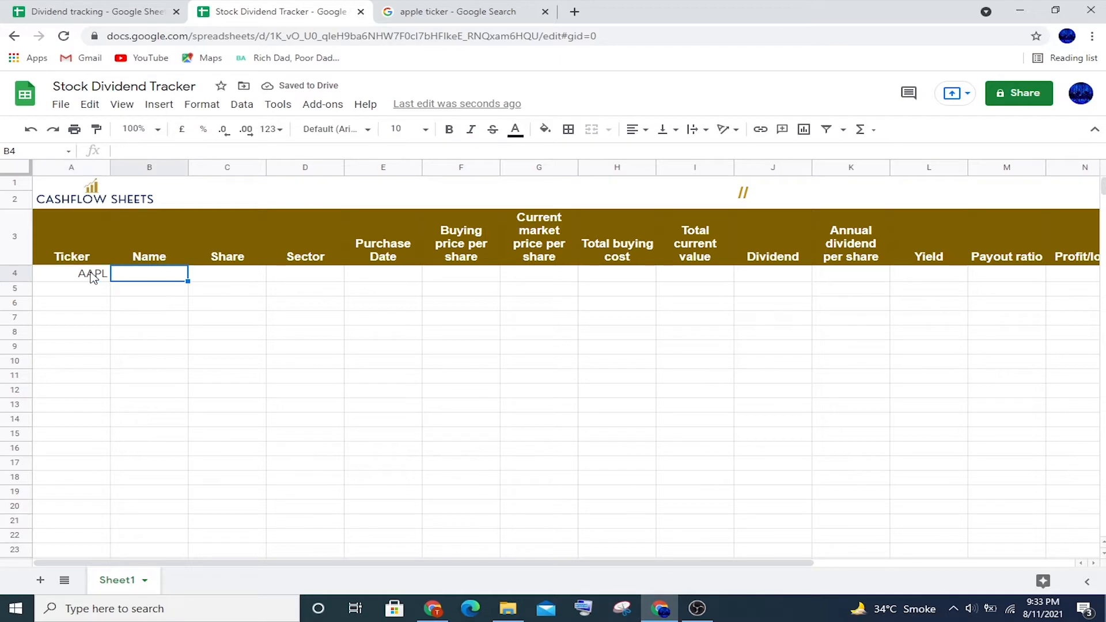
text(=)
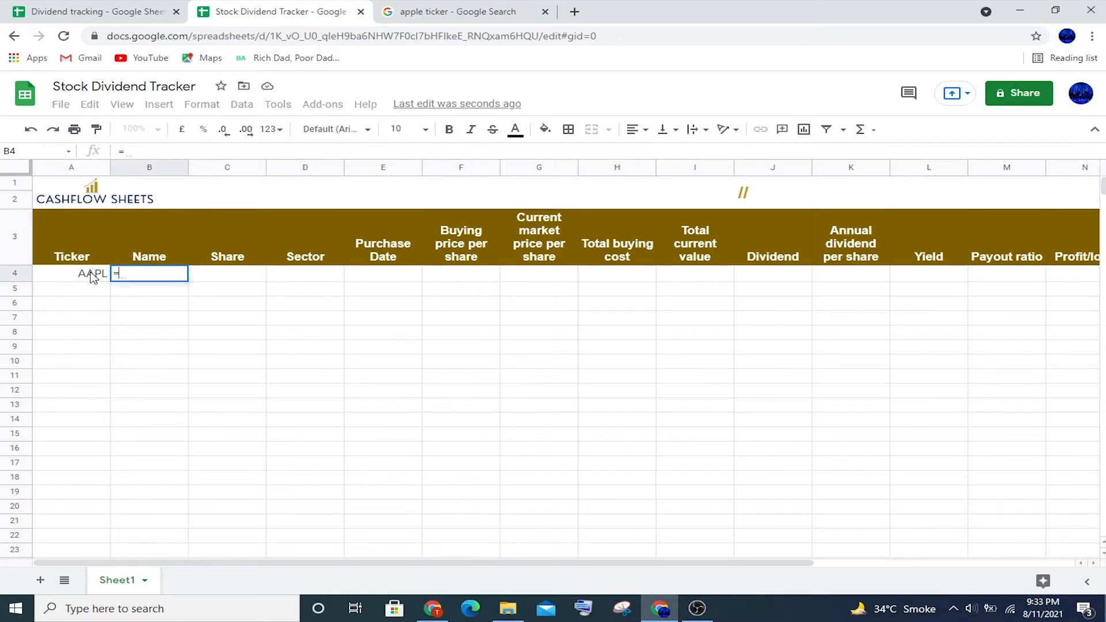
text(google)
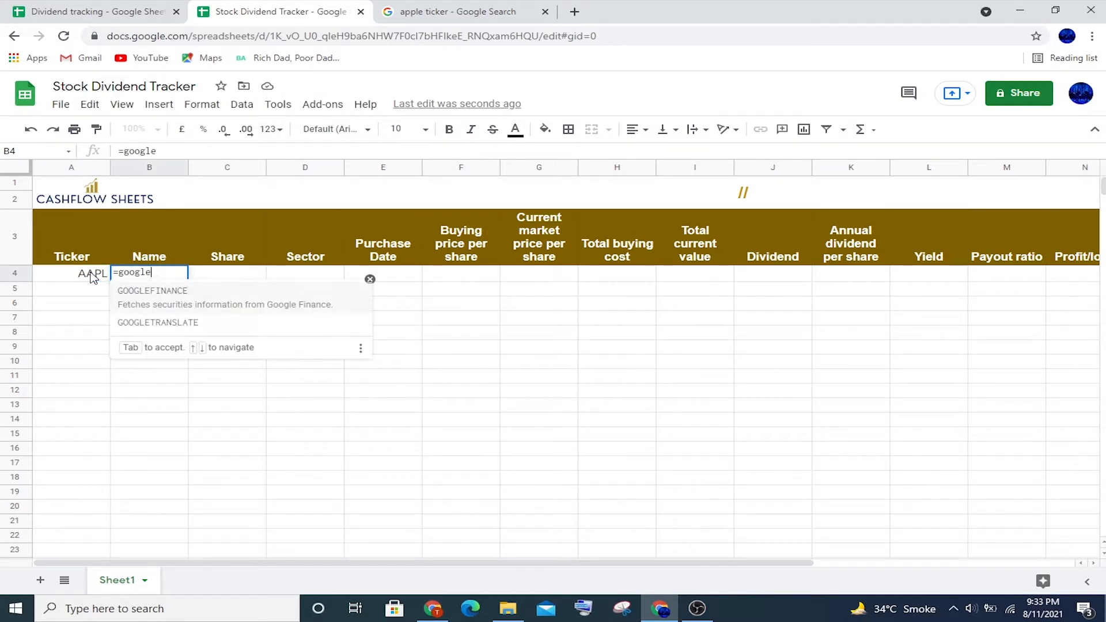
click(140, 299)
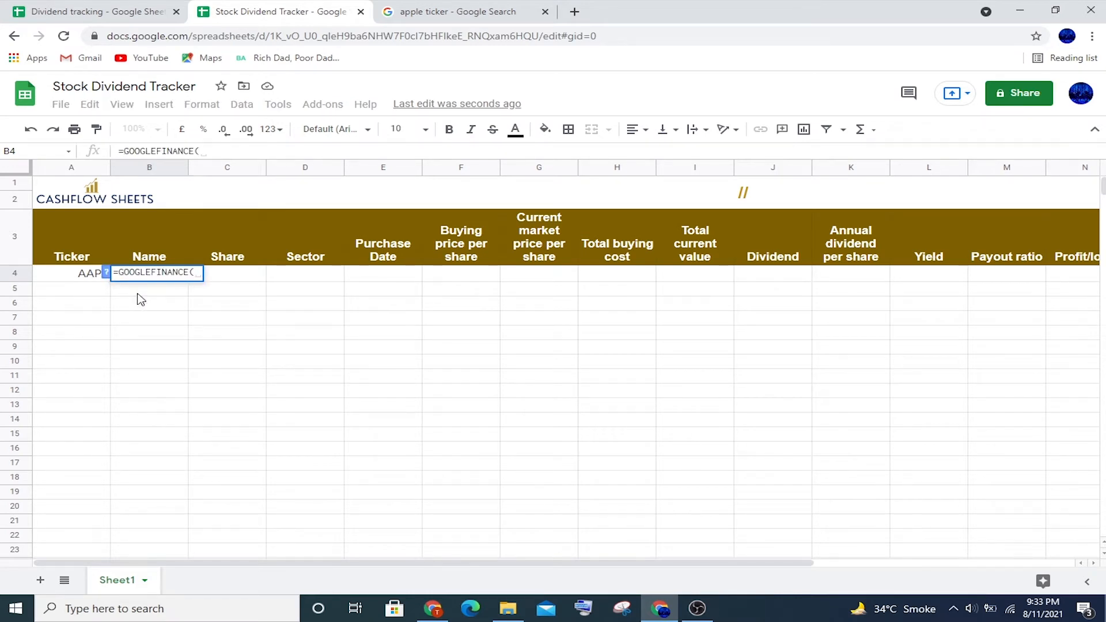
click(85, 277)
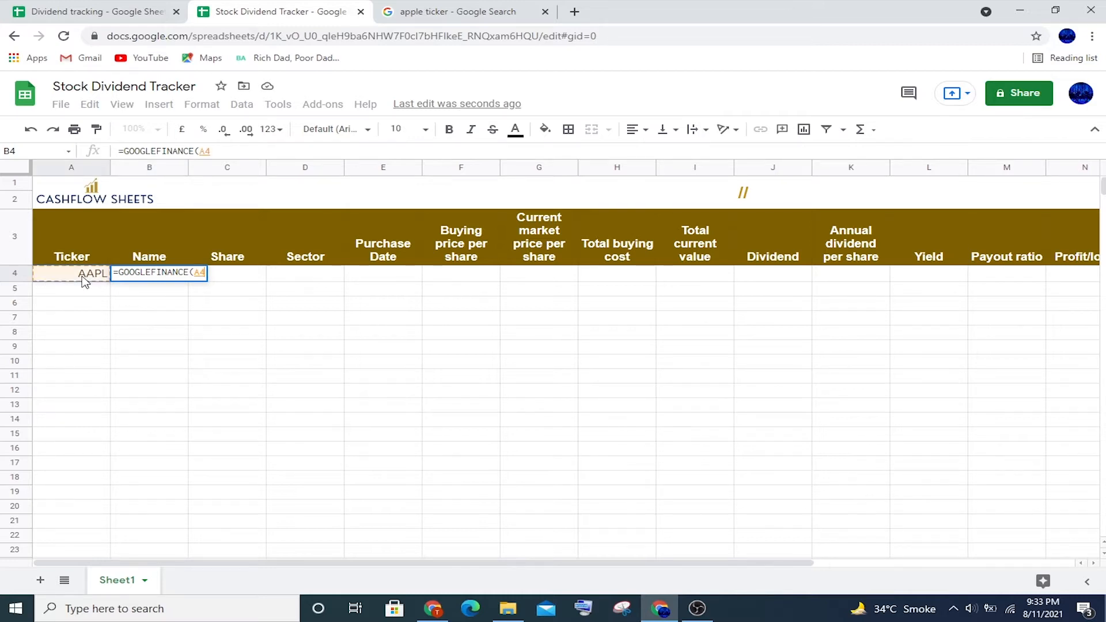
text(, )
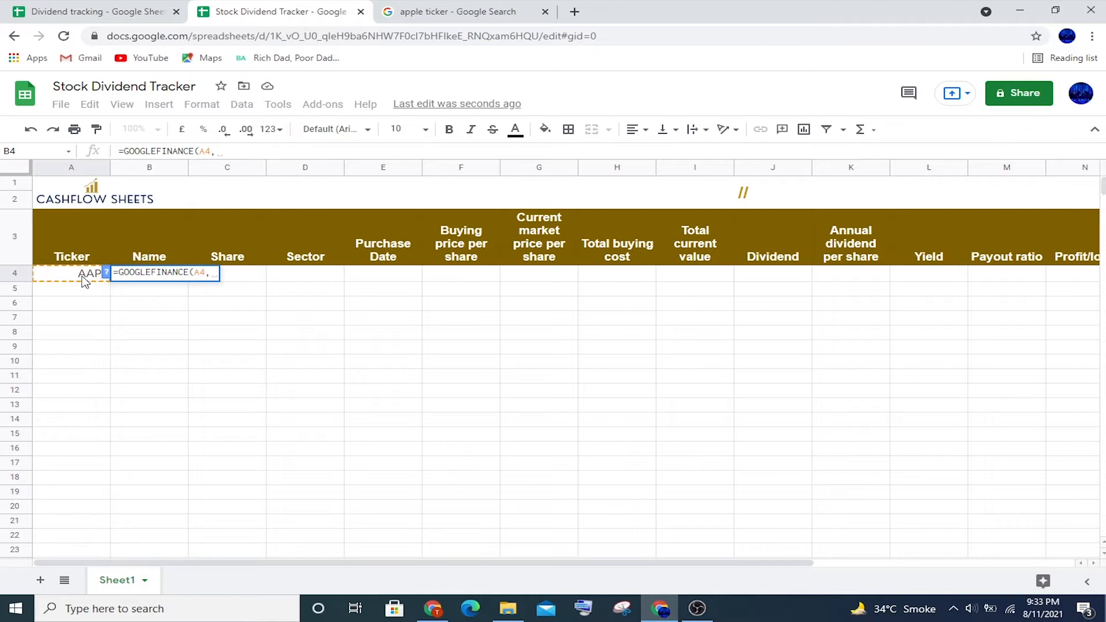
text("name"))
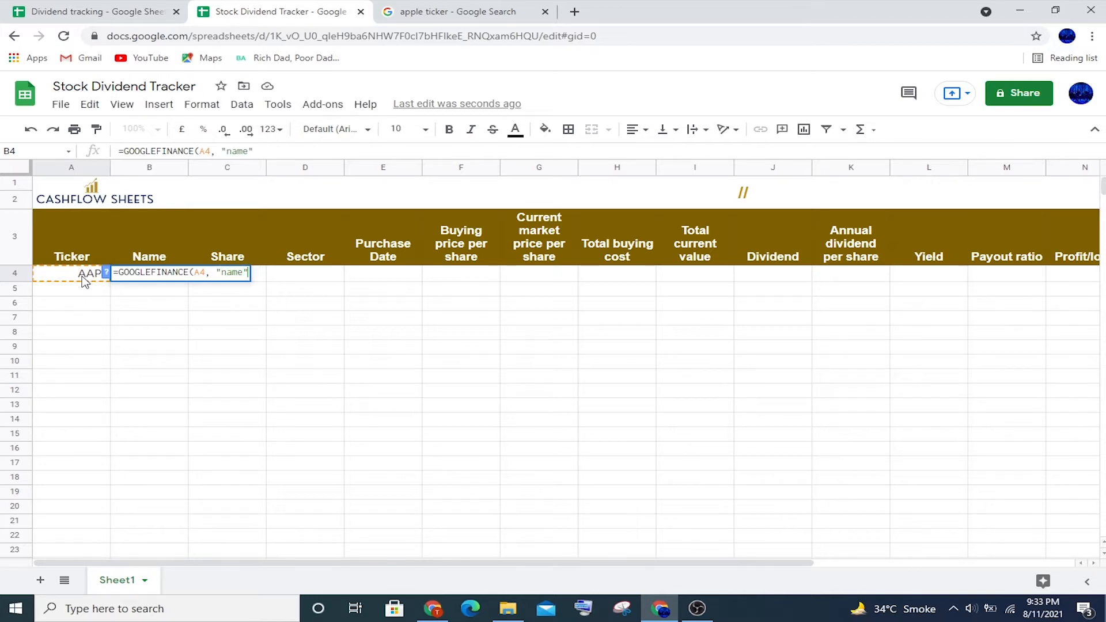
key(Return)
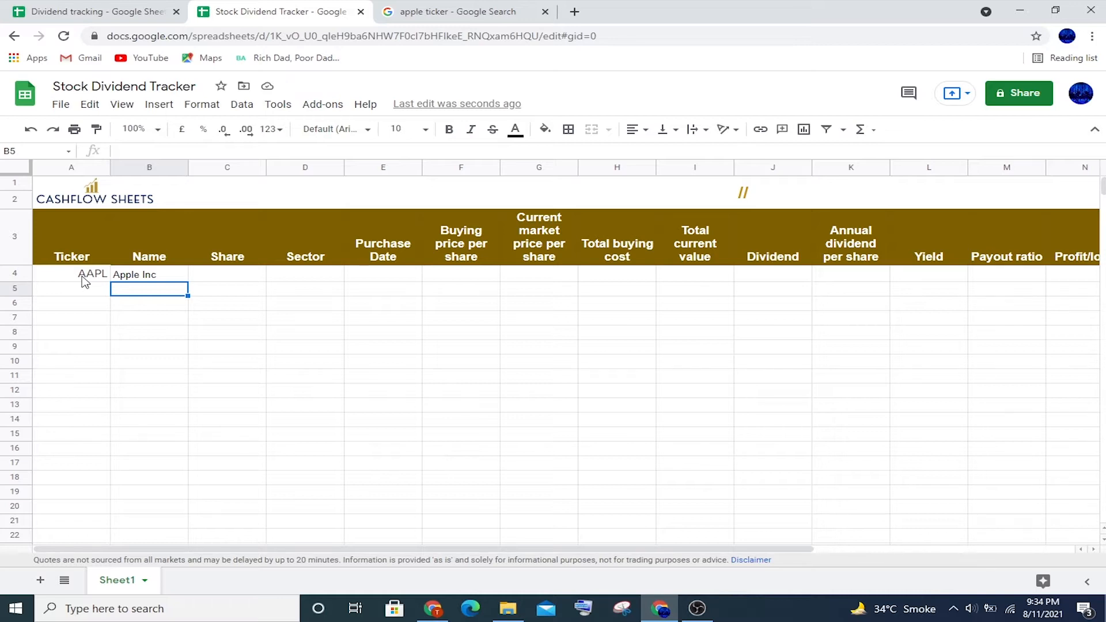
Wrap the B4 formula in a blank check so it reads =if(isblank(A4), "", GOOGLEFINANCE(A4, "name")).
click(129, 278)
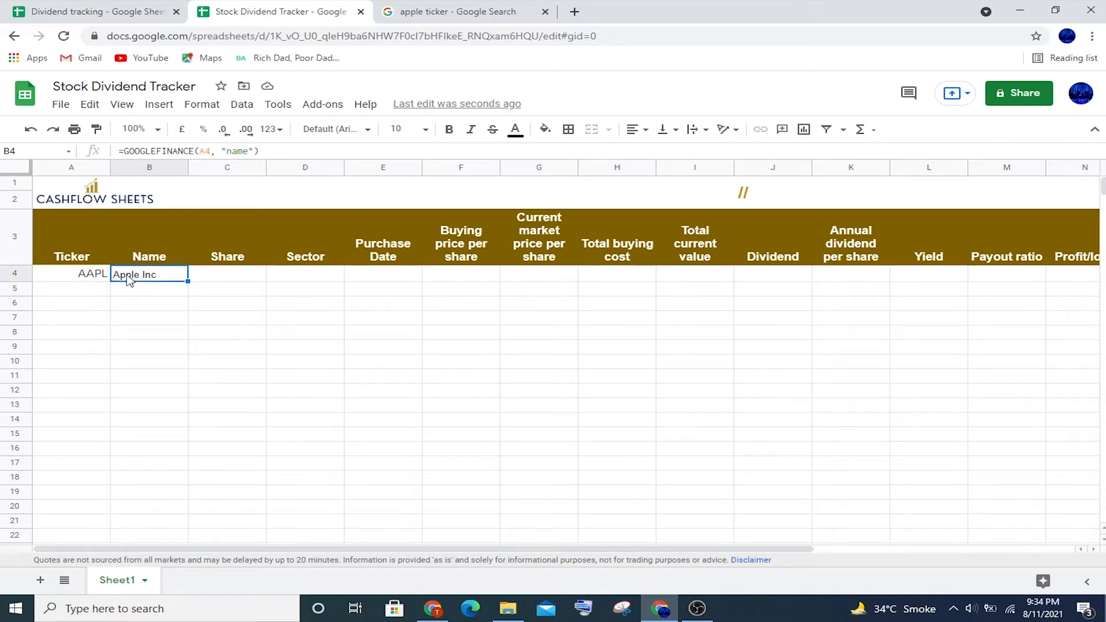
click(124, 152)
text(if()
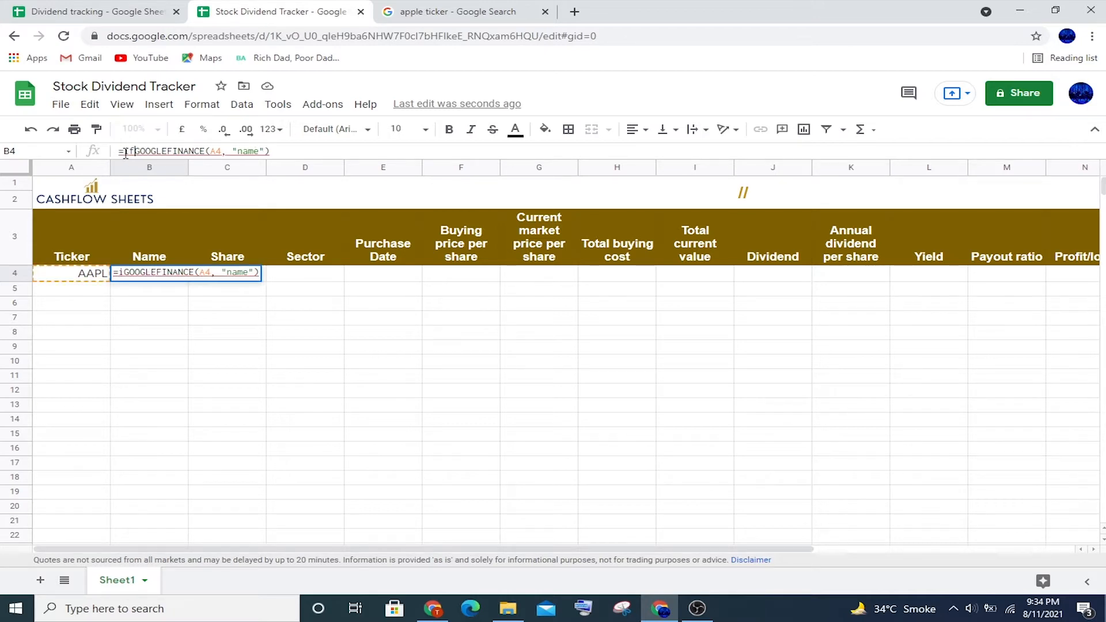
text(isblank)
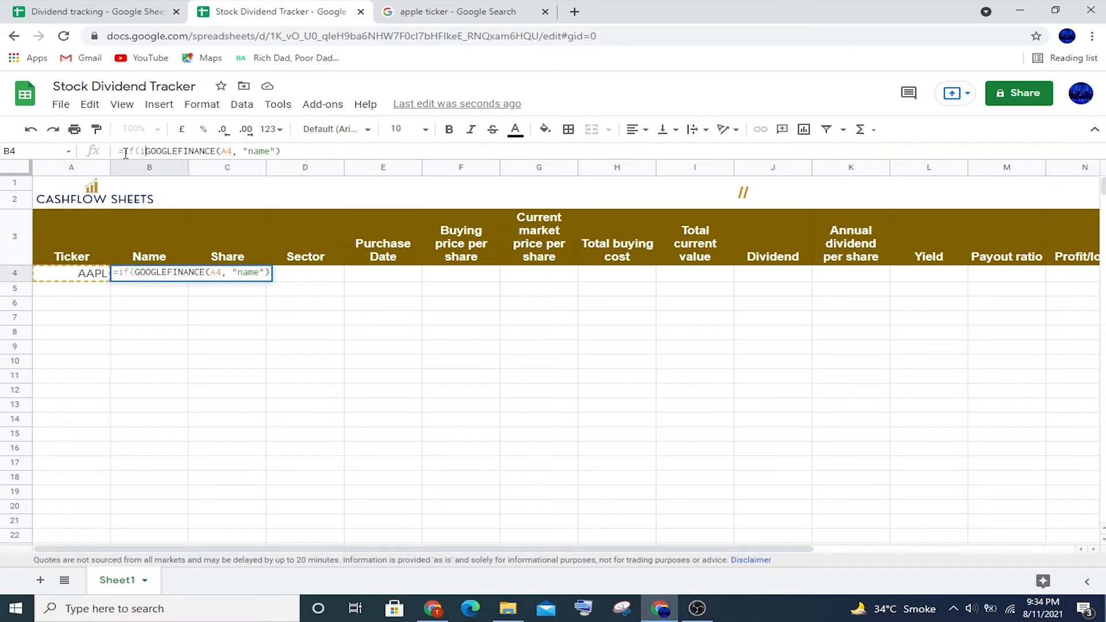
text(()
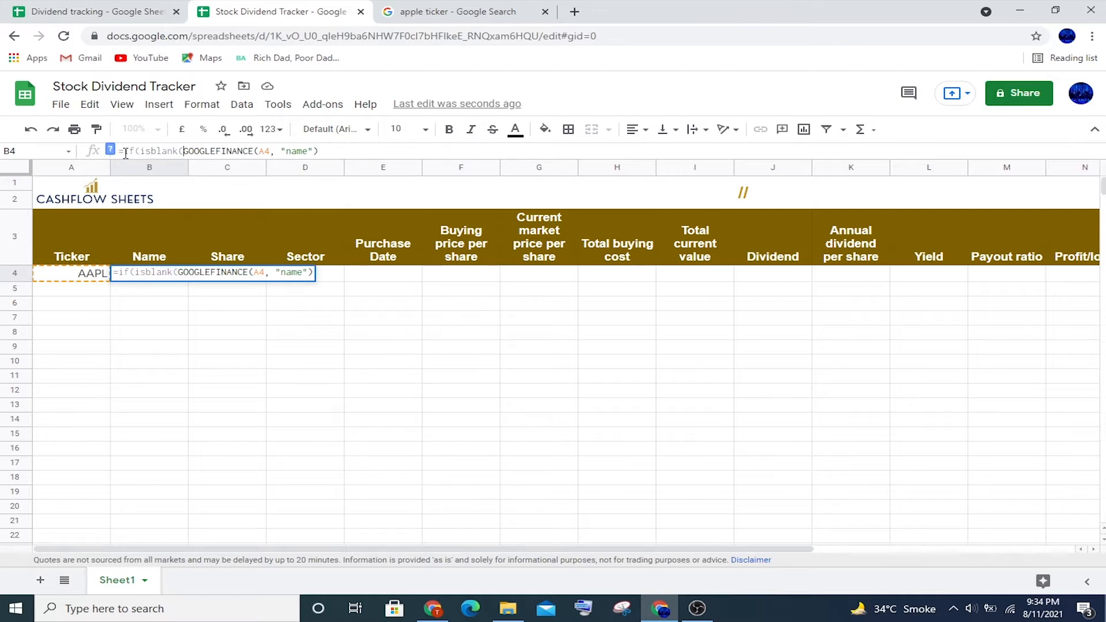
click(80, 279)
text(), "" )
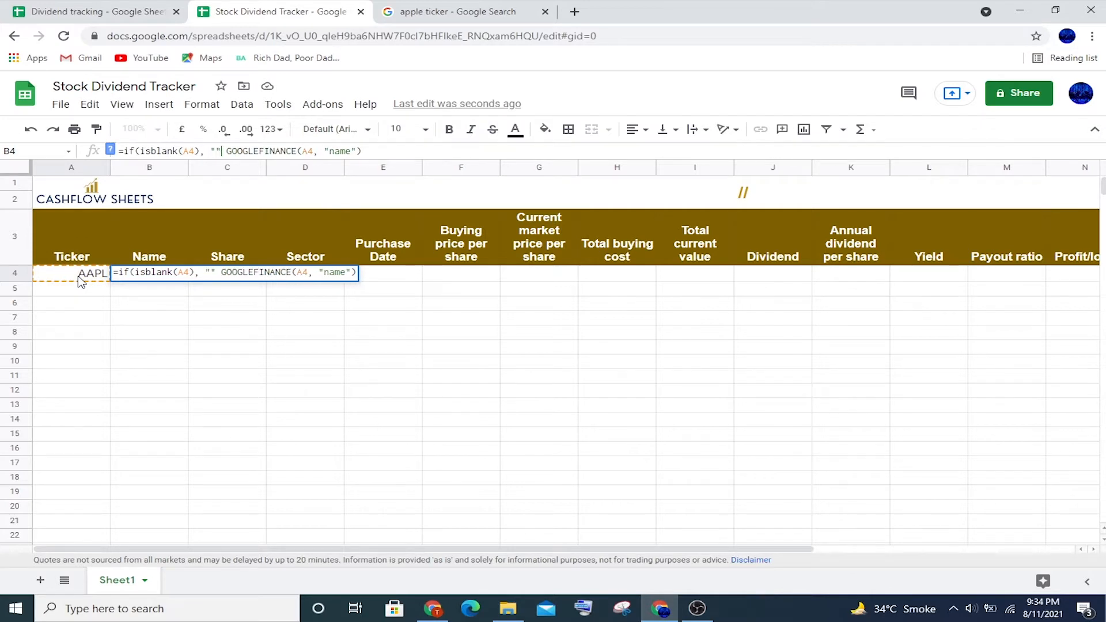
text(,)
key(Return)
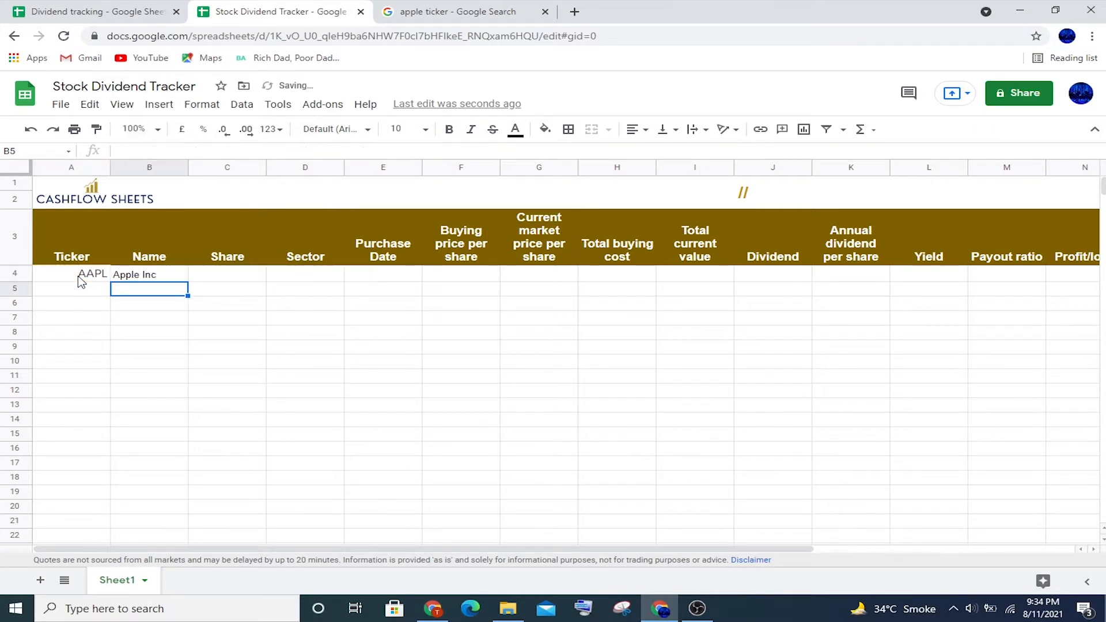
Fill the company name formula from B4 down to B8.
click(146, 278)
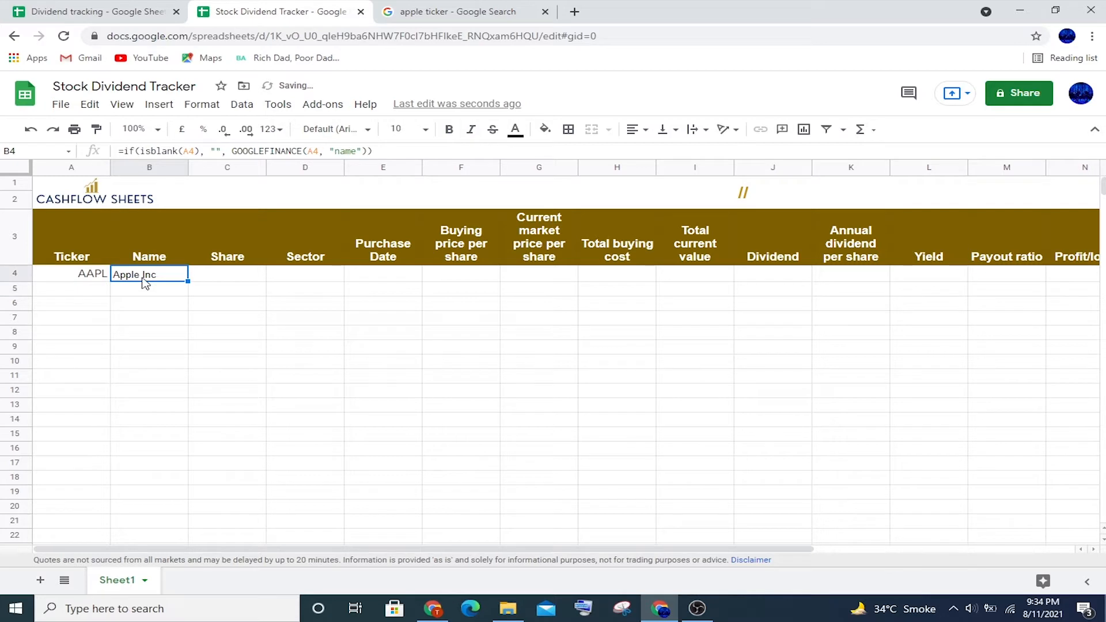
drag(188, 281, 187, 335)
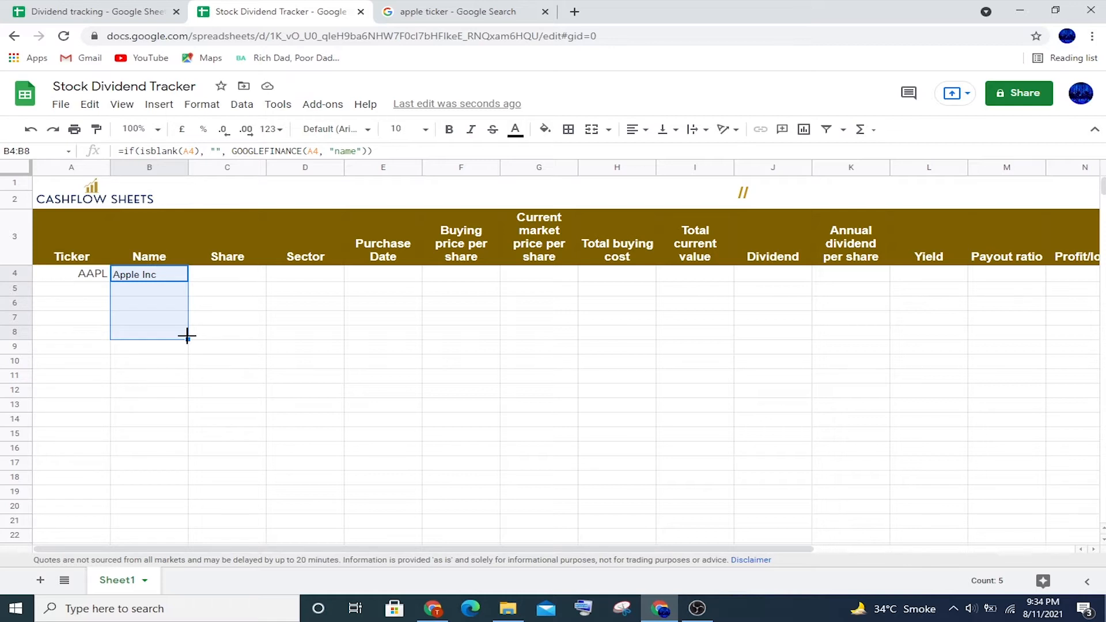
Enter 15 as the share count in C4 and Electronics as the sector in D4.
click(225, 282)
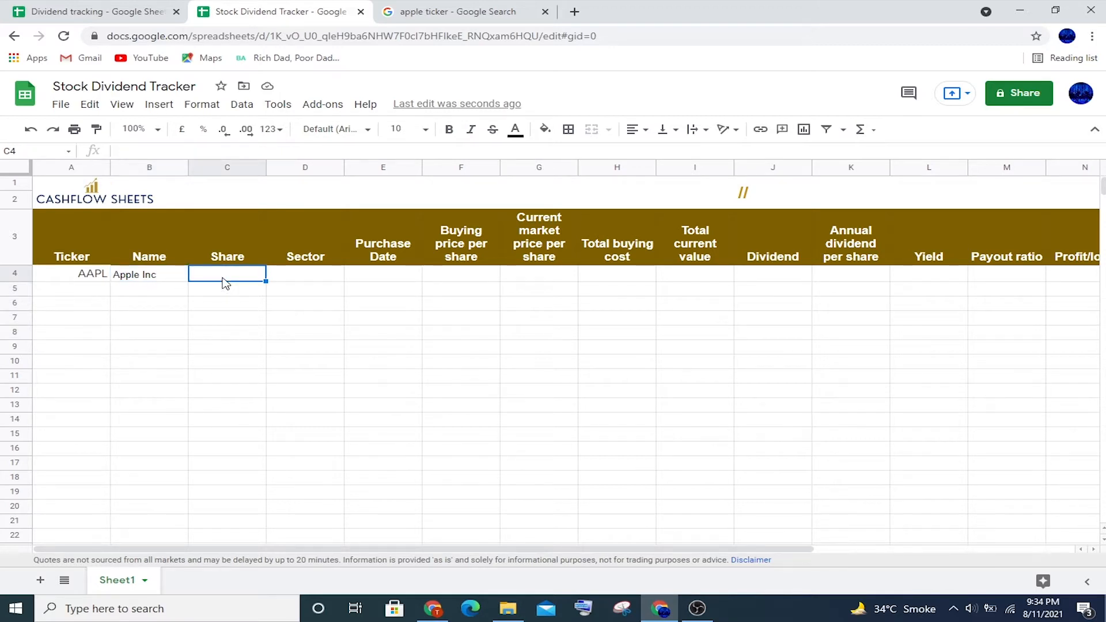
text(15)
key(Tab)
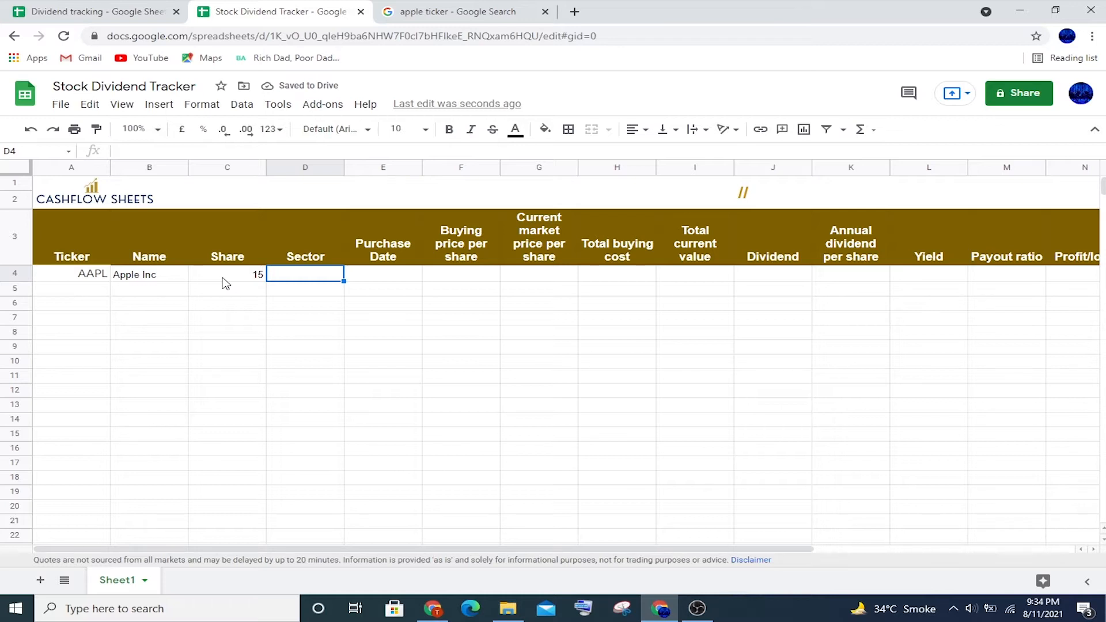
text(Electronics)
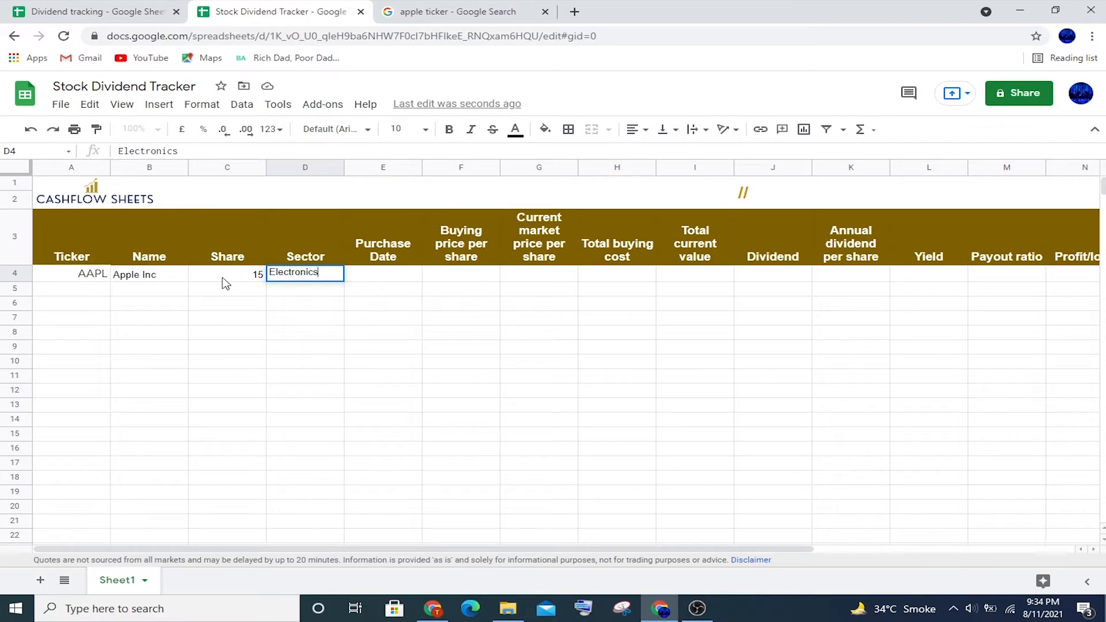
key(Return)
key(Up)
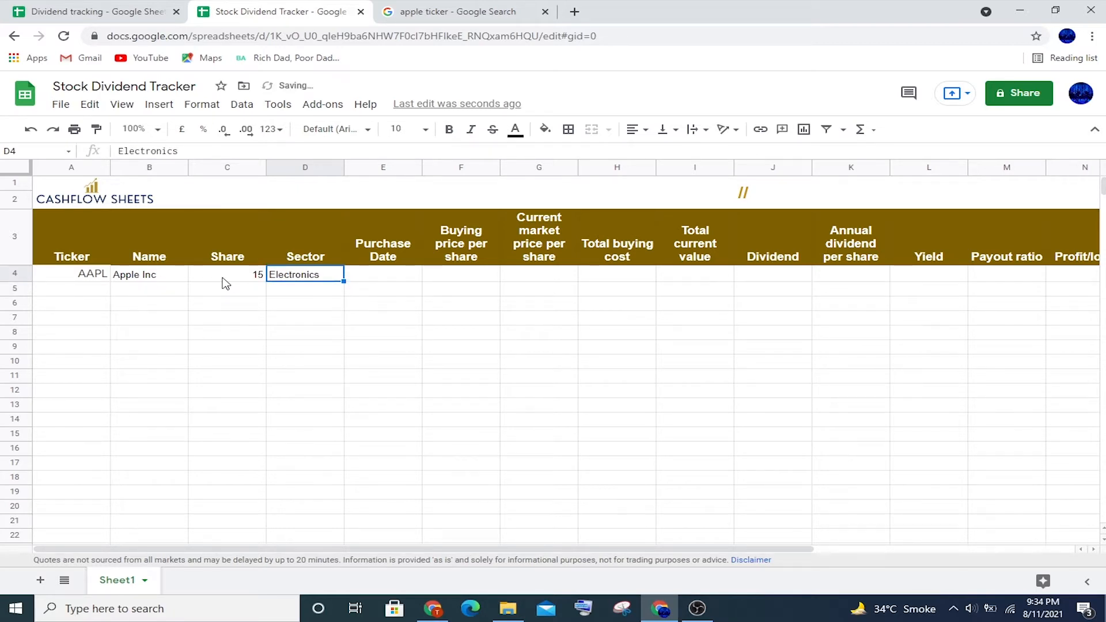
Apply the Date number format to the whole Purchase Date column E.
key(Tab)
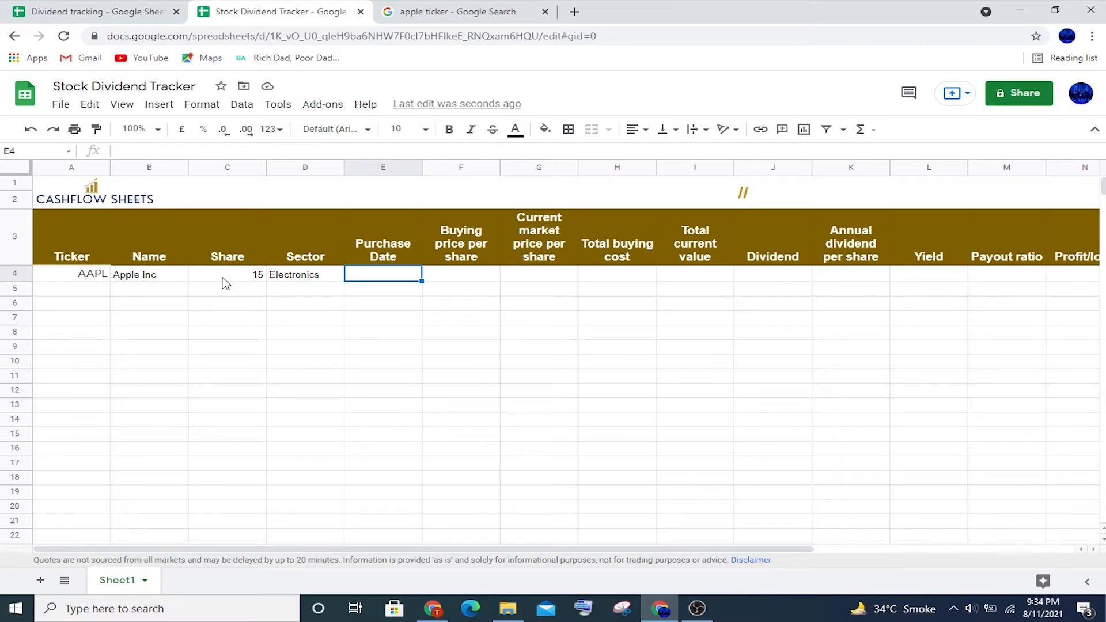
click(378, 167)
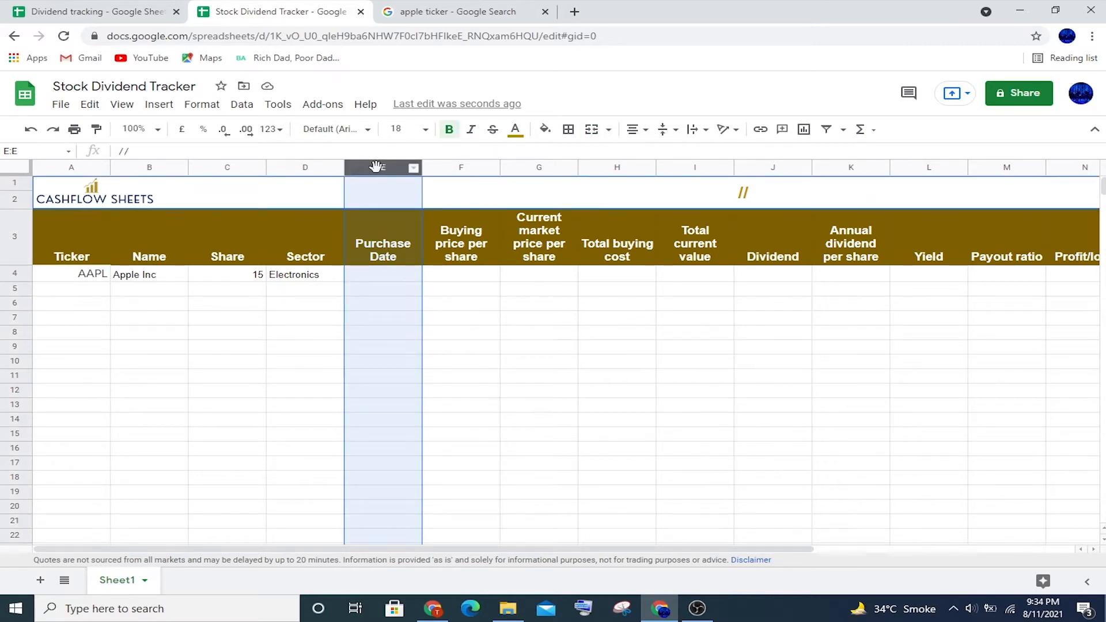
click(279, 130)
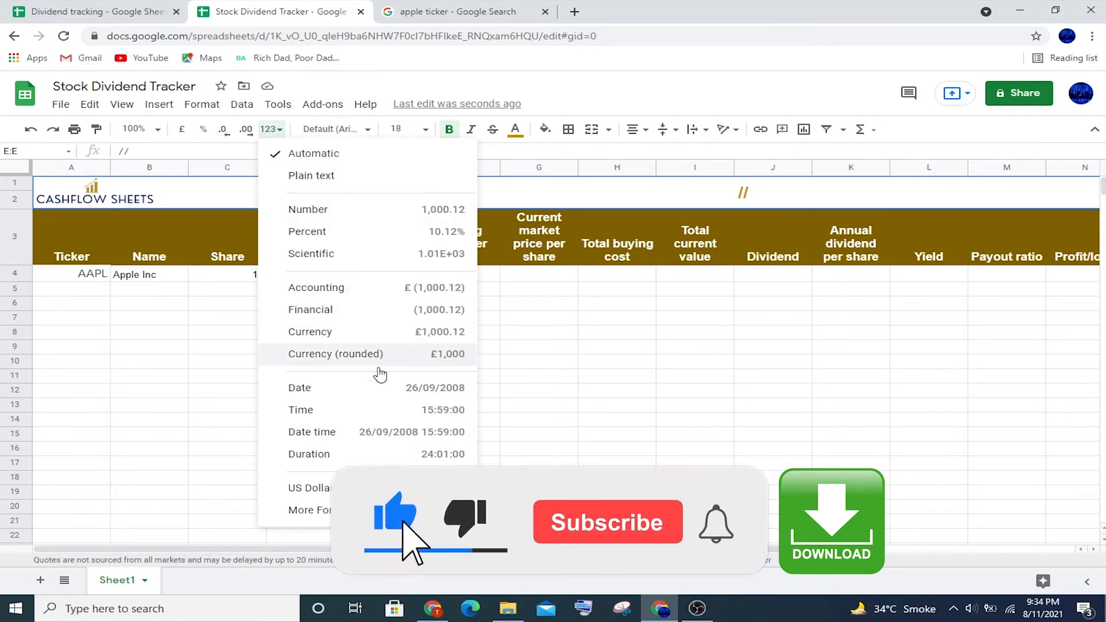
click(385, 394)
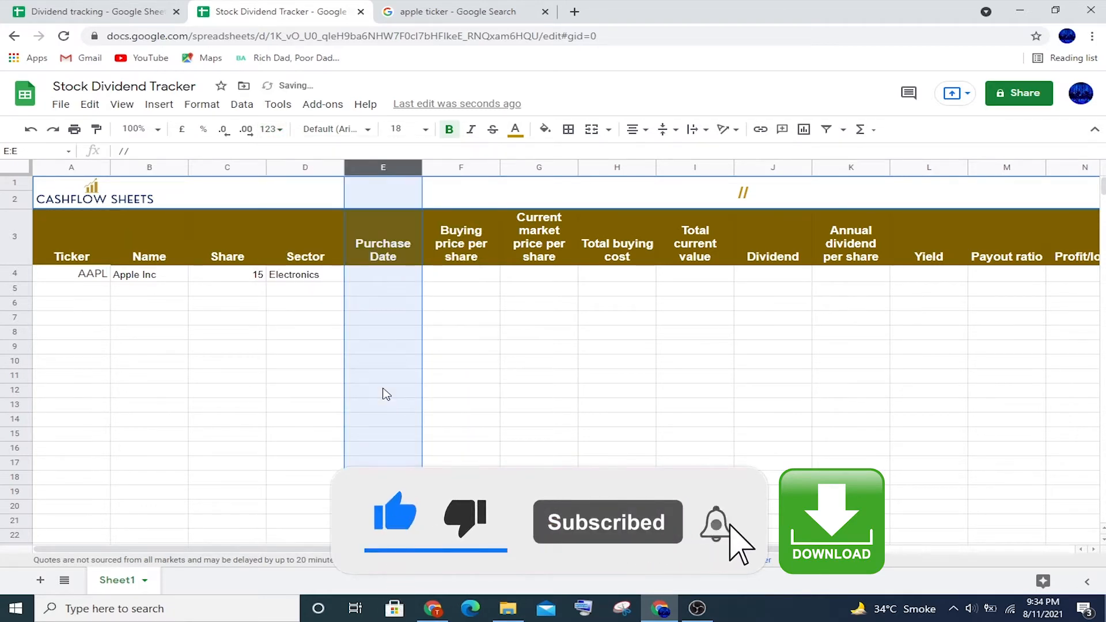
Enter 14/8/2020 as the purchase date in E4 and 114.3 as the buying price per share in F4.
click(391, 275)
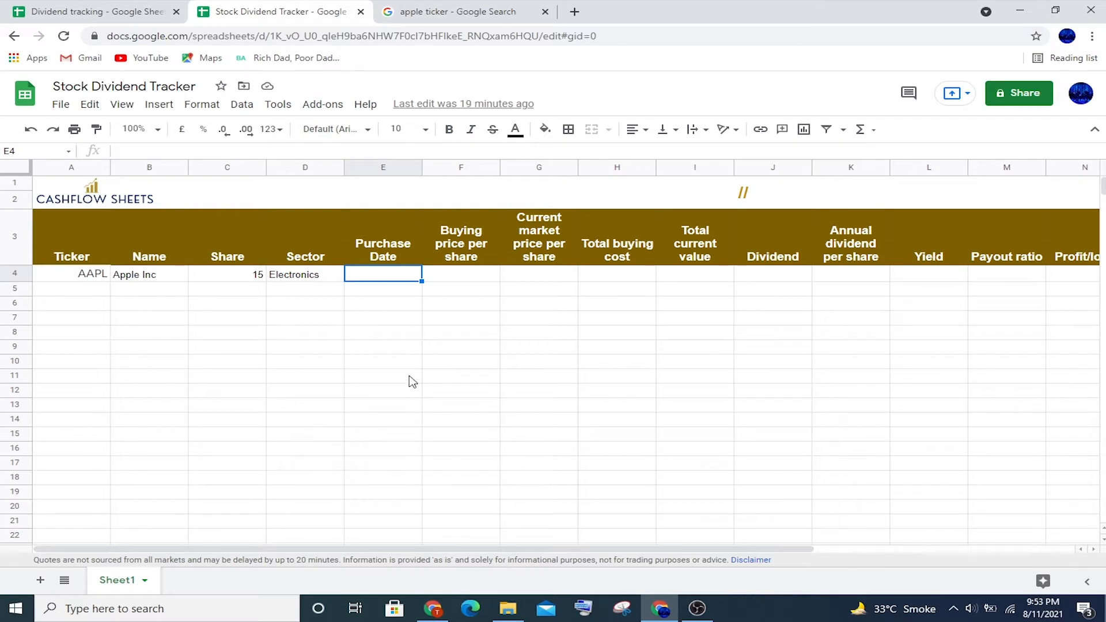
text(14/08/2020)
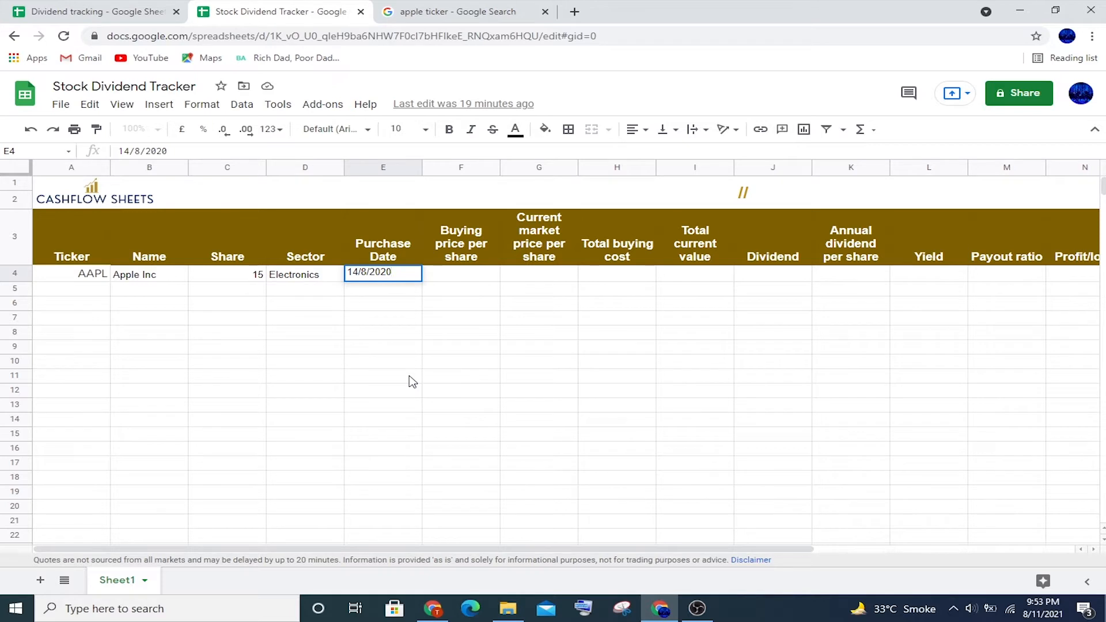
key(Tab)
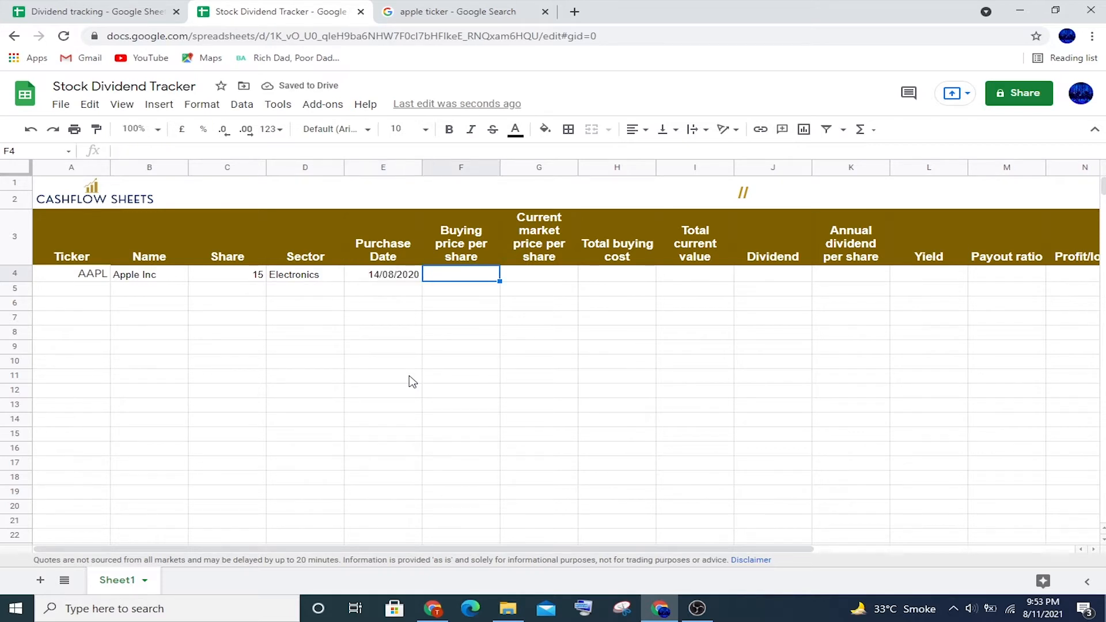
text(114)
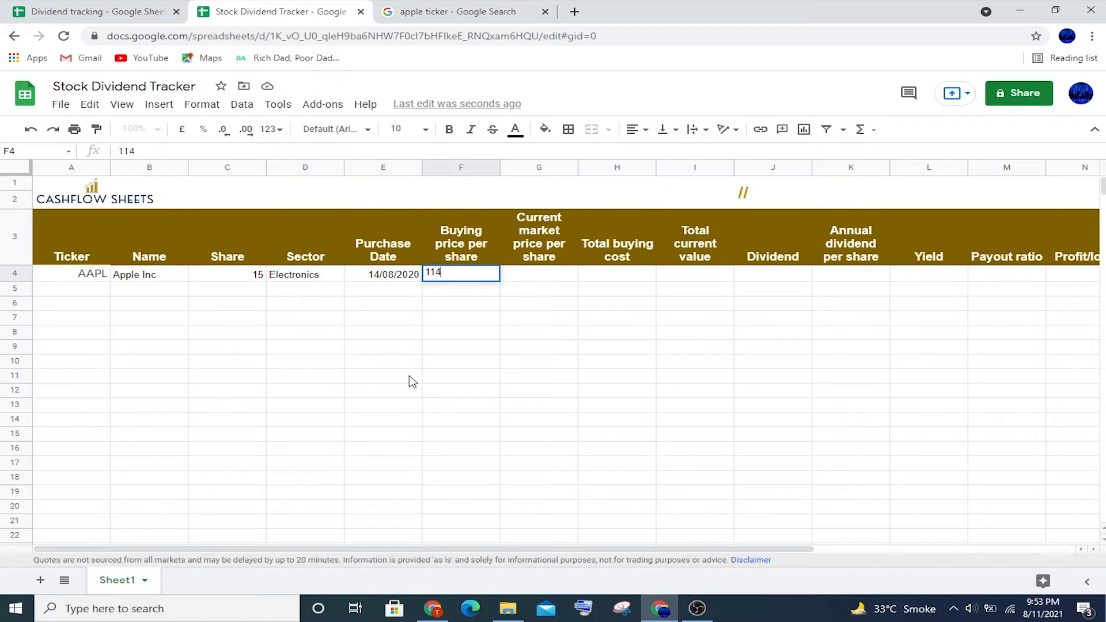
text(.3)
key(Tab)
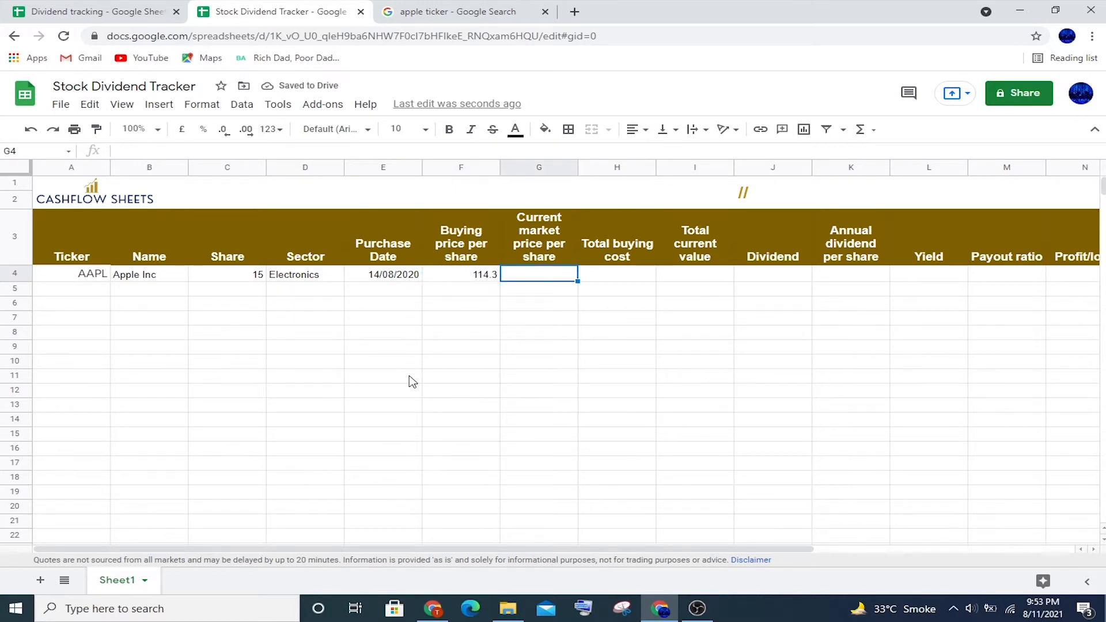
Apply the US Dollar format to the whole Buying price per share column F.
click(489, 167)
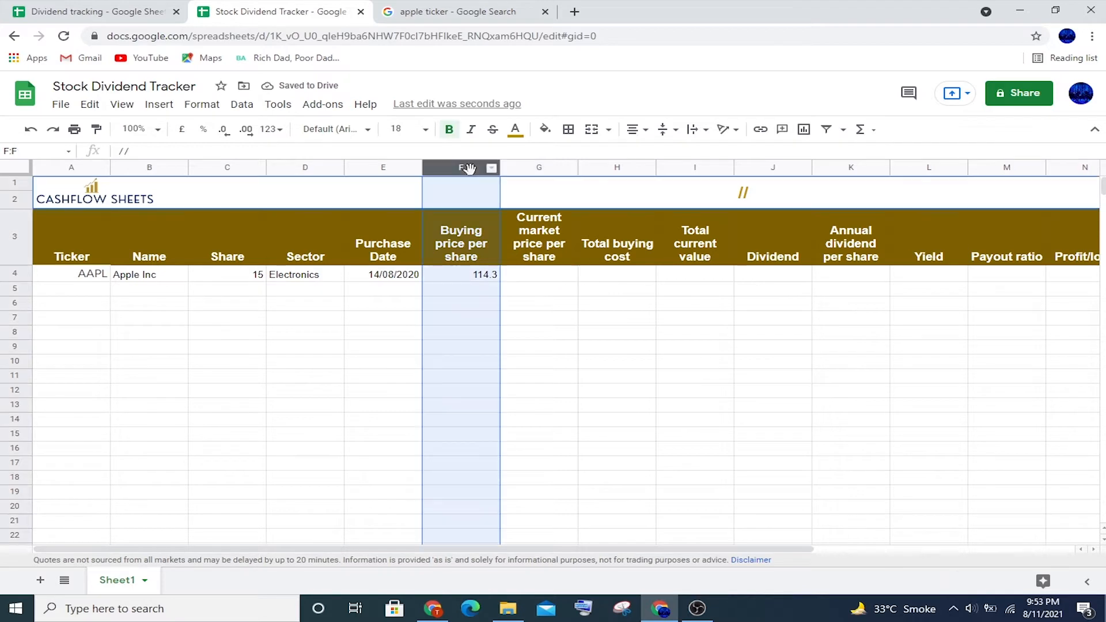
click(270, 131)
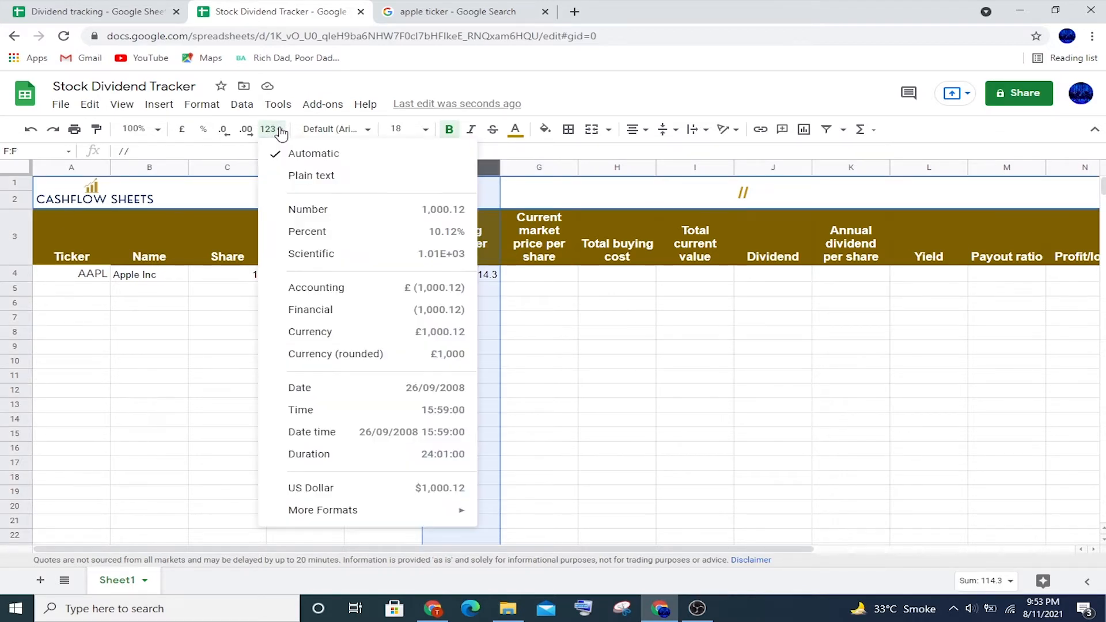
click(321, 490)
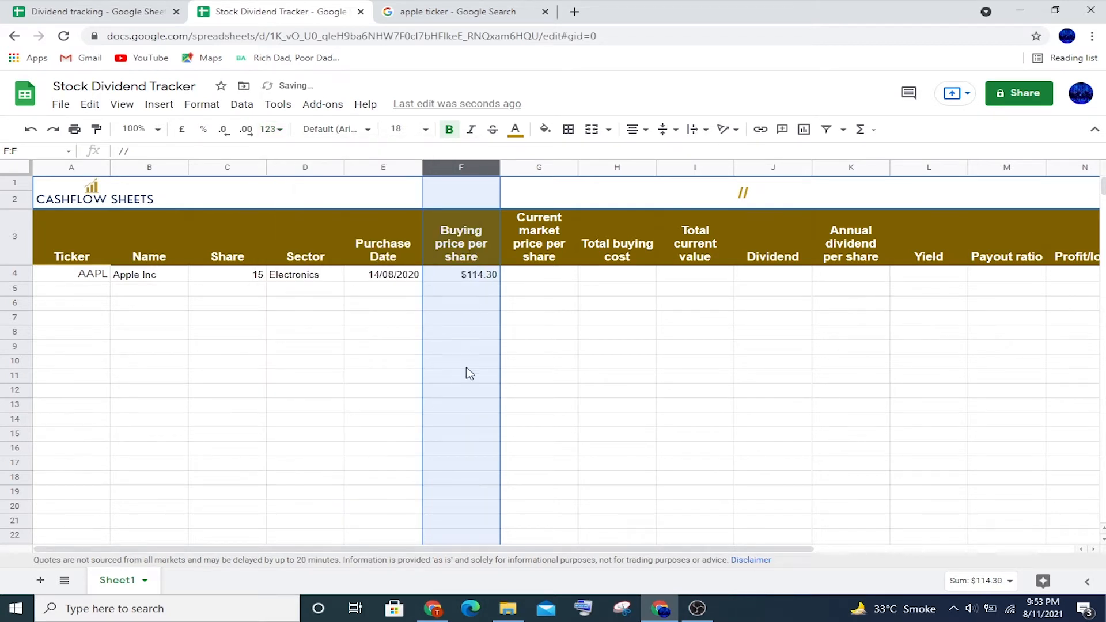
Enter the formula =googlefinance(A4, "price") in G4 to fetch the current market price per share.
click(527, 280)
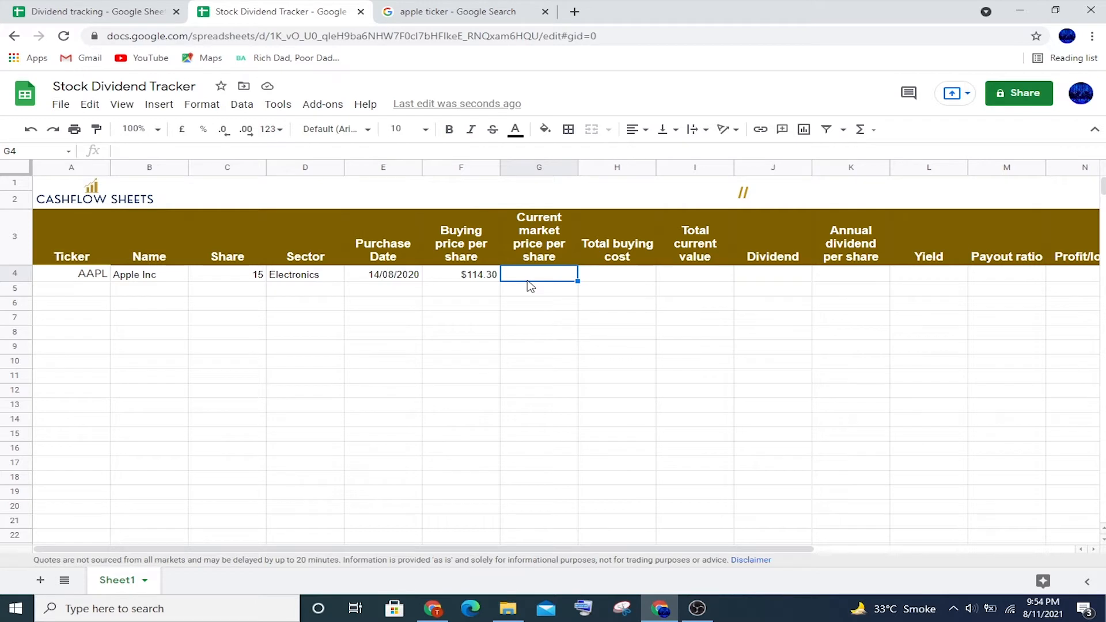
text(=google)
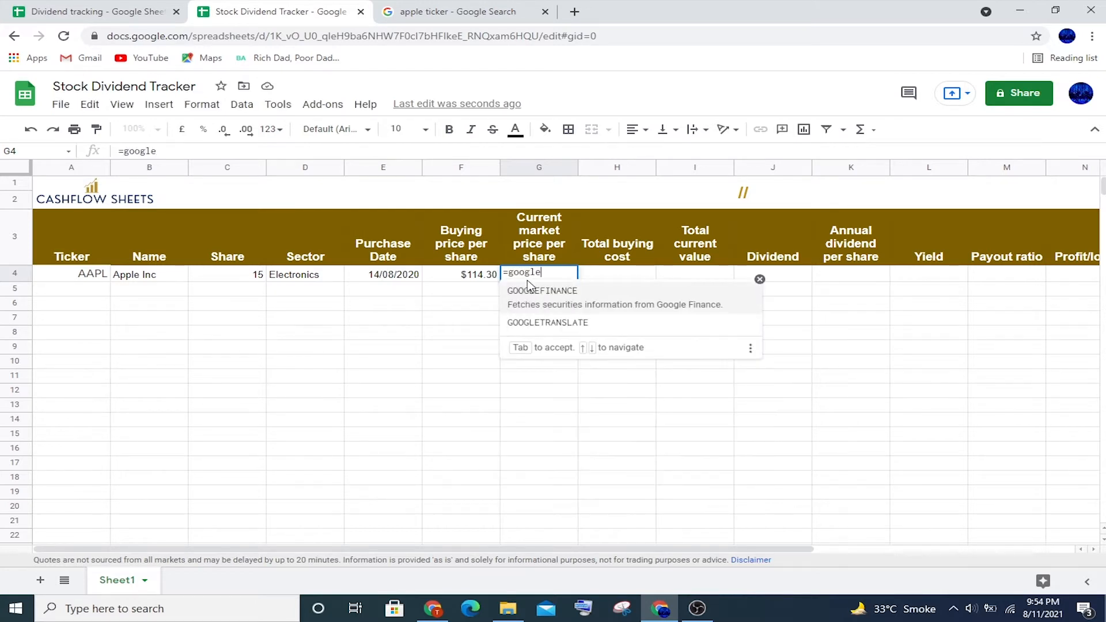
text(finance)
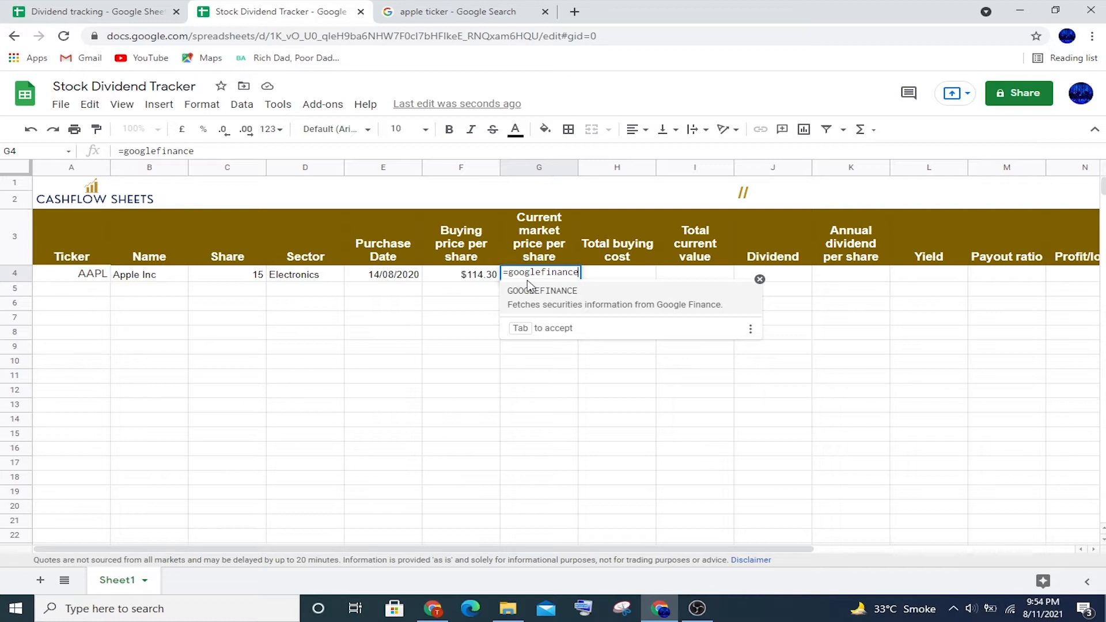
text(()
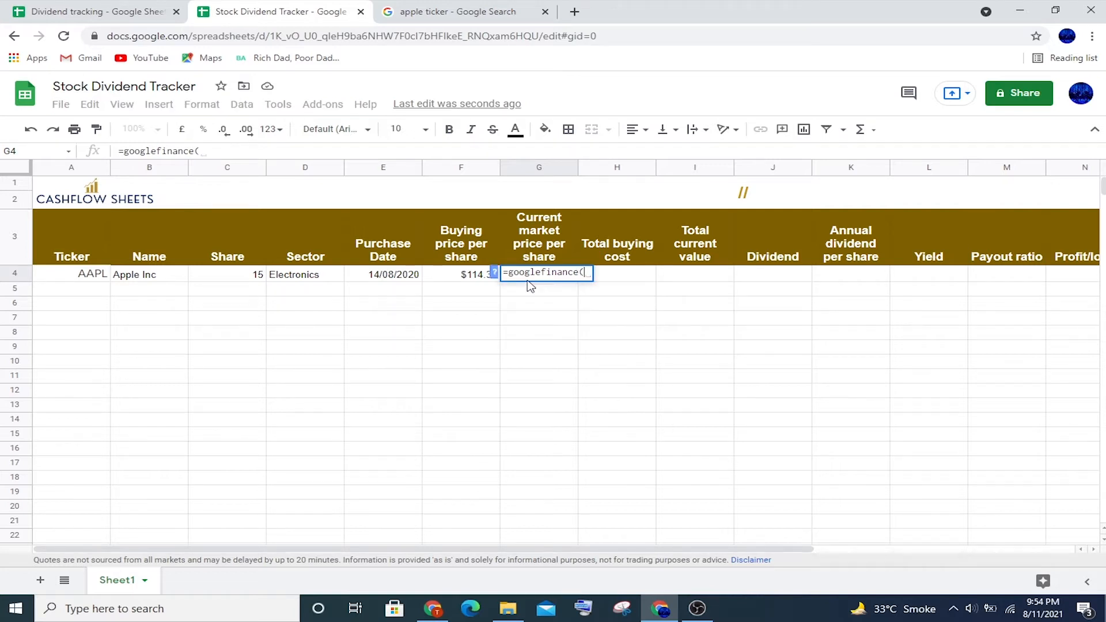
click(85, 278)
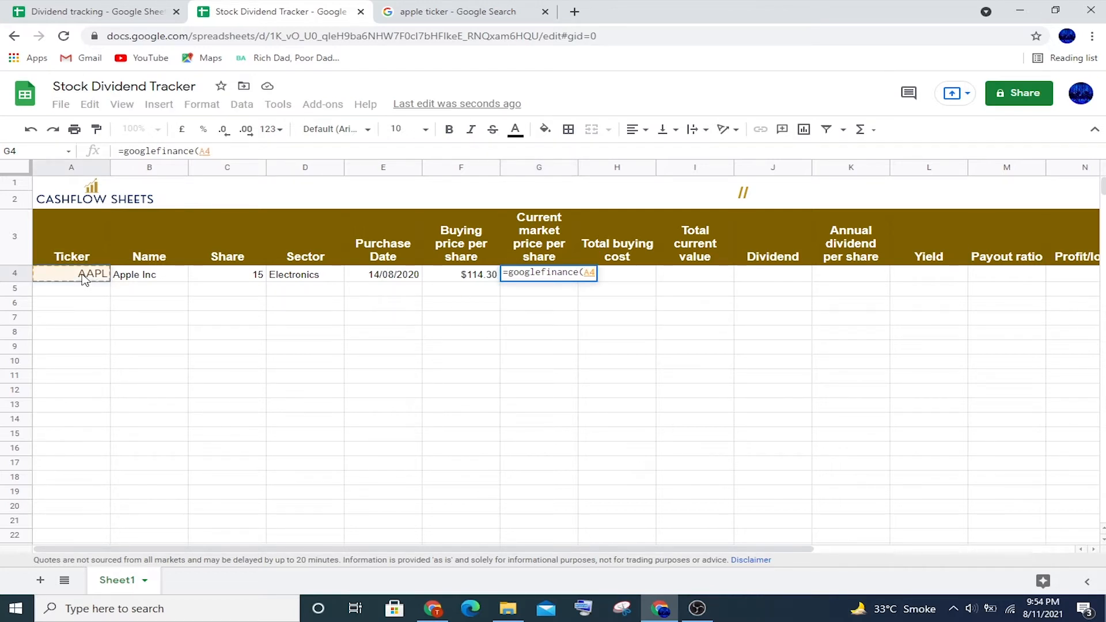
text(, ")
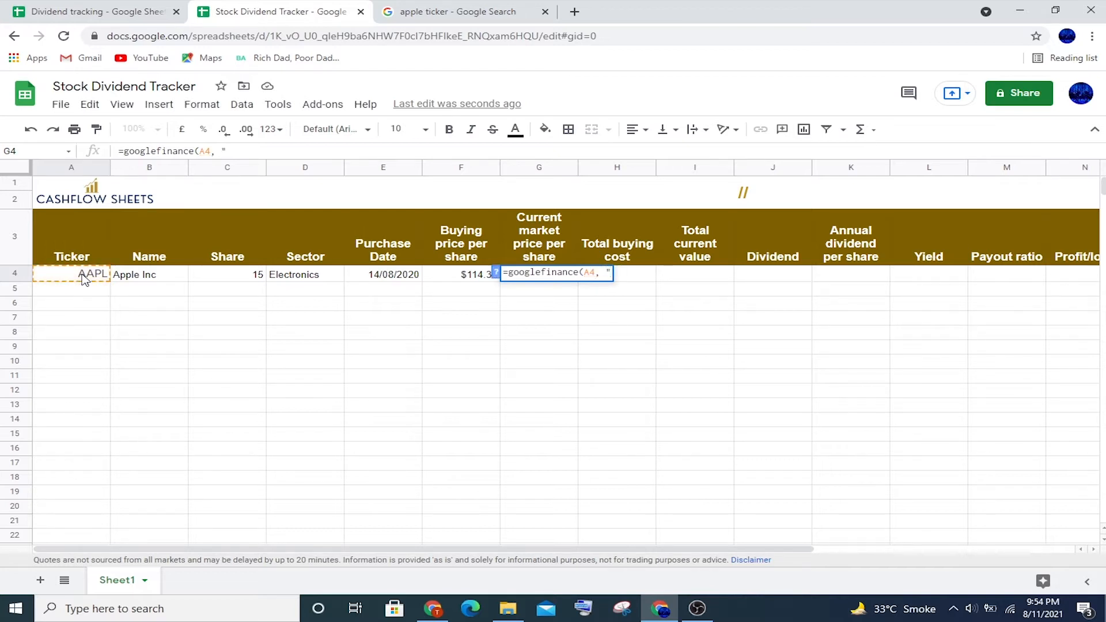
text(price')
key(BackSpace)
text(")
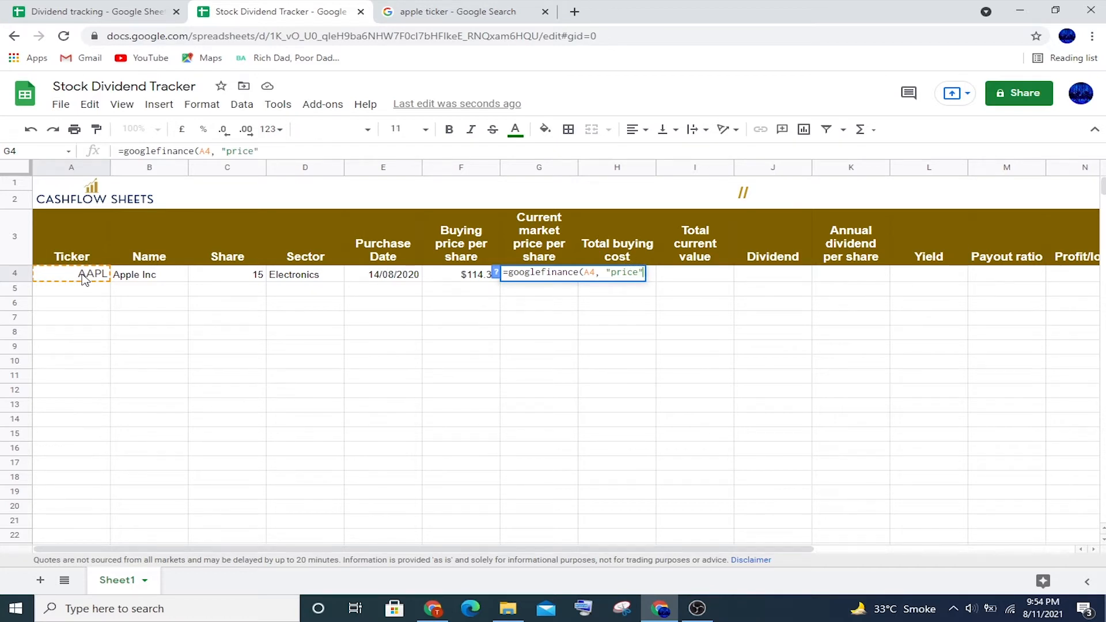
text())
key(Return)
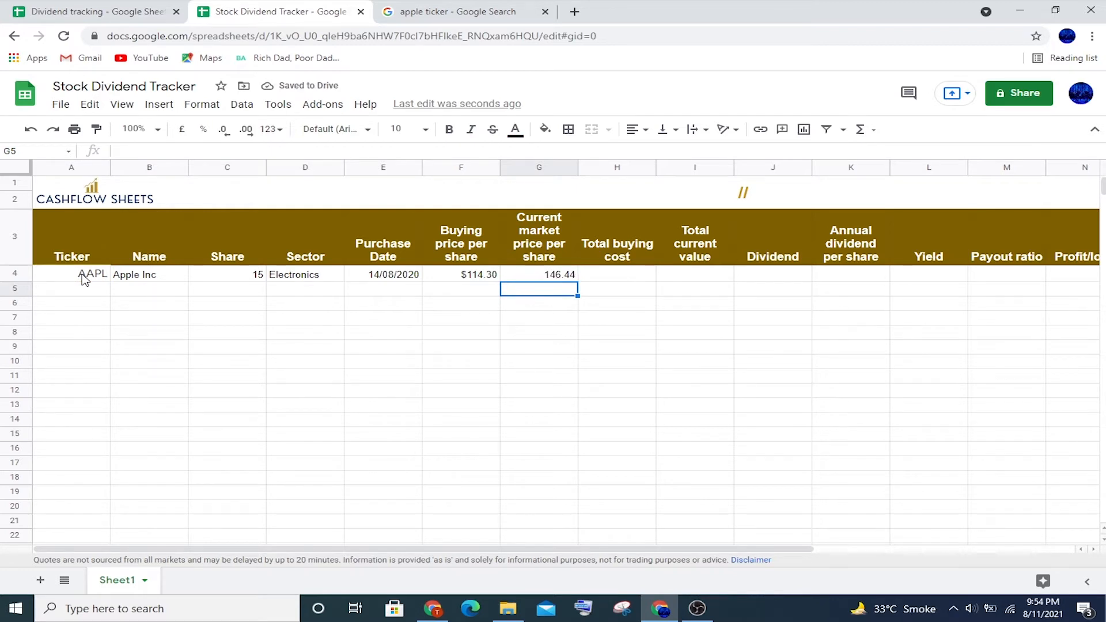
Apply the US Dollar format to the whole Current market price per share column G.
click(525, 168)
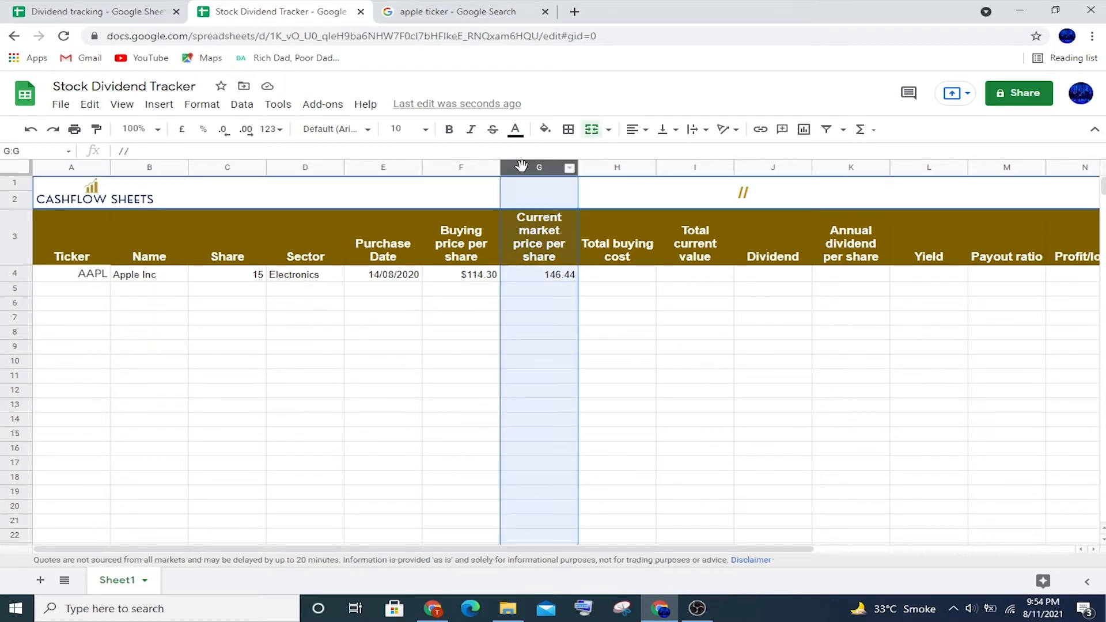
click(269, 130)
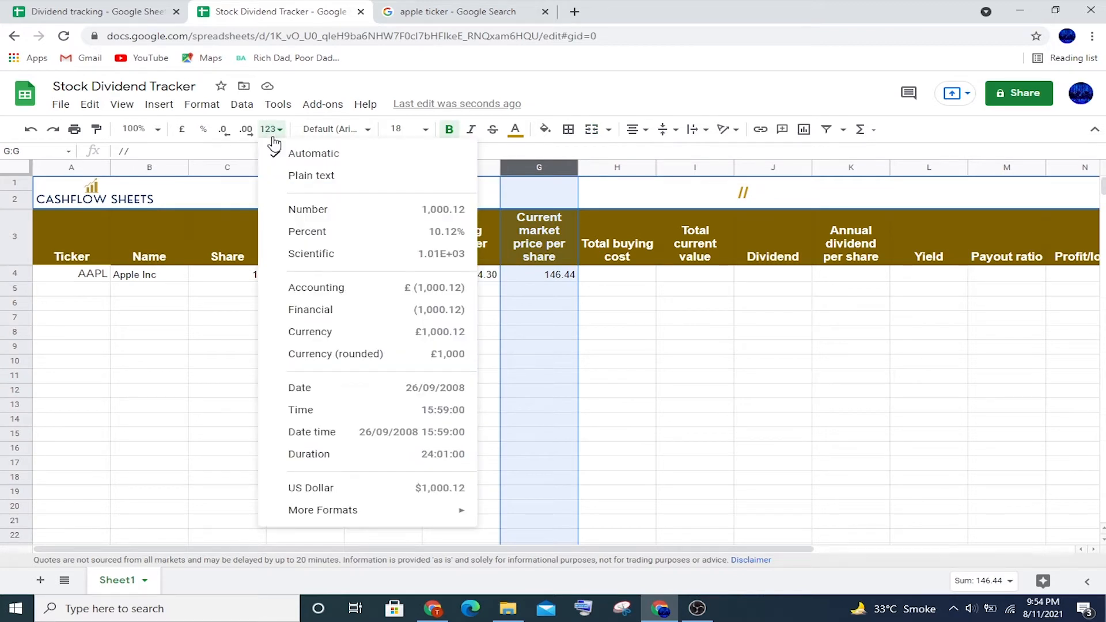
click(323, 488)
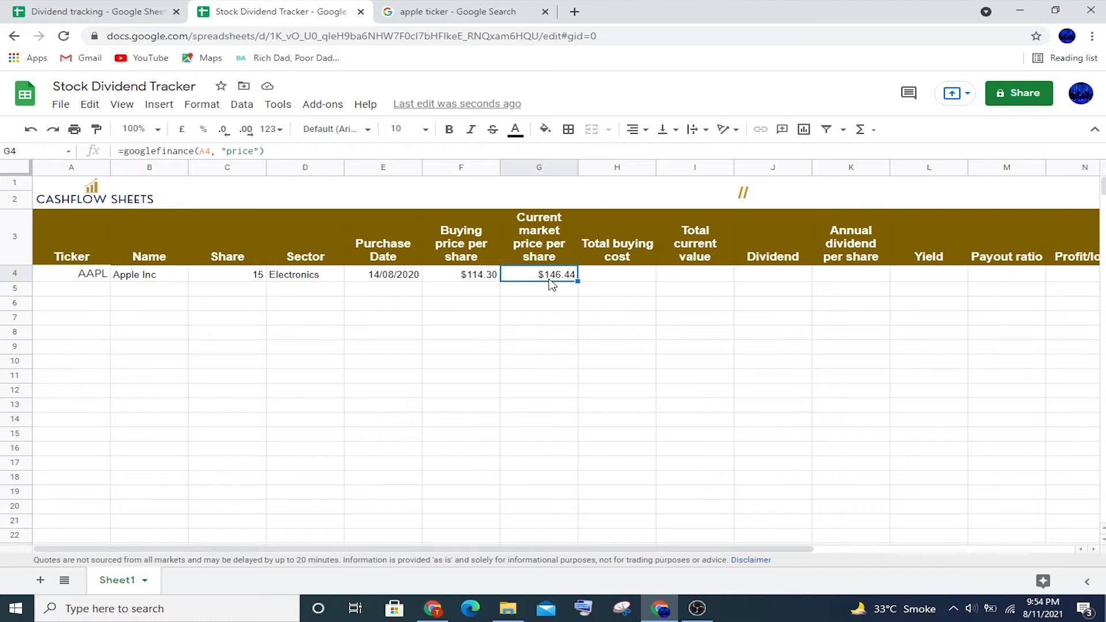
Wrap the G4 formula in a blank check, =if(isblank(A4), "", googlefinance(A4, "price")), and fill it down to G8.
click(125, 153)
text(is)
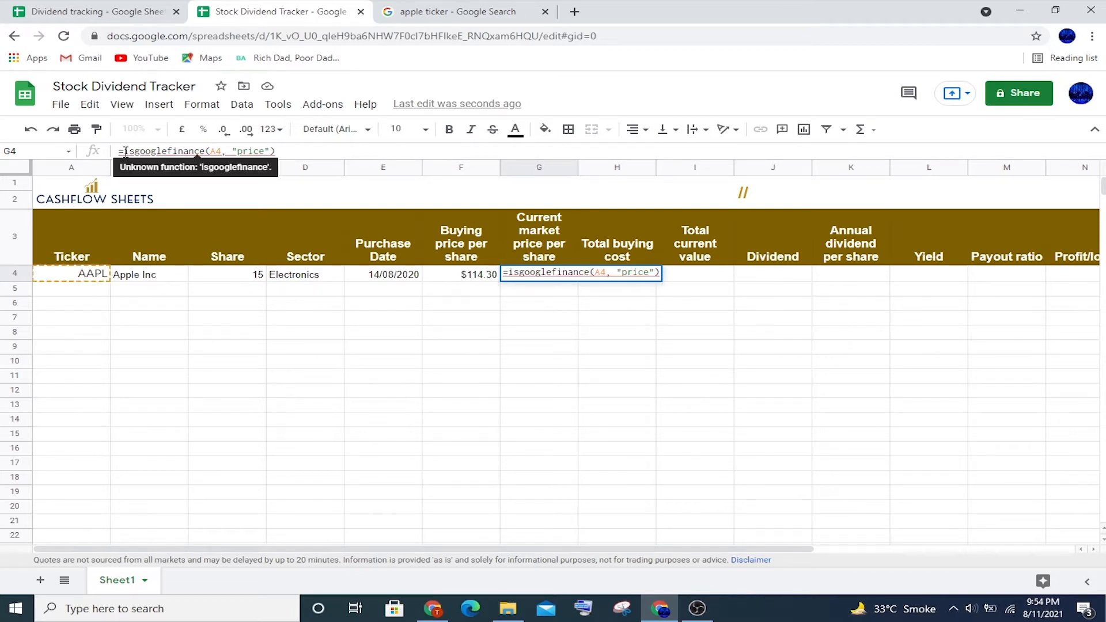
key(BackSpace)
key(BackSpace)
text(if(is)
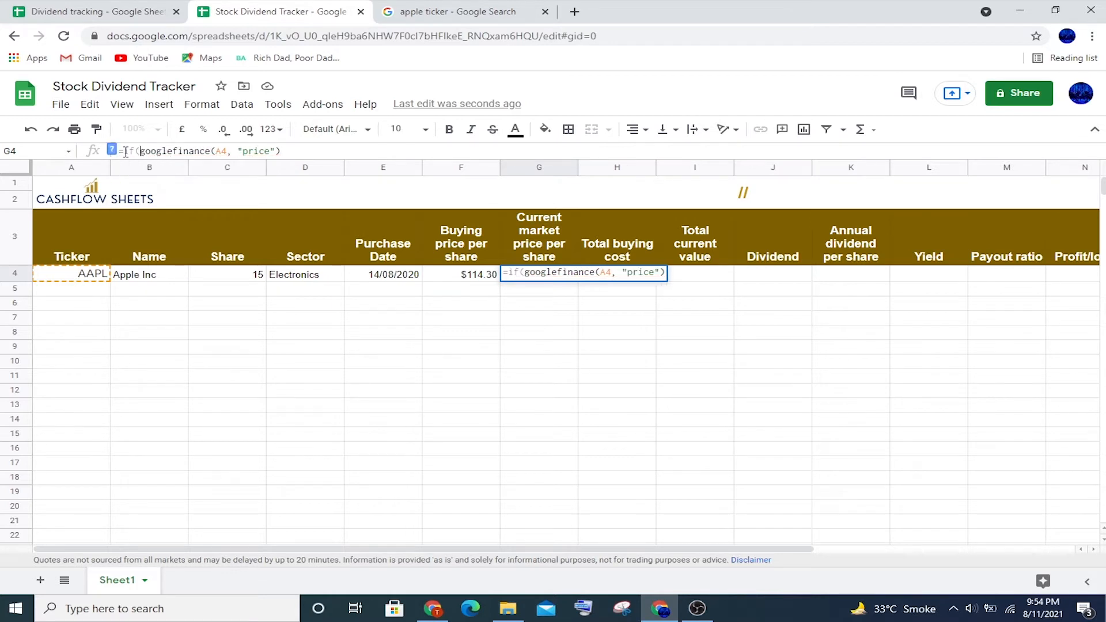
text(blank()
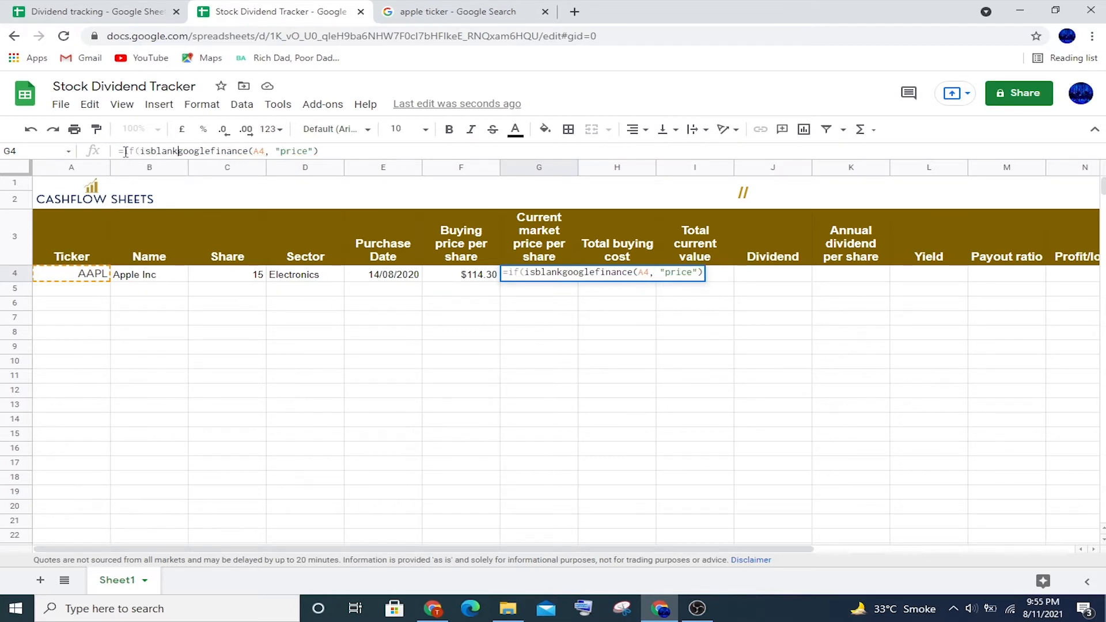
click(92, 275)
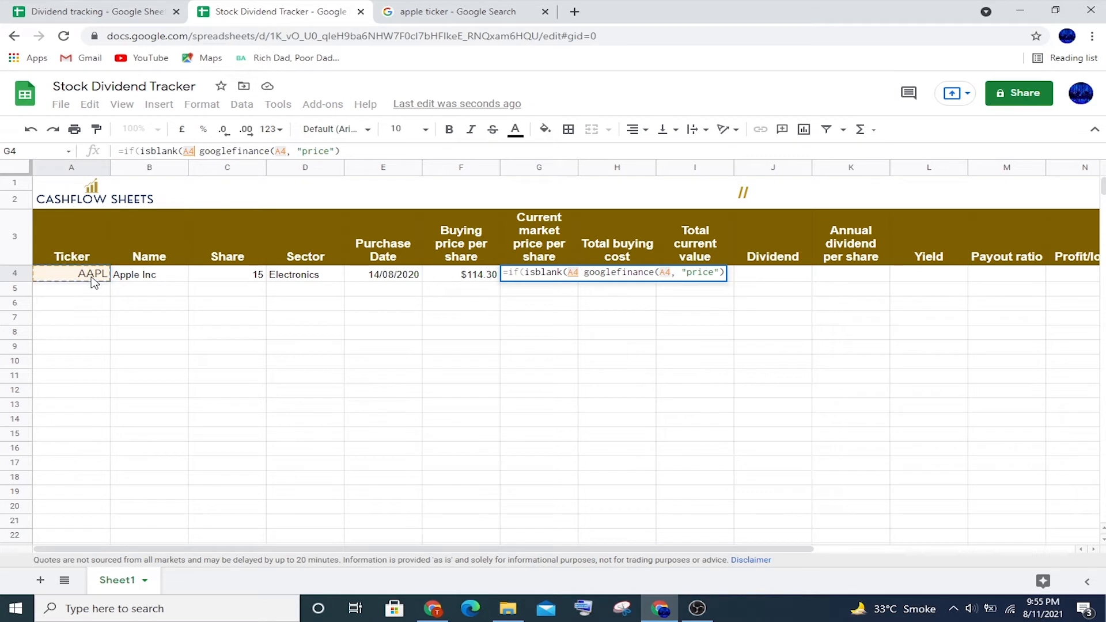
text(), "")
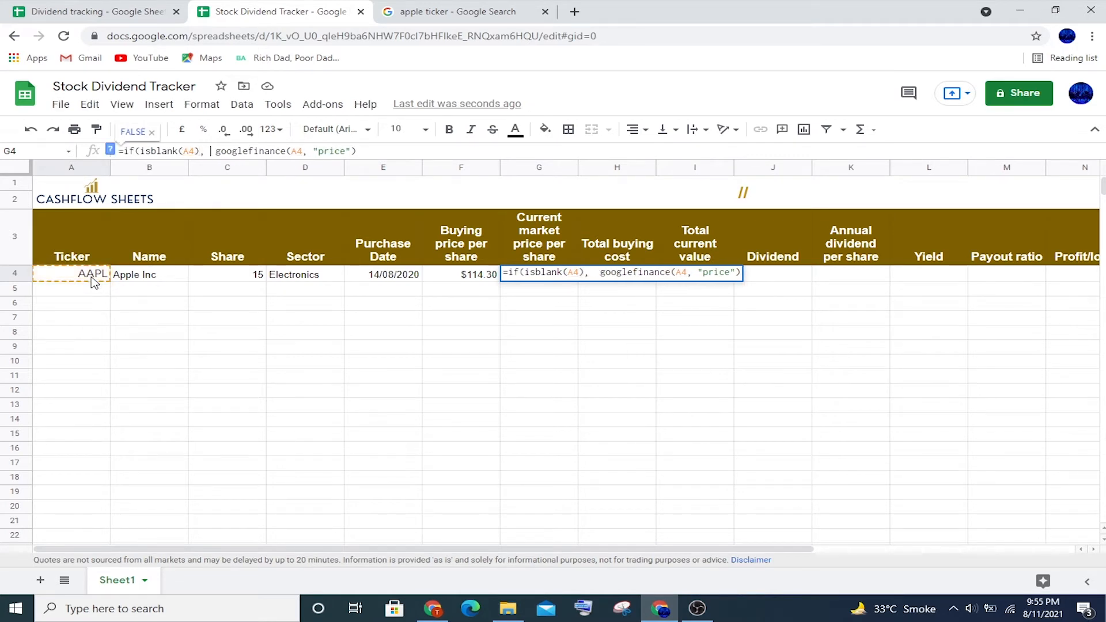
text(,)
key(Return)
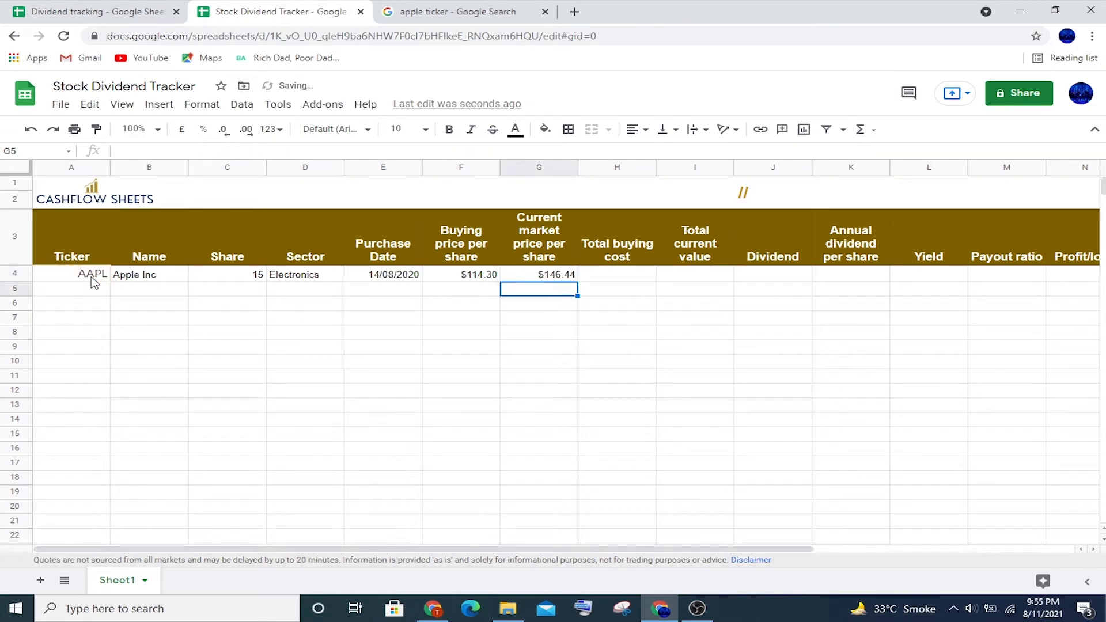
click(541, 282)
drag(577, 280, 572, 340)
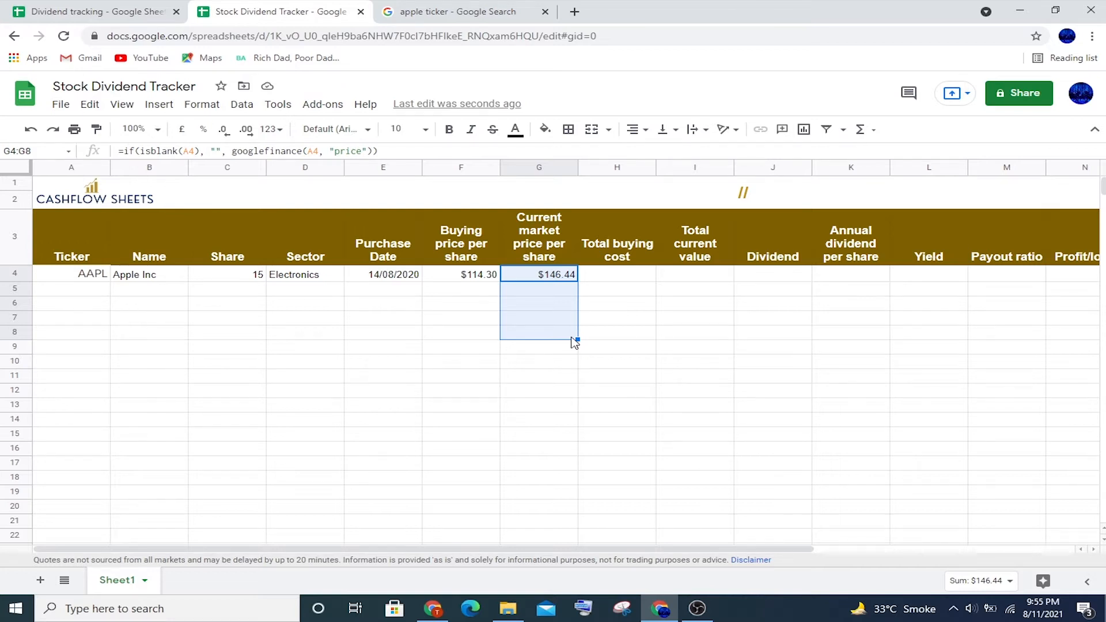
Enter the formula =F4*C4 in H4 to calculate the total buying cost from buying price and share count.
click(625, 285)
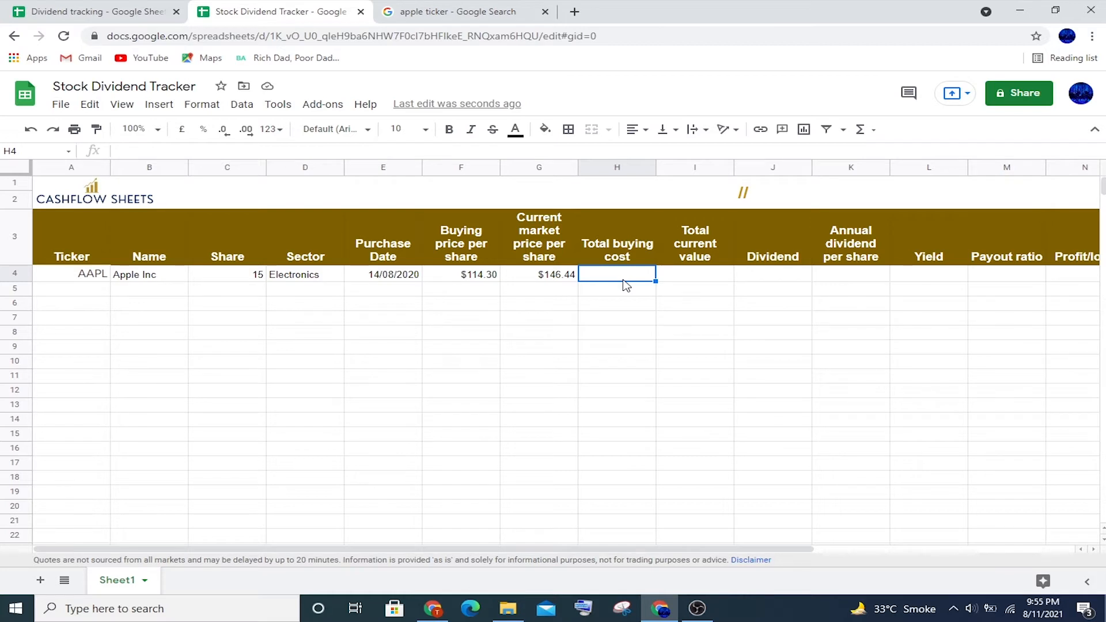
text(=)
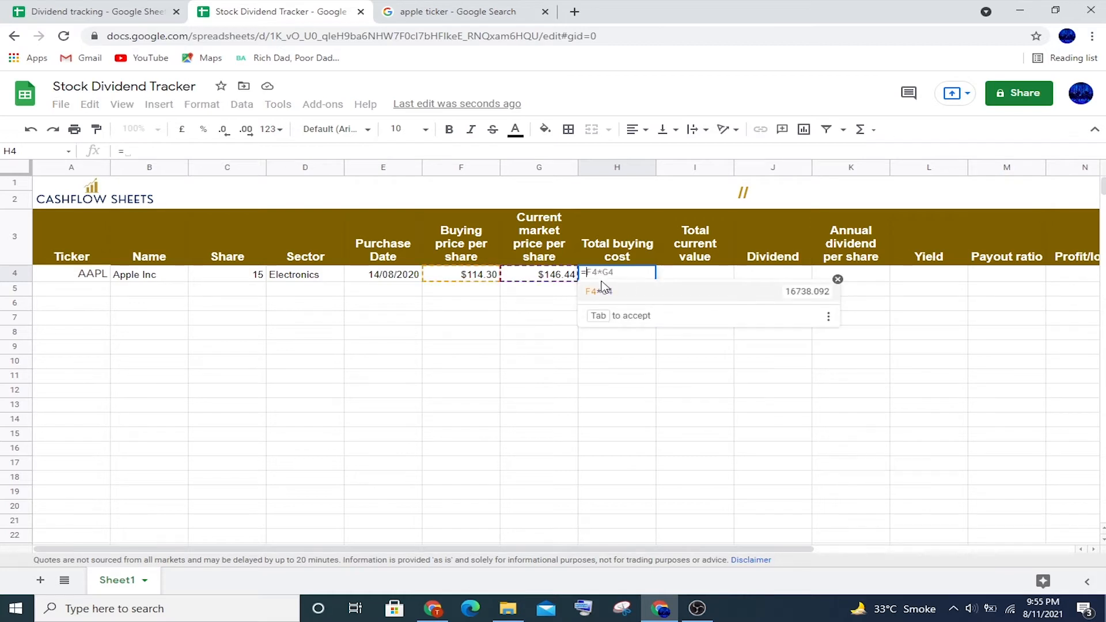
click(472, 280)
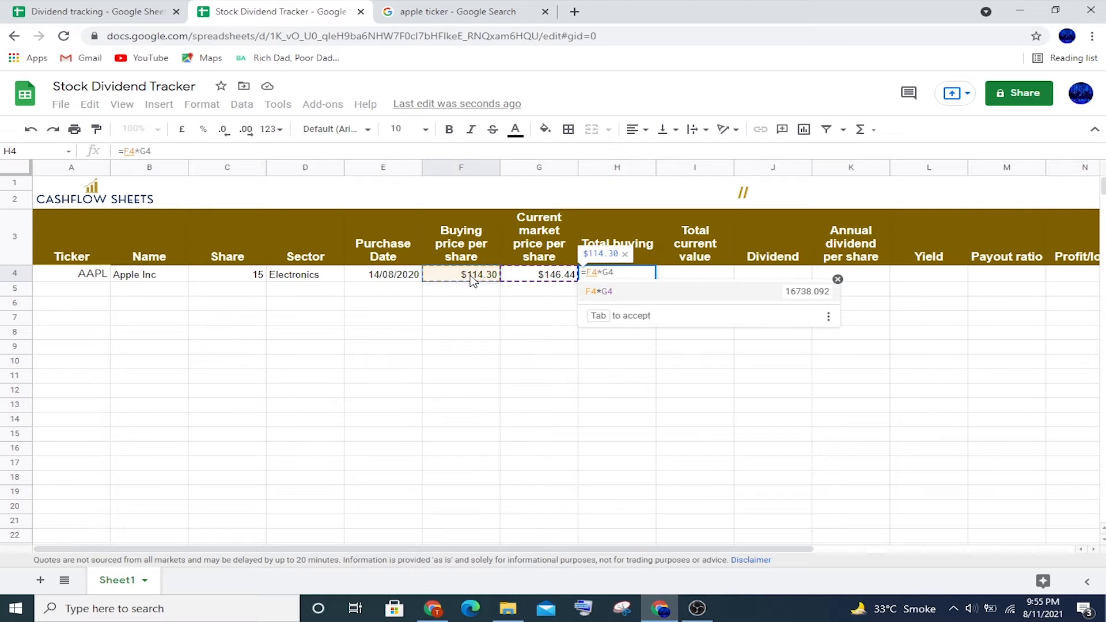
text(*G4)
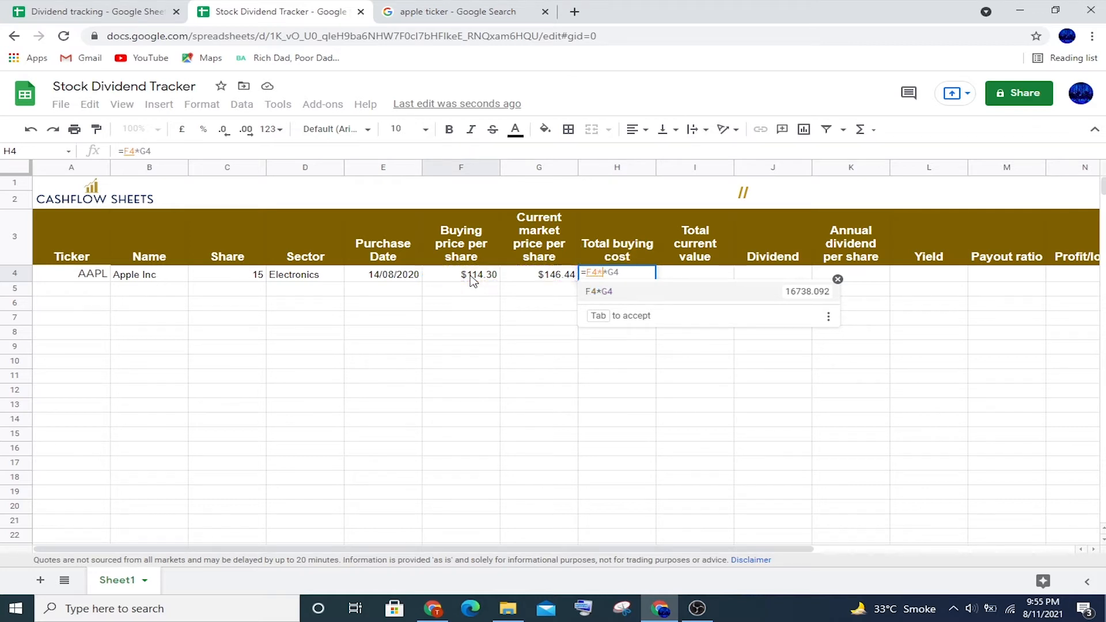
click(250, 281)
key(Return)
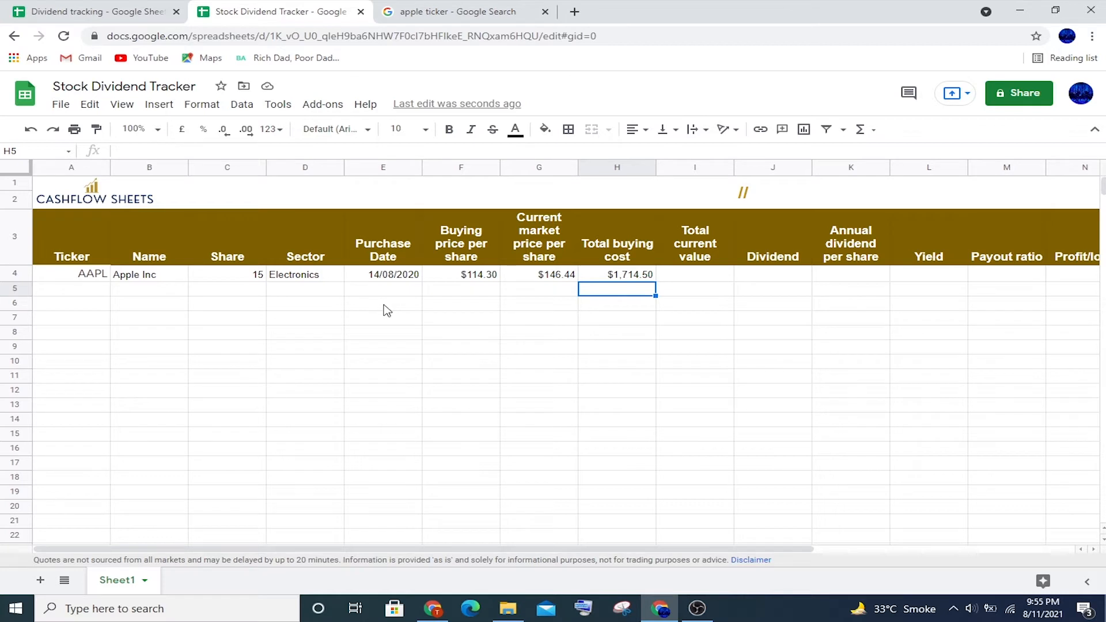
Wrap the H4 formula in a blank check, =if(isblank(A4), "",F4*C4), and fill it down to H8.
click(484, 273)
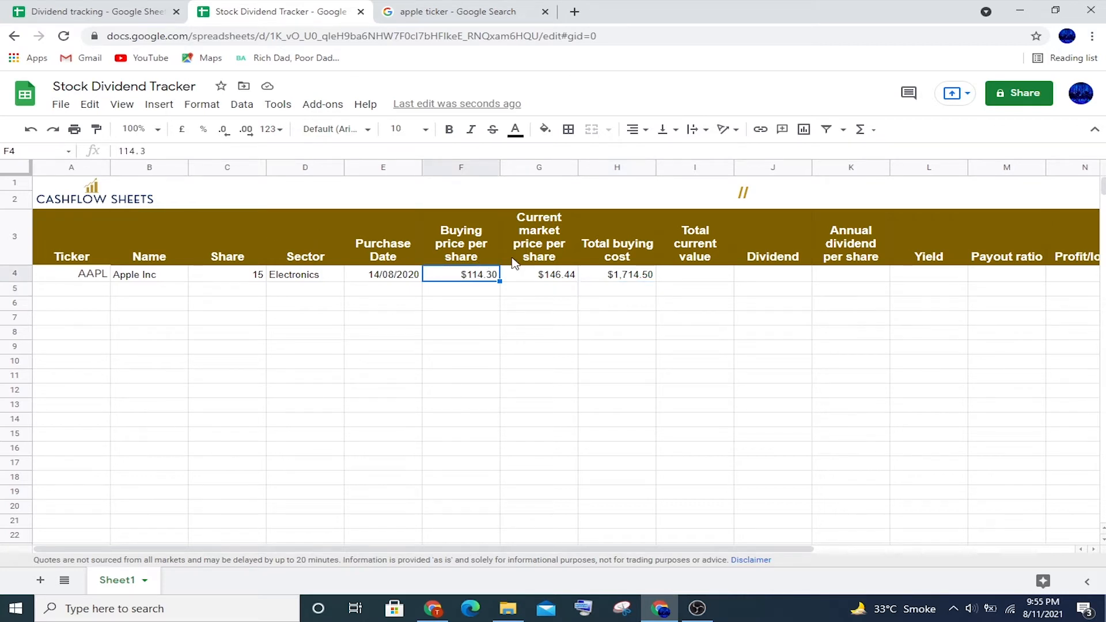
click(533, 276)
drag(225, 150, 120, 148)
key(Return)
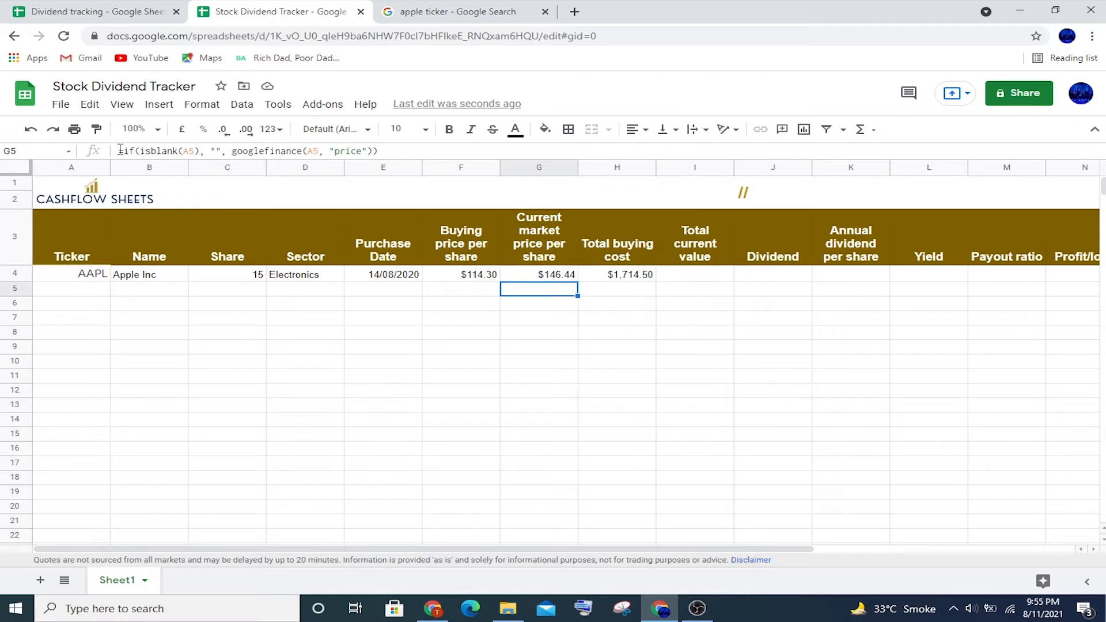
click(634, 278)
click(130, 152)
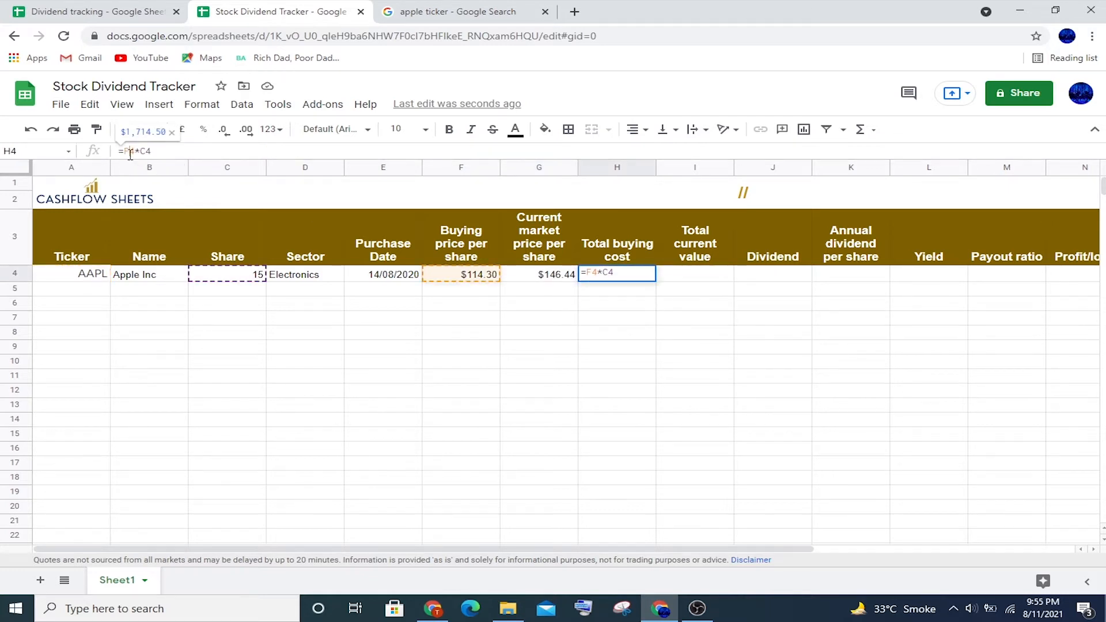
key(BackSpace)
text(=if(isblank(A4), "",)
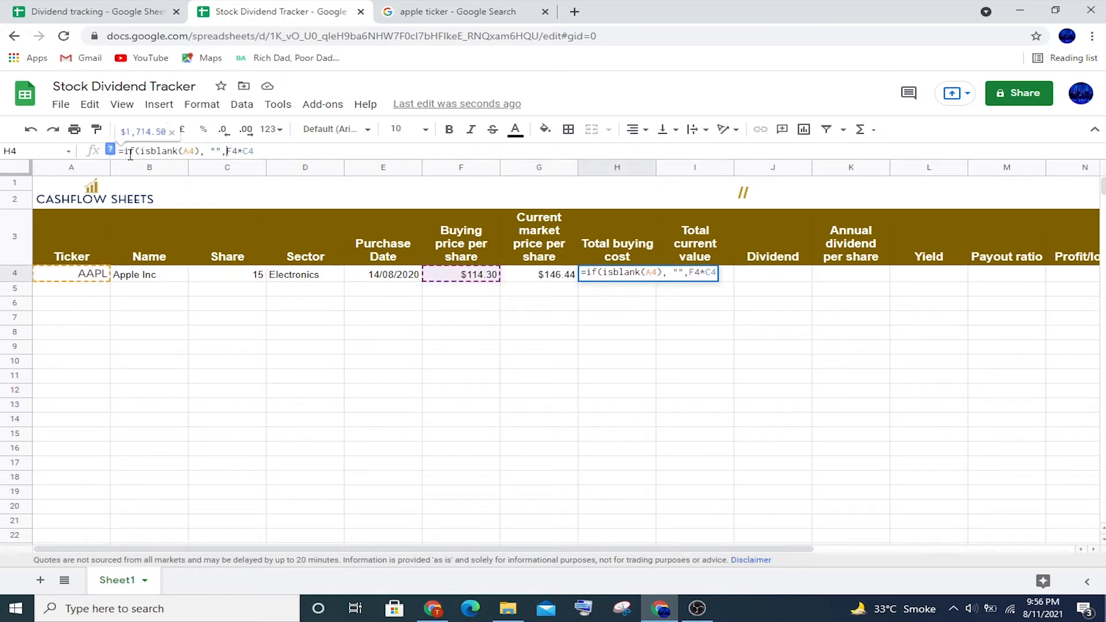
key(Return)
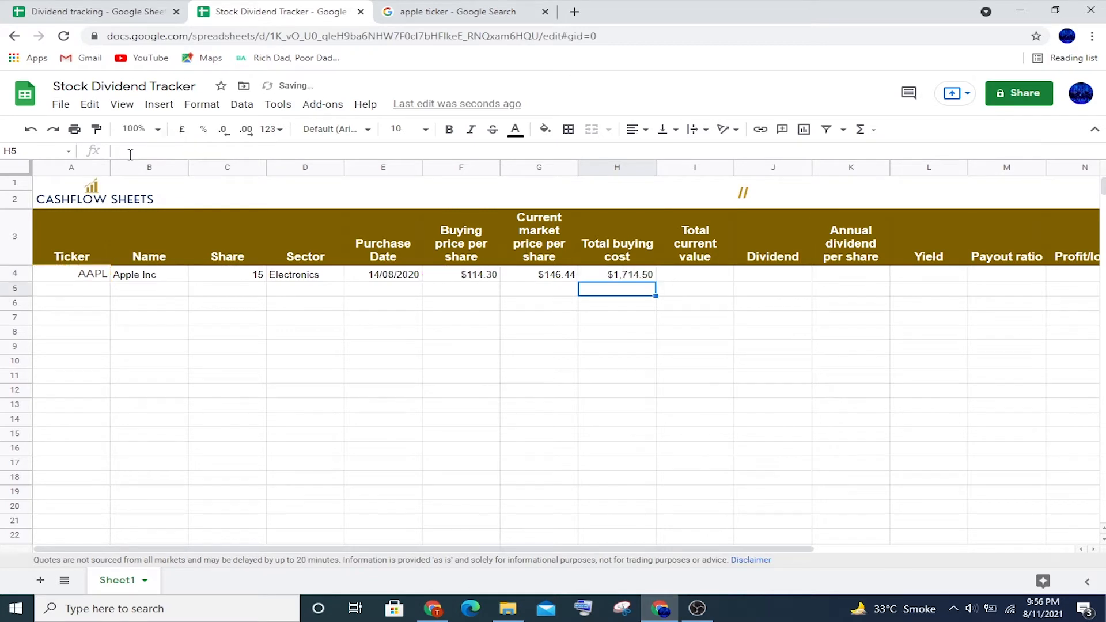
key(Up)
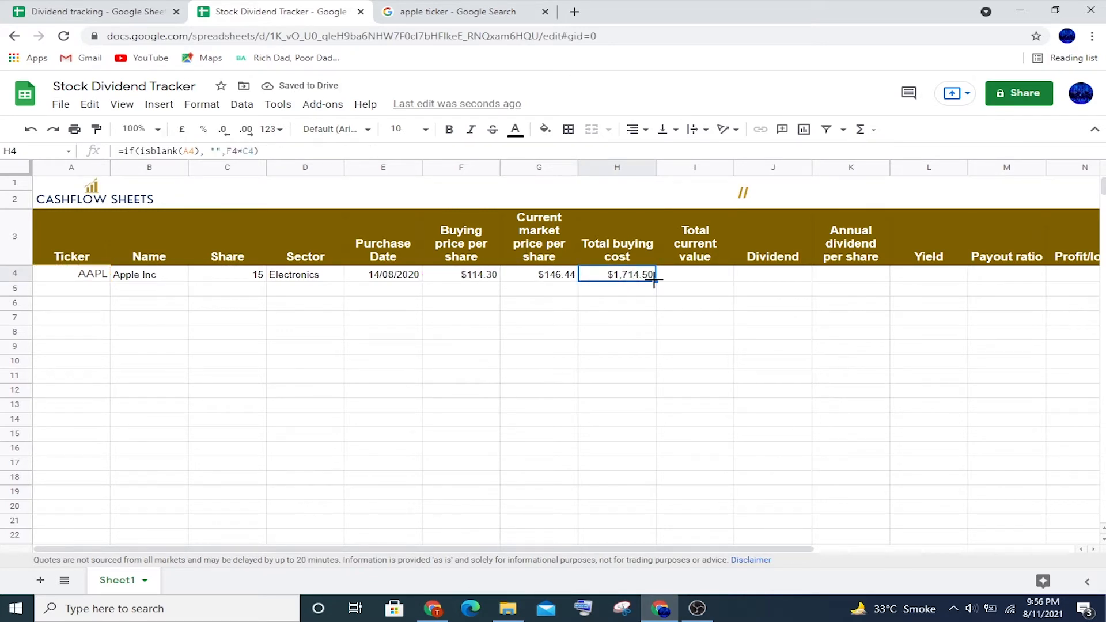
drag(654, 280, 656, 341)
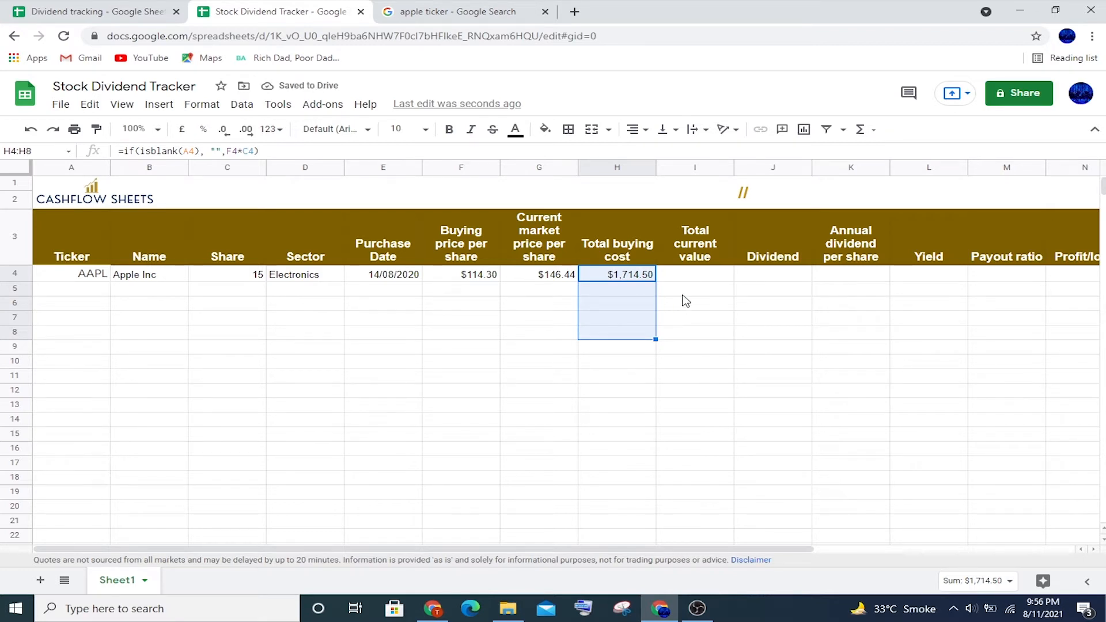
click(693, 279)
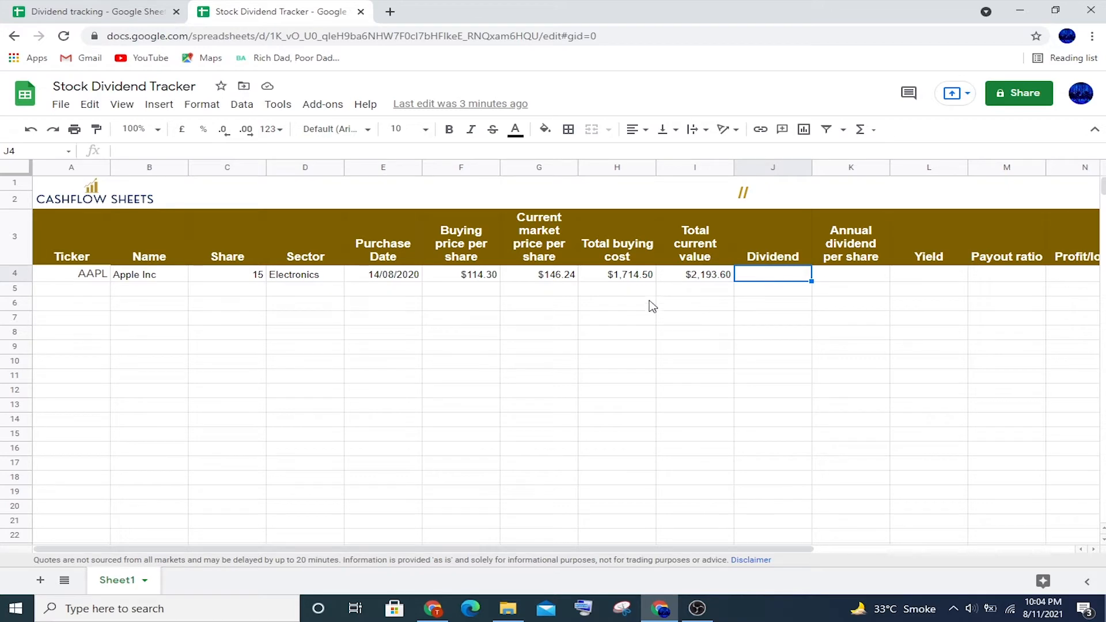
Search the web for finviz in a new browser tab and open the FINVIZ.com stock screener site.
click(390, 11)
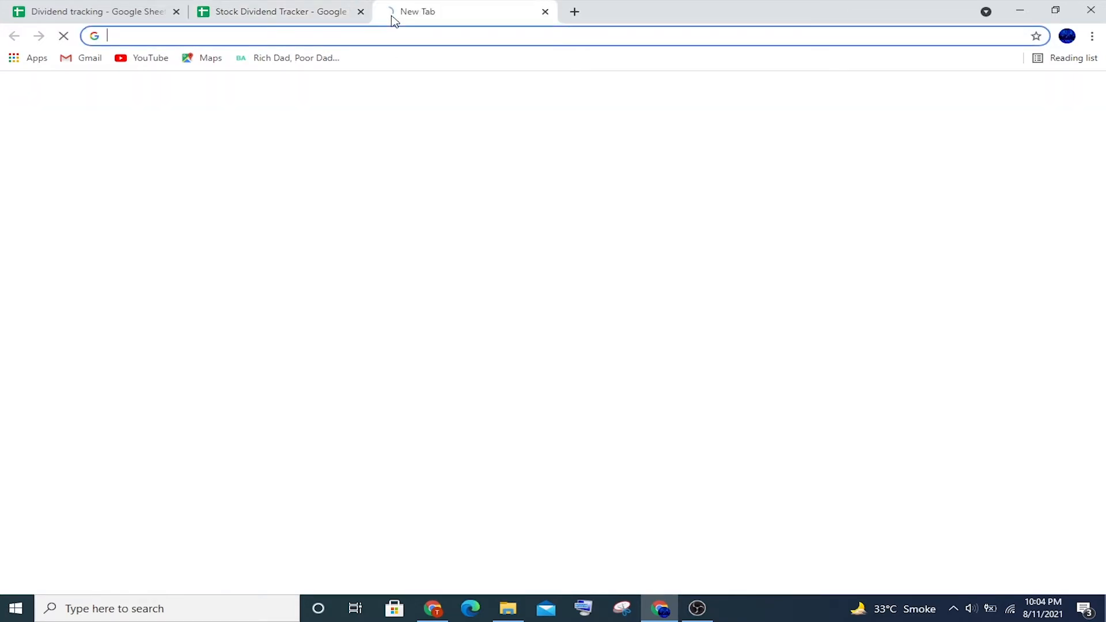
text(fin)
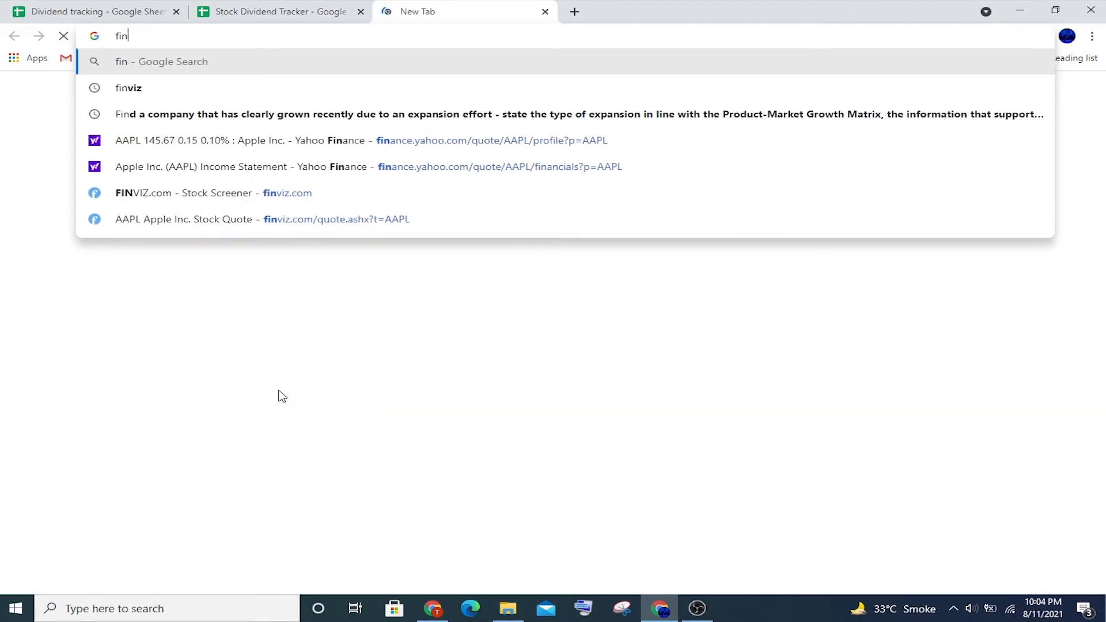
text(viz)
key(Return)
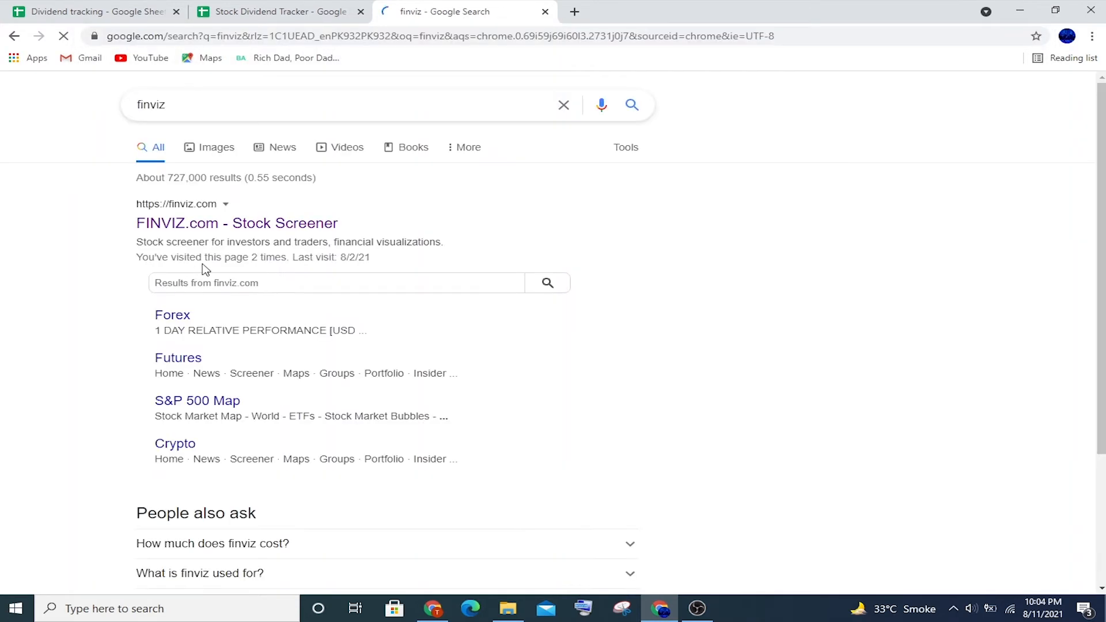
click(198, 230)
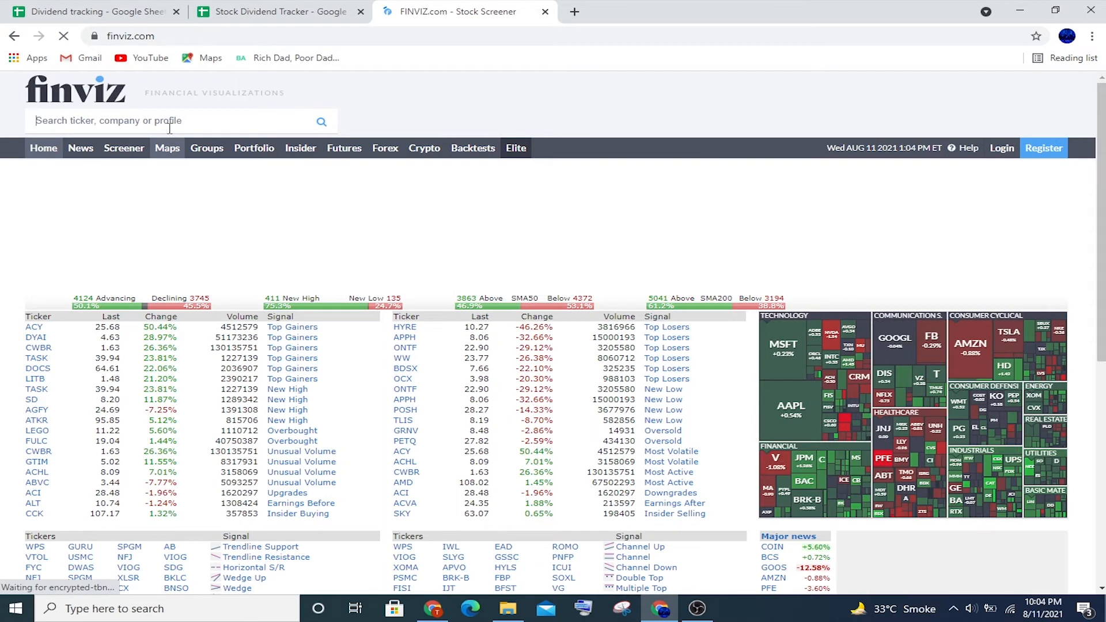
Look up the aapl quote on Finviz and bring its financial statistics table into view.
text(aapl)
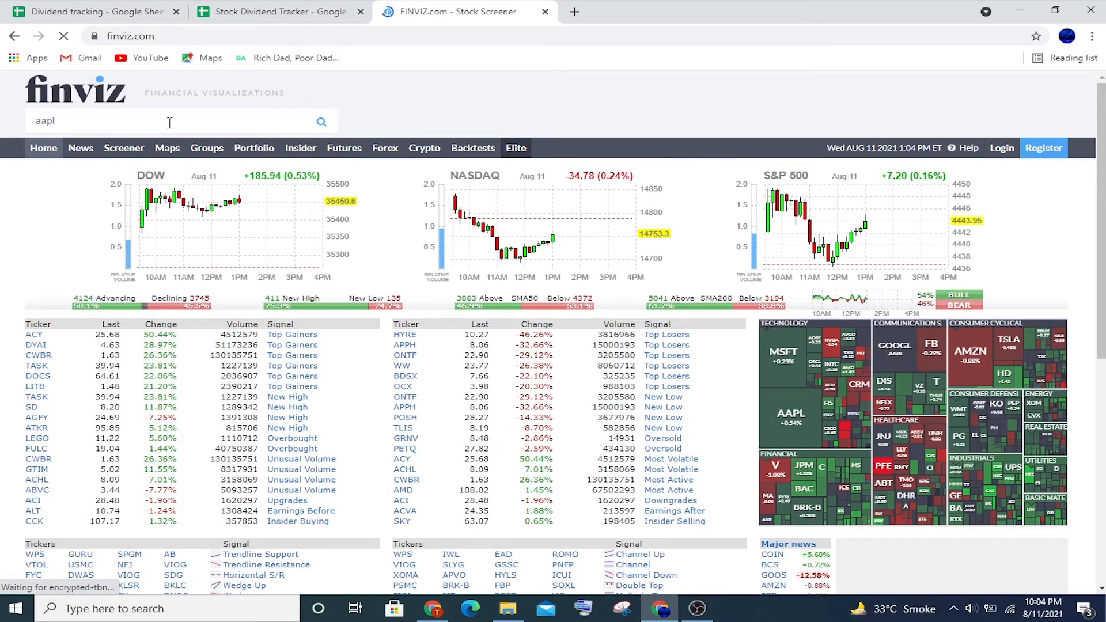
click(321, 125)
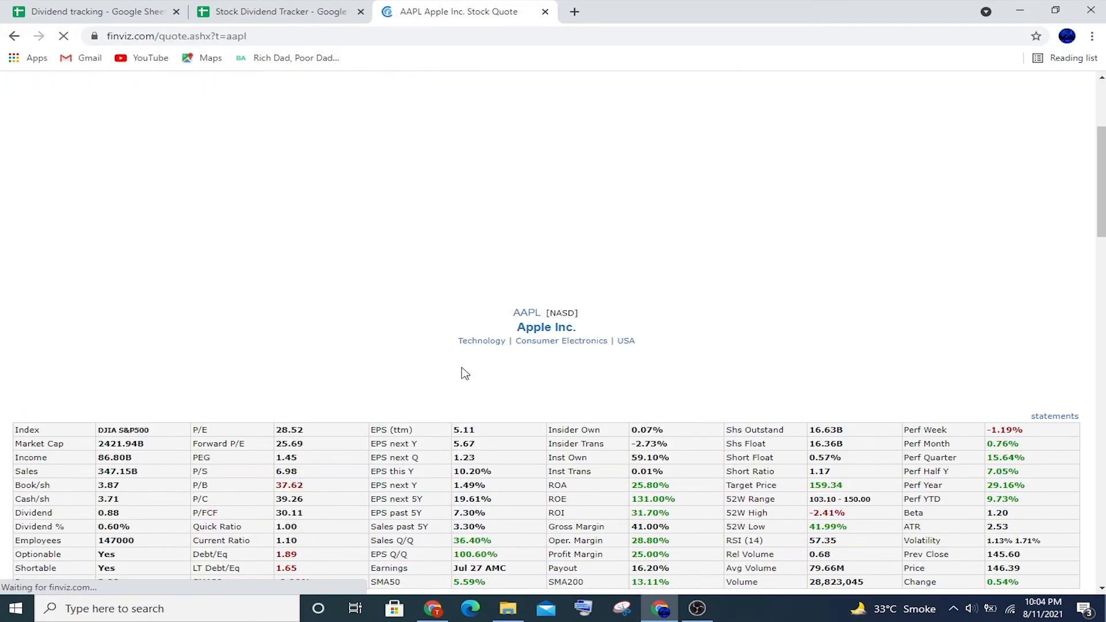
scroll(465, 373, down, 2)
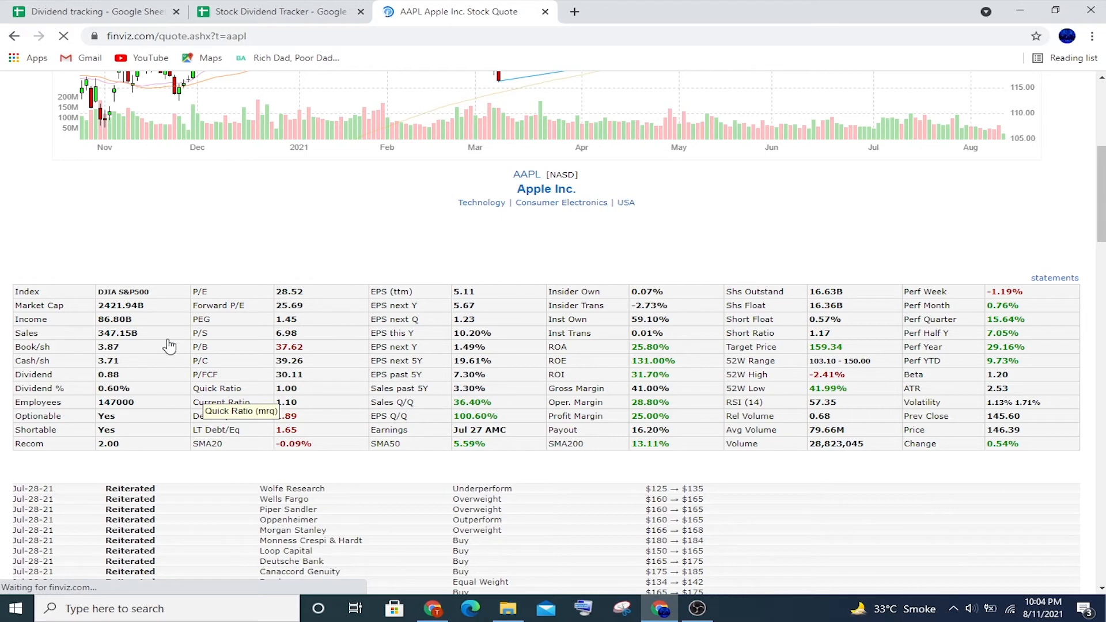
click(275, 8)
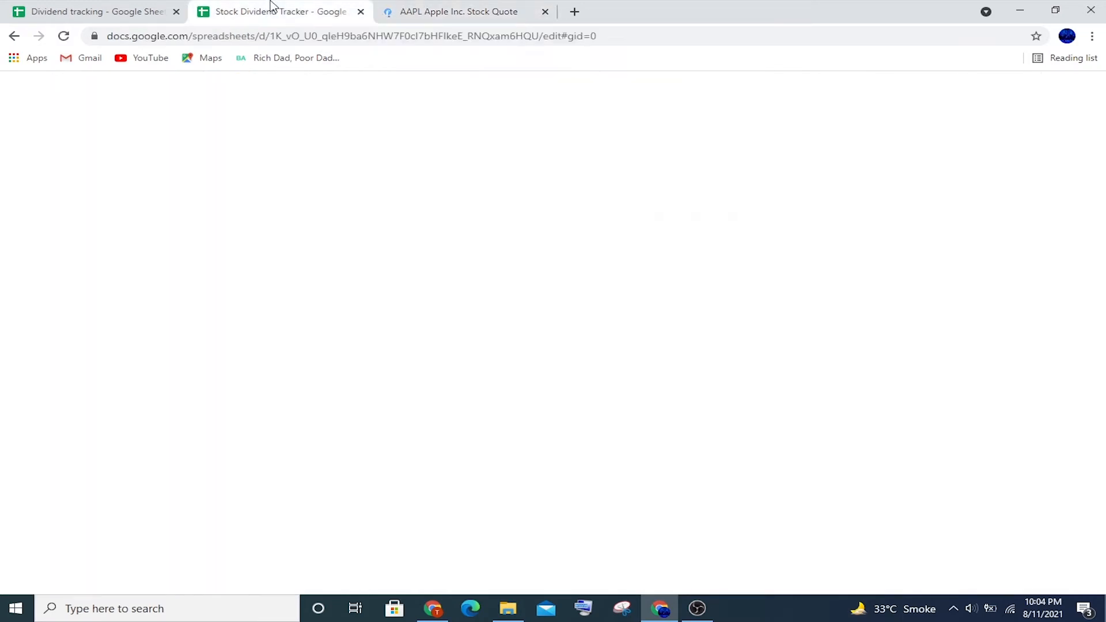
text(=)
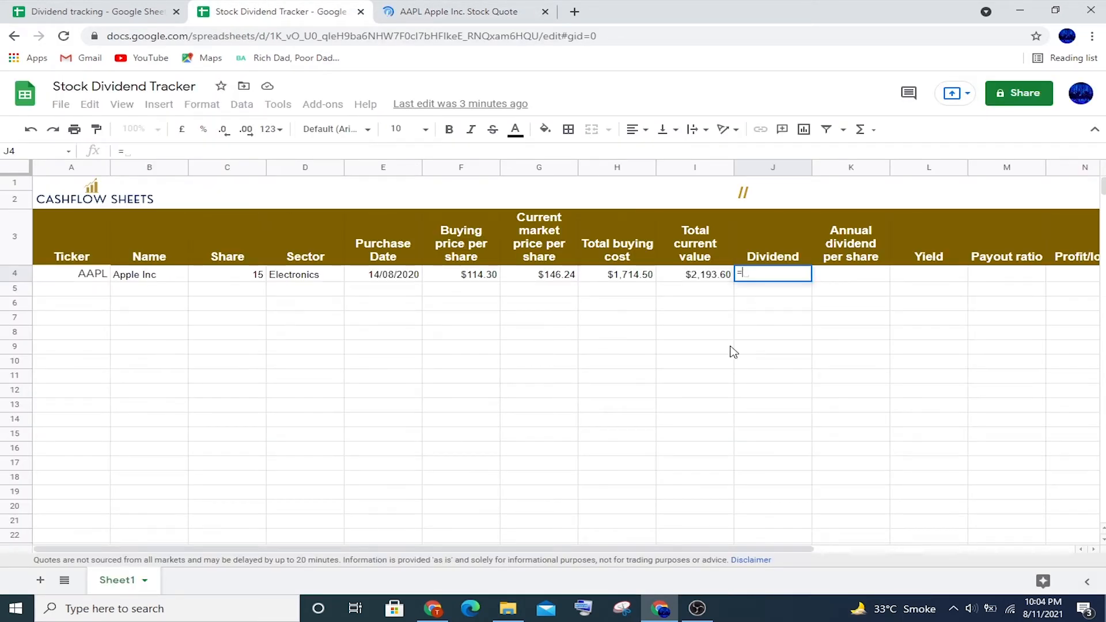
text(index(im)
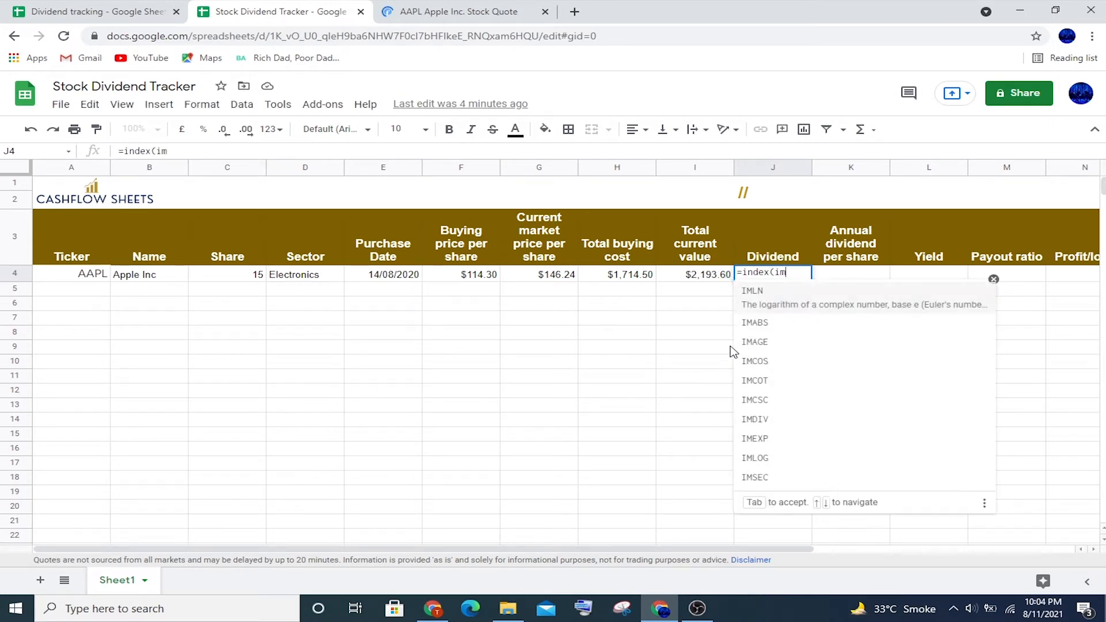
text(porthtml()
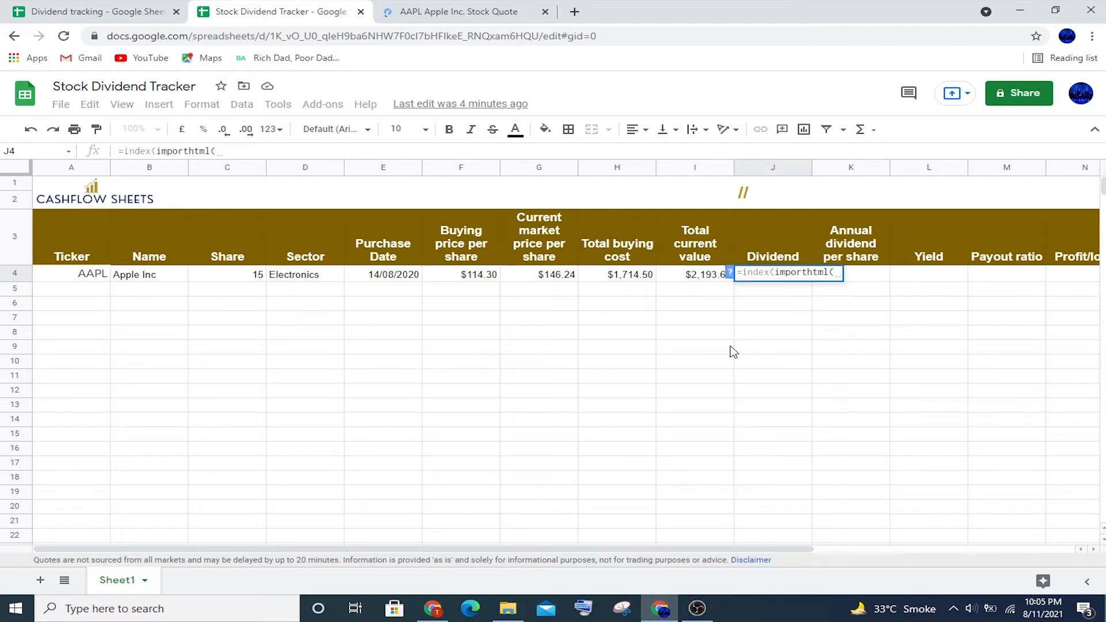
drag(226, 38, 93, 31)
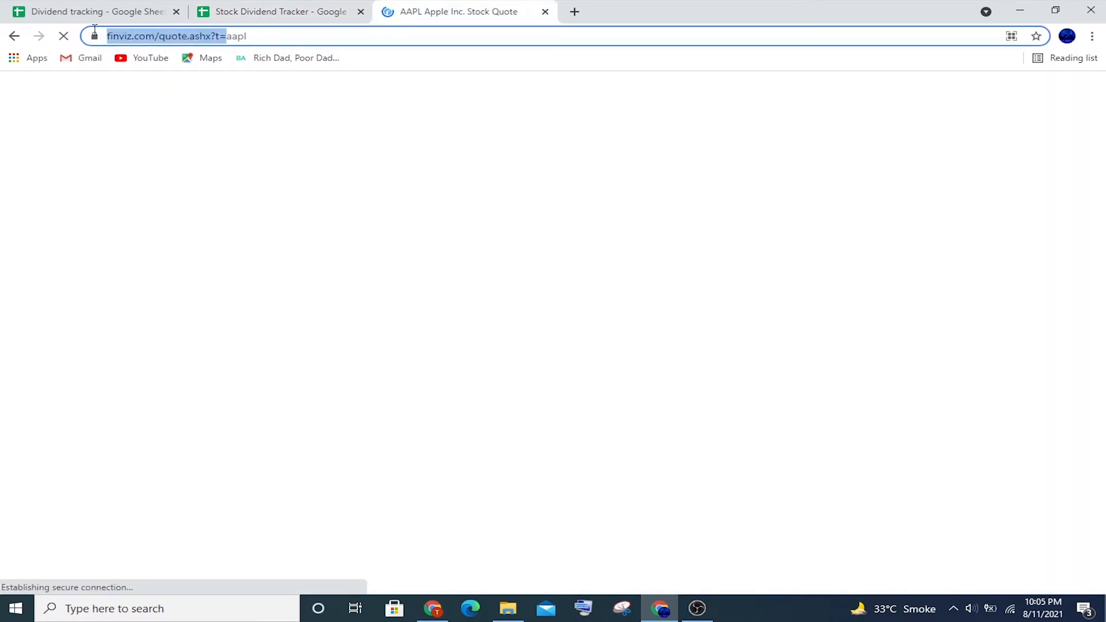
click(288, 12)
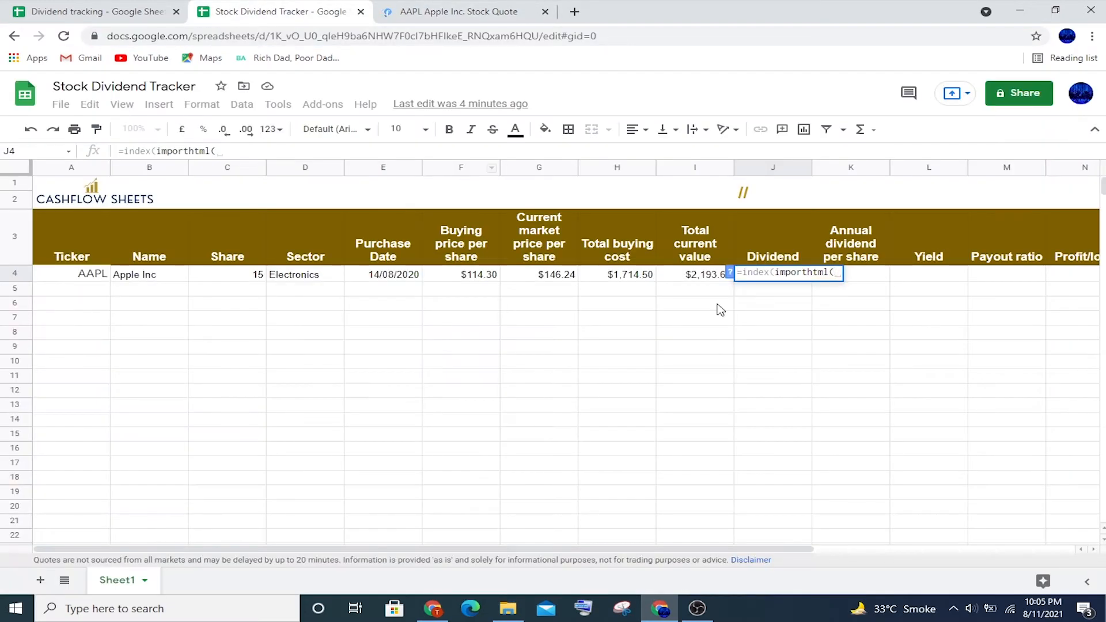
text(")
key(ctrl+v)
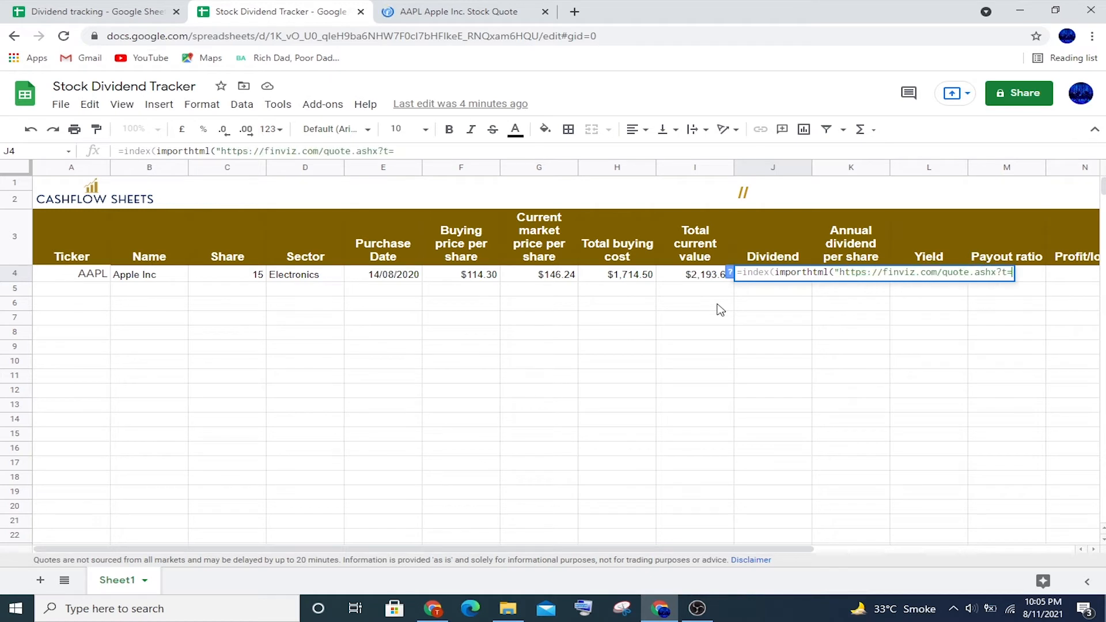
text("&)
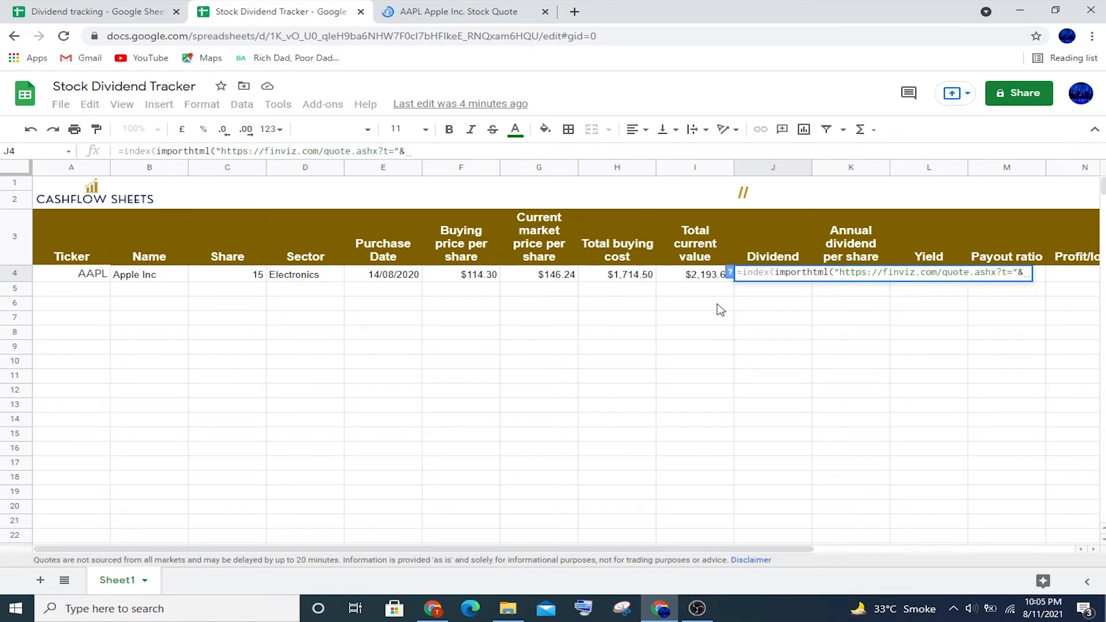
click(86, 278)
text(, "t)
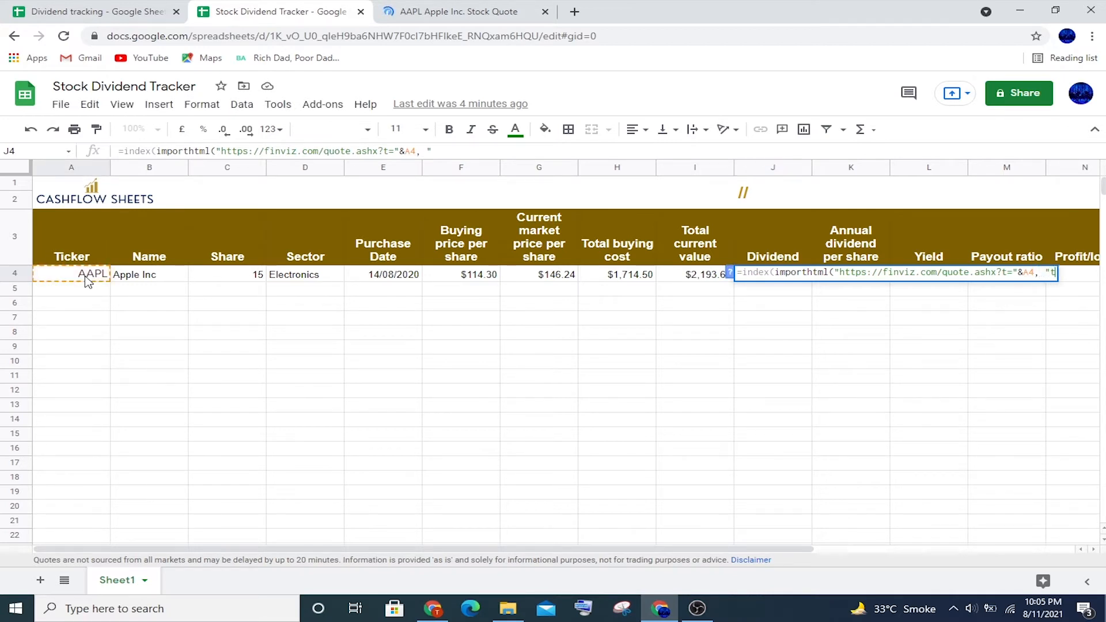
text(able", )
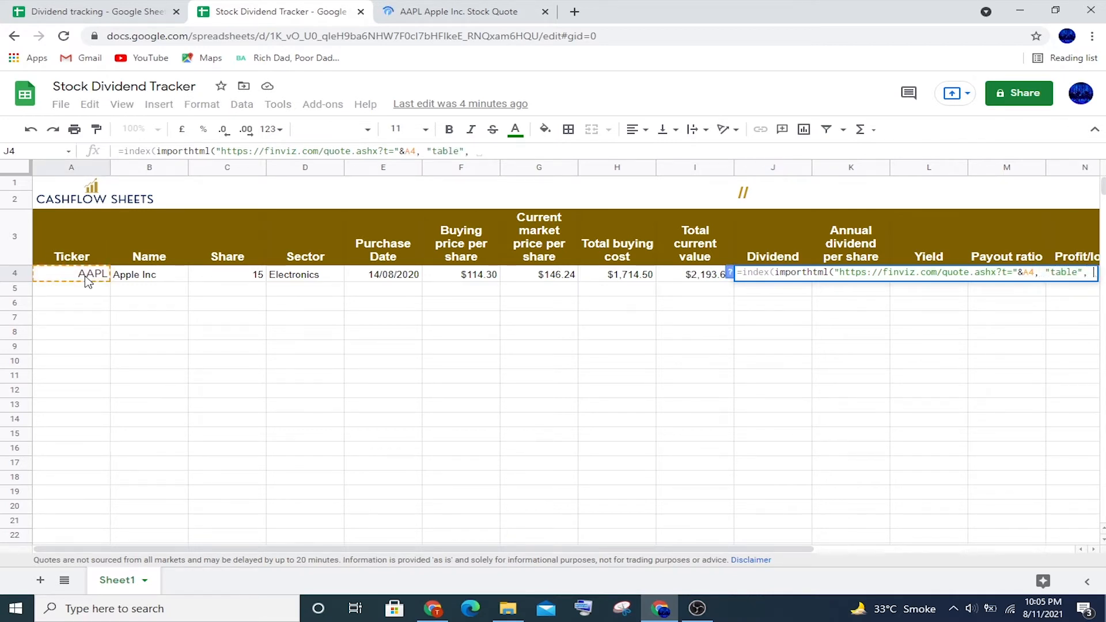
text(8))
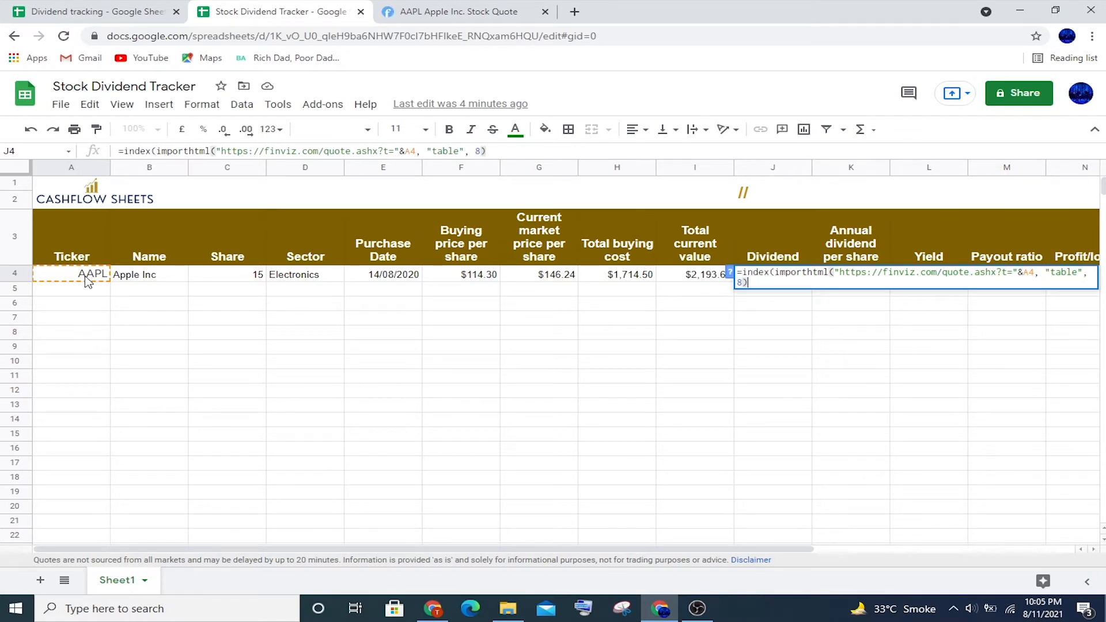
text(, )
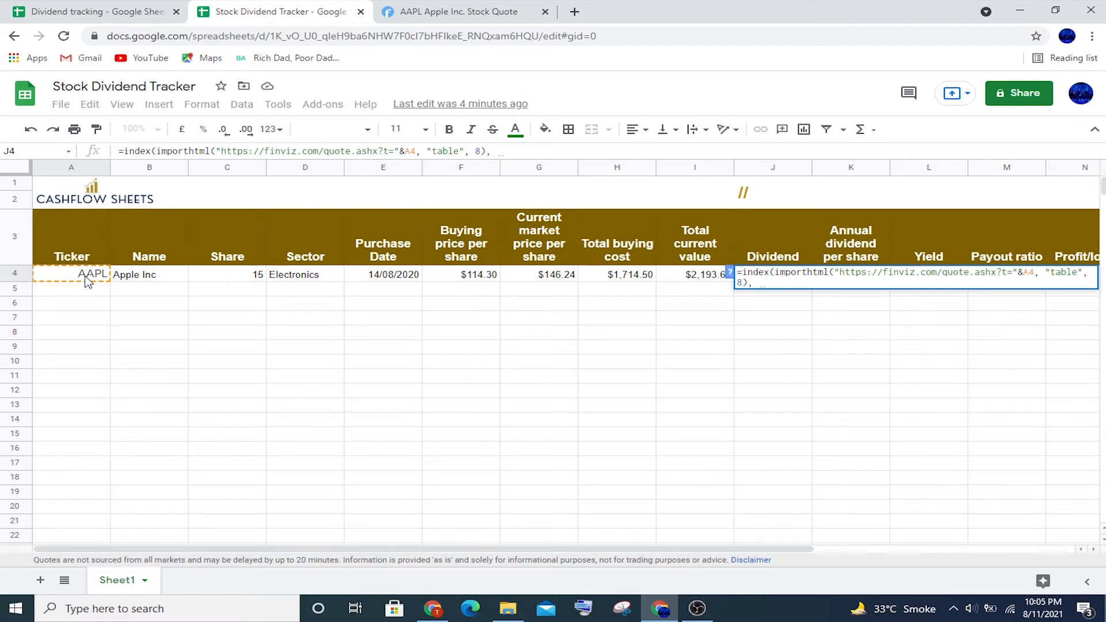
text(8, 2))
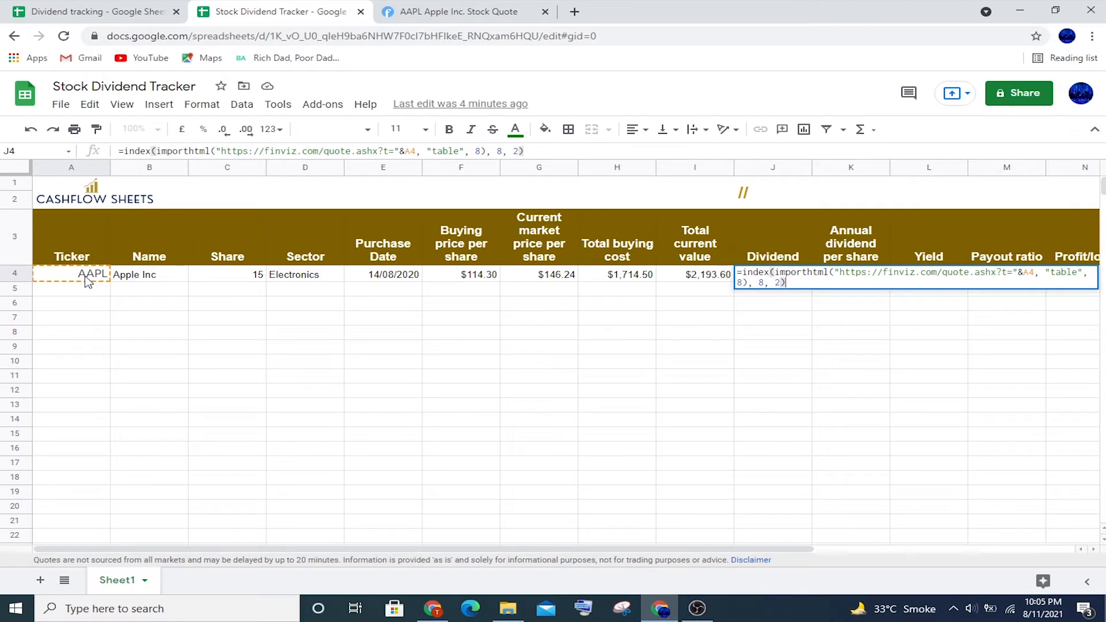
key(Return)
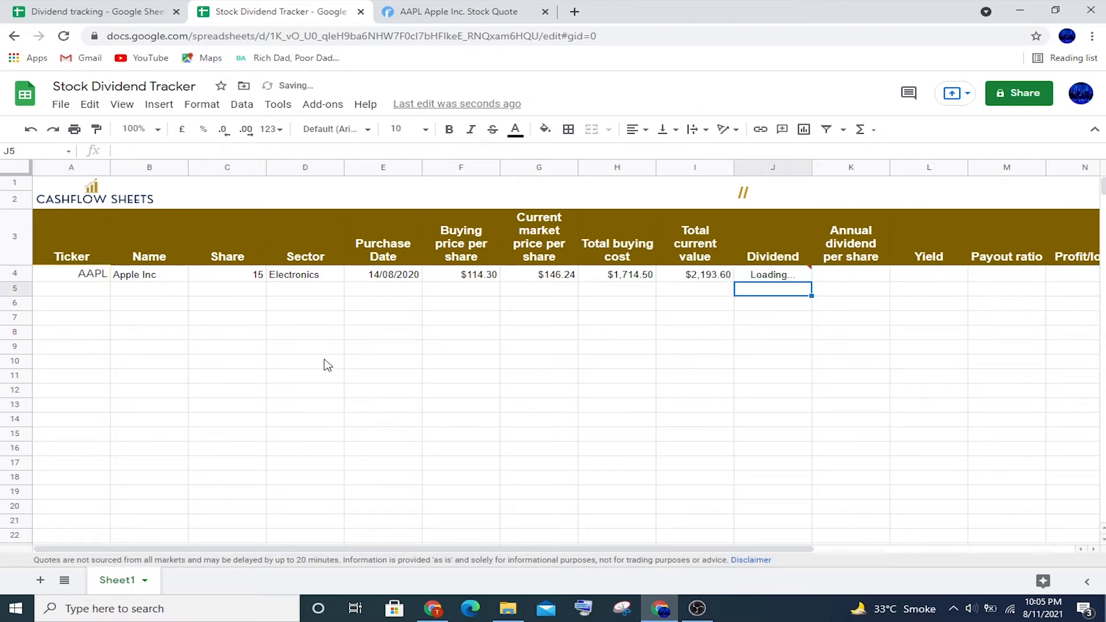
Copy the blank check from the G4 formula and insert if(isblank(A4), "", before the index function in J4.
click(785, 275)
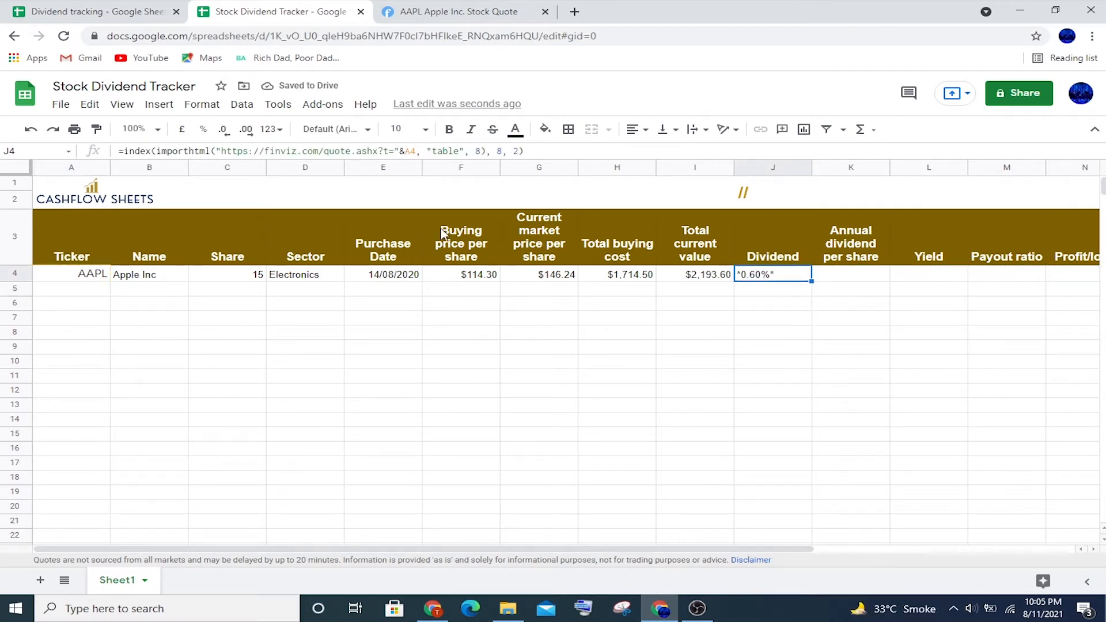
click(564, 274)
click(219, 150)
drag(219, 148, 125, 154)
key(ctrl+c)
key(Escape)
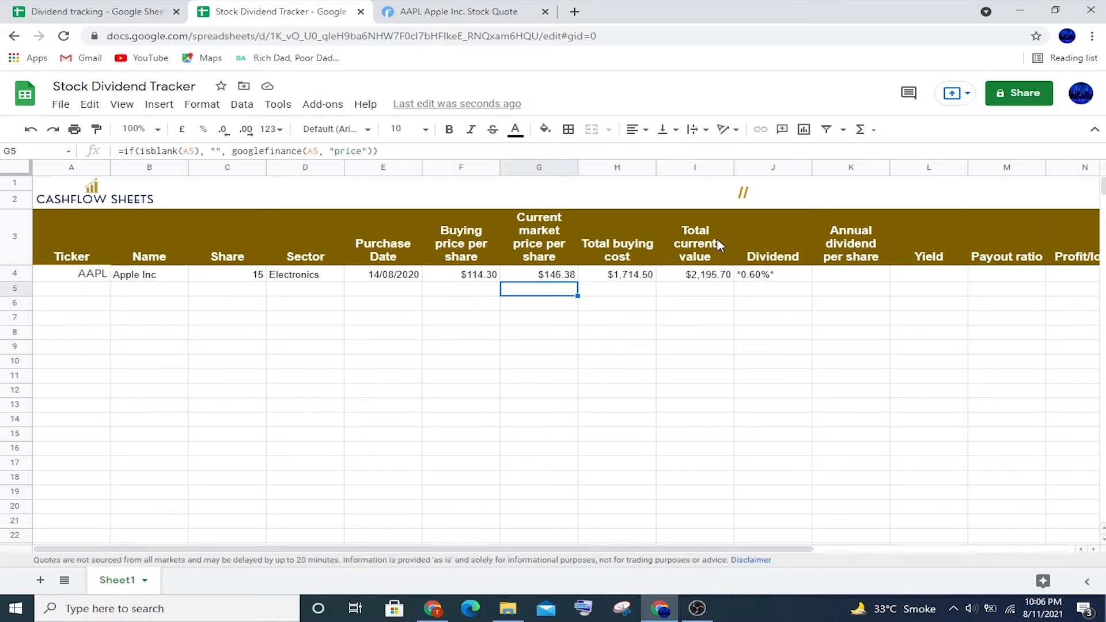
click(747, 275)
click(126, 152)
key(ctrl+v)
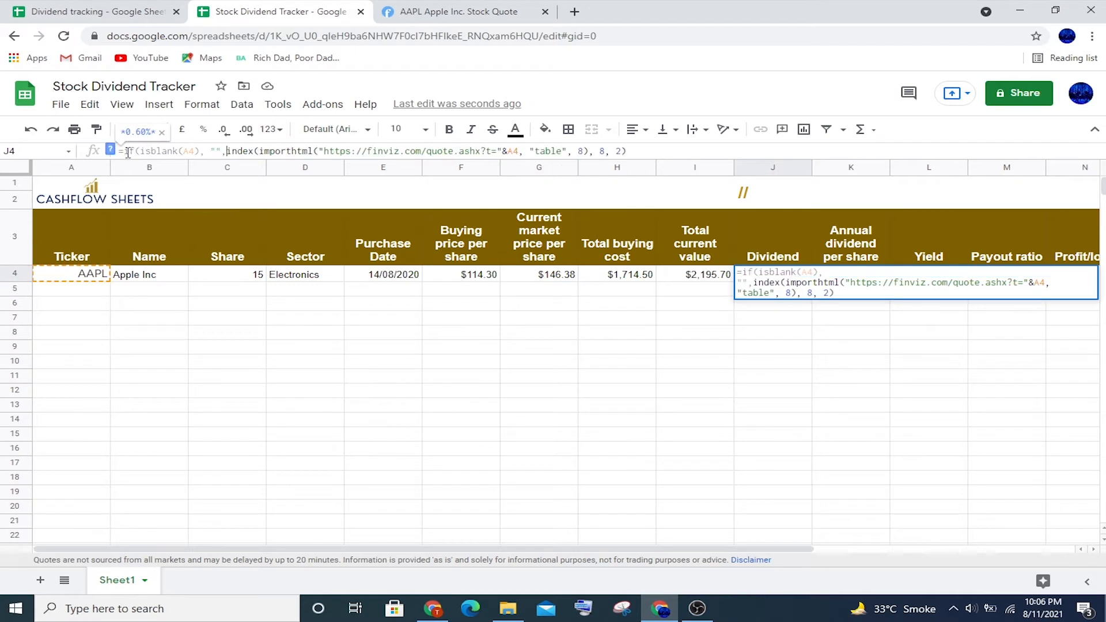
click(695, 167)
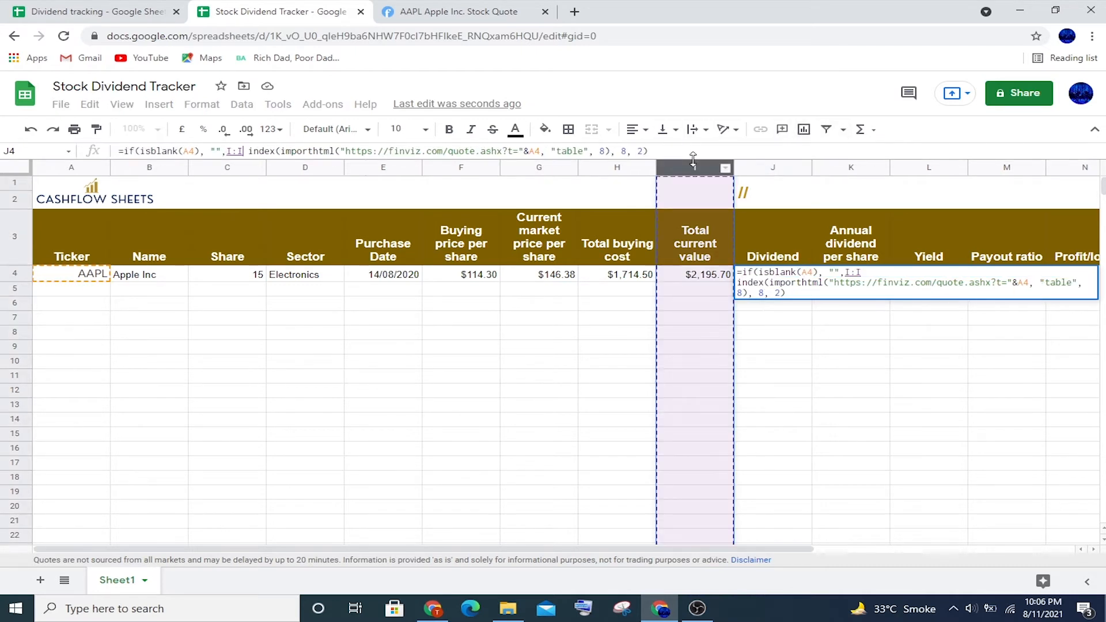
key(BackSpace)
key(BackSpace)
key(BackSpace)
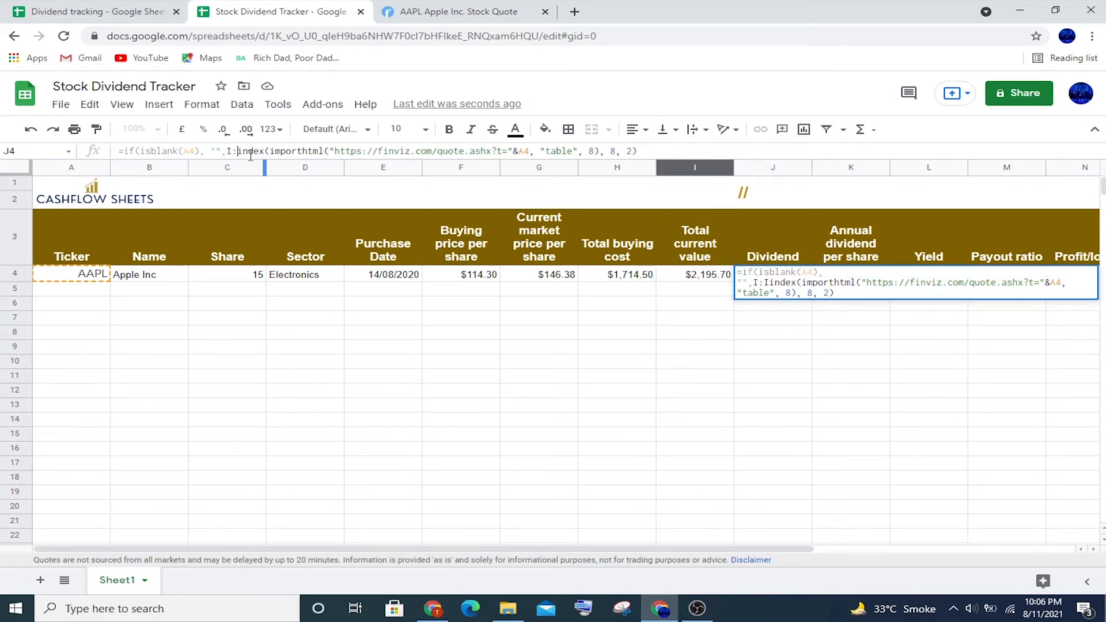
Nest the index function in the J4 Dividend formula inside substitute(substitute( and add a closing parenthesis at the formula's end.
click(643, 152)
text())
click(233, 152)
text(substitute()
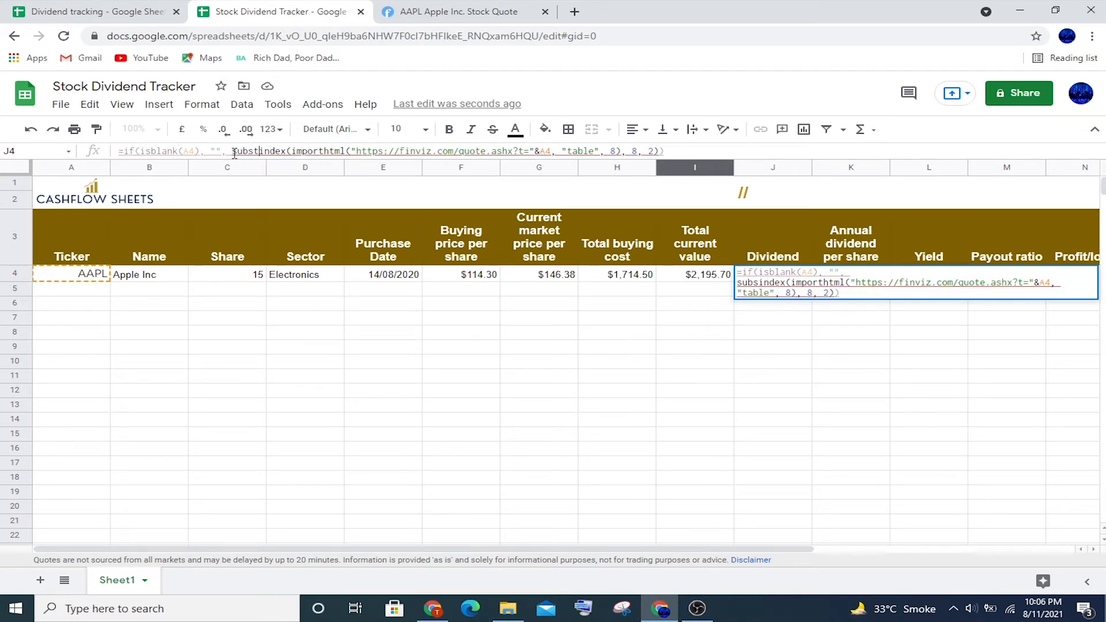
text(substitute()
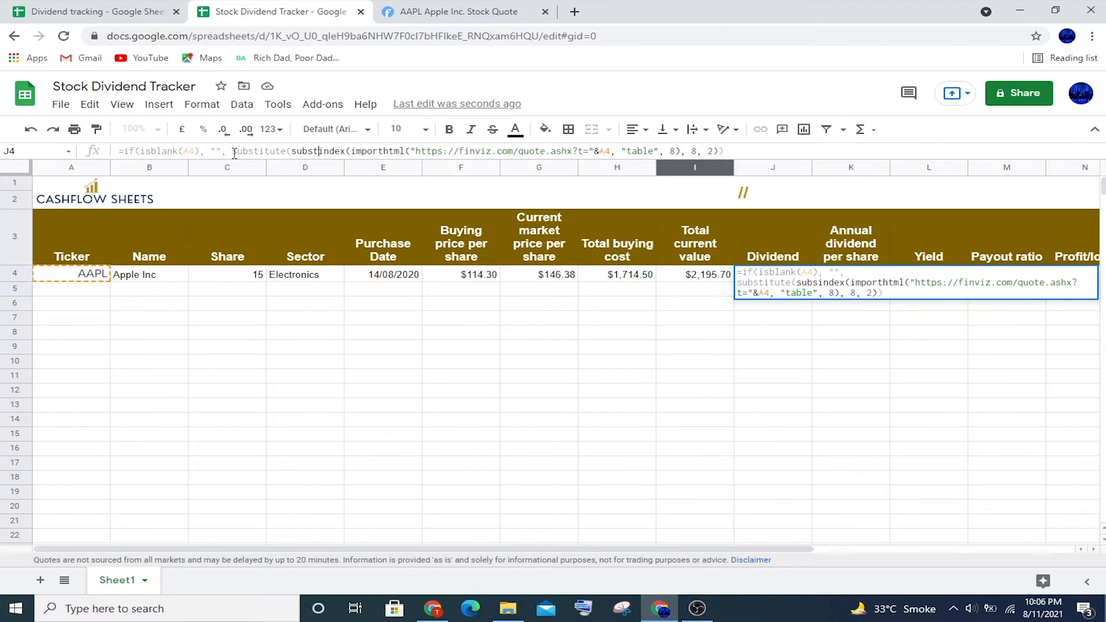
Complete the J4 substitutions with "*" replaced by "" and "-" replaced by "0.00", and fill the formula down the rows below.
click(751, 151)
text(, "*", )
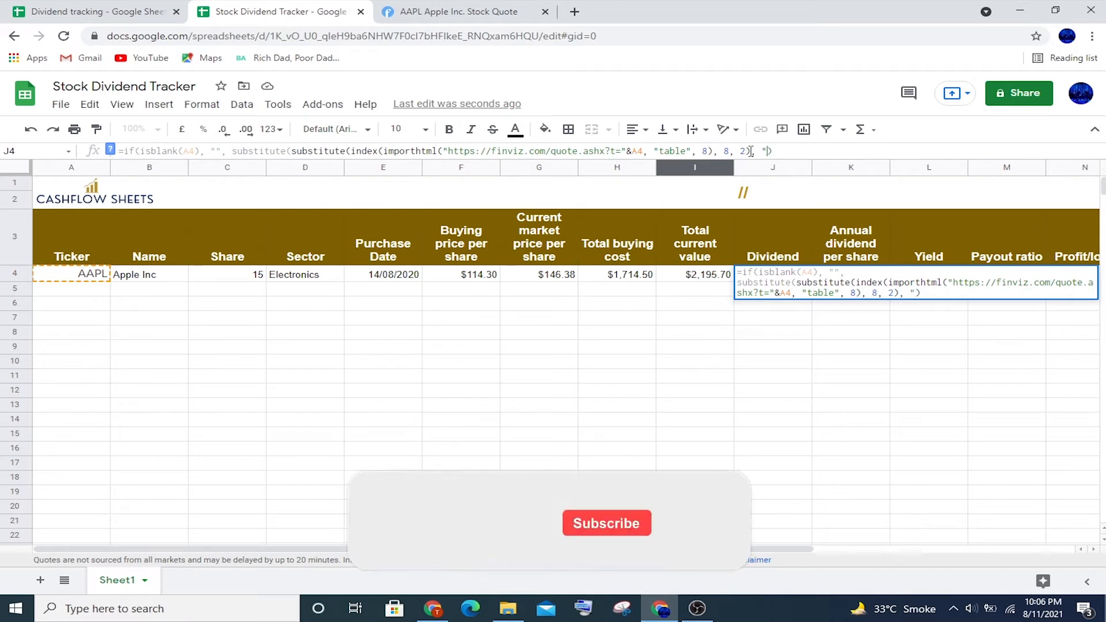
text(""))
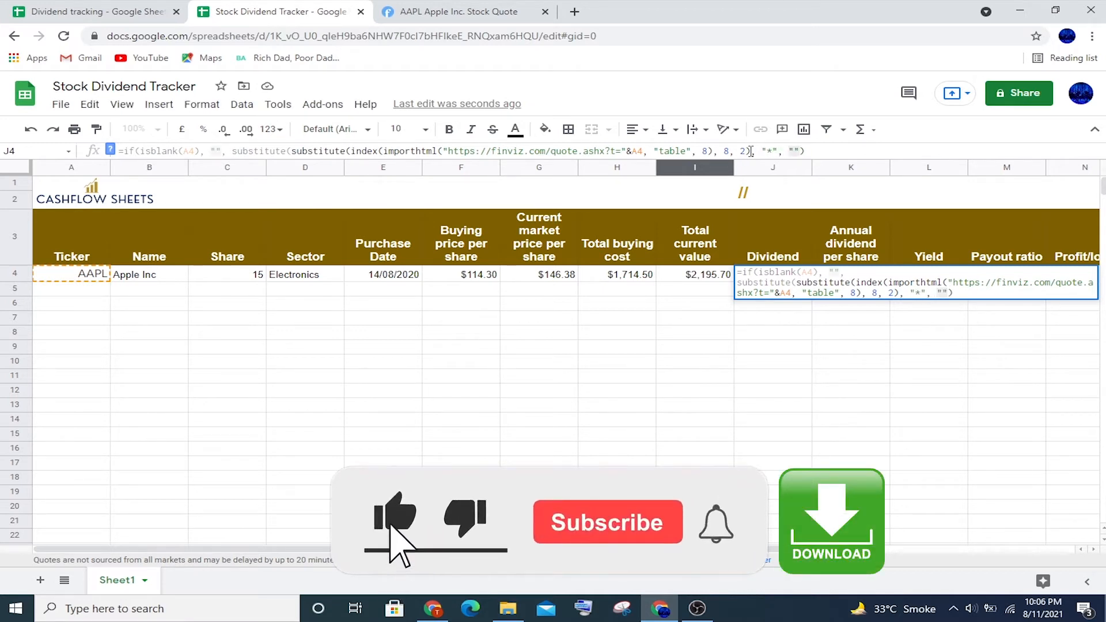
text(, "-", ")
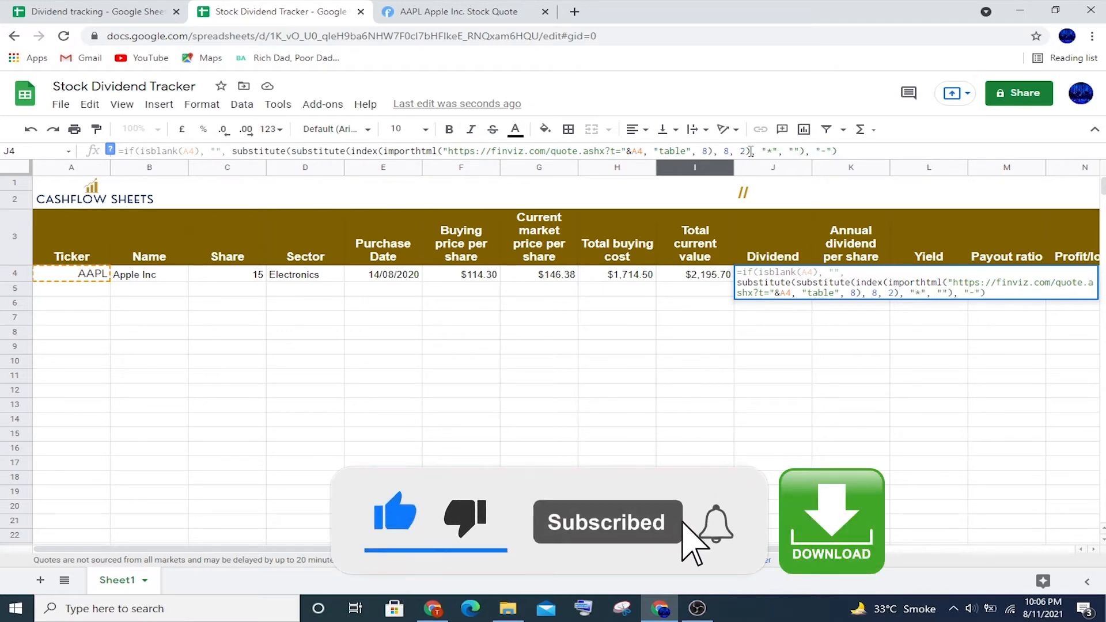
text(0.00")
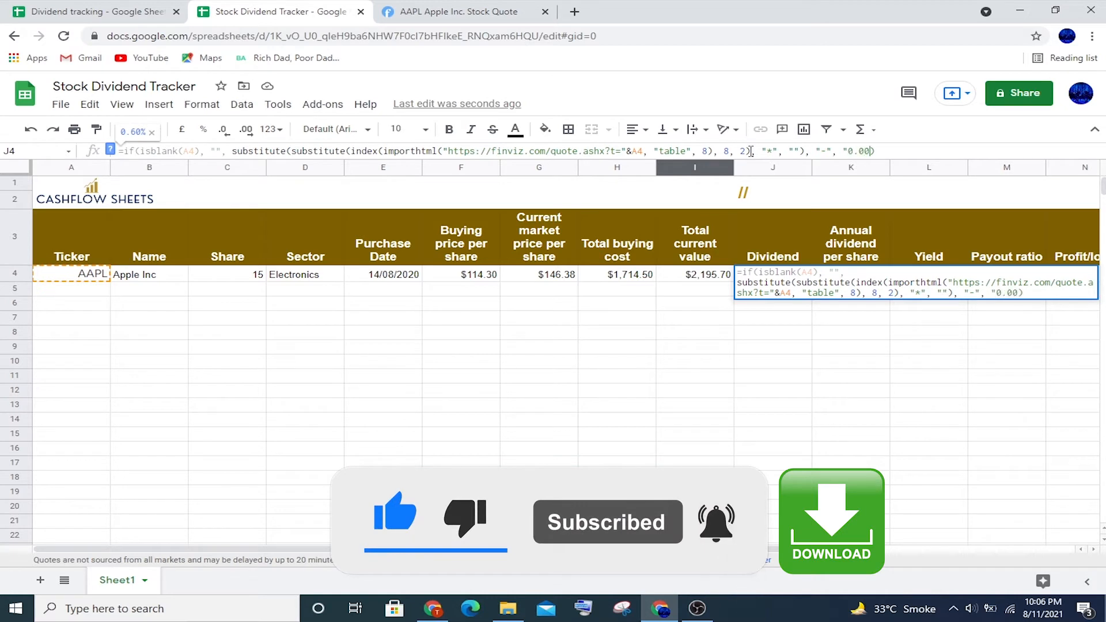
text()))
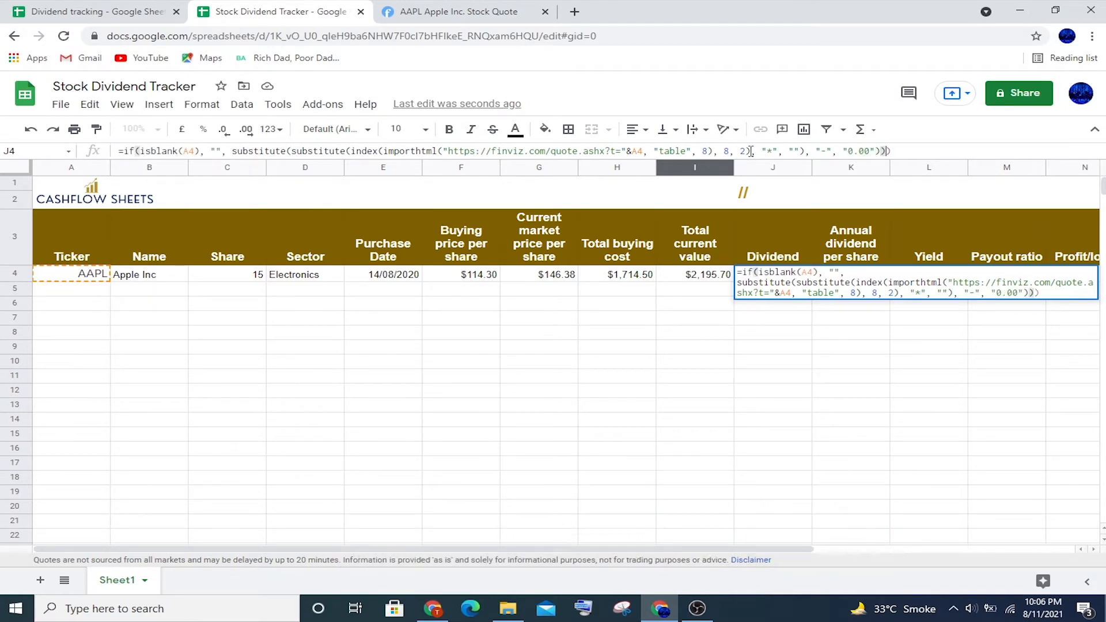
key(Return)
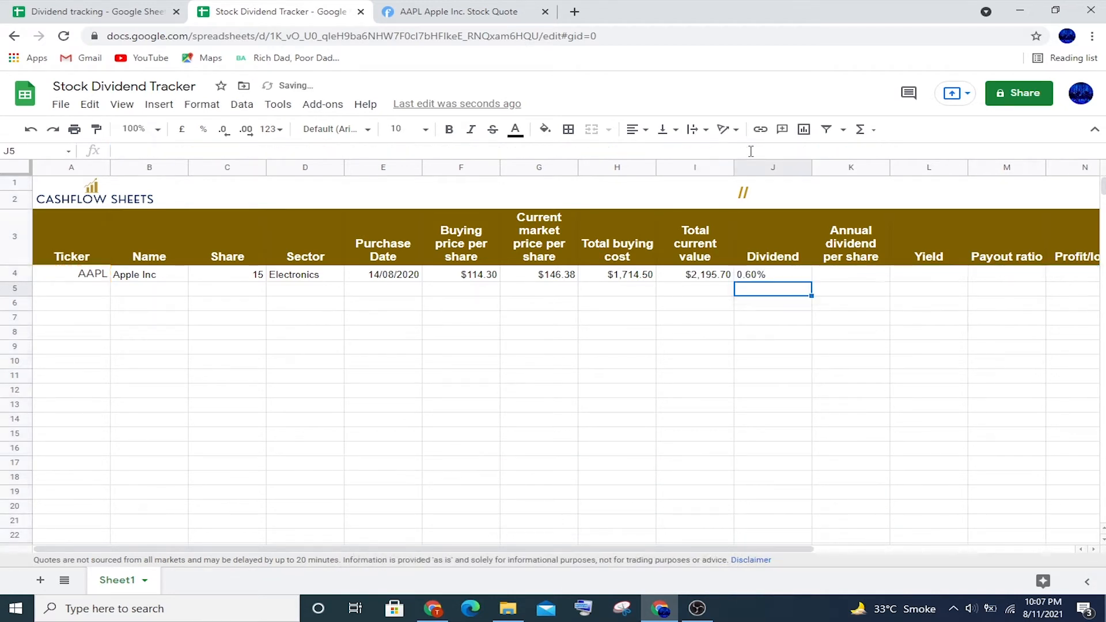
click(803, 273)
drag(810, 281, 802, 343)
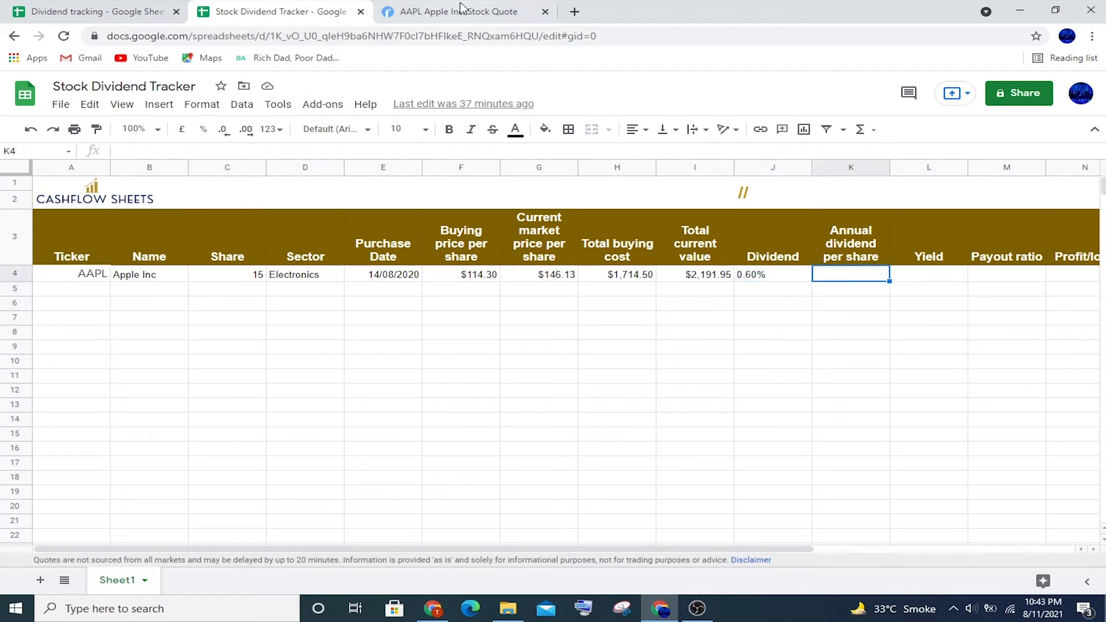
Check the dividend figures on the Finviz quote page and copy the whole J4 formula into K4 under Annual dividend per share.
click(460, 11)
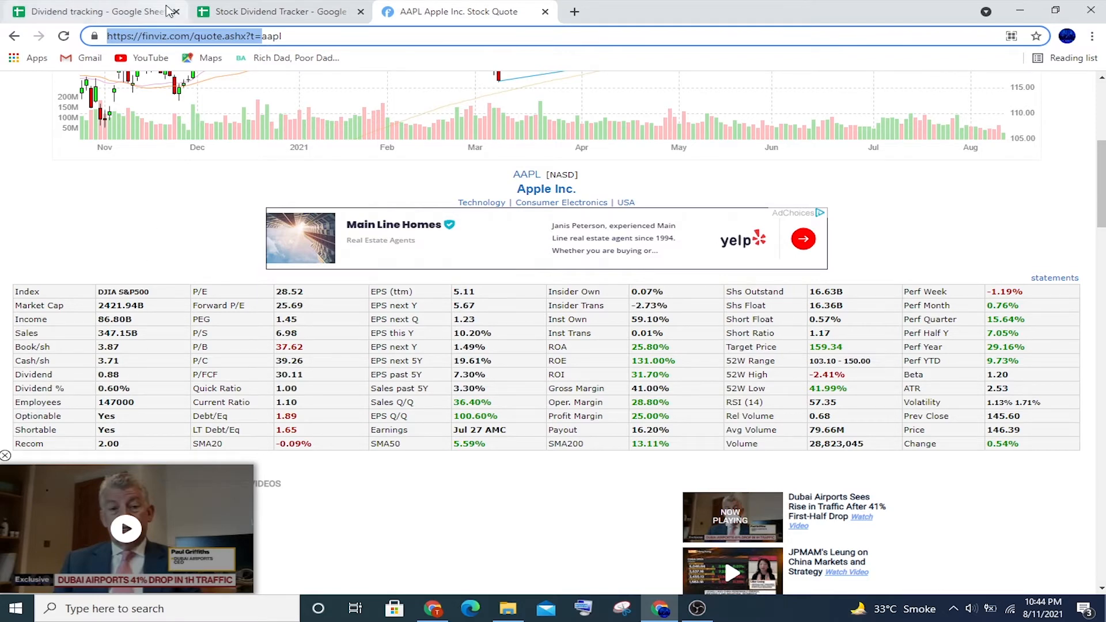
click(237, 6)
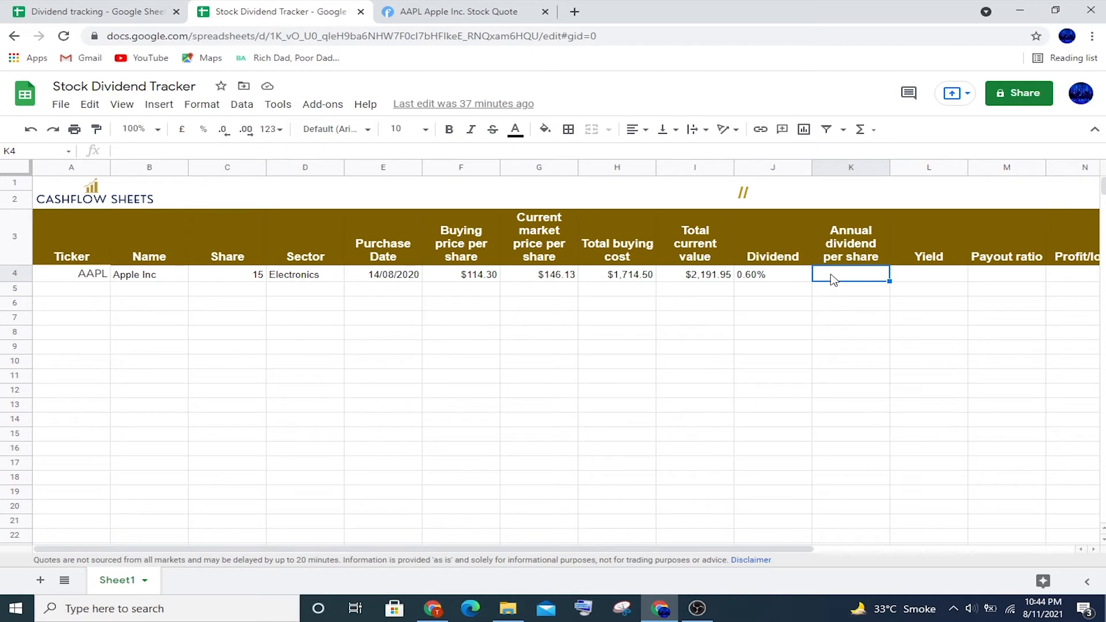
click(792, 276)
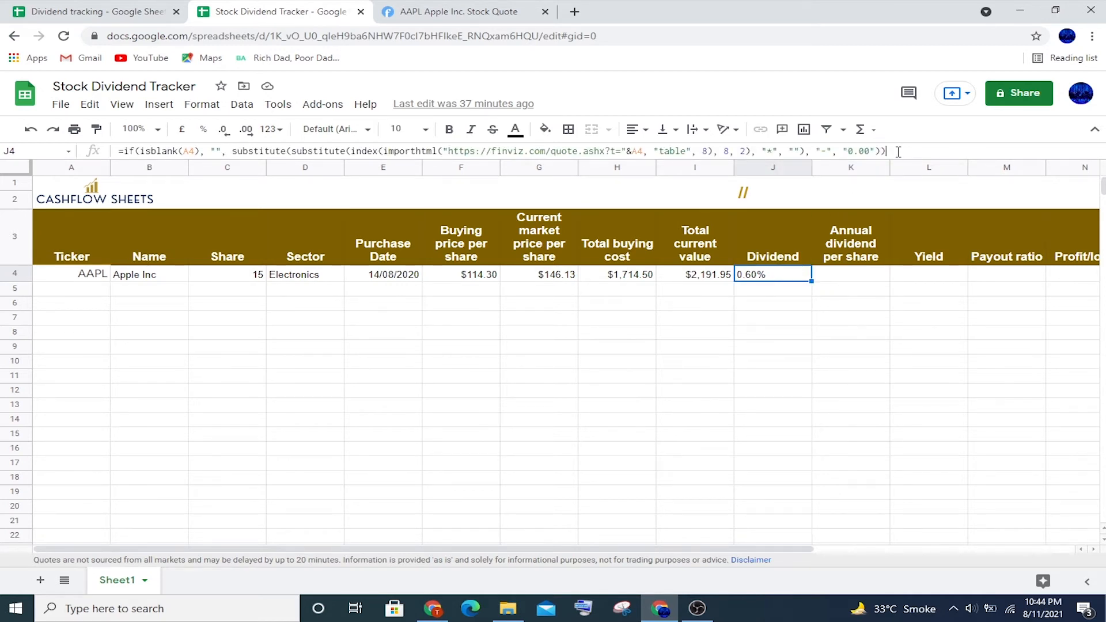
drag(899, 151, 119, 151)
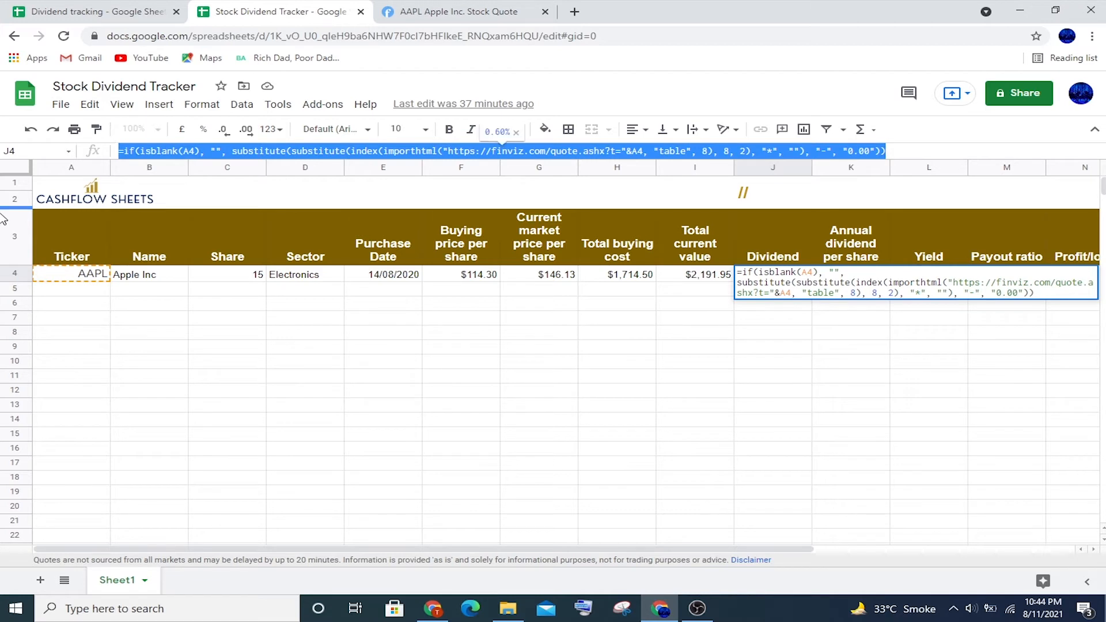
key(ctrl+c)
key(Escape)
click(841, 276)
key(ctrl+v)
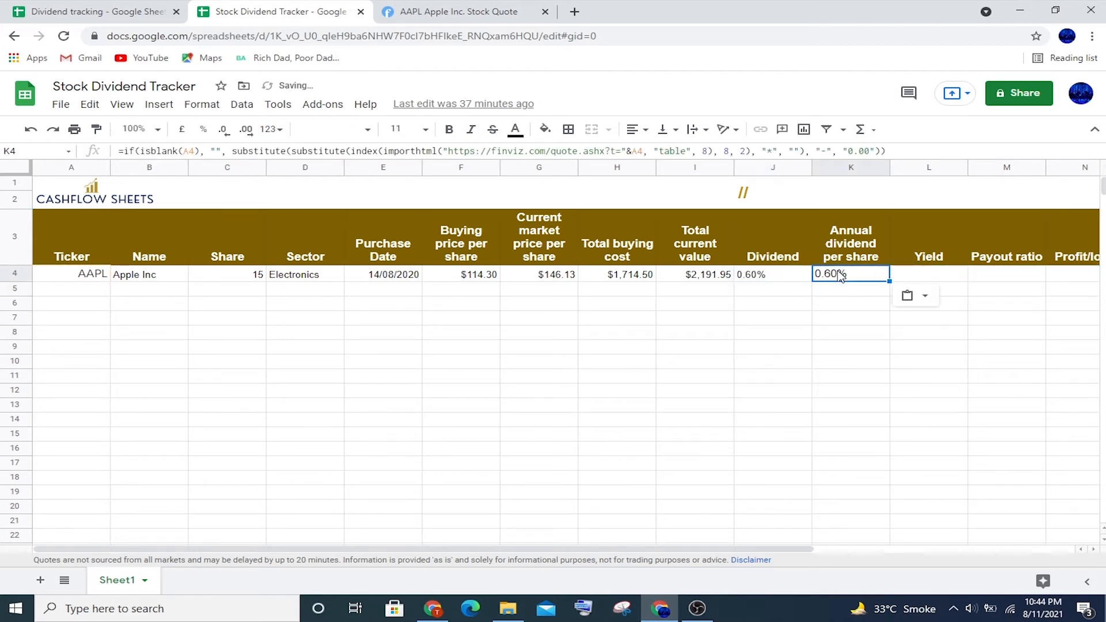
Change the index row number in the K4 formula to 7 and fill it down to K8.
click(730, 151)
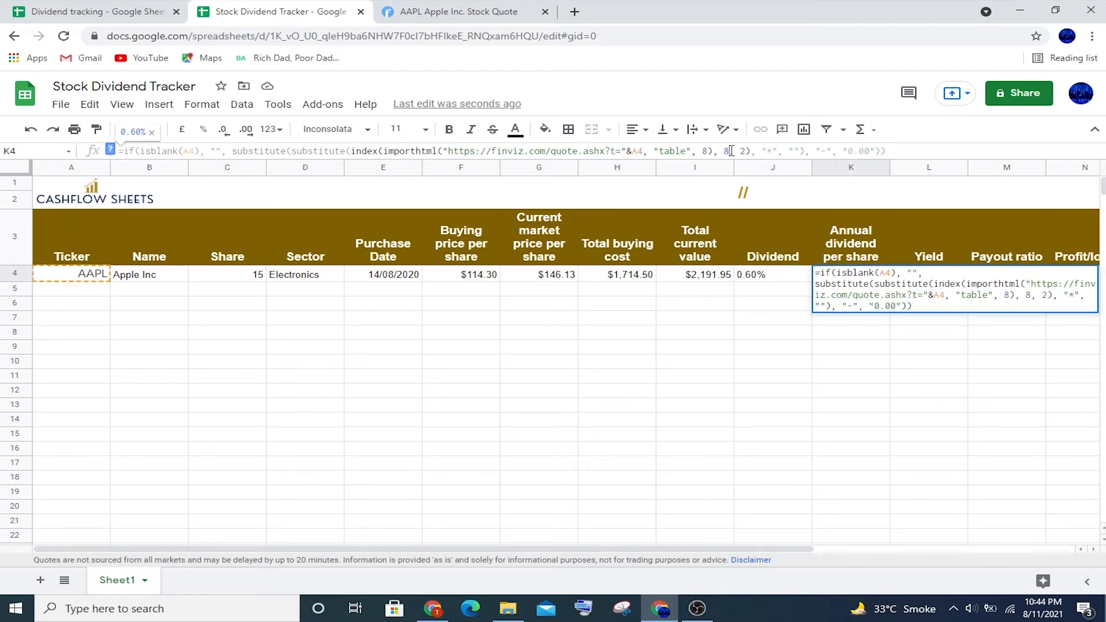
key(Return)
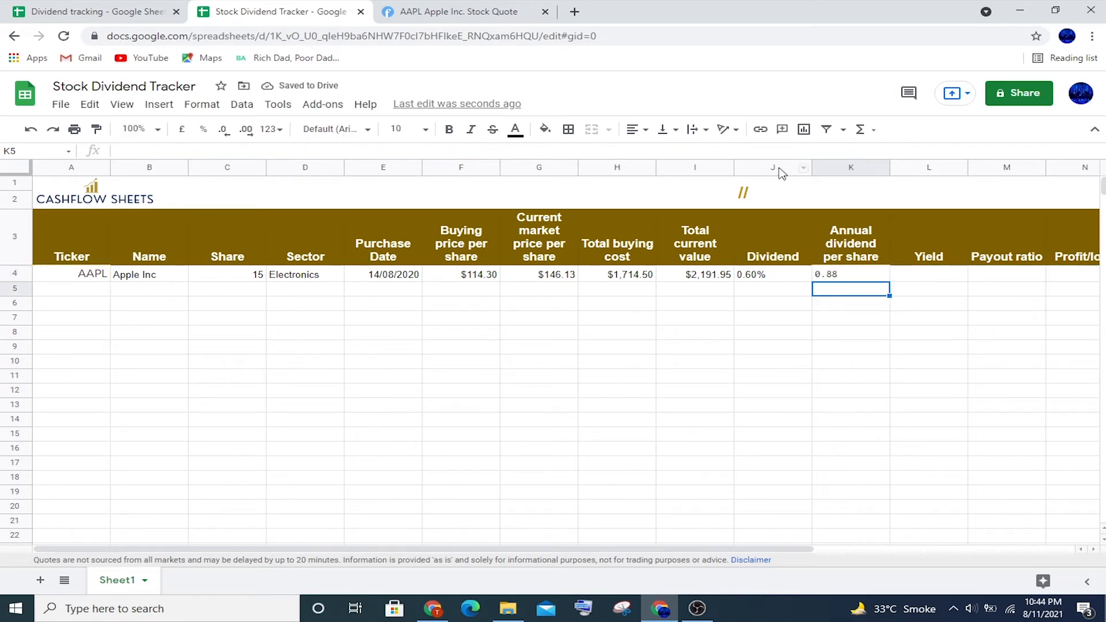
click(875, 275)
drag(888, 281, 886, 340)
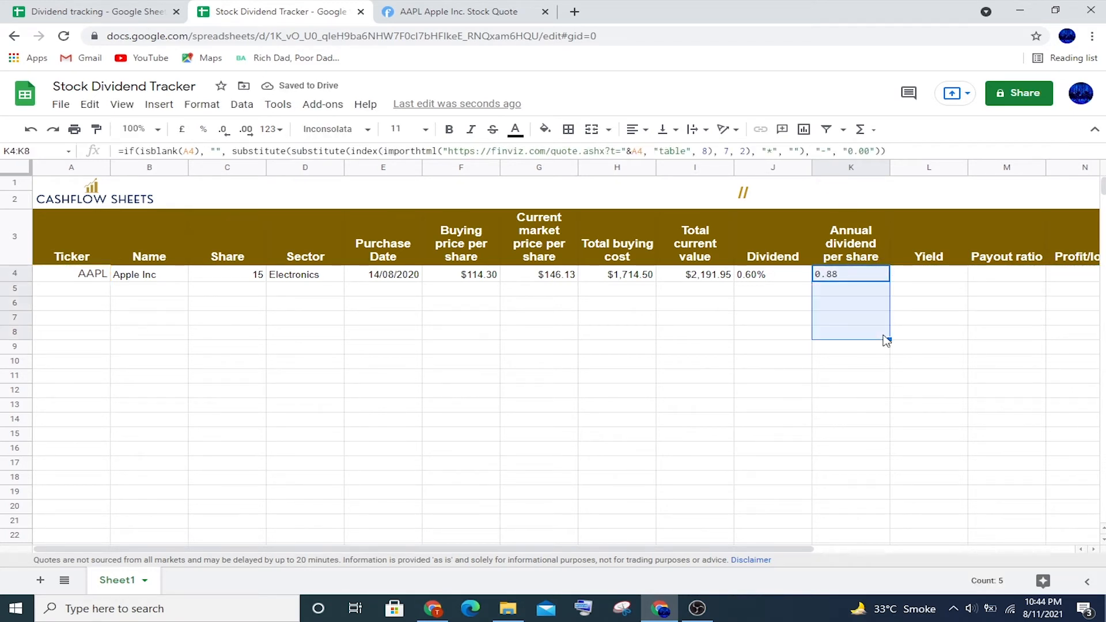
Enter =K4/G4 in L4 to calculate the yield from the annual dividend and current market price.
click(914, 281)
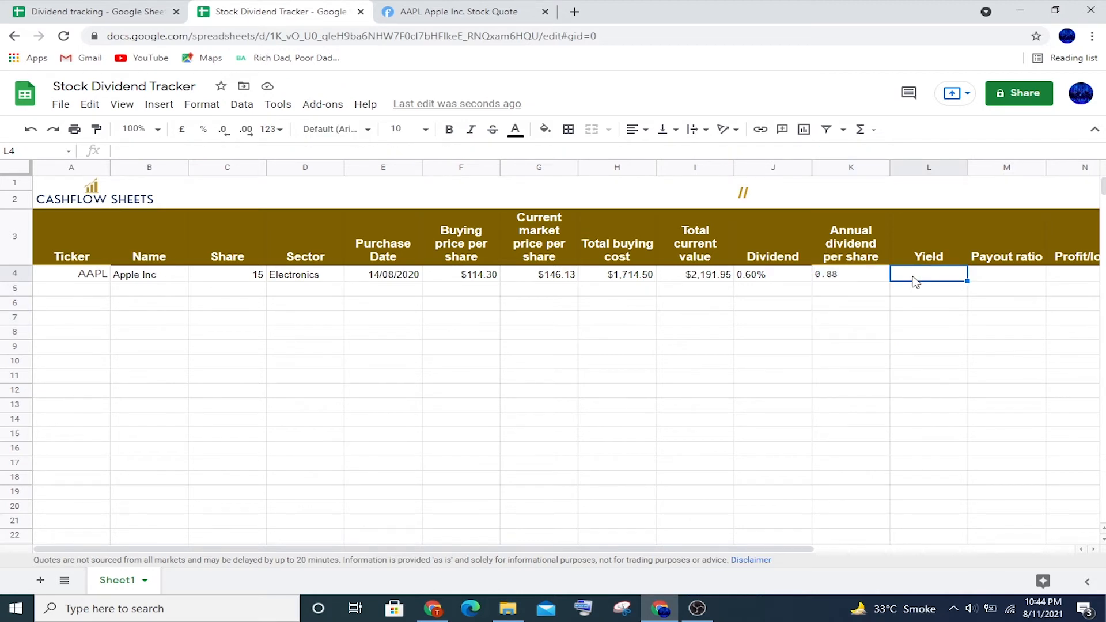
text(=)
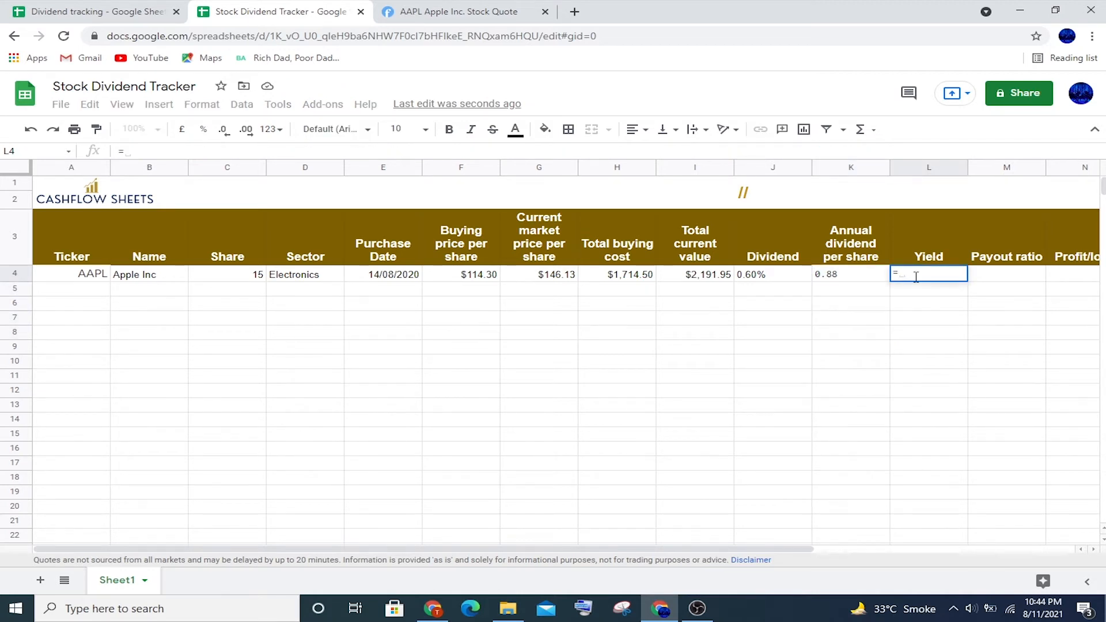
click(843, 277)
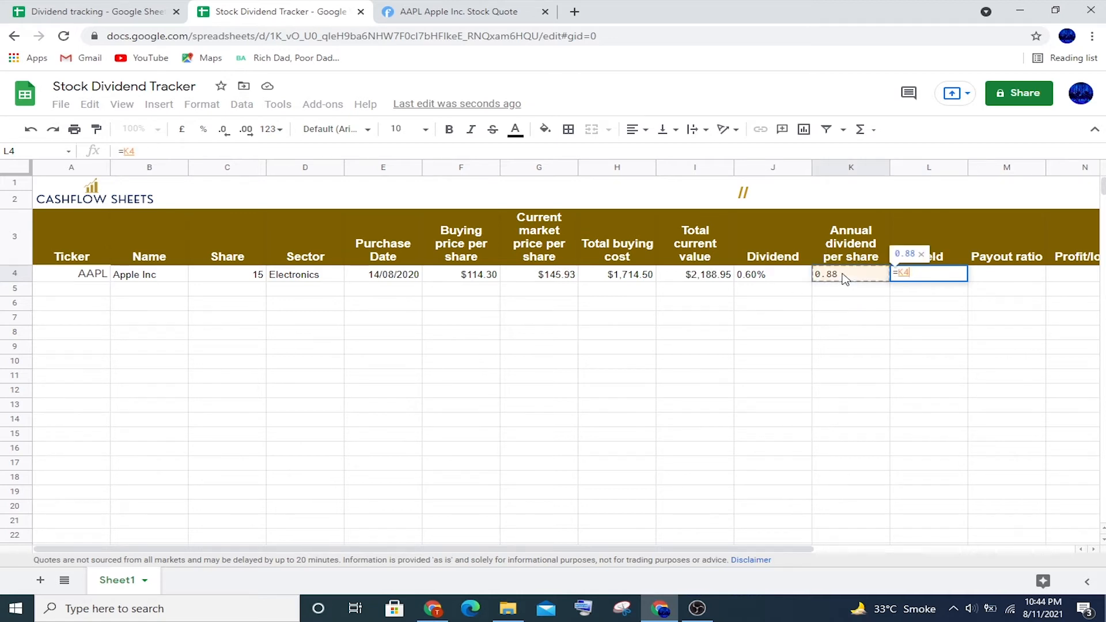
text(/)
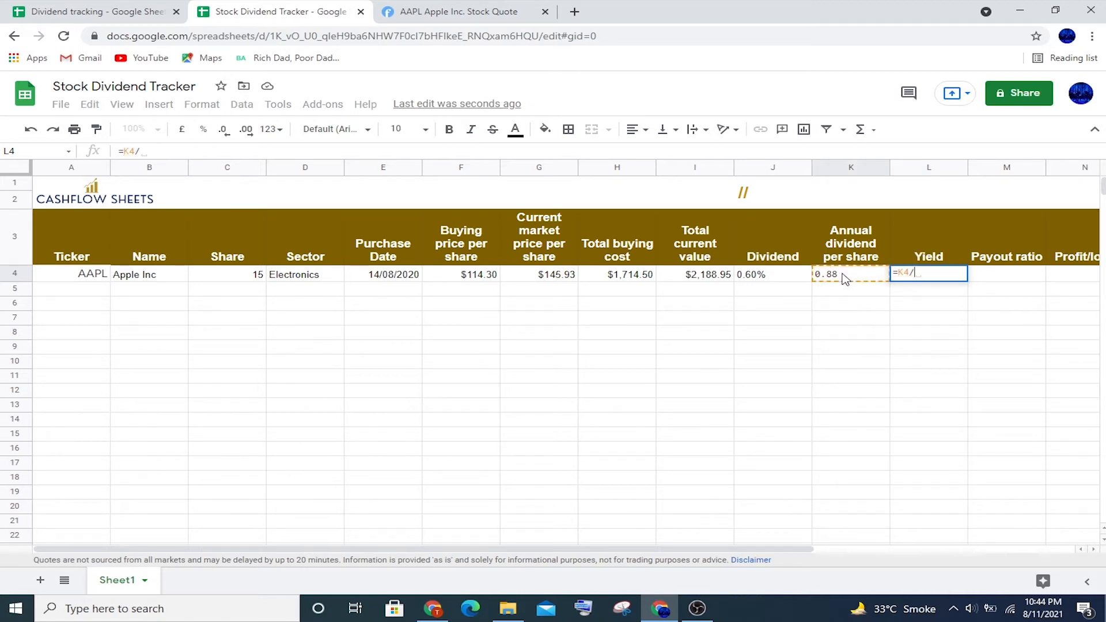
click(543, 279)
key(Return)
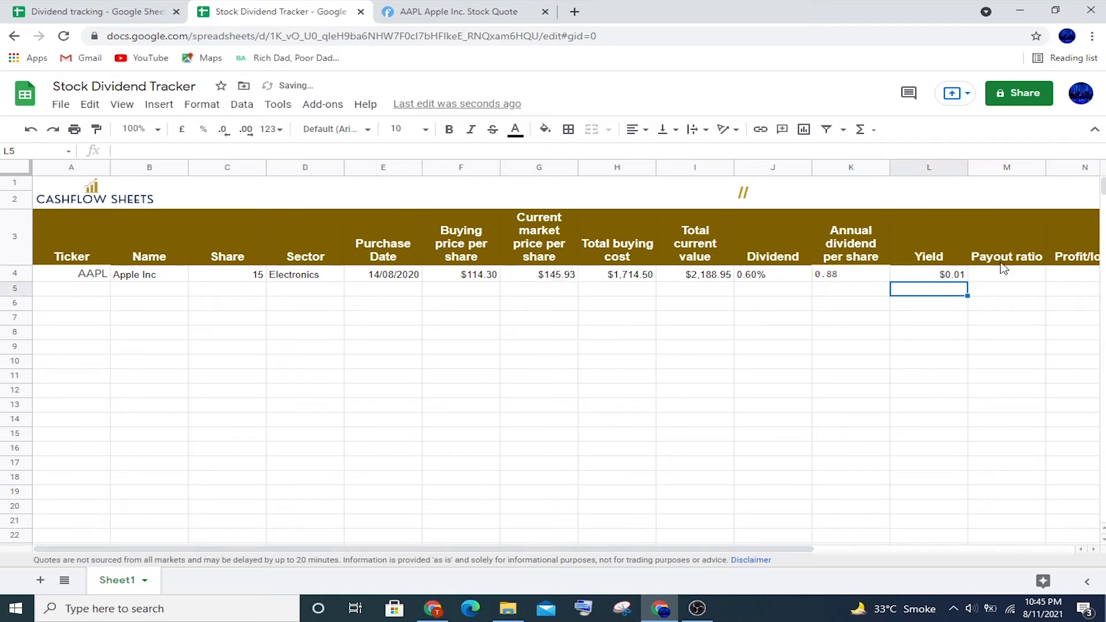
Add the if(isblank(A4), "", check copied from J4 to the L4 yield formula and fill it down to L8.
click(772, 274)
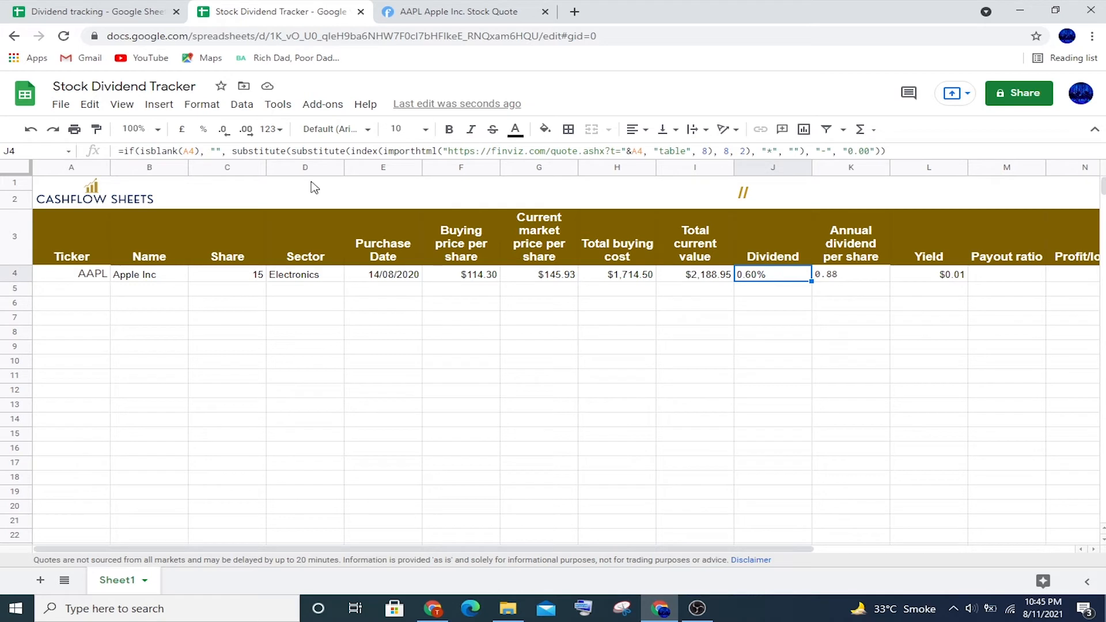
click(229, 152)
drag(229, 152, 127, 147)
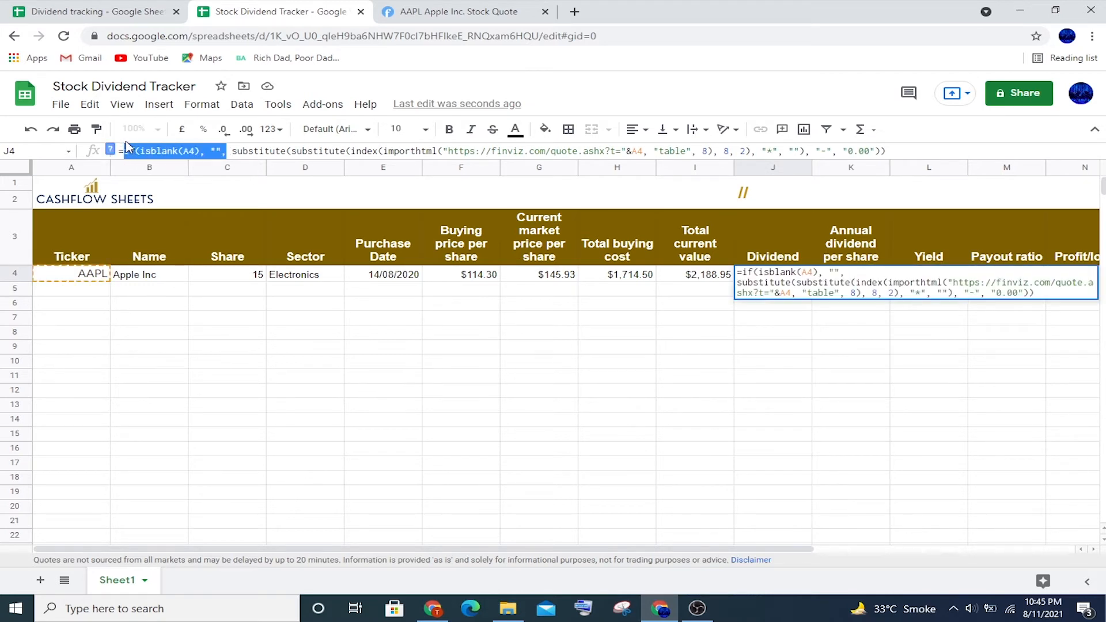
key(Escape)
click(909, 274)
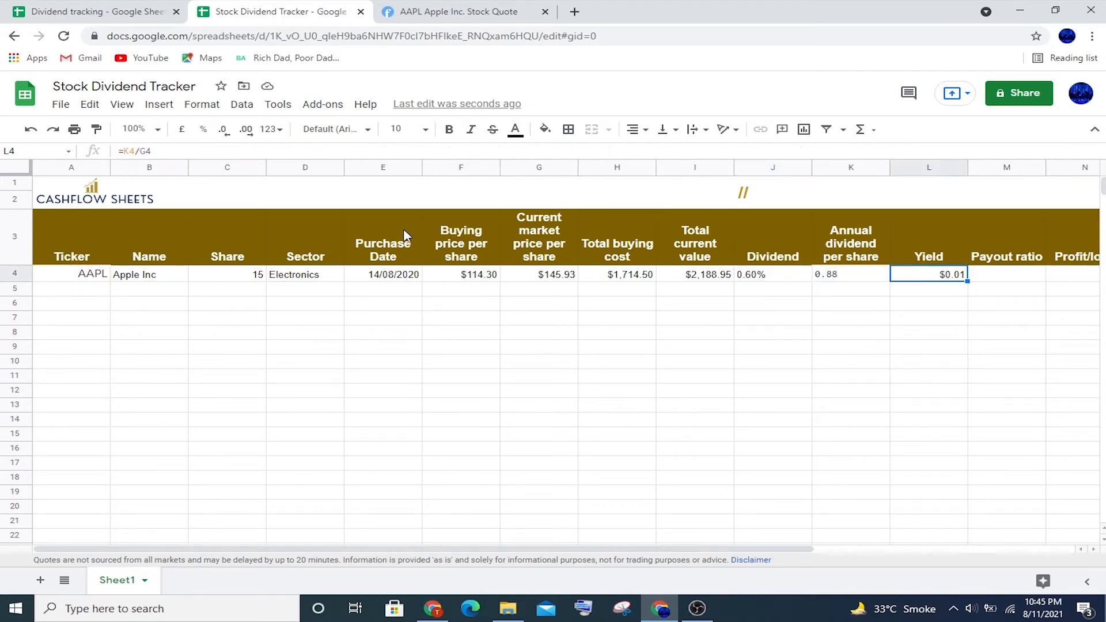
click(123, 151)
key(ctrl+v)
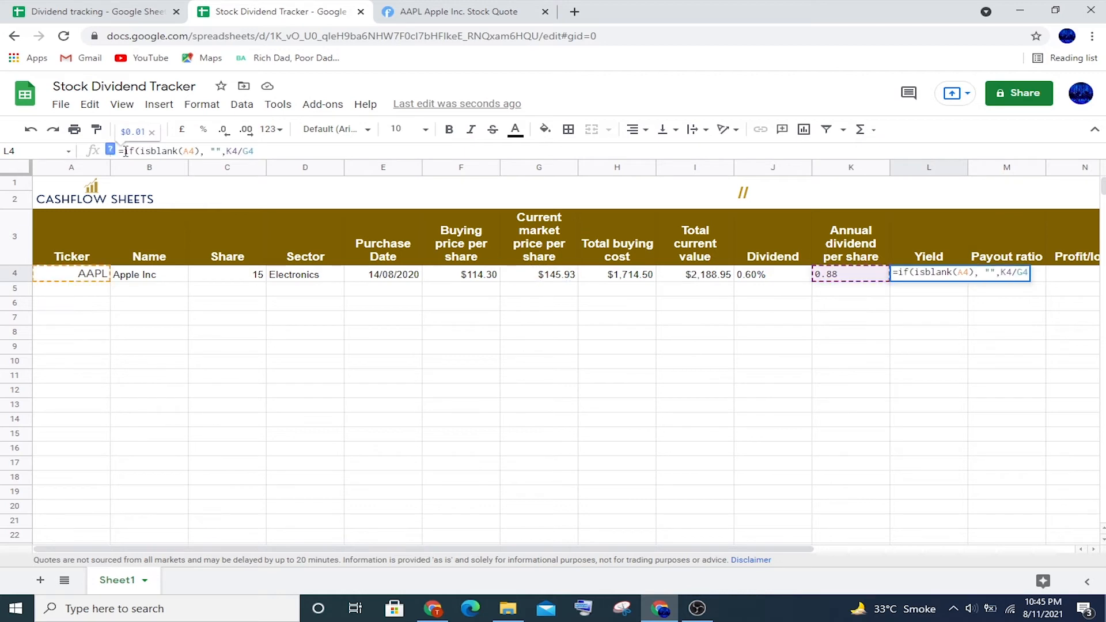
key(Return)
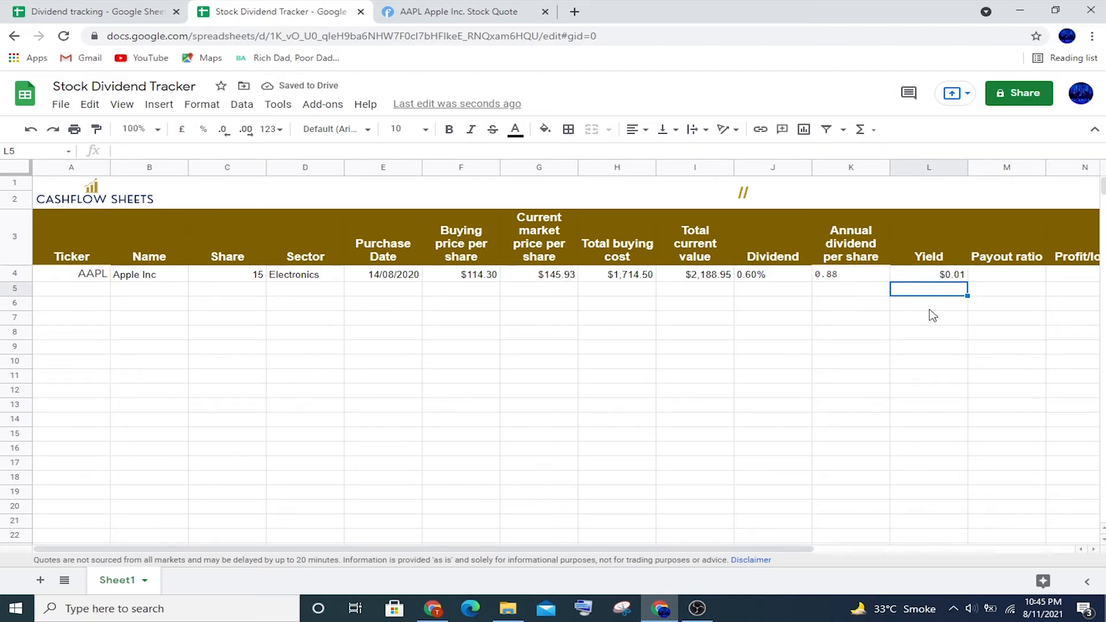
click(945, 276)
drag(968, 281, 951, 345)
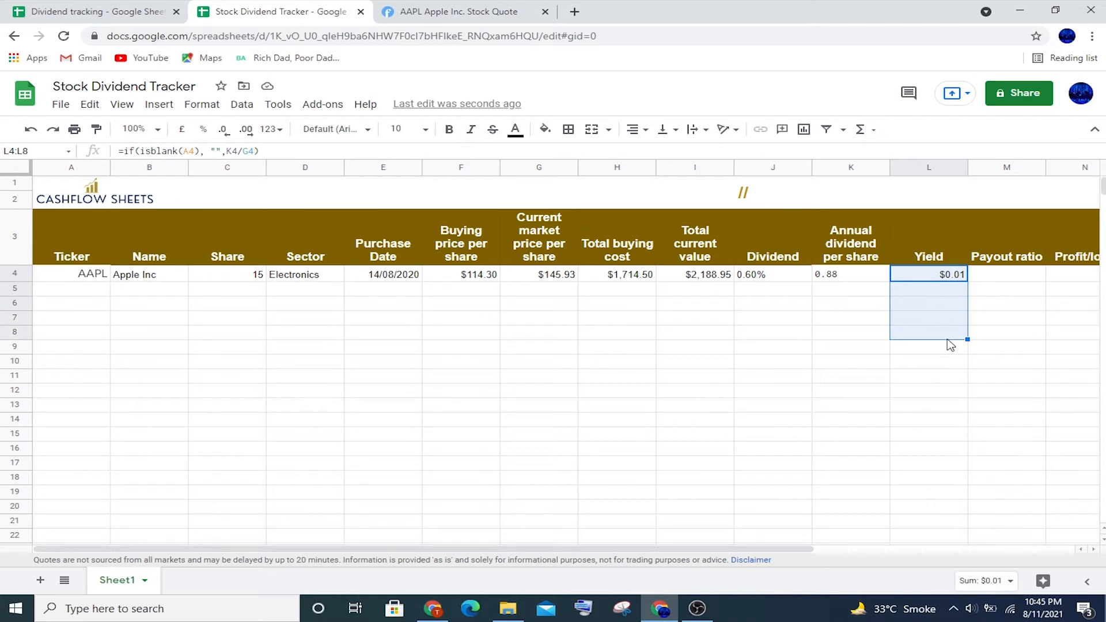
Copy the full J4 Finviz import formula into M4 under Payout ratio.
click(1002, 280)
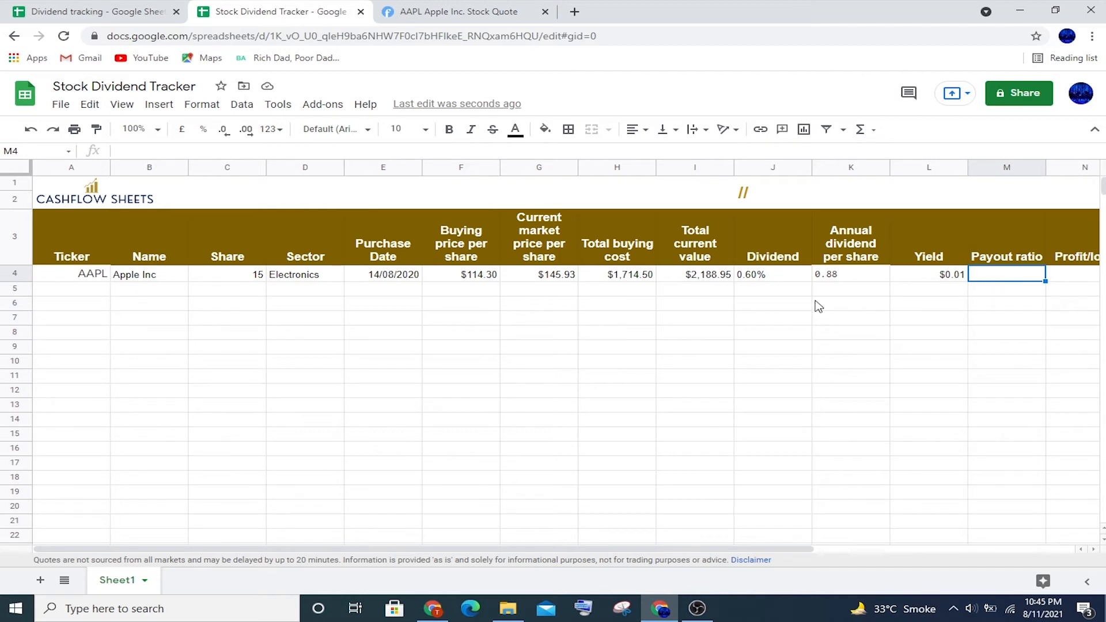
click(797, 277)
drag(889, 153, 117, 144)
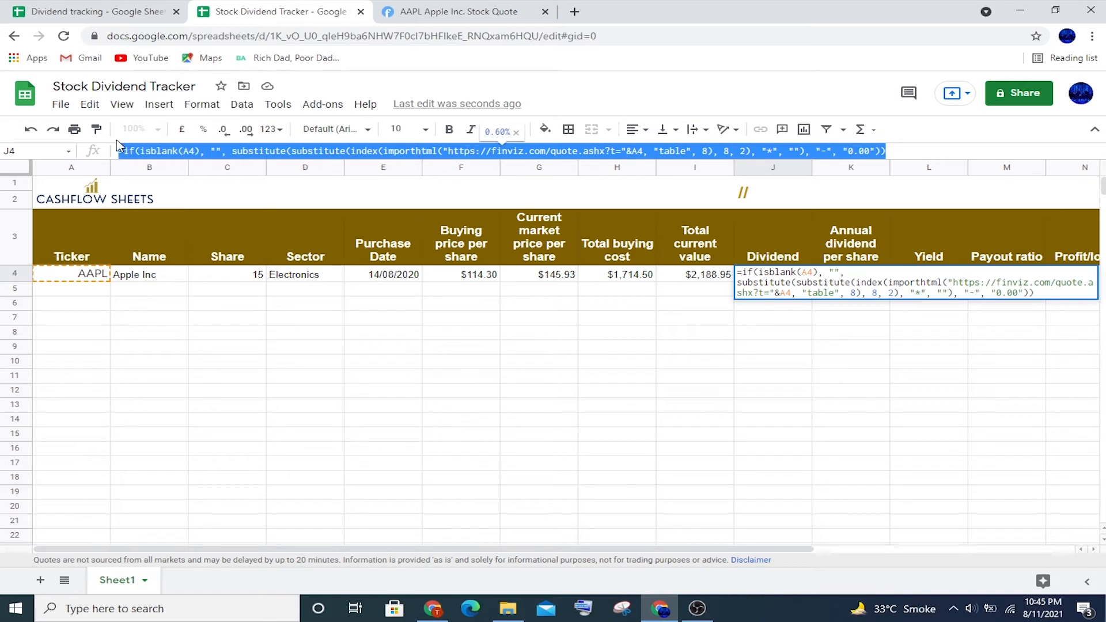
key(Escape)
click(1029, 285)
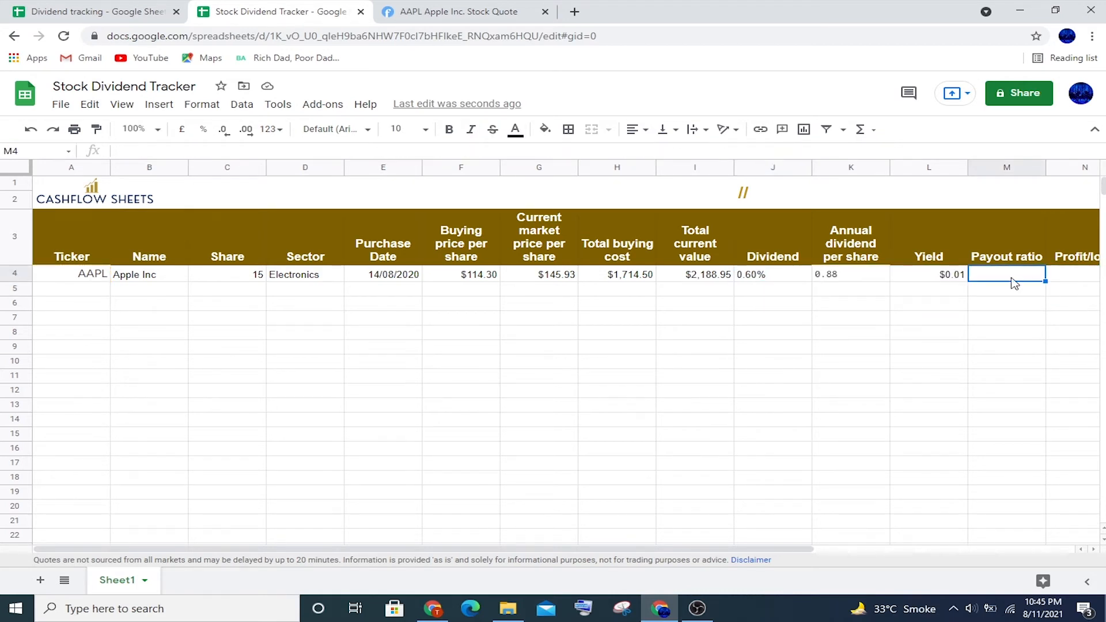
click(702, 152)
key(ctrl+v)
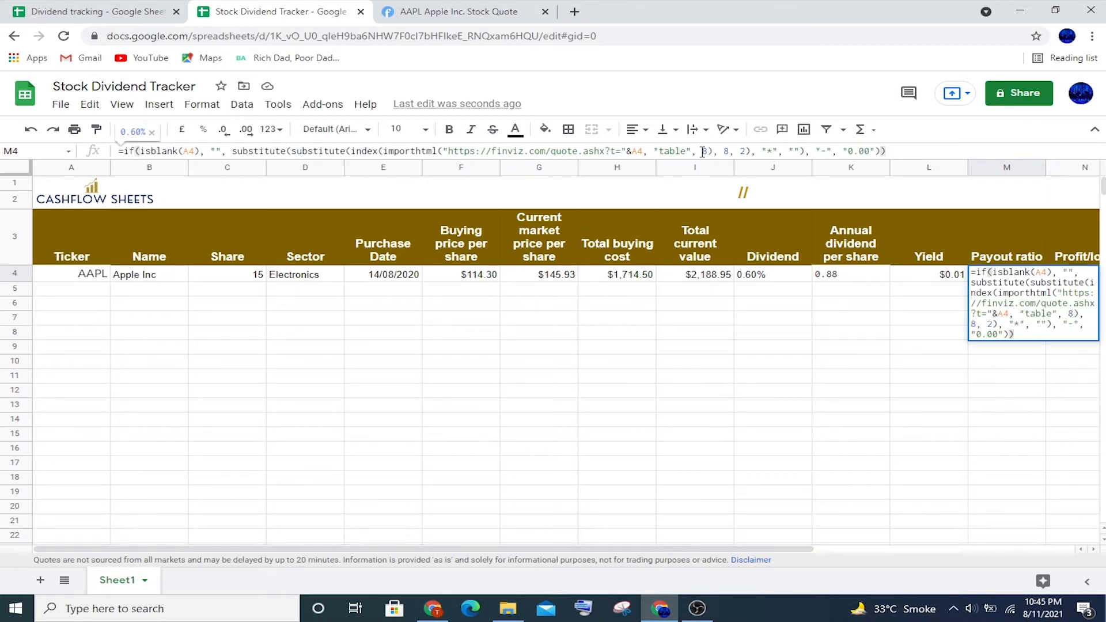
Change the index row to 11 and column to 8 in the M4 formula, fill it down to M8 and select N4.
click(729, 152)
key(BackSpace)
text(11)
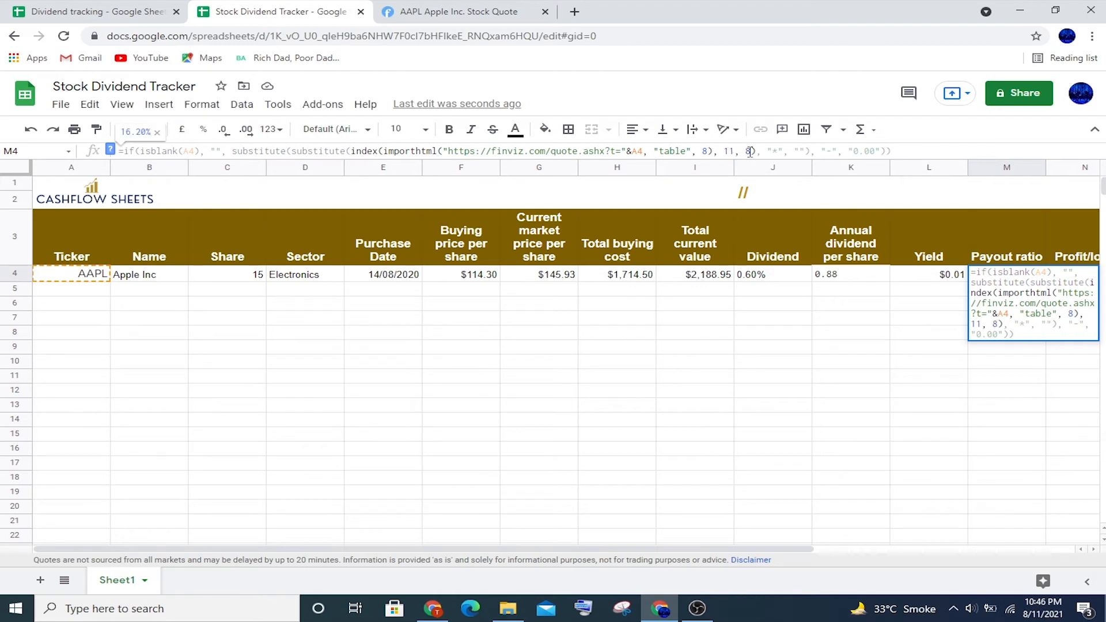
key(Return)
click(1010, 279)
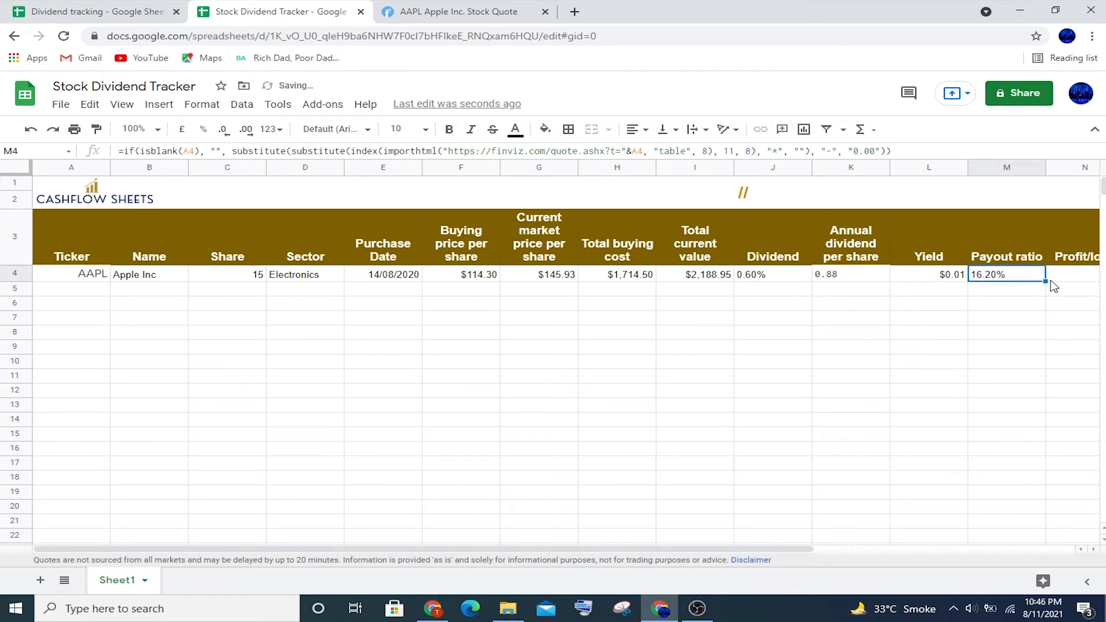
drag(1044, 281, 1031, 336)
key(Up)
key(Down)
key(Right)
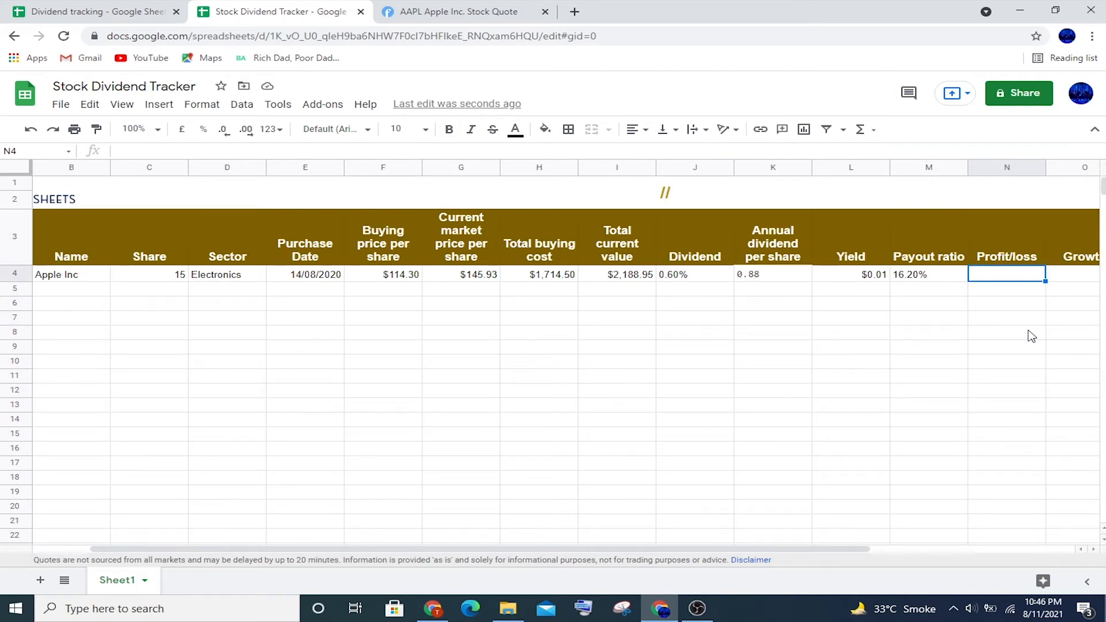
Enter =I4-H4 in N4 to calculate the profit/loss from total current value and total buying cost.
text(=)
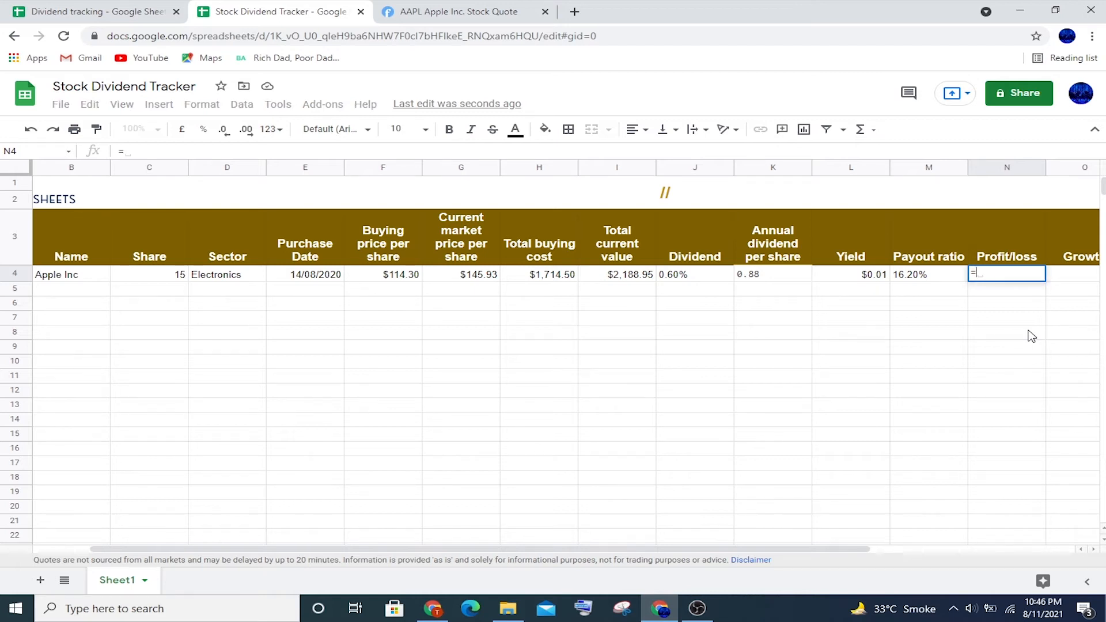
click(638, 282)
text(-)
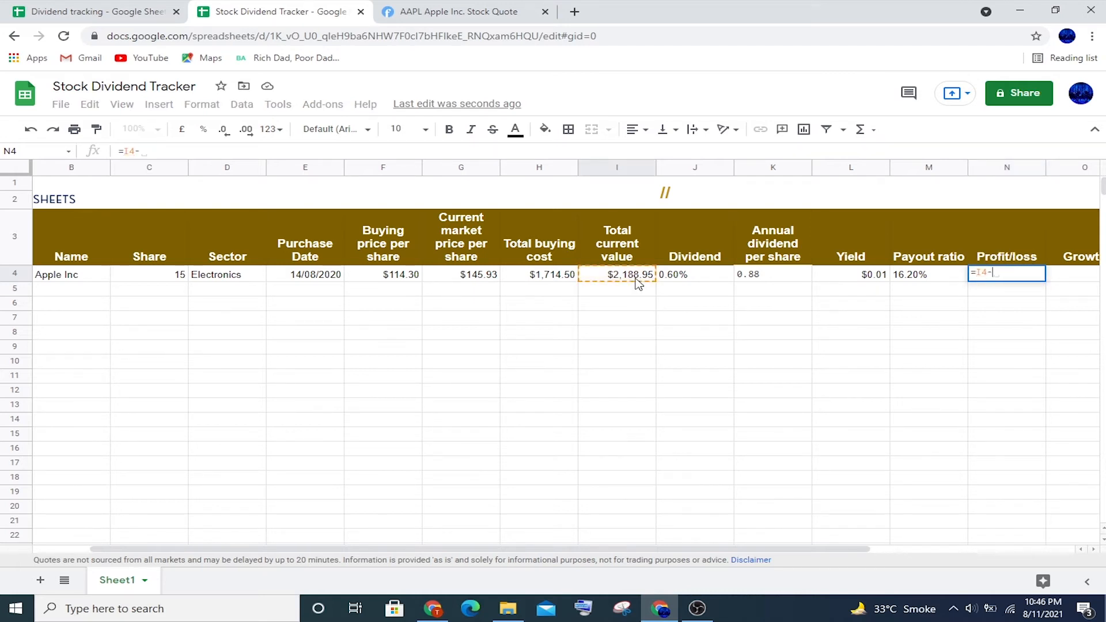
click(562, 277)
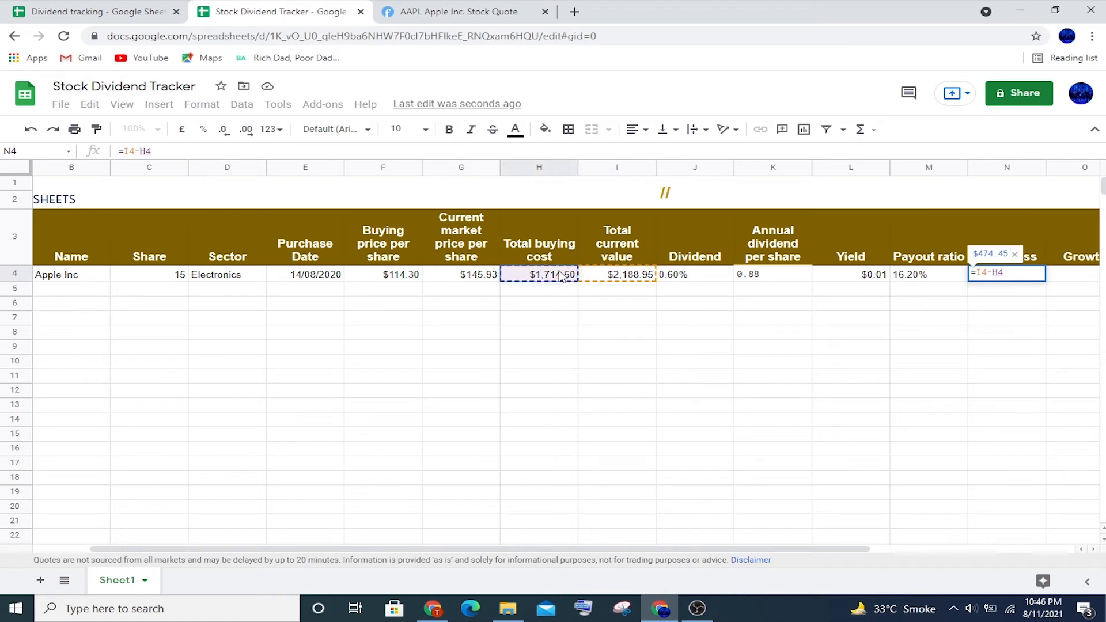
key(Return)
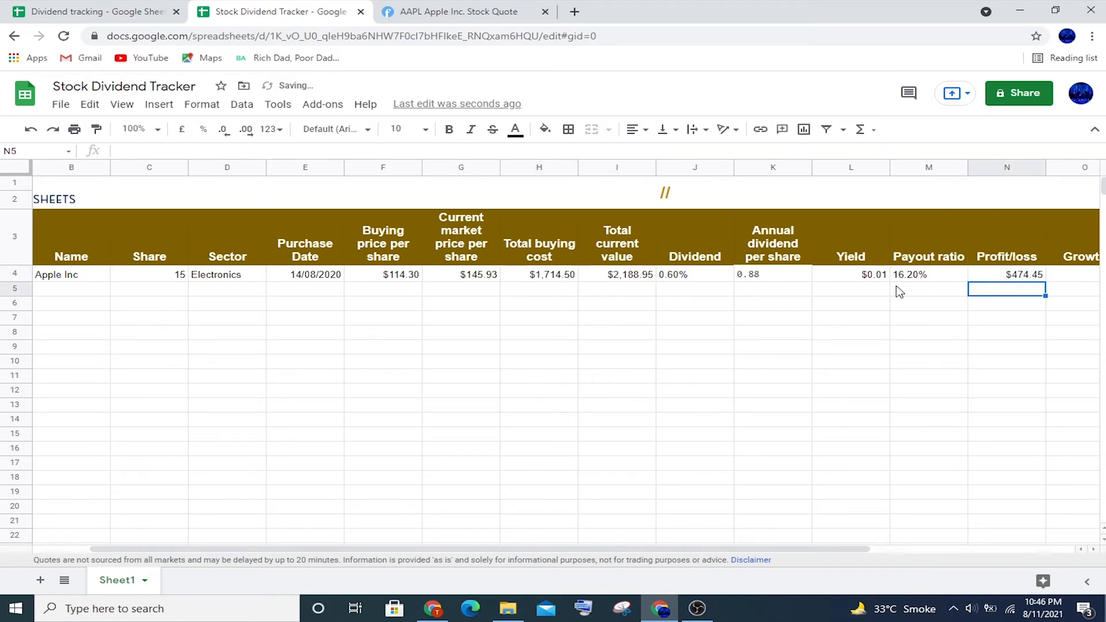
Add the if(isblank(A4), "", check copied from K4 to the N4 profit/loss formula and fill it down to N8.
click(784, 279)
drag(233, 150, 123, 151)
key(ctrl+c)
key(Return)
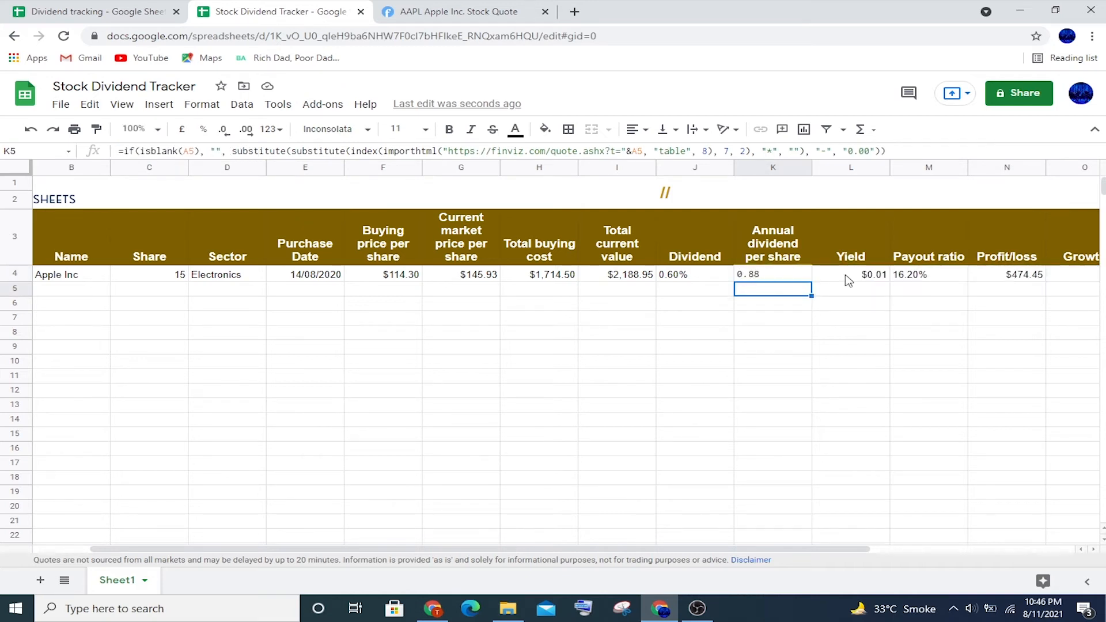
click(981, 281)
click(127, 149)
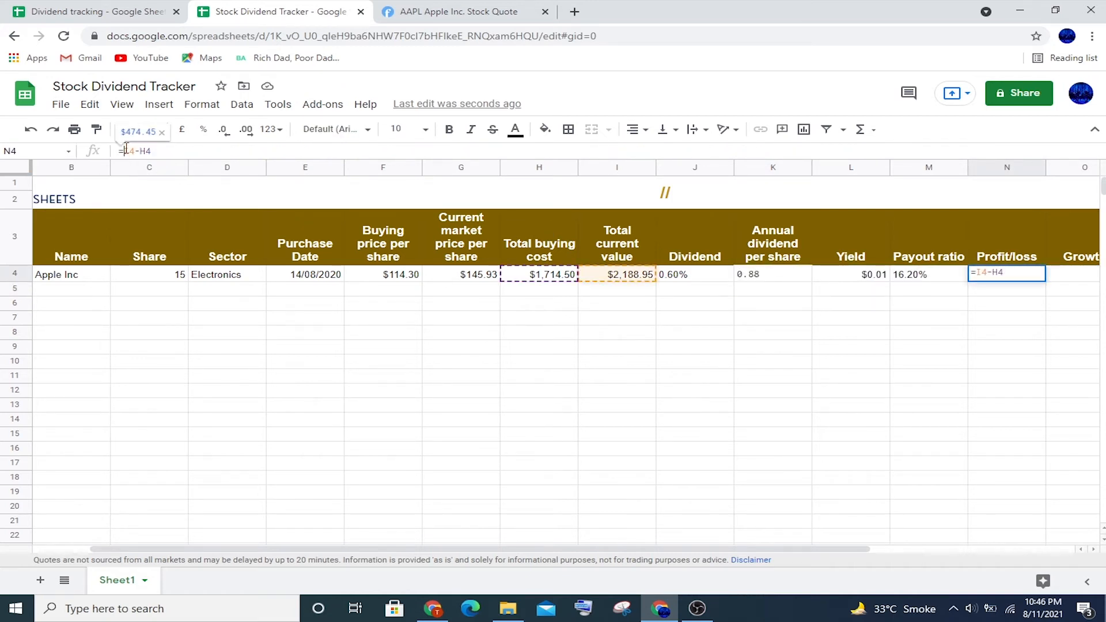
key(ctrl+v)
key(Return)
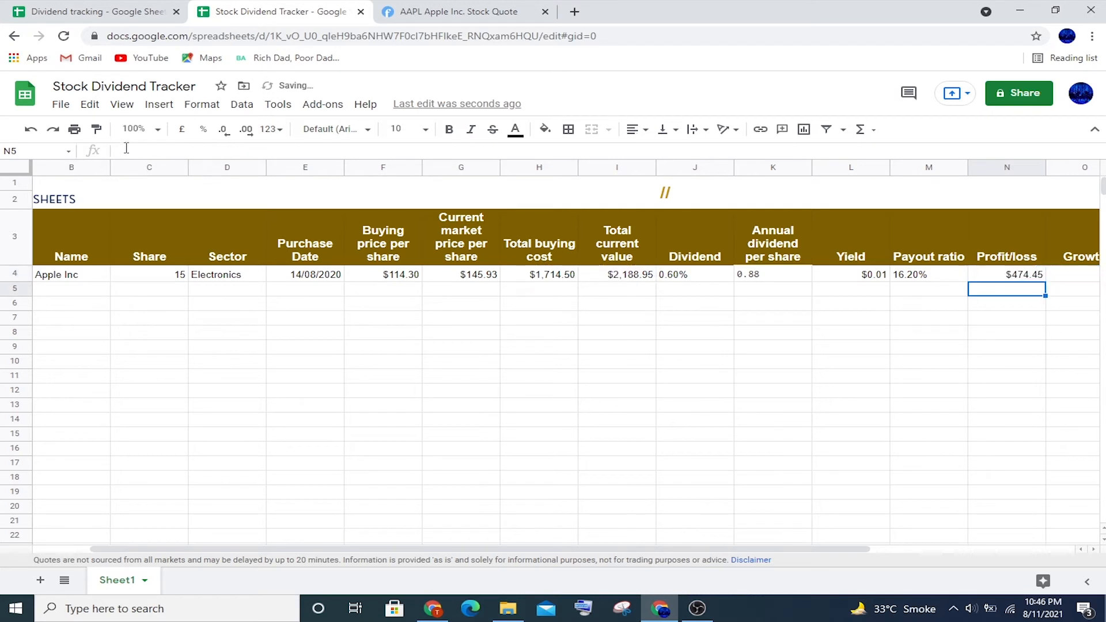
click(1041, 278)
drag(1045, 279, 1043, 338)
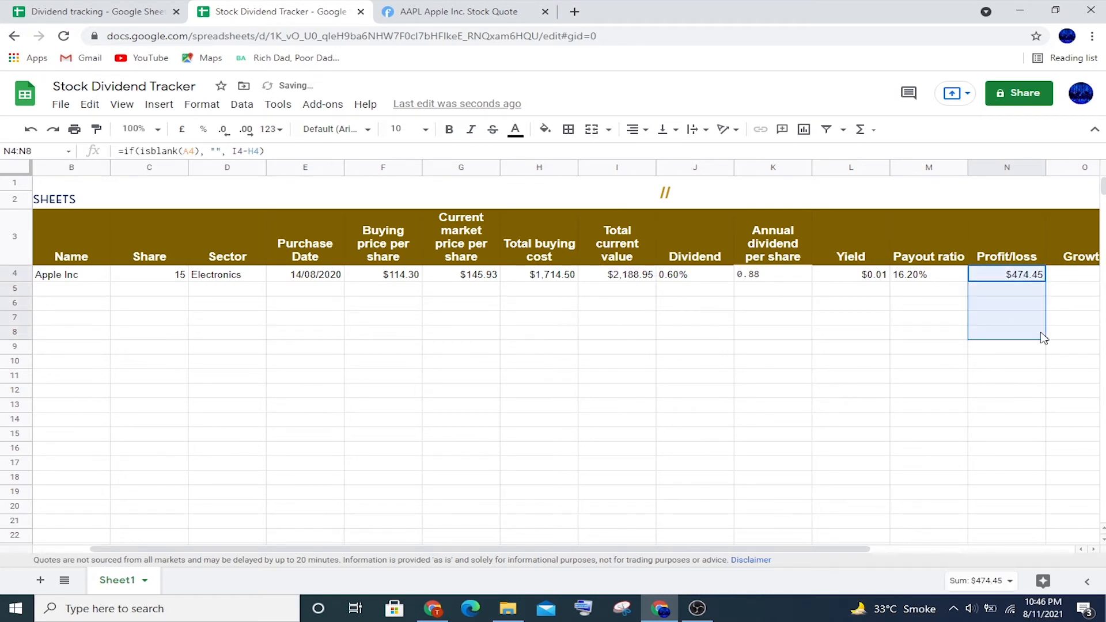
Write the growth formula =(G4-F4)/F4 in O4 from the current market price and buying price per share.
key(Right)
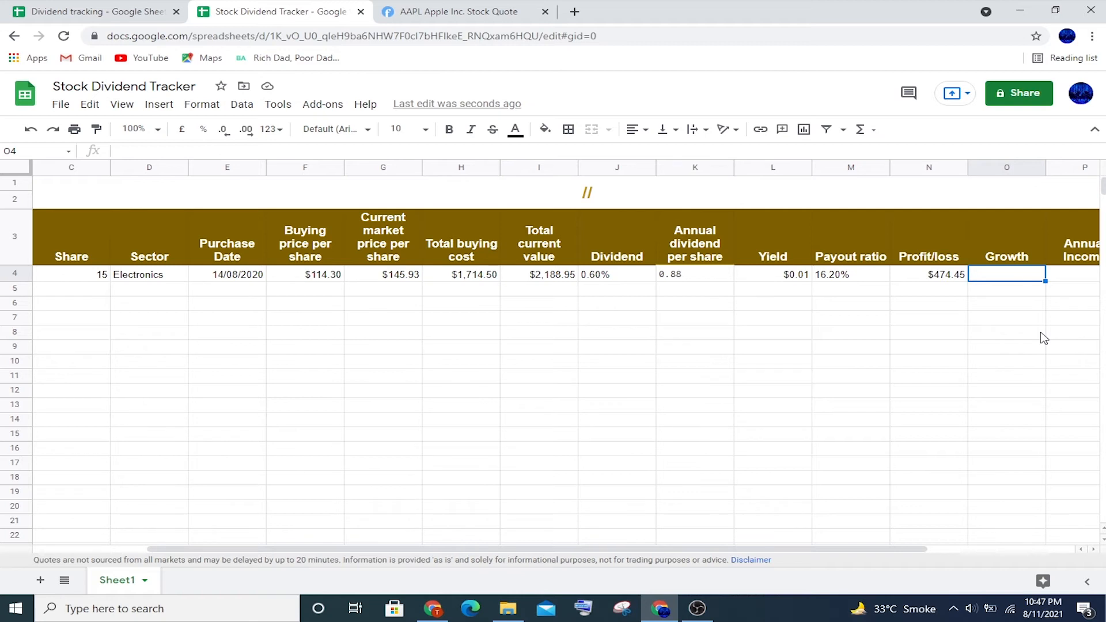
text(=)
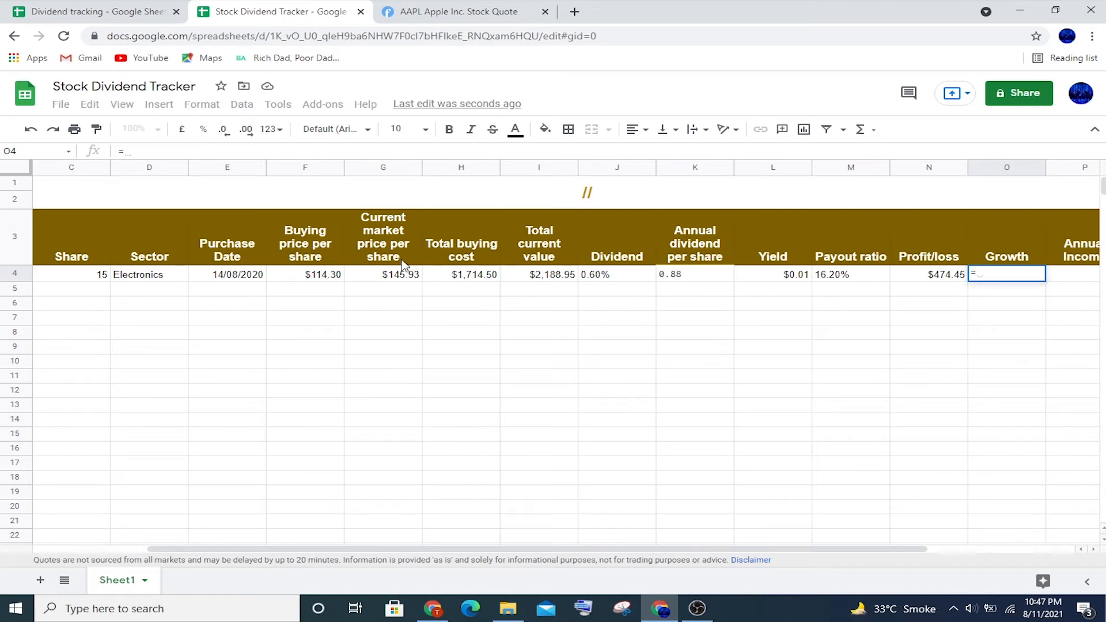
click(385, 277)
text(-)
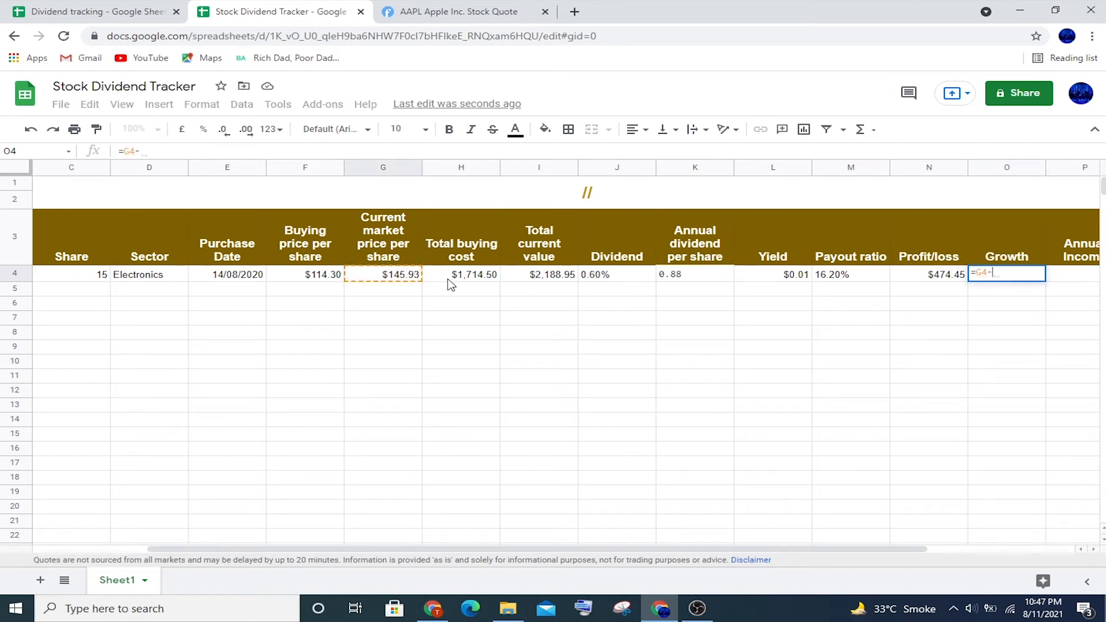
click(319, 277)
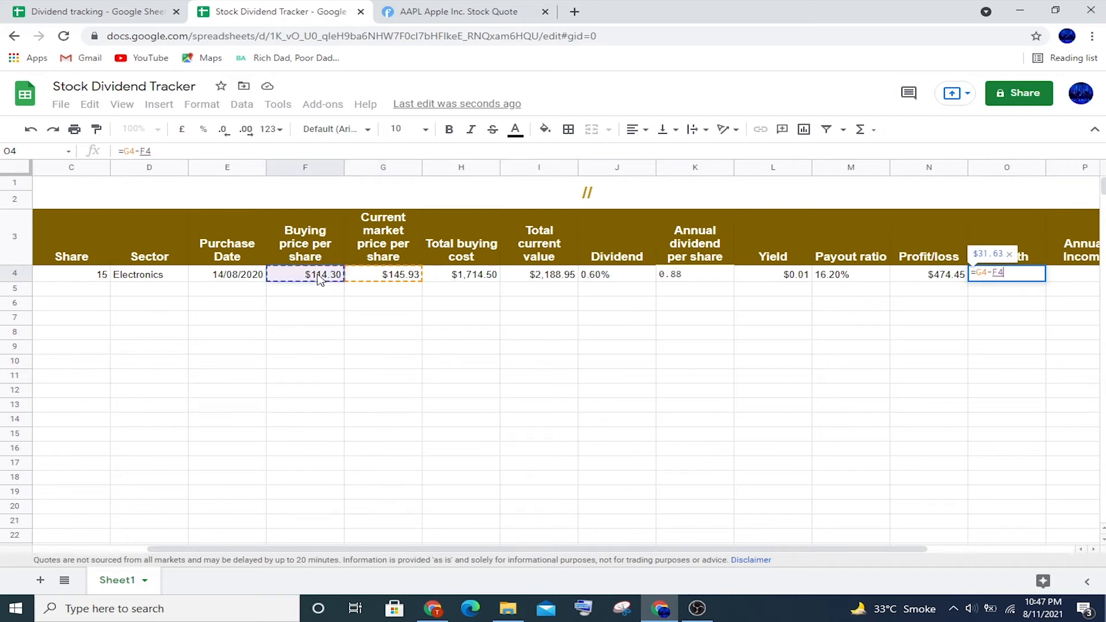
text())
key(Left)
key(Left)
key(Left)
key(Left)
key(Left)
key(Left)
text(()
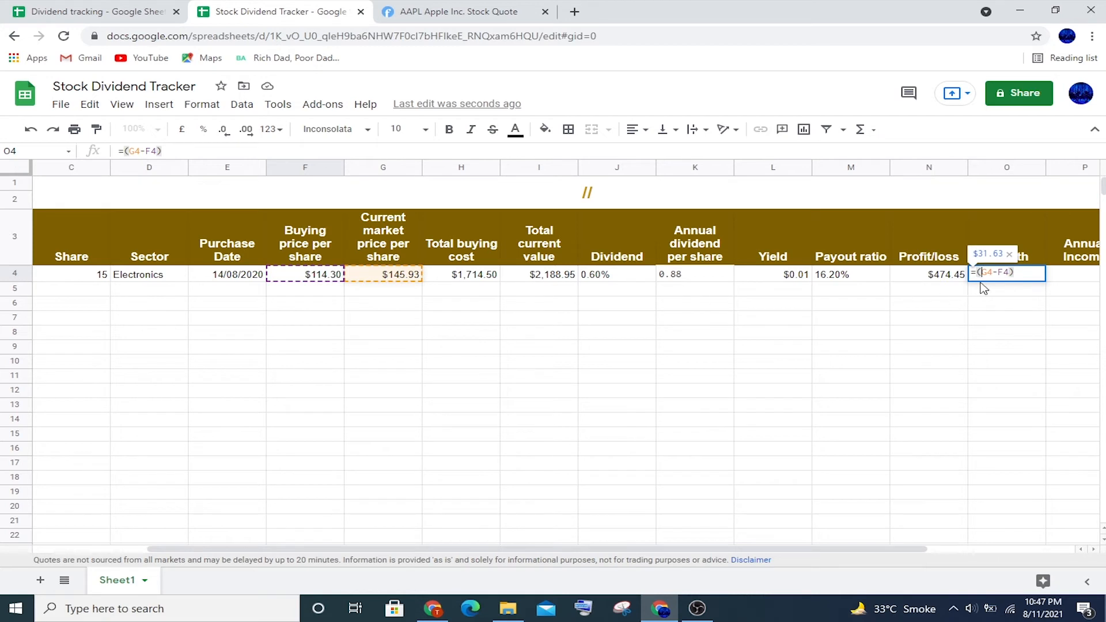
click(1021, 273)
text(/)
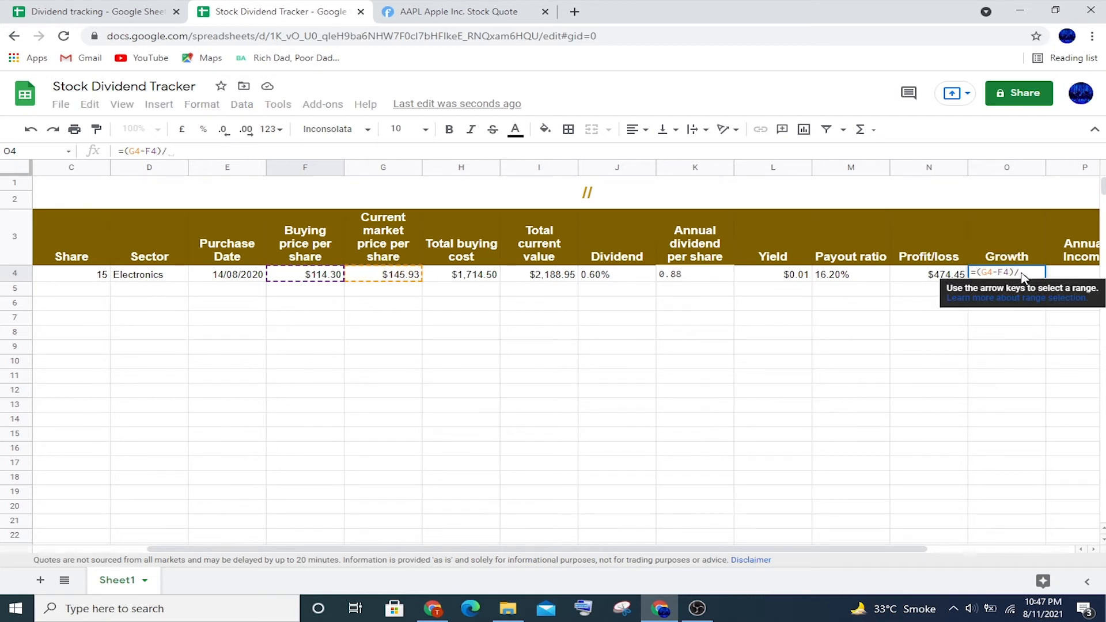
click(285, 280)
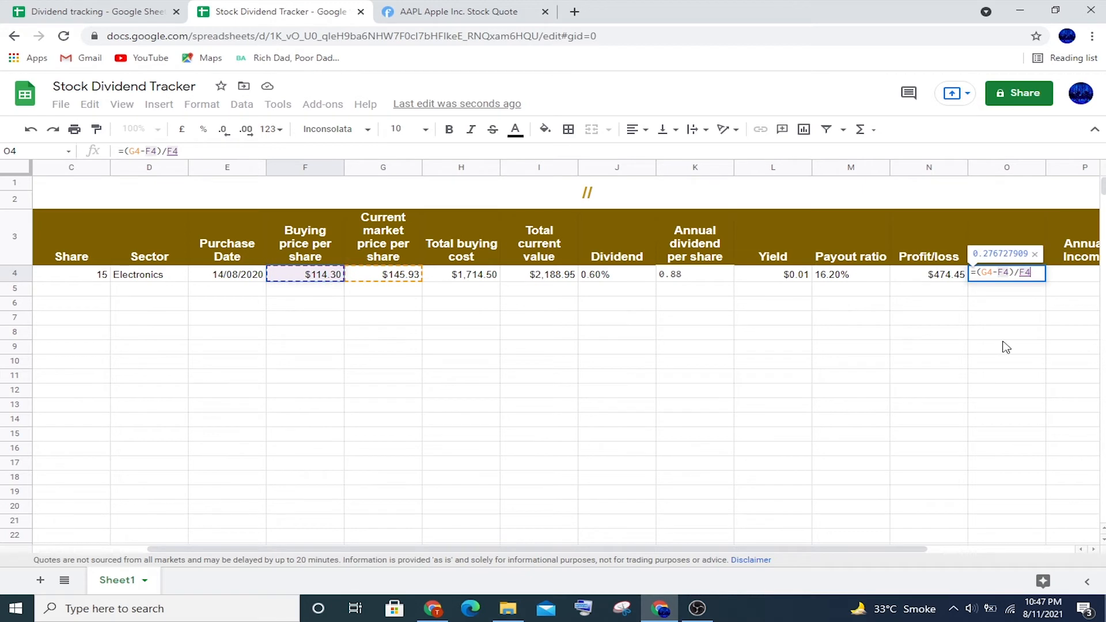
Insert the copied if(isblank(A4), "", check into the O4 growth formula and commit it.
click(978, 272)
key(ctrl+v)
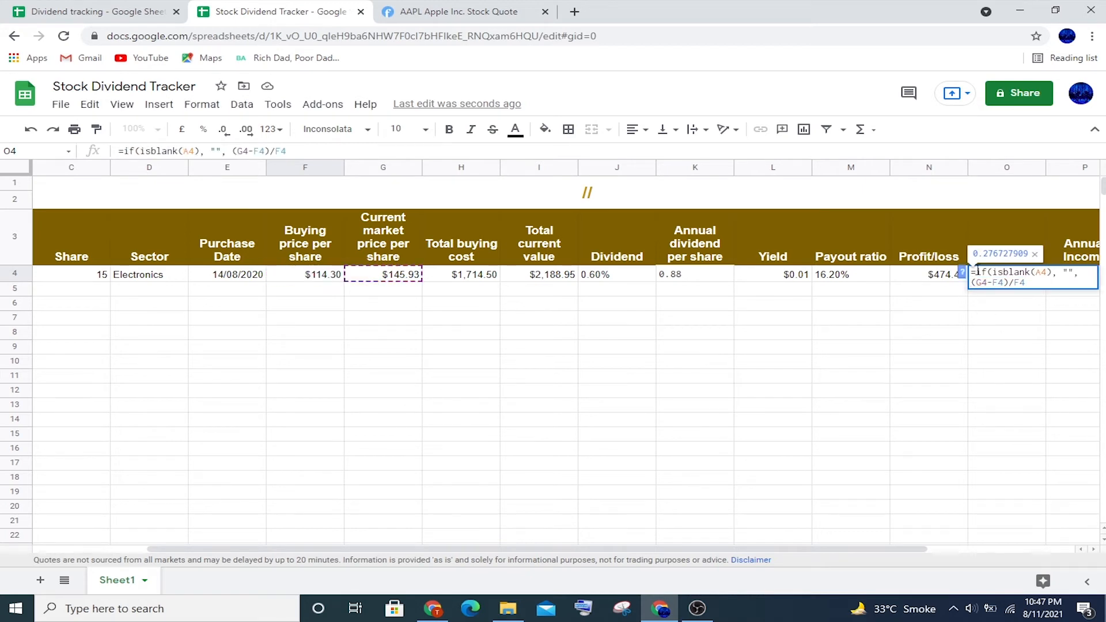
key(Return)
Format the whole Growth column O as percent and fill the O4 formula down to O8.
click(1020, 277)
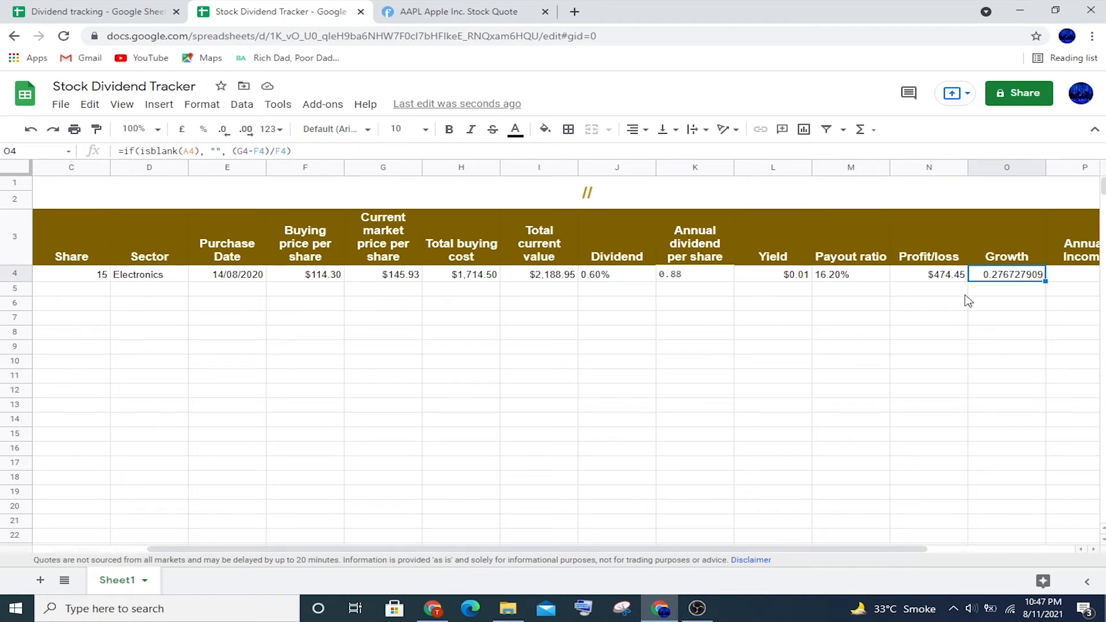
click(1007, 168)
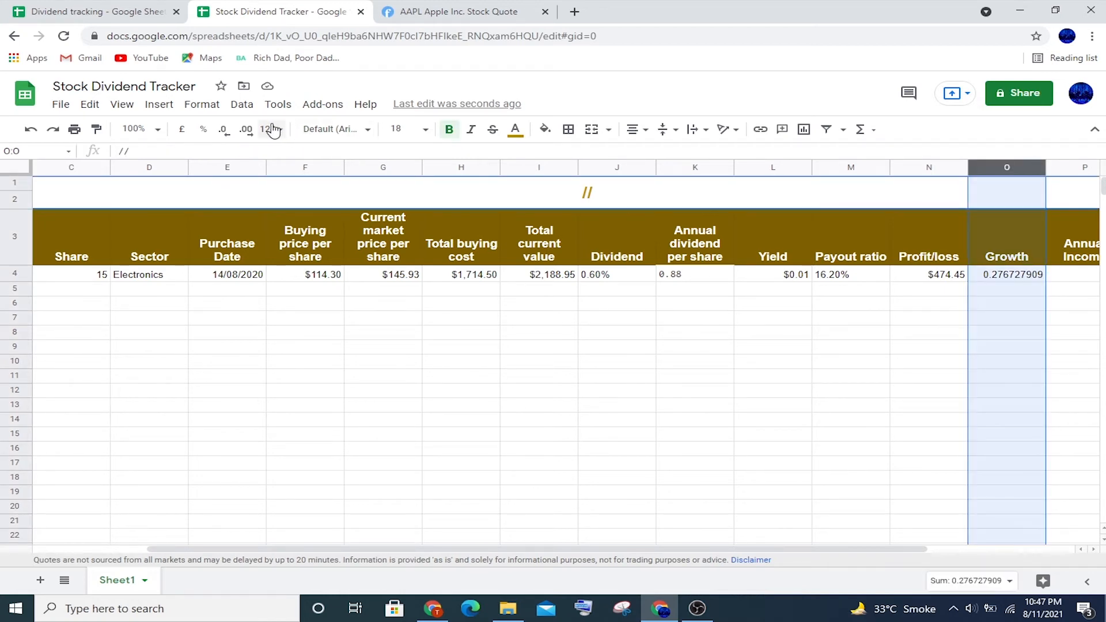
click(203, 129)
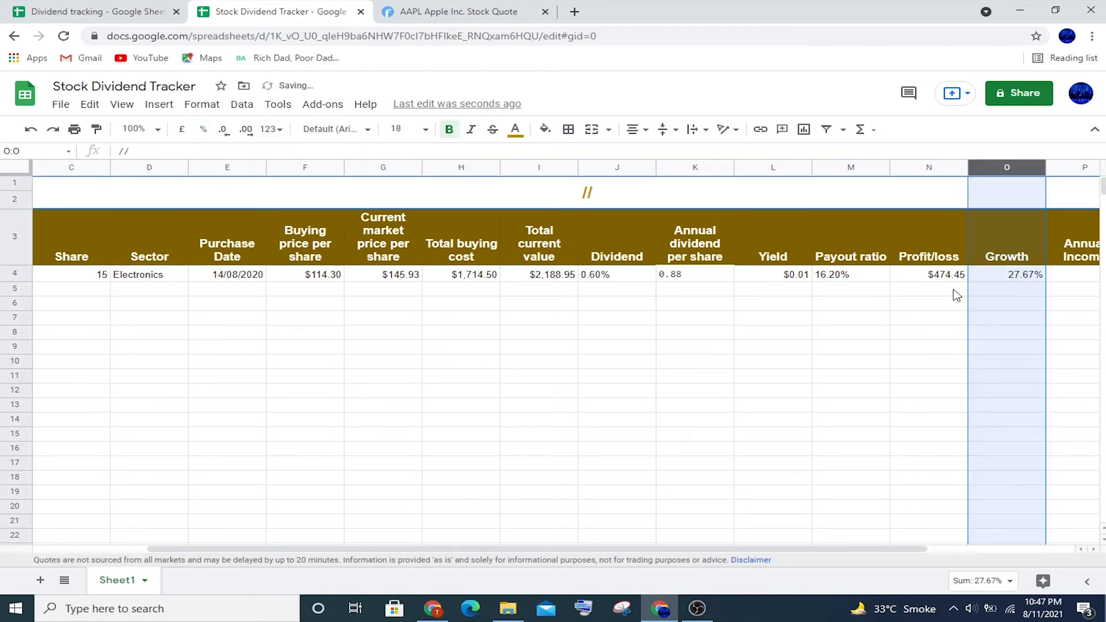
click(1029, 278)
drag(1046, 280, 1042, 339)
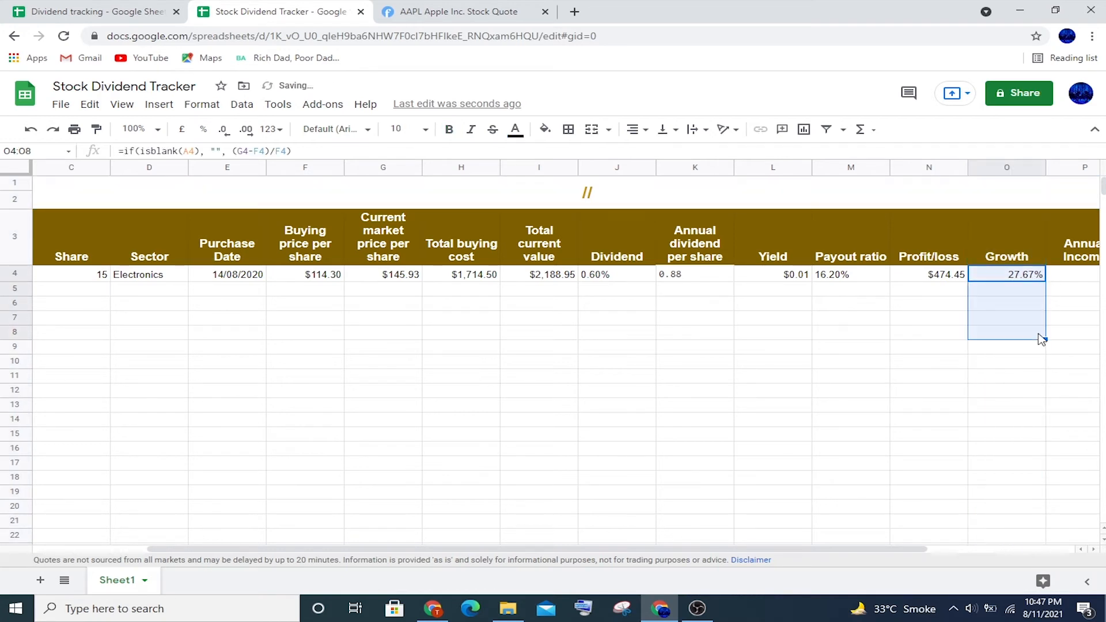
Enter =K4*C4 in P4 to calculate the annual income from the annual dividend per share and share count.
key(Right)
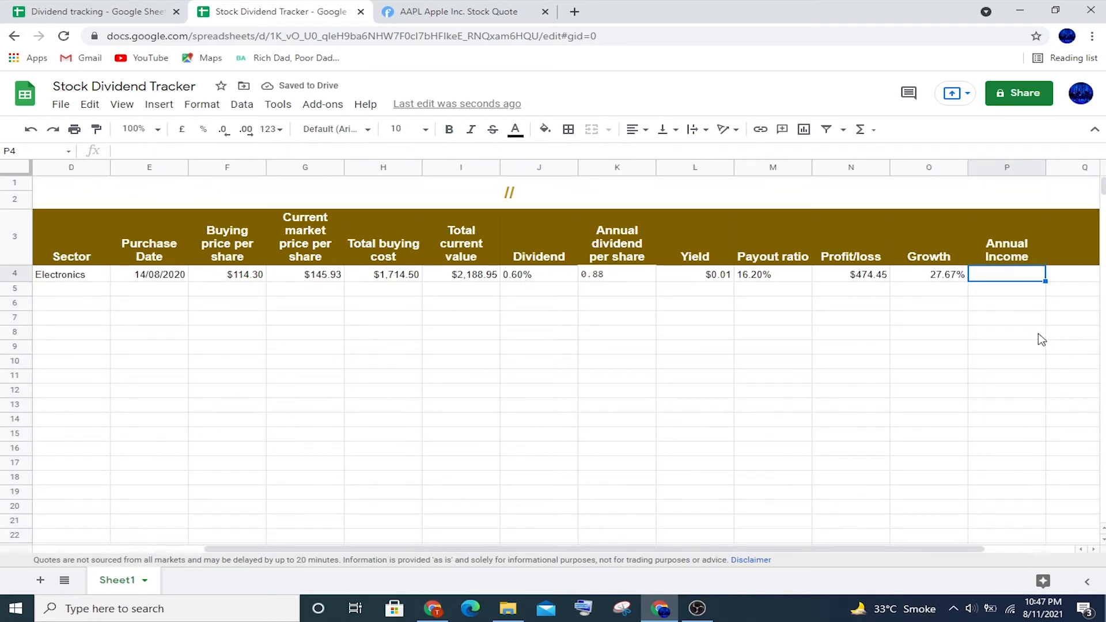
text(=)
click(635, 281)
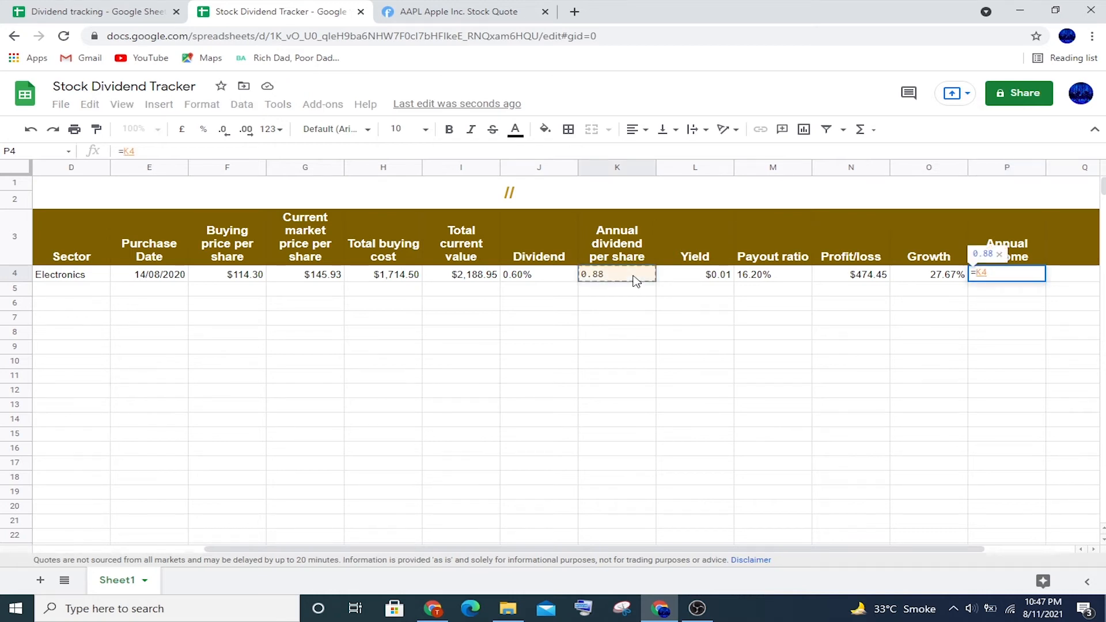
text(*)
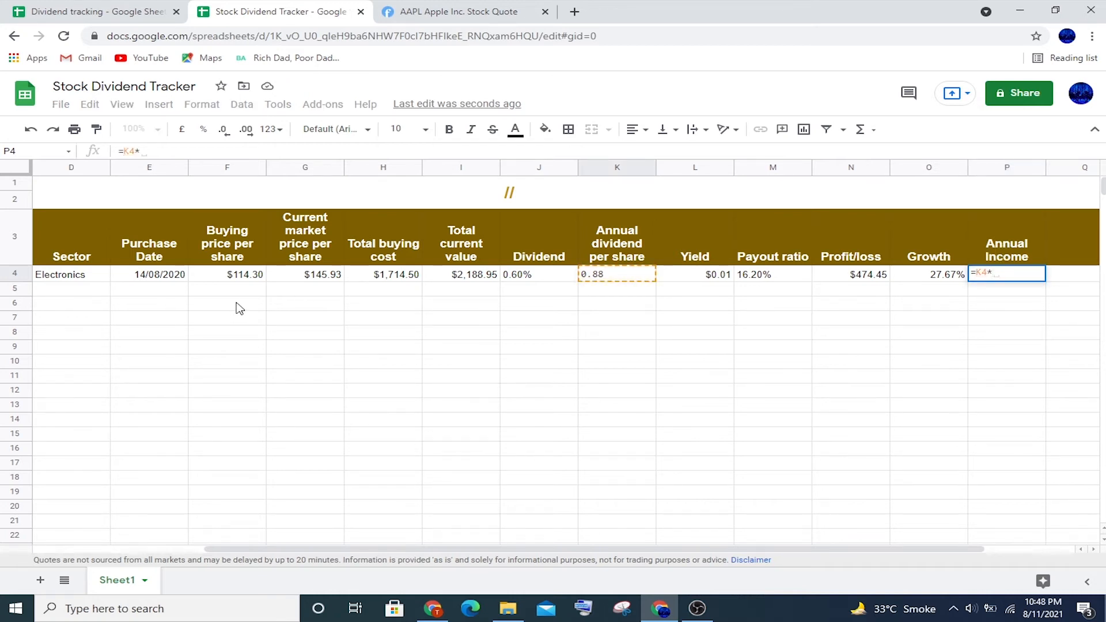
drag(242, 550, 167, 551)
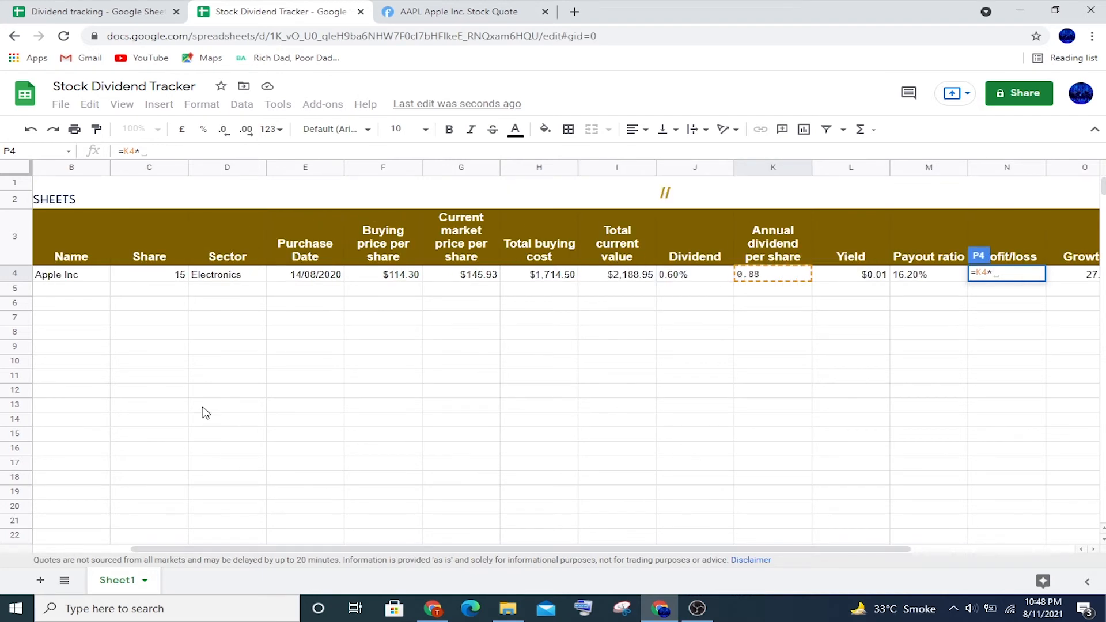
click(164, 277)
key(Return)
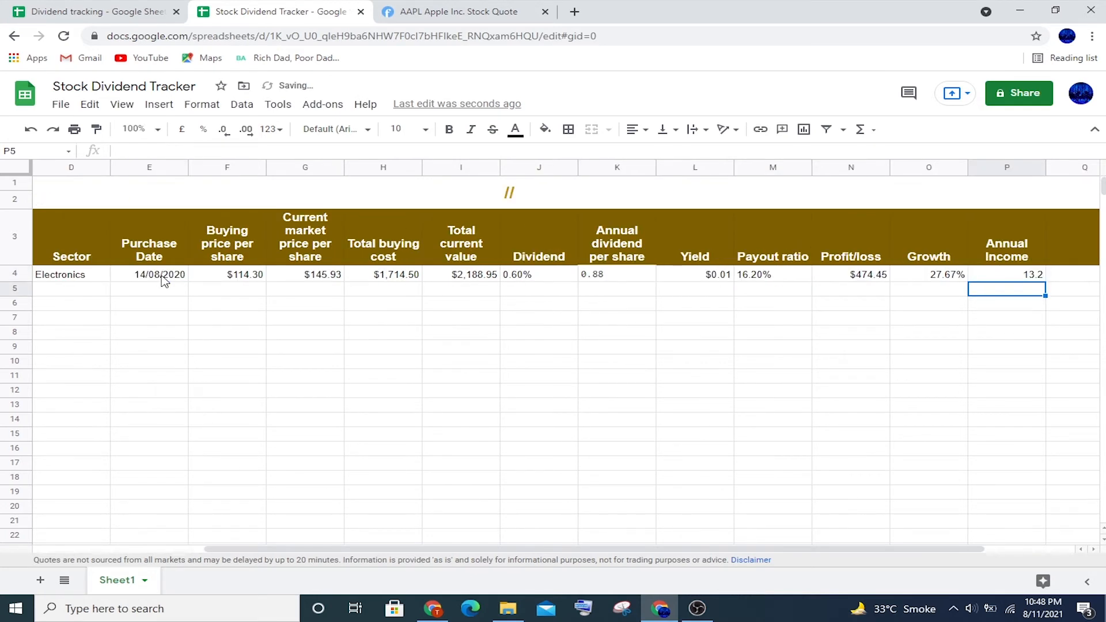
Add the copied if(isblank(A4), "", check to the P4 annual income formula and fill it down to P8.
click(1006, 274)
click(120, 150)
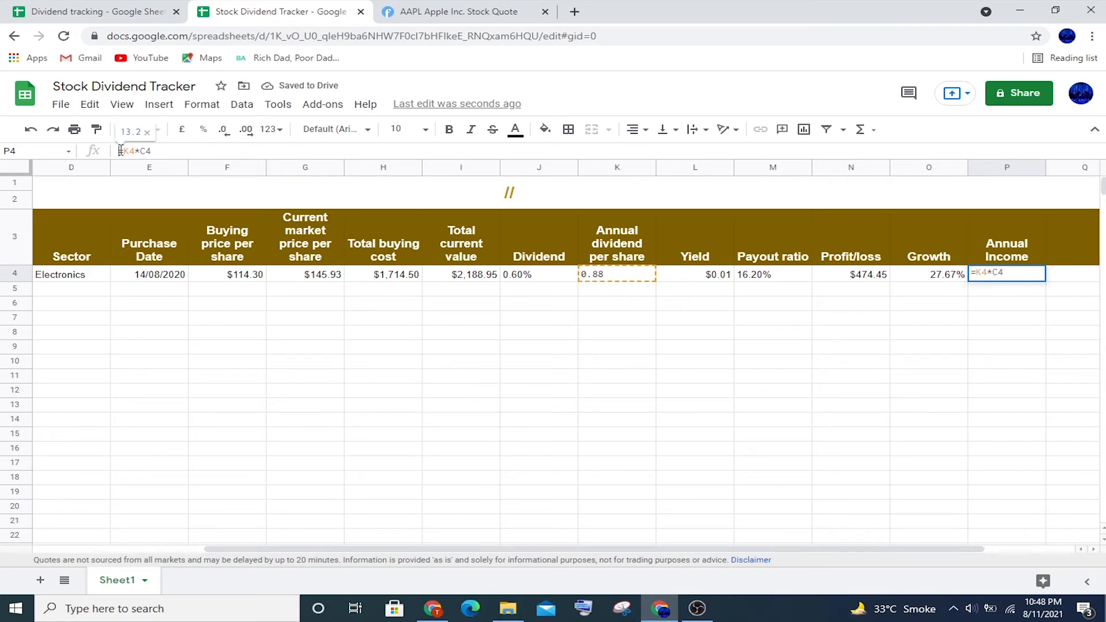
key(ctrl+v)
key(Return)
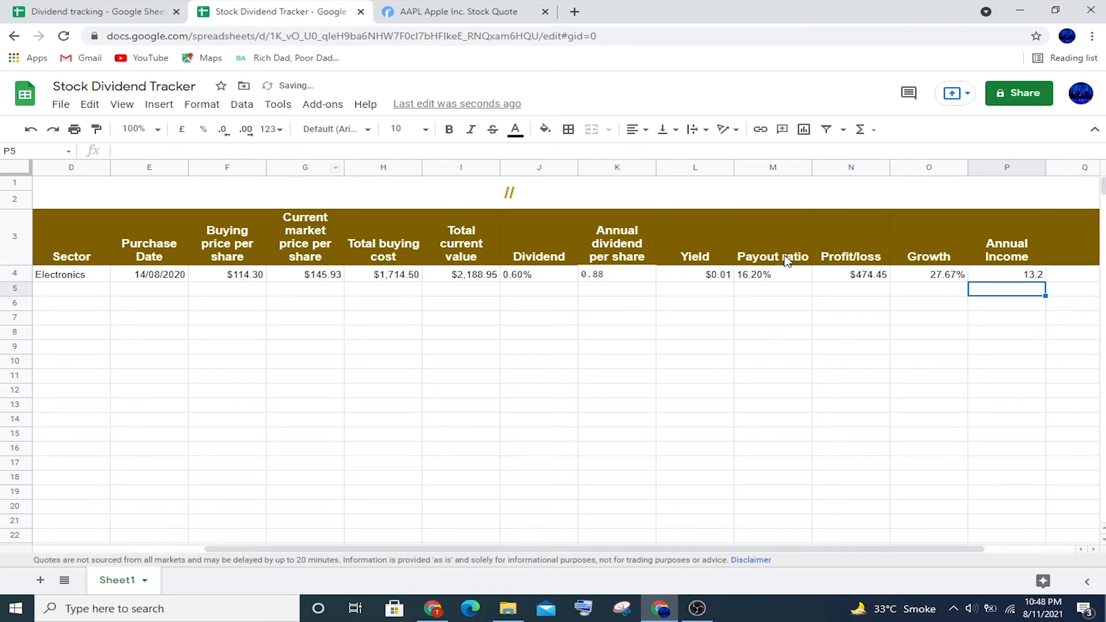
click(1041, 278)
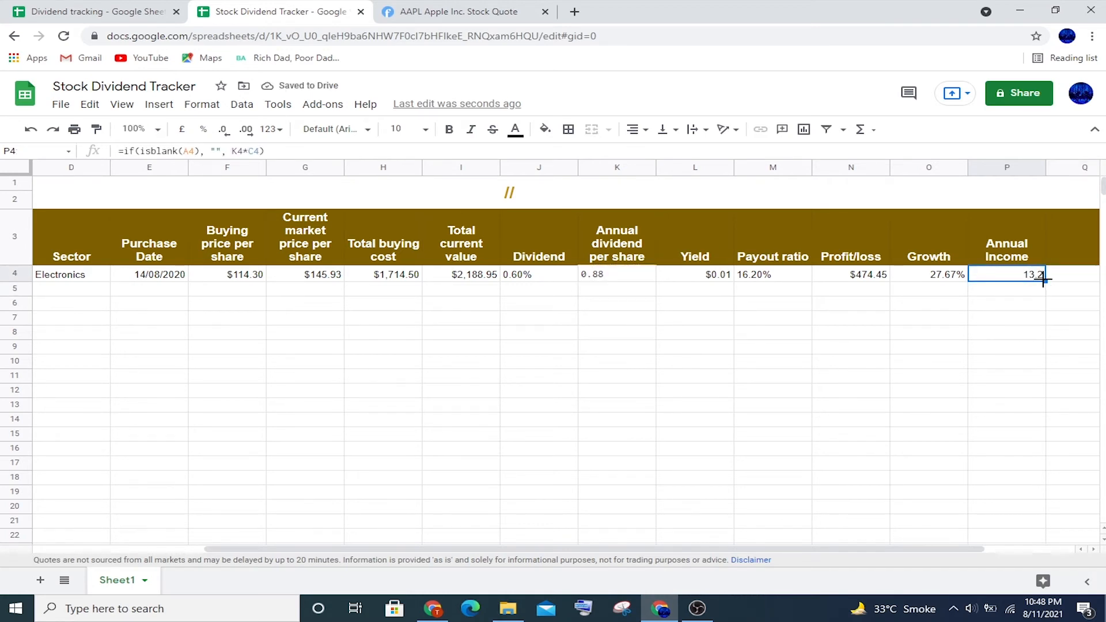
drag(1044, 280, 1039, 337)
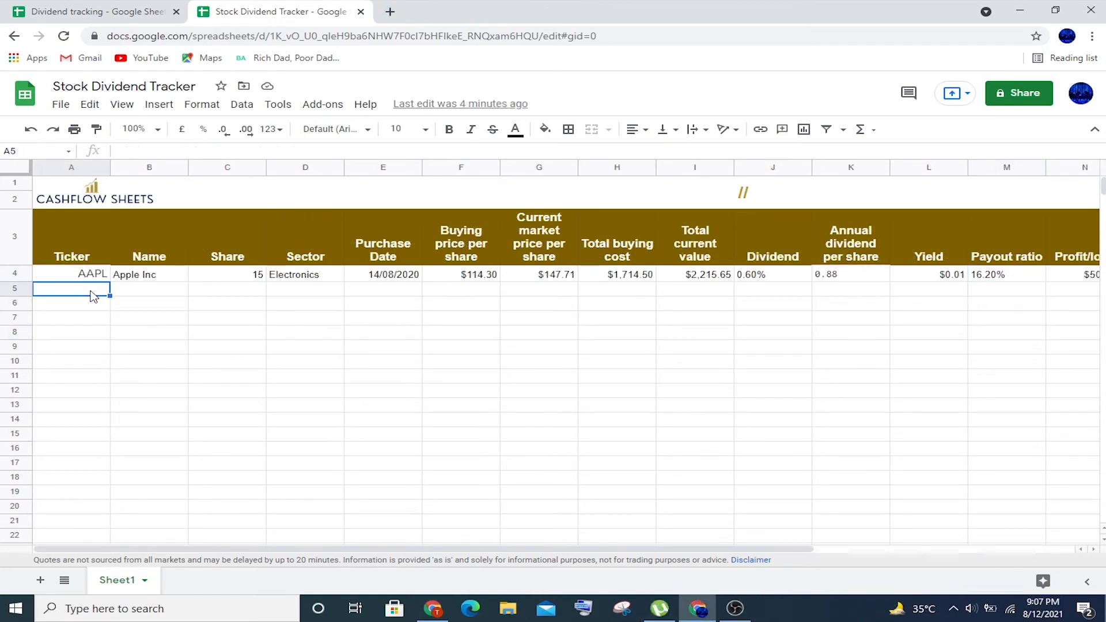
Search Google for "home depot ticker" in a new browser tab.
click(390, 12)
text(hom)
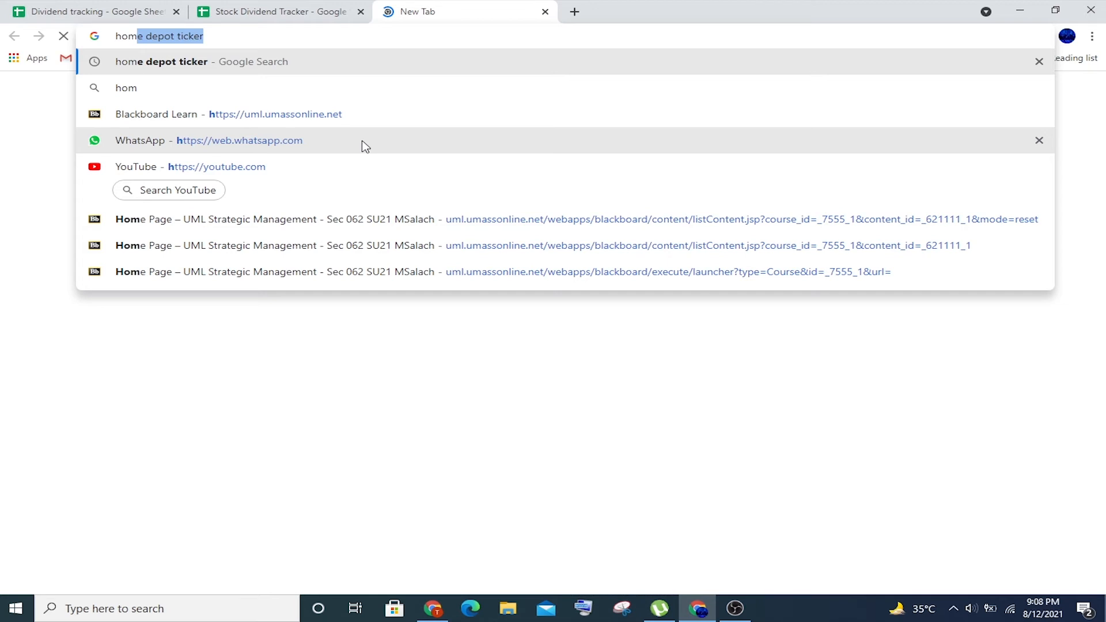
key(Return)
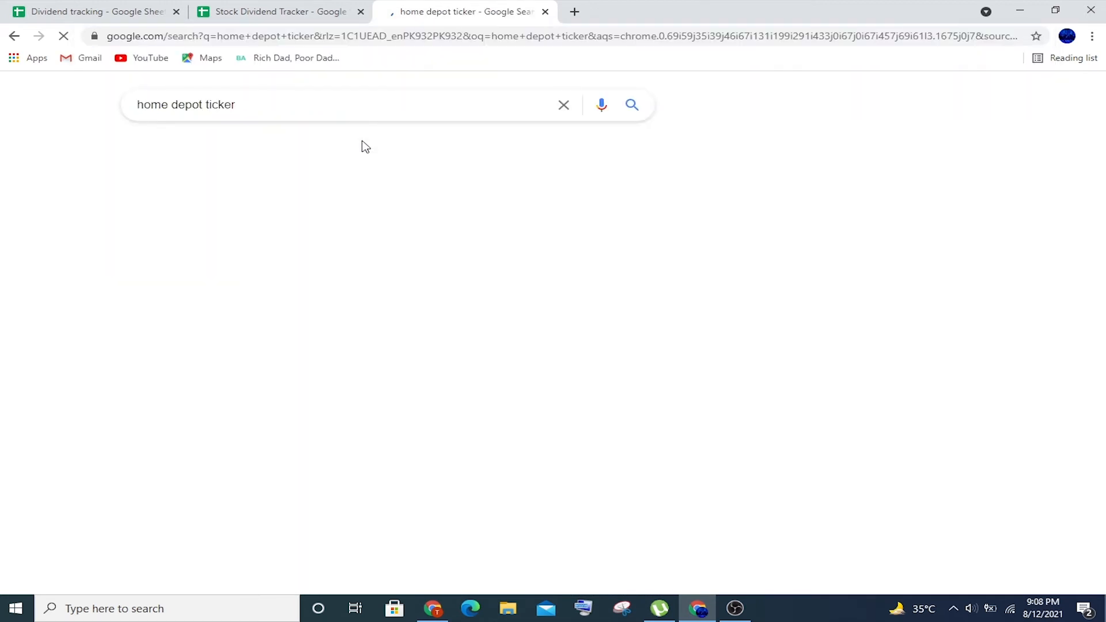
Return to the Stock Dividend Tracker sheet and enter ticker HD in A5 and a share count of 10 in C5.
key(ctrl+shift+Tab)
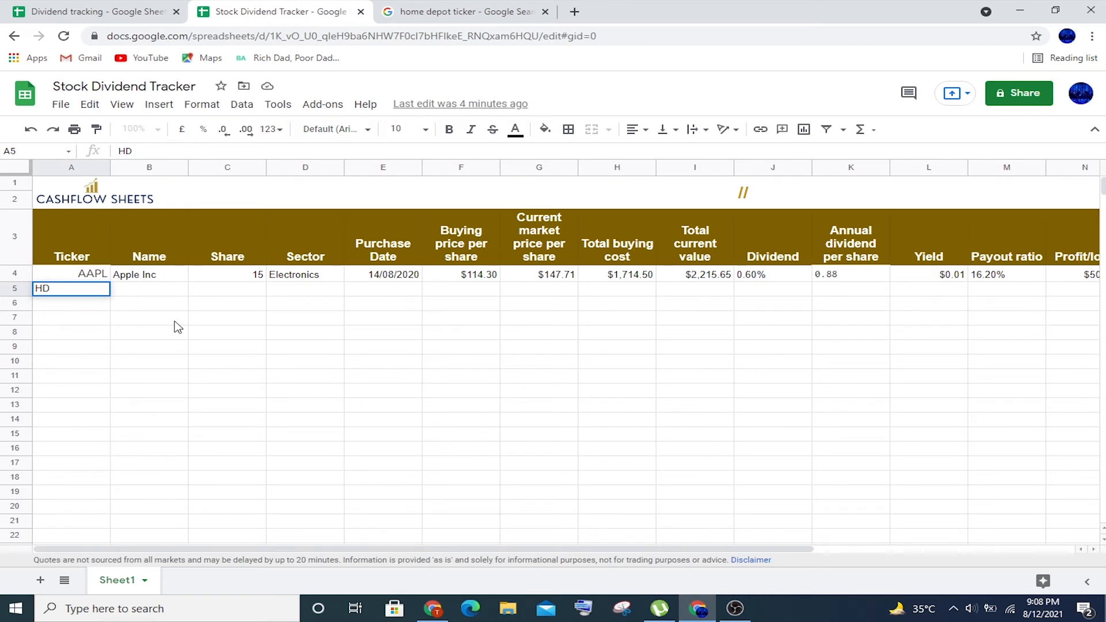
key(Tab)
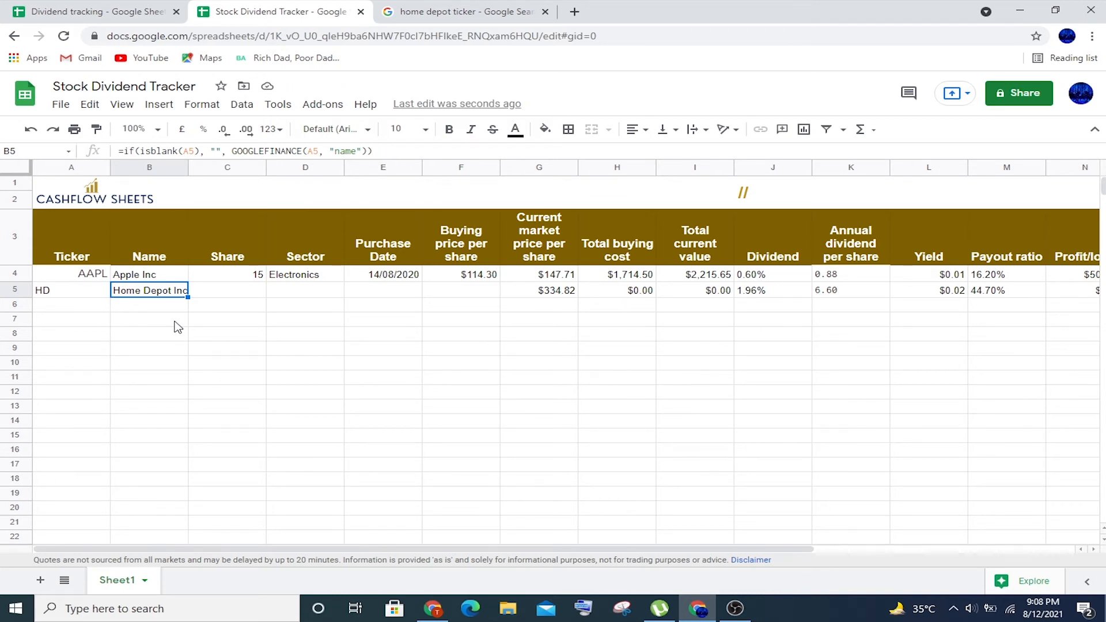
key(Right)
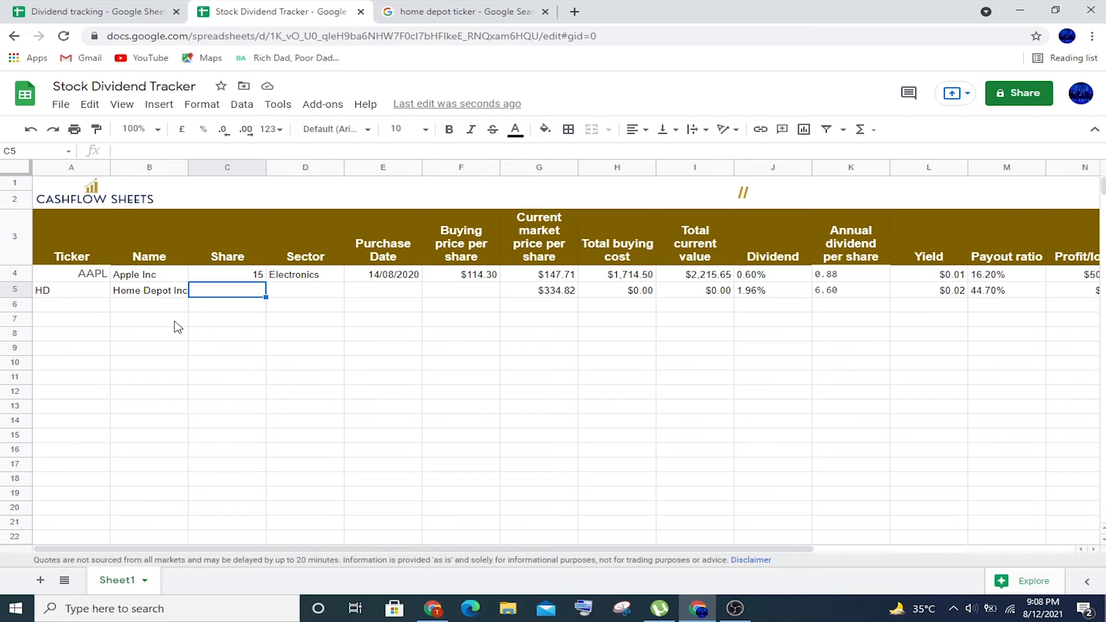
text(10)
key(Tab)
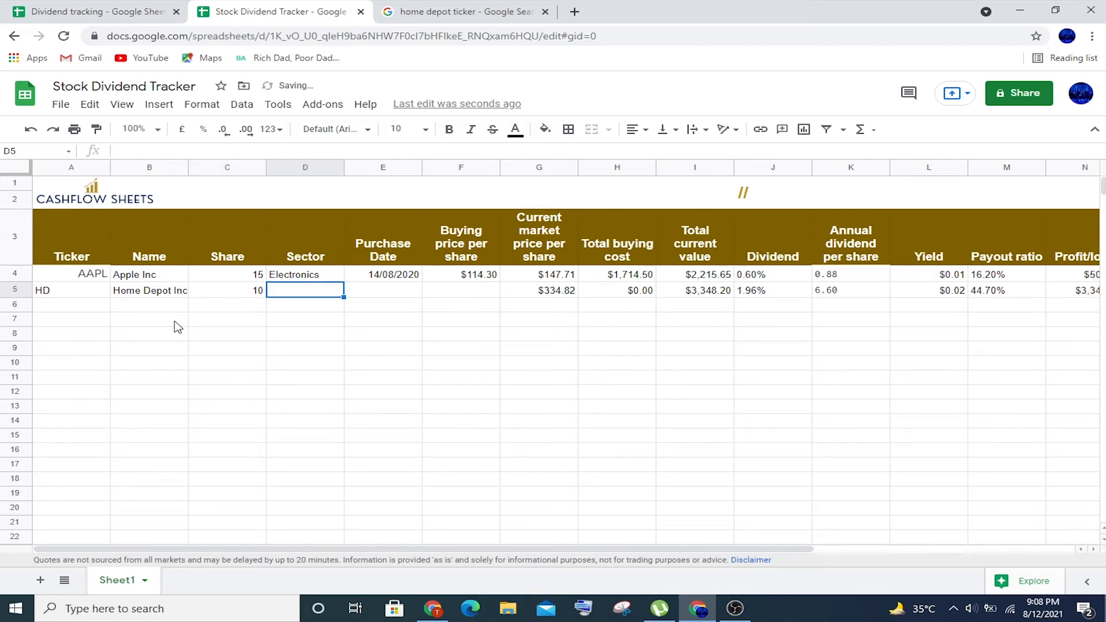
Complete the Home Depot row with sector Consumer Discretionary, purchase date 21/8/2020 and buying price per share 280.
text(Consumer Discretionar)
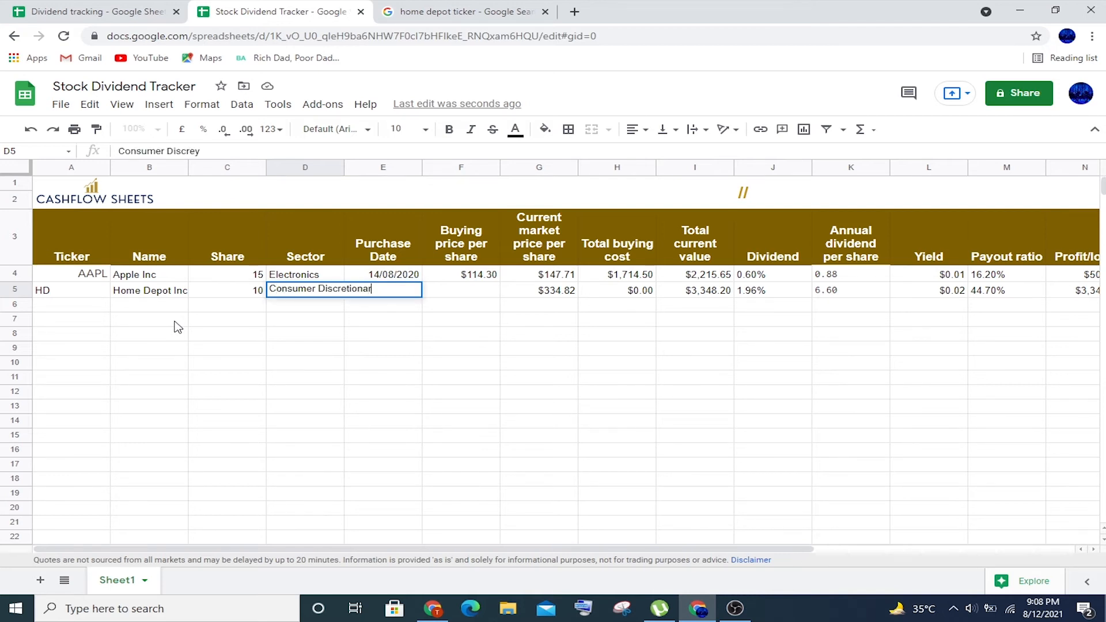
text(y)
key(Tab)
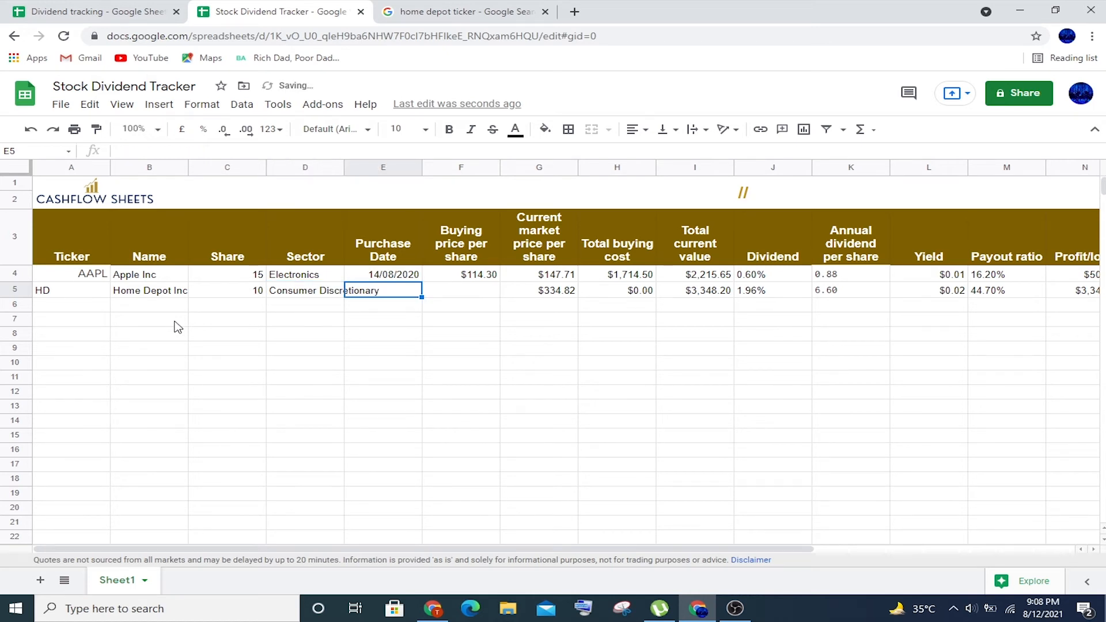
text(21)
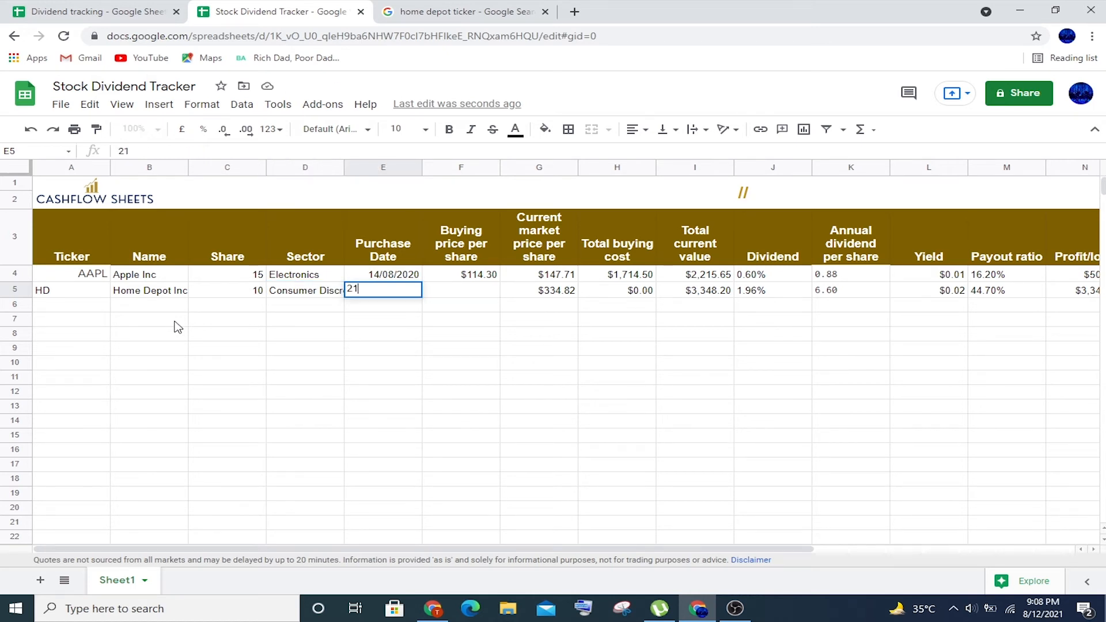
text(/8/2020)
key(Tab)
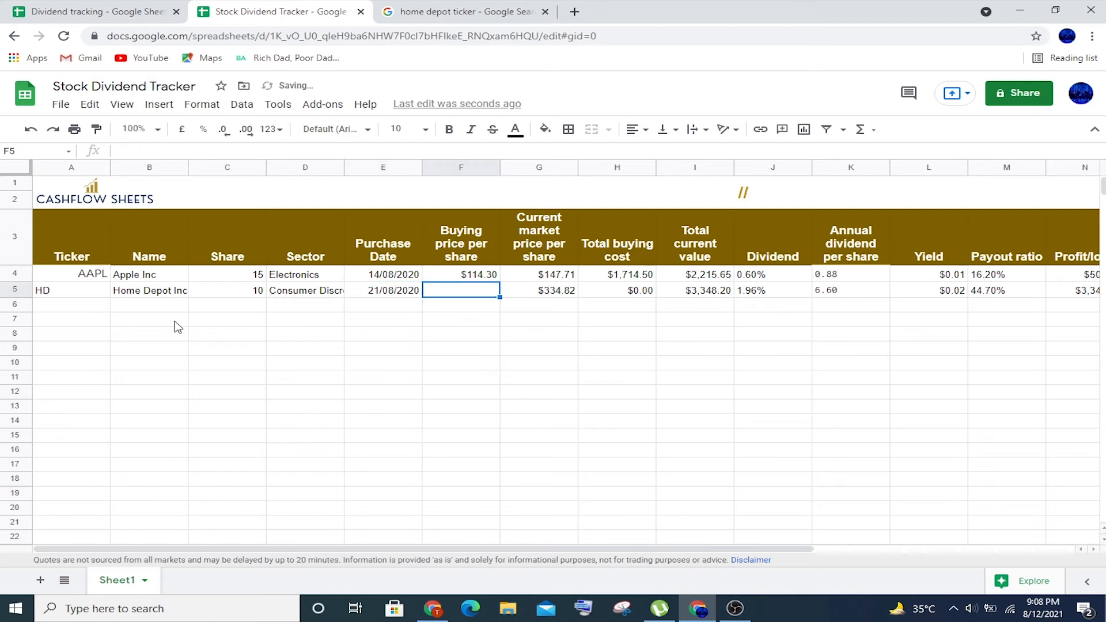
text(280)
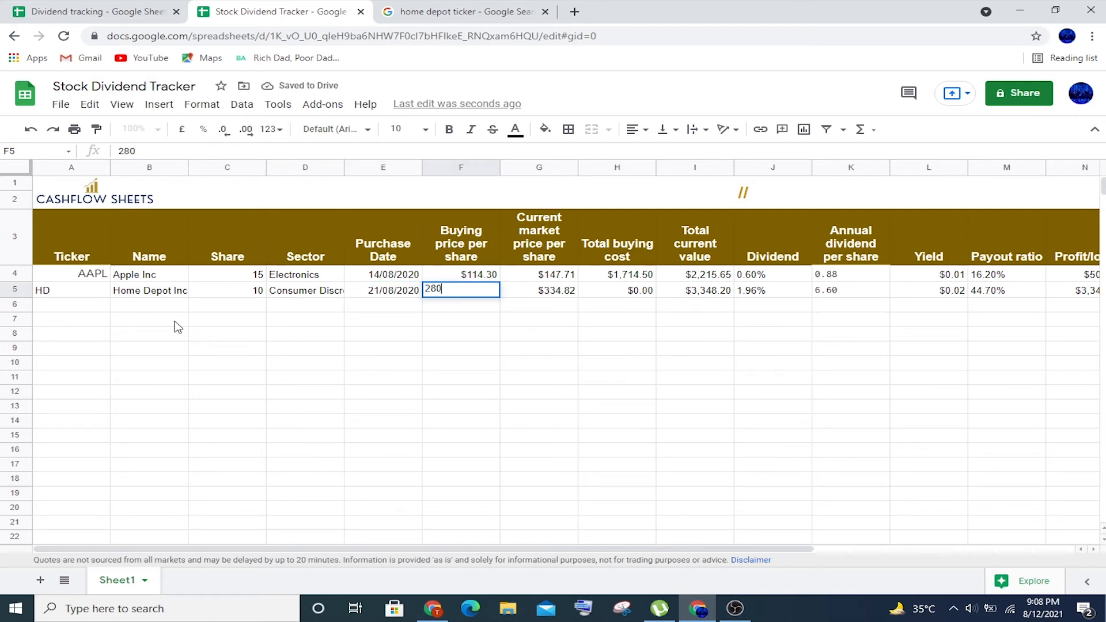
key(Tab)
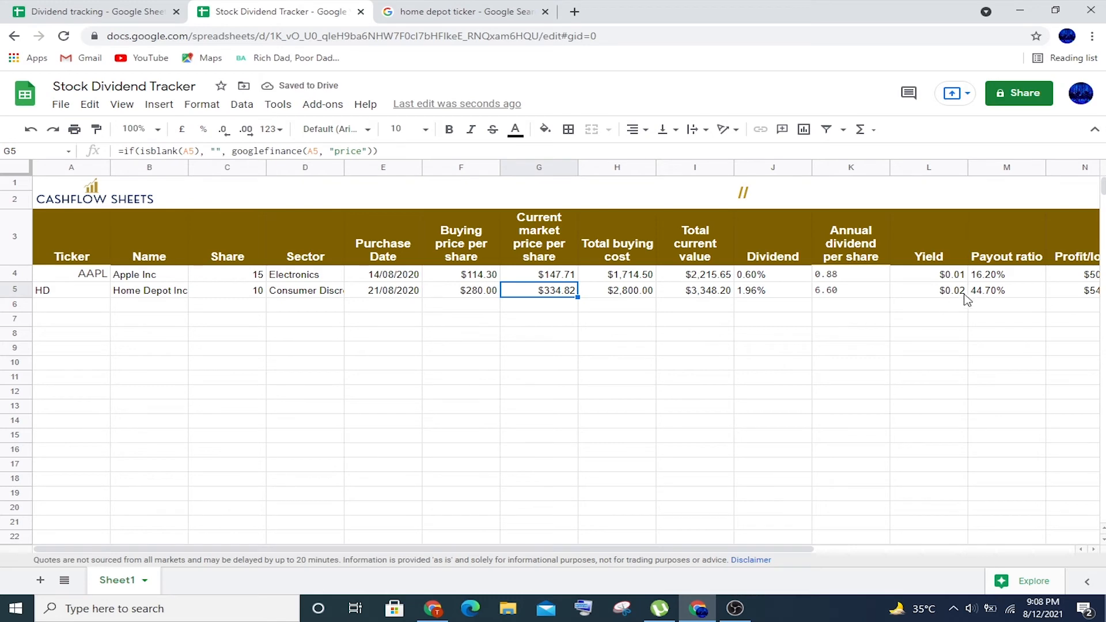
drag(773, 550, 903, 555)
Select A6 for the next ticker and search Google for "tredegar corporation ticker" in the existing search tab.
click(91, 314)
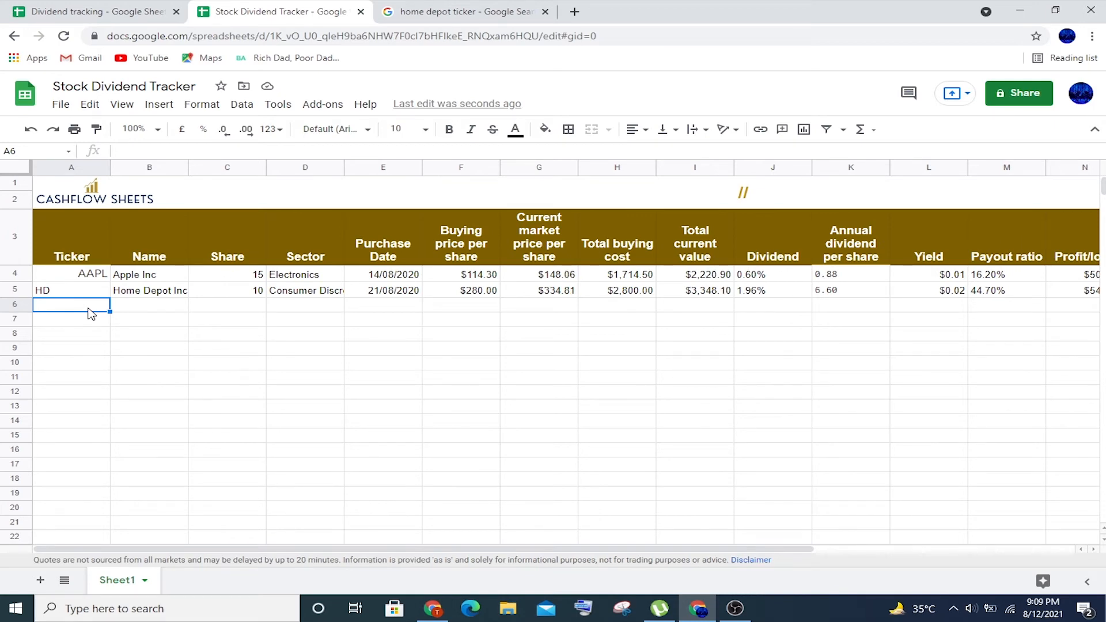
click(450, 8)
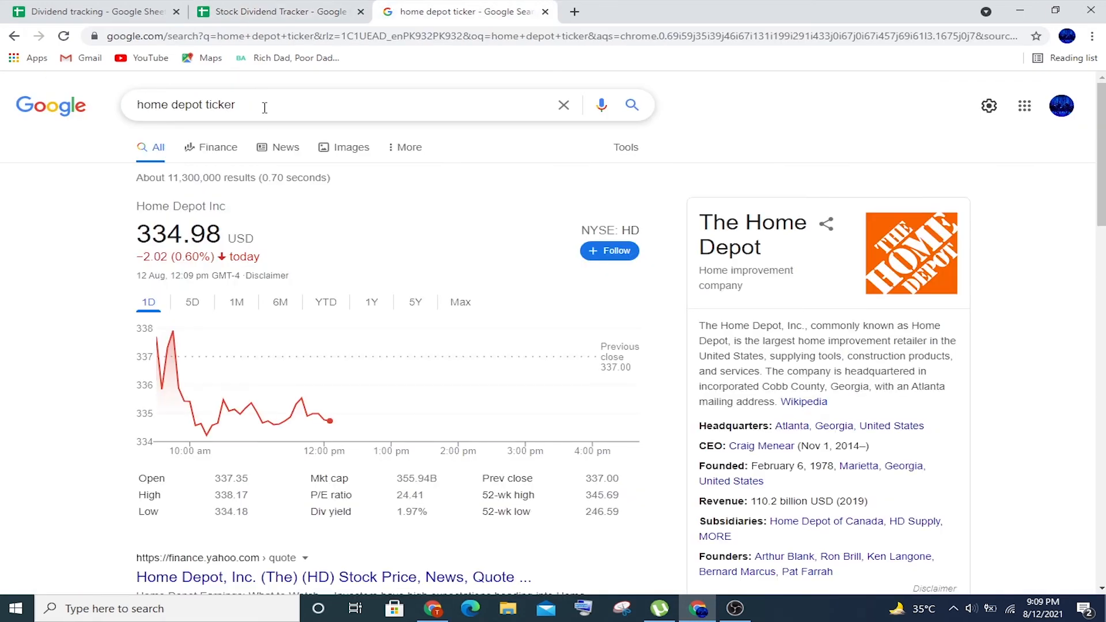
triple_click(139, 109)
text(tre)
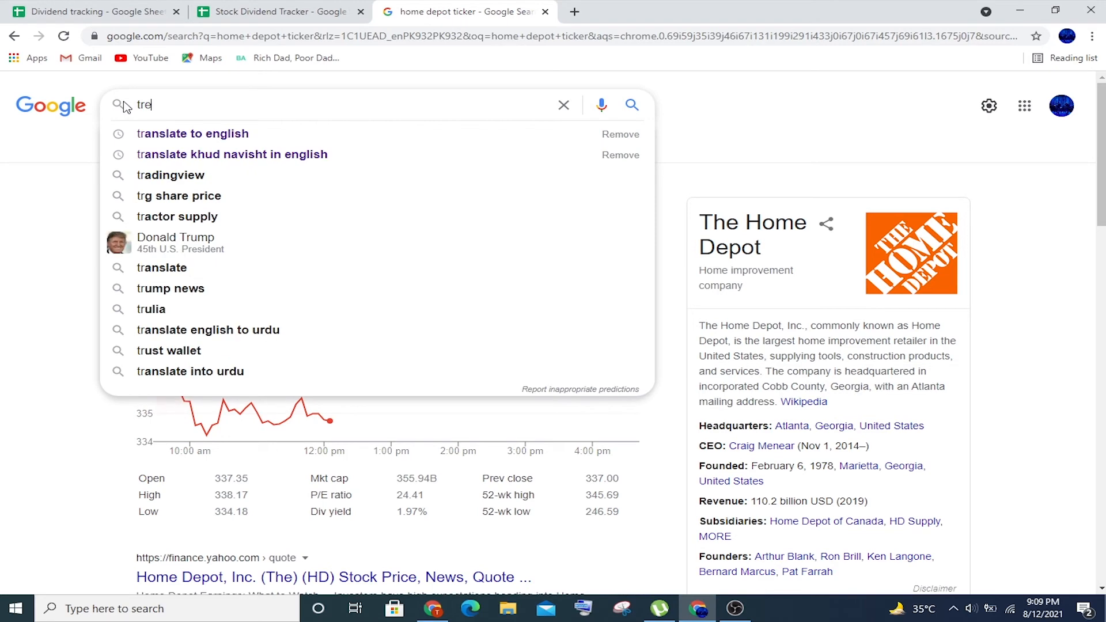
text(dege)
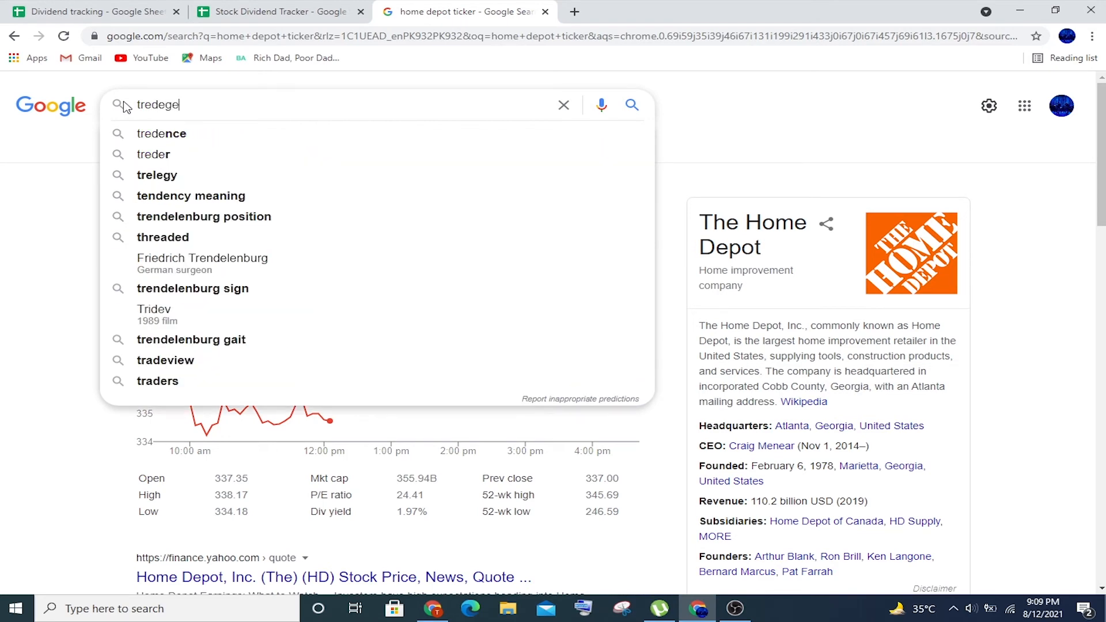
key(BackSpace)
text(a)
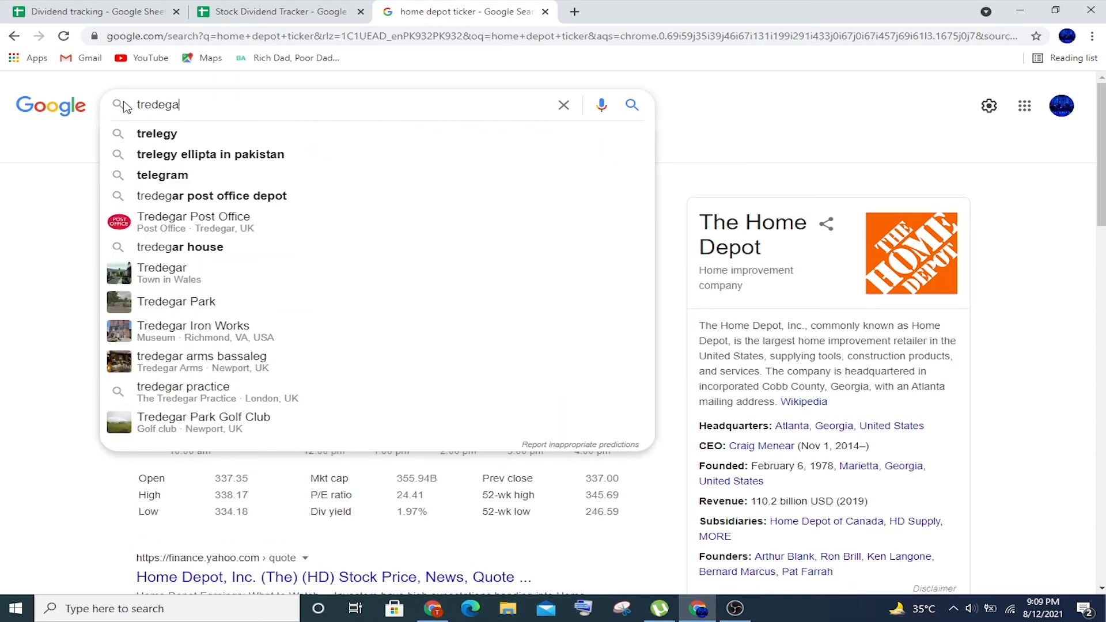
text(r corpor)
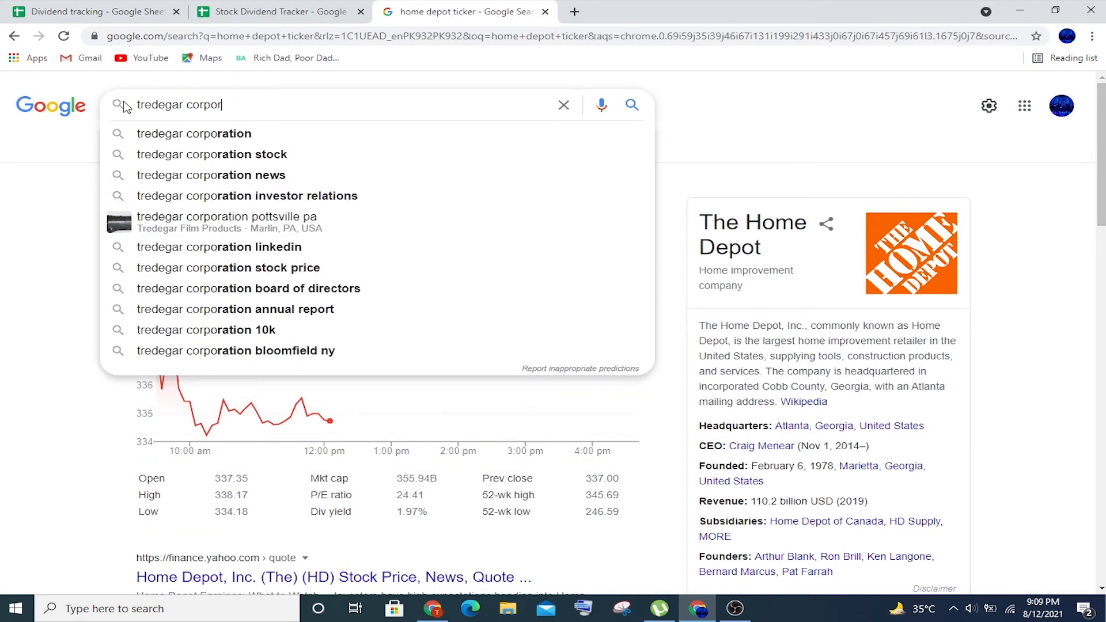
text(ation ticker)
key(Return)
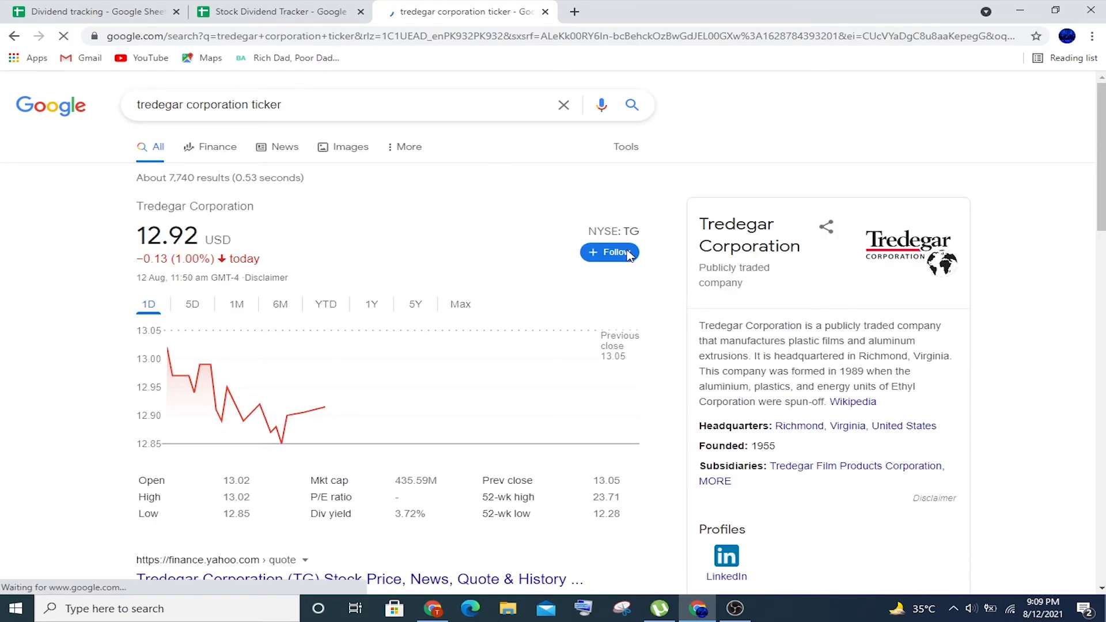
Return to the Stock Dividend Tracker sheet and enter ticker TG in A6 and a share count of 7 in C6.
click(320, 11)
text(TG)
key(Tab)
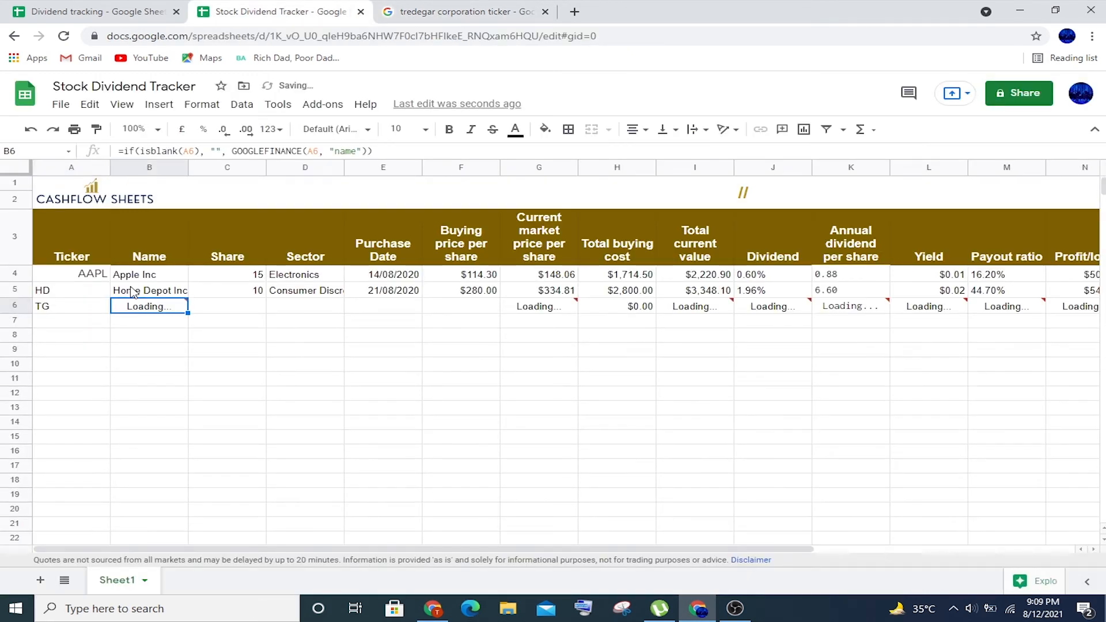
key(Tab)
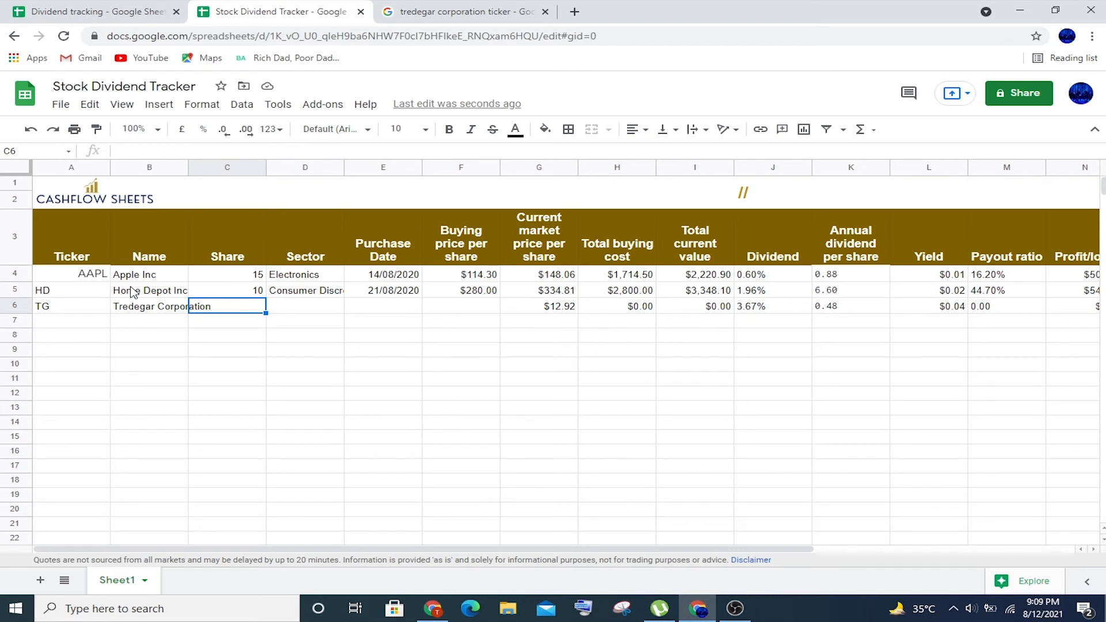
text(7)
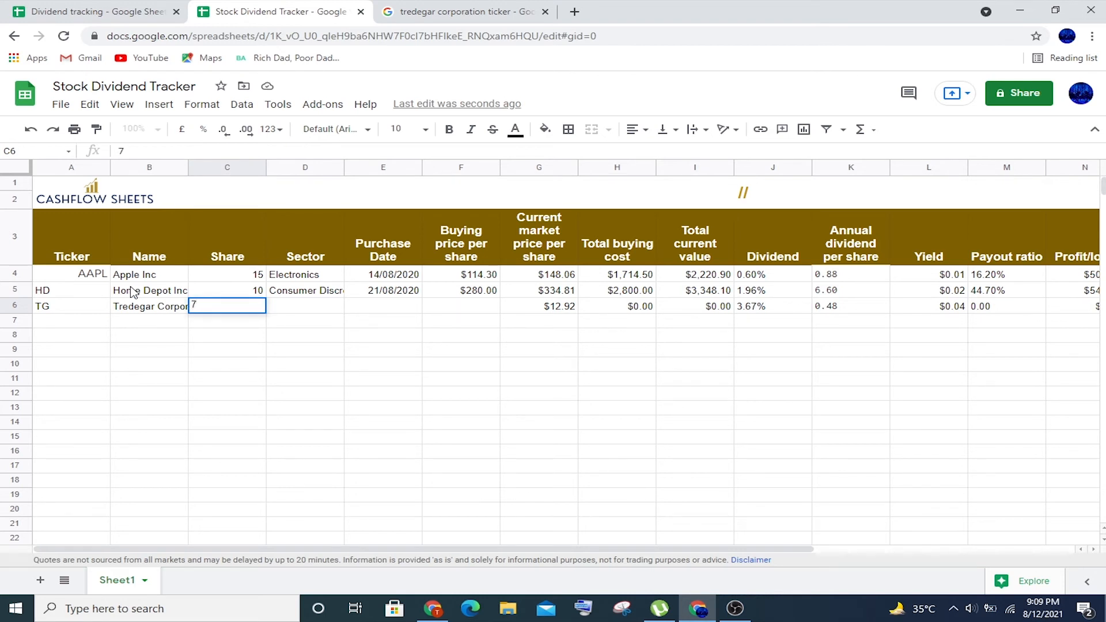
key(Tab)
Complete the Tredegar row with sector Materials, purchase date 8/9/2020 and buying price per share 17.3.
text(Materials)
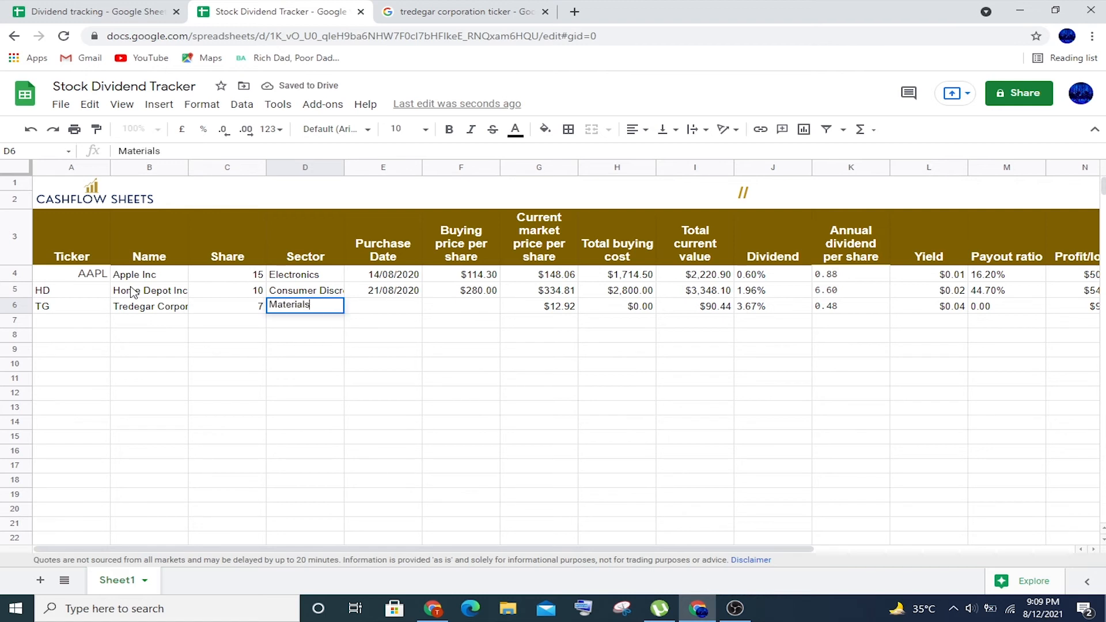
key(Tab)
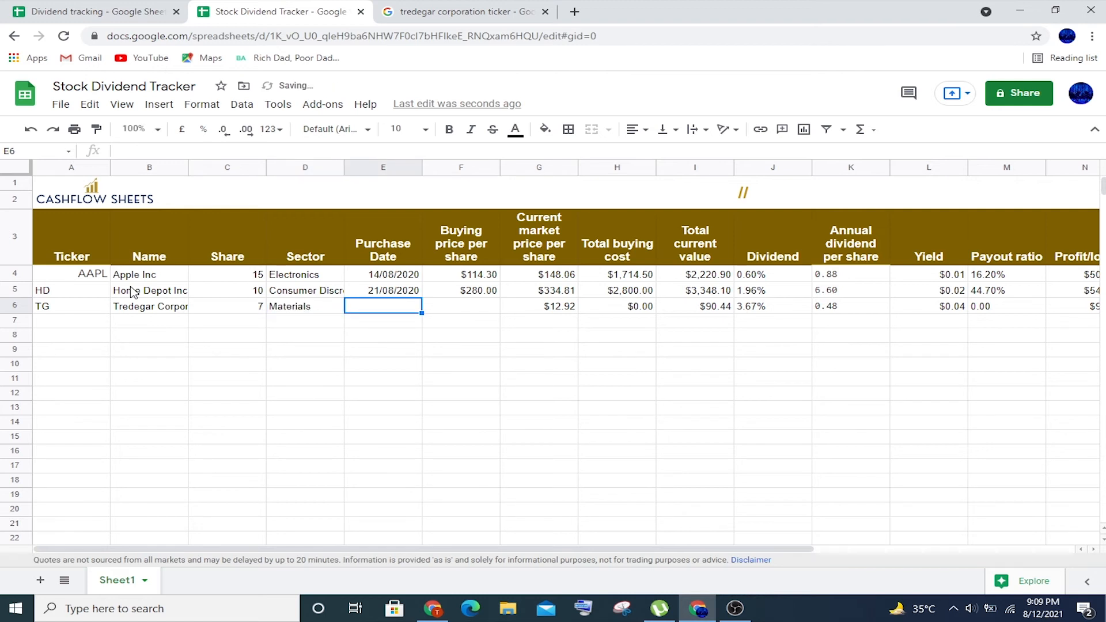
text(8/9/2020)
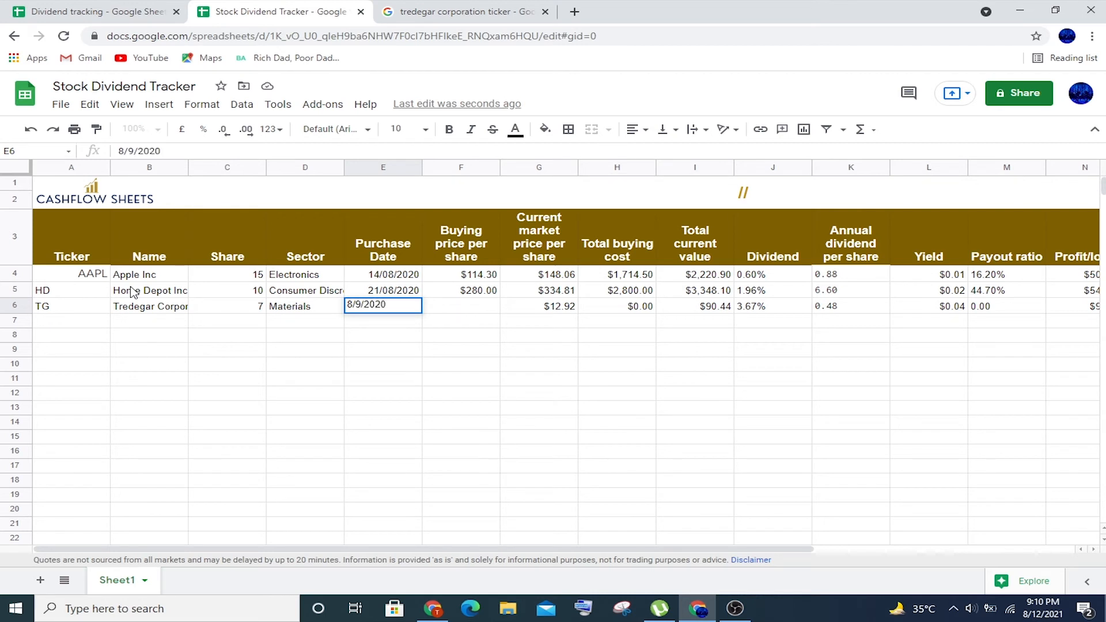
key(Tab)
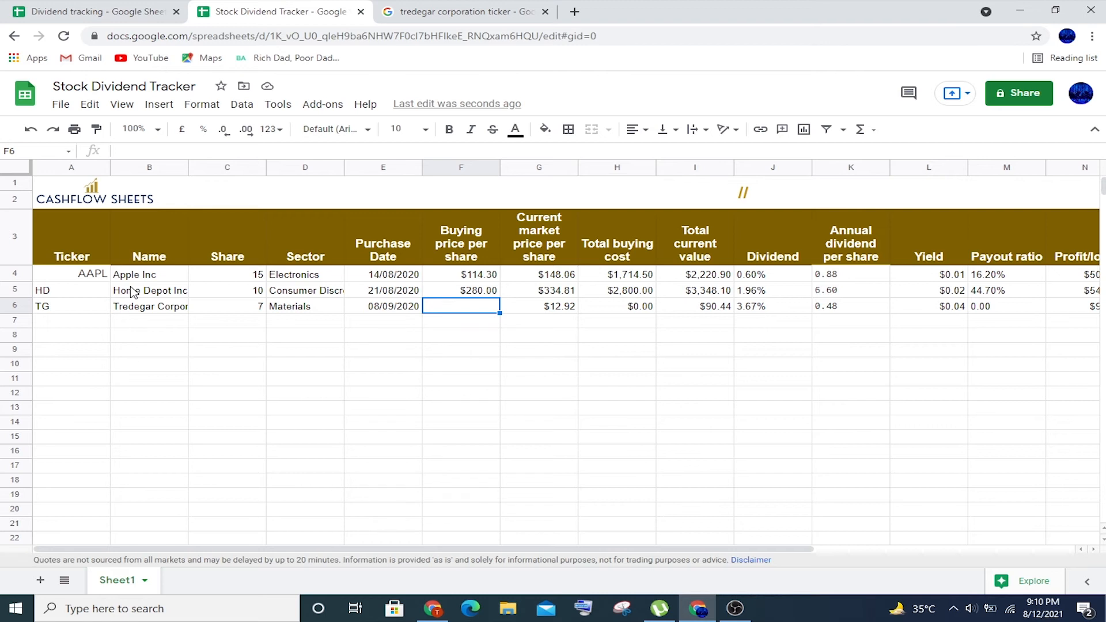
text(17.3)
key(Tab)
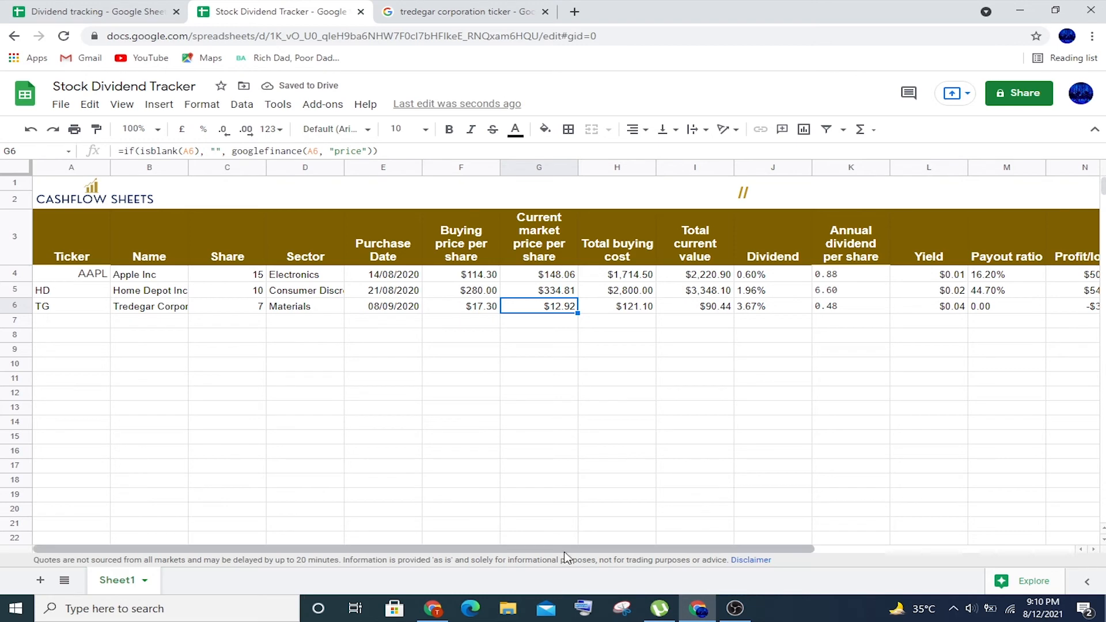
drag(565, 551, 301, 554)
Select A7 for the next ticker and search Google for "Amc entertainment ticker" in the existing search tab.
click(80, 321)
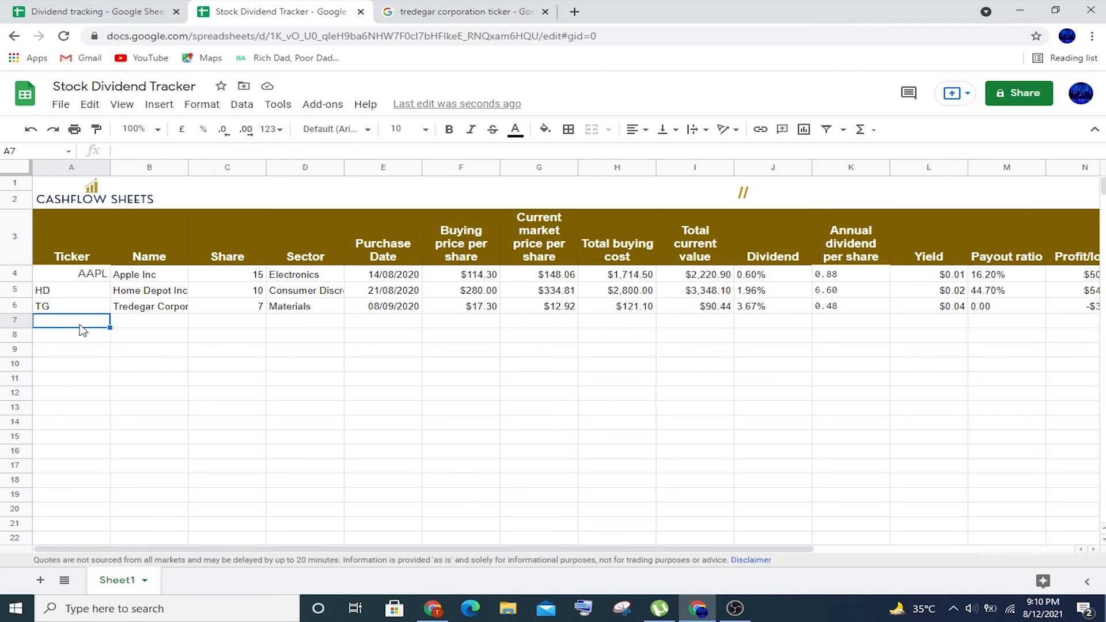
click(449, 12)
drag(253, 109, 110, 105)
text(Amc entertainment ticker)
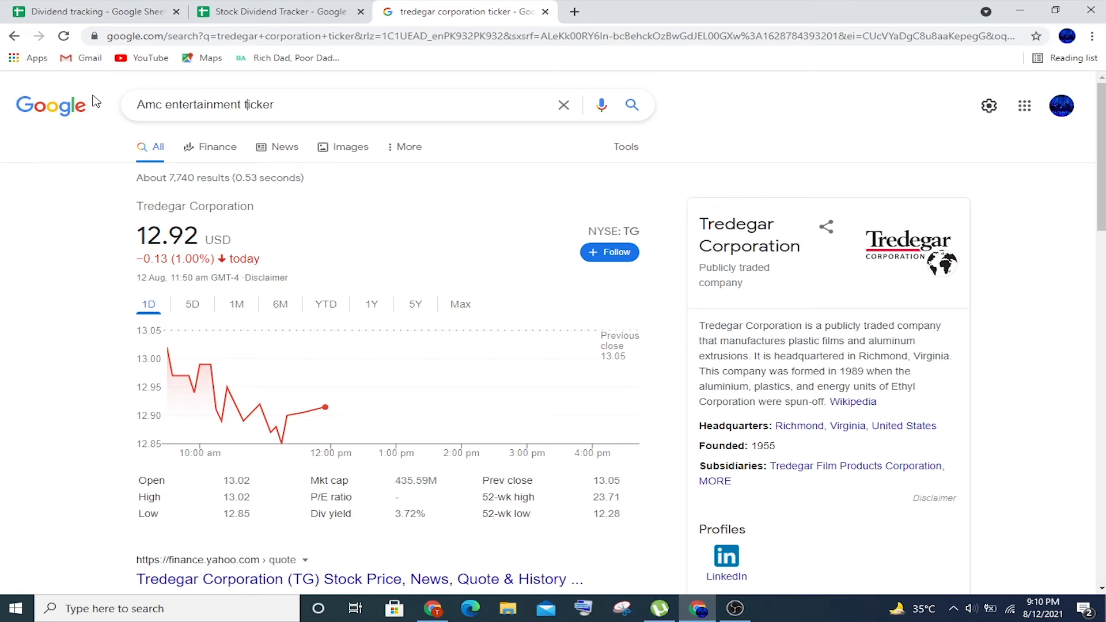
key(Return)
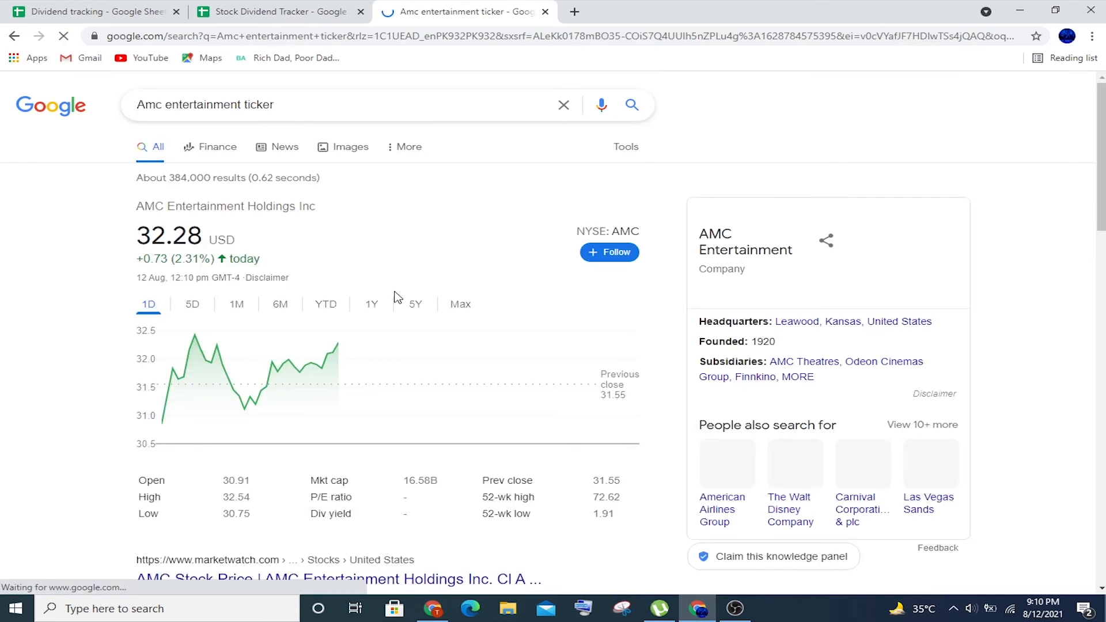
Return to the Stock Dividend Tracker sheet and enter ticker AMC in A7 and a share count of 25 in C7.
click(283, 11)
text(AMC)
key(Tab)
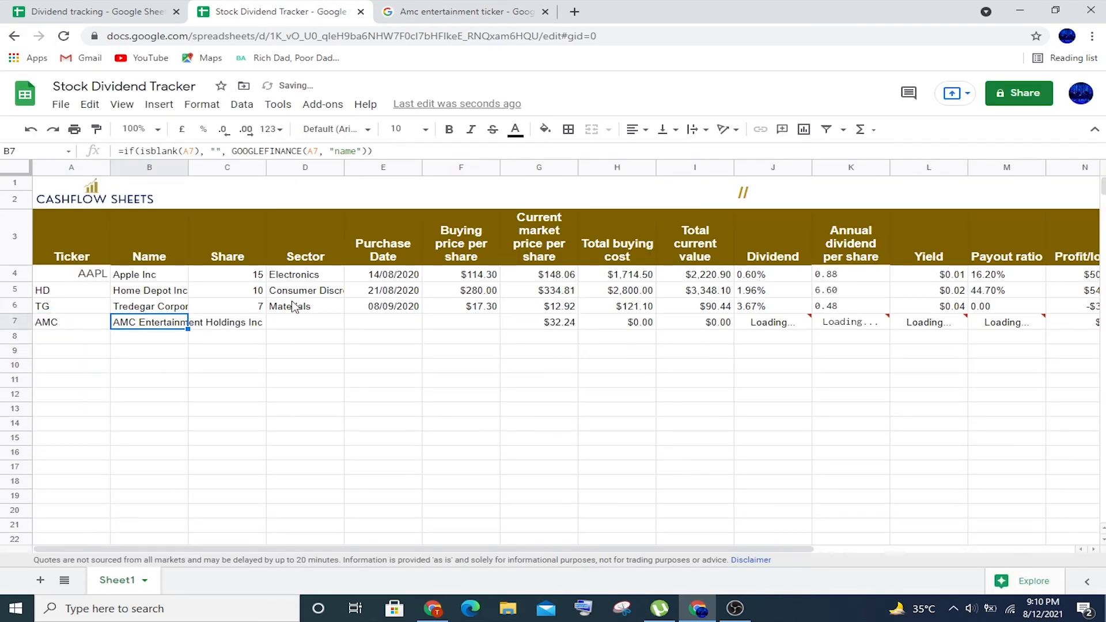
key(Tab)
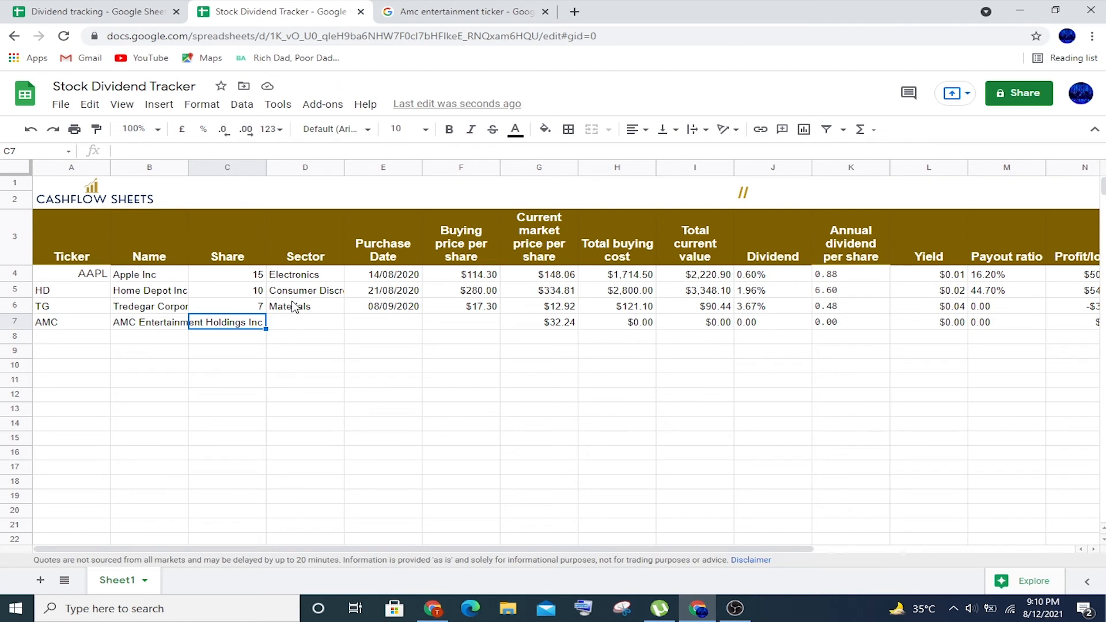
text(25)
key(Tab)
Complete the AMC row with sector Information Technology, purchase date 20/10/2020 and buying price per share 23.3.
text(In)
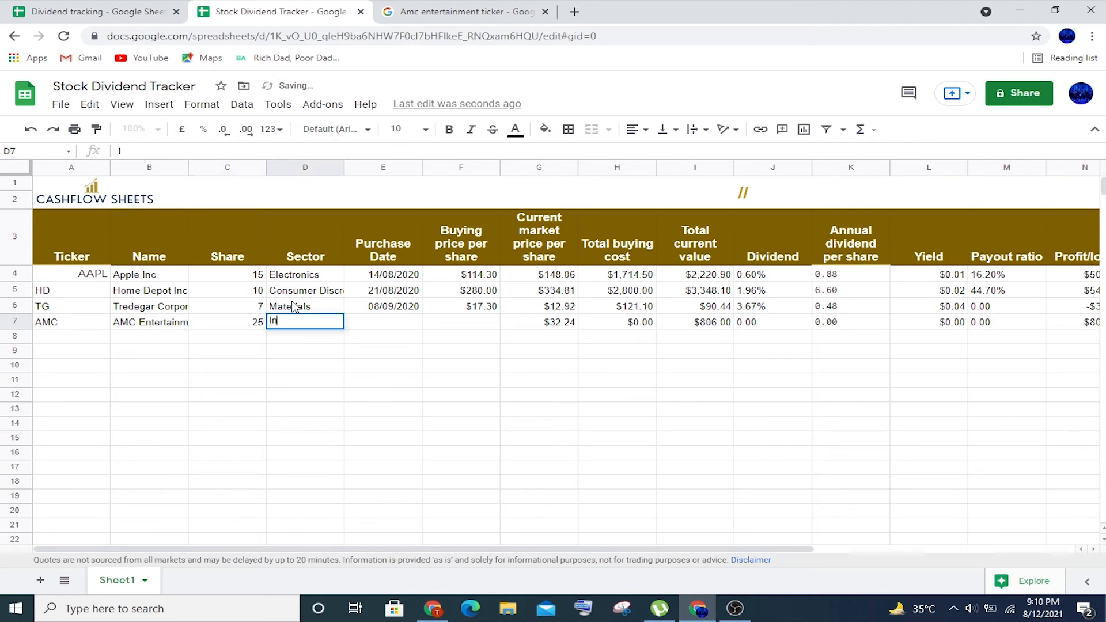
text(formation Technology)
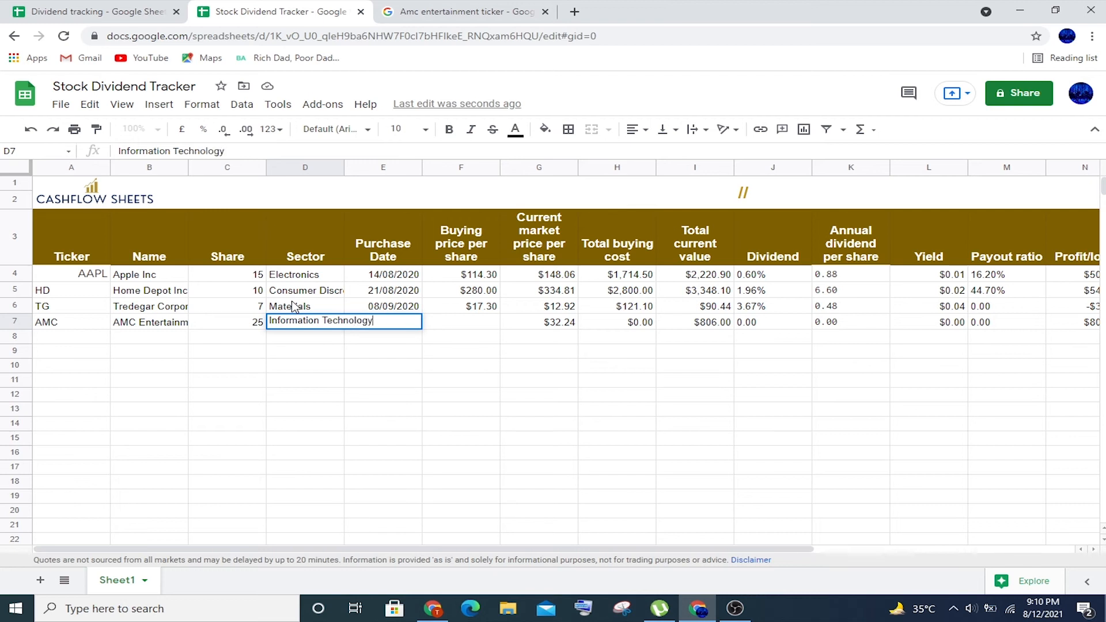
key(Tab)
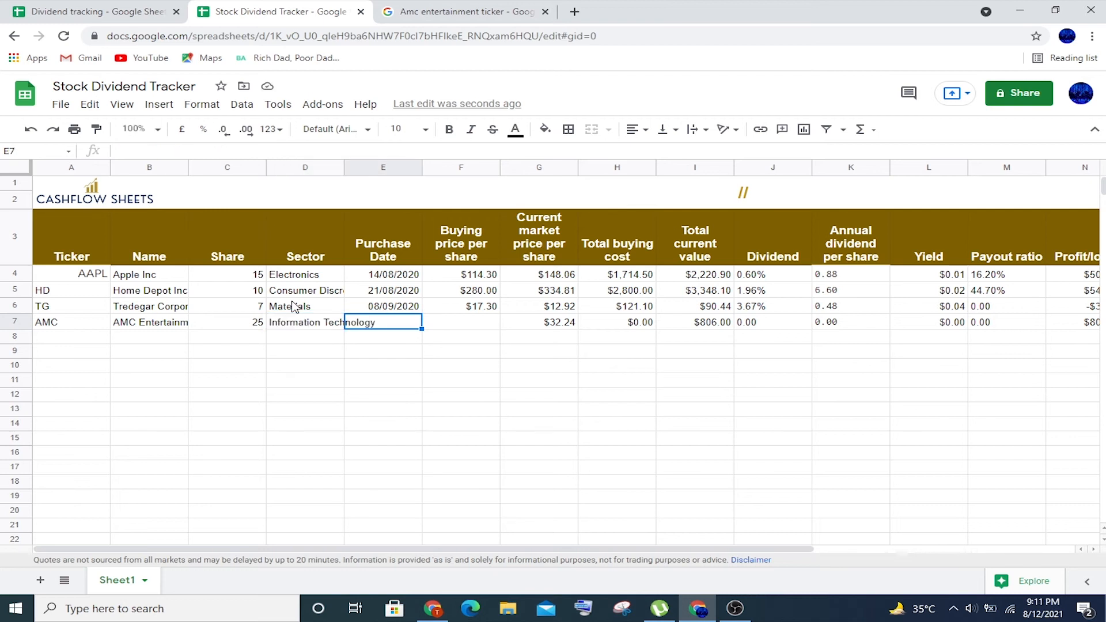
text(20/10/2020)
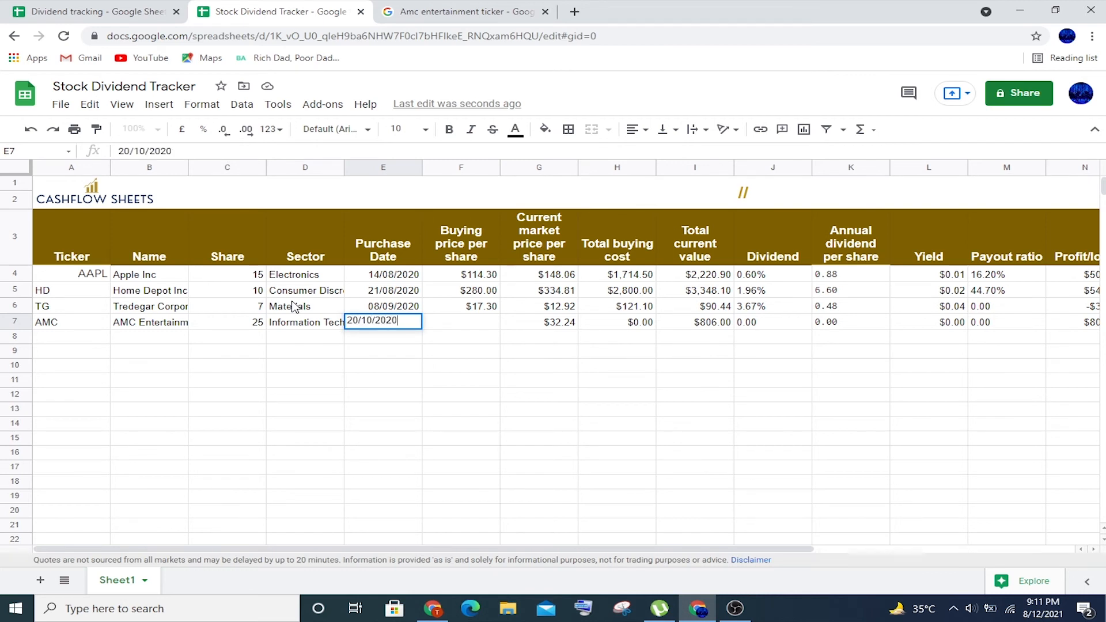
key(Tab)
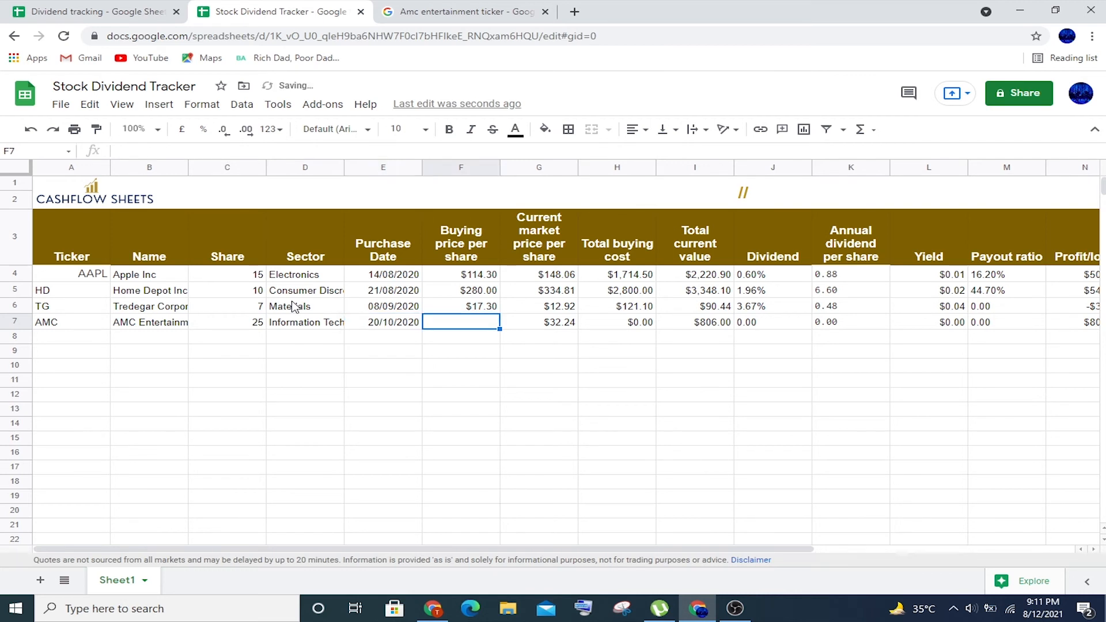
text(23.3)
key(Tab)
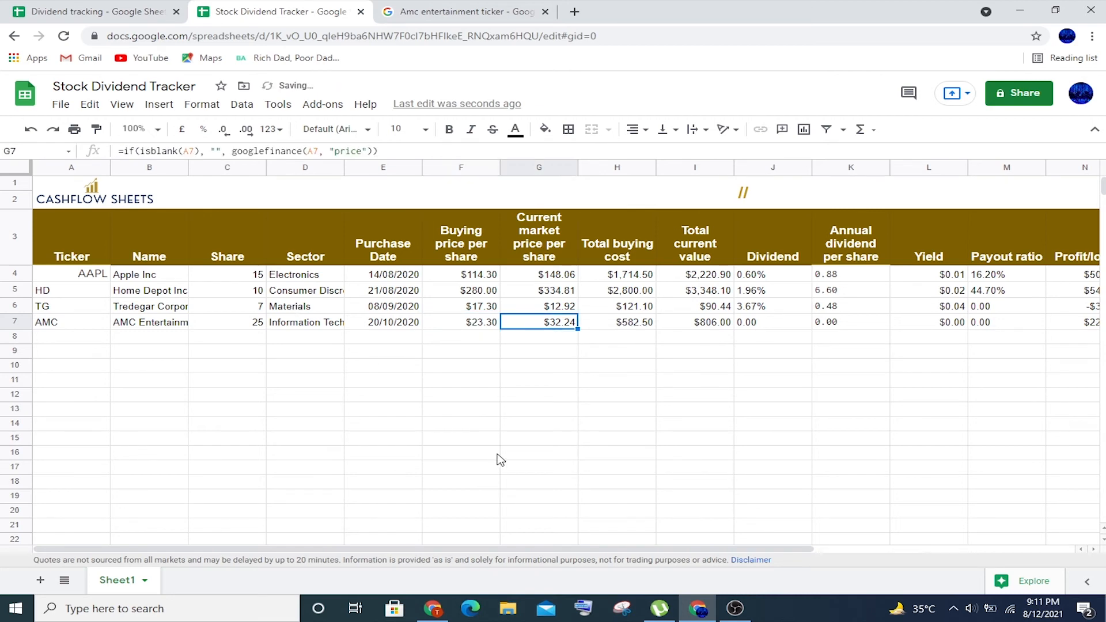
drag(645, 550, 617, 528)
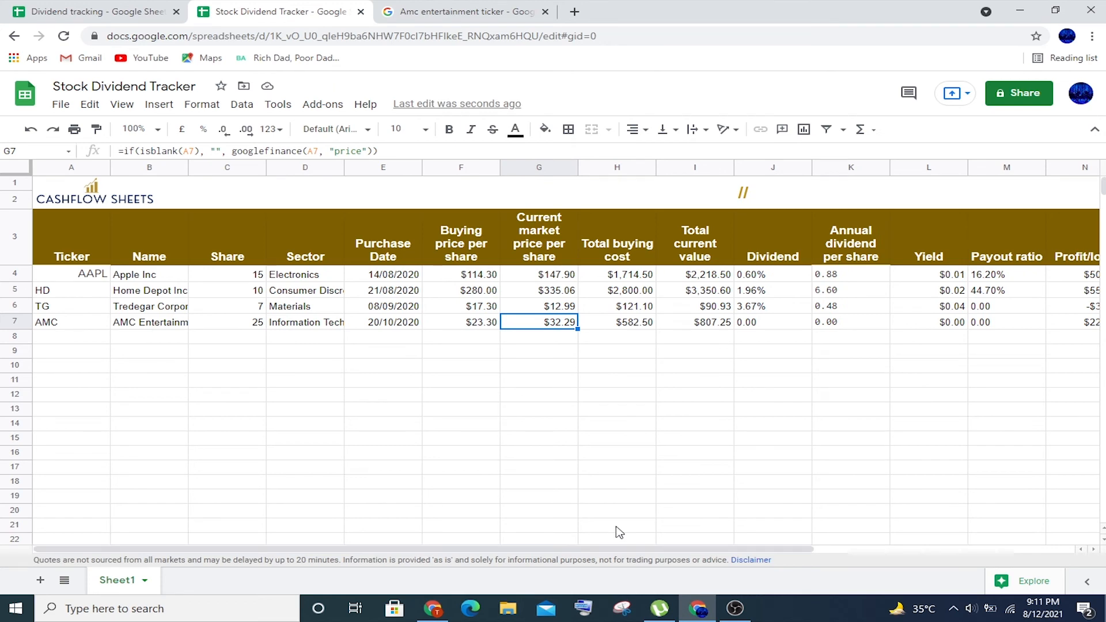
Select A8 for the next ticker and search Google for "exxon mobil ticker" in the existing search tab.
click(84, 340)
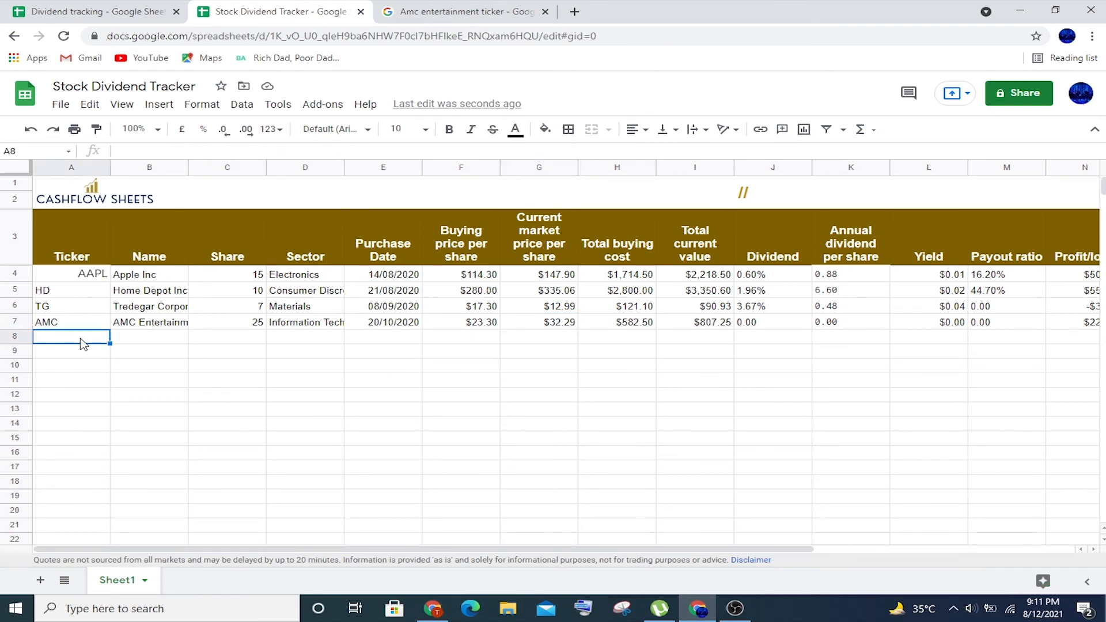
key(ctrl+Tab)
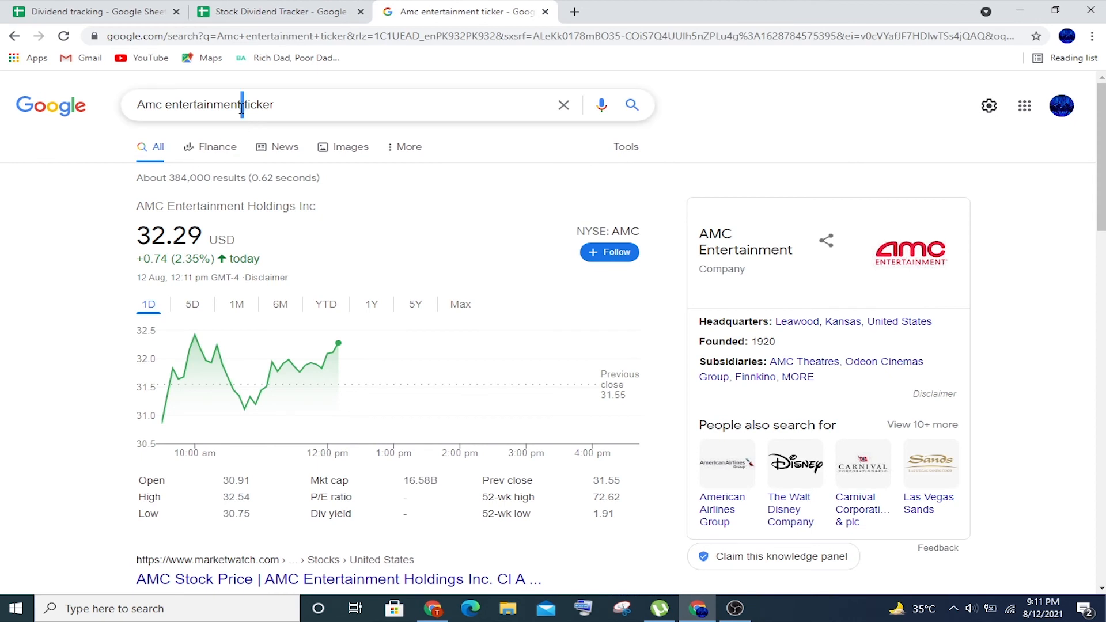
drag(242, 105, 88, 109)
text(exxon mobil)
key(Return)
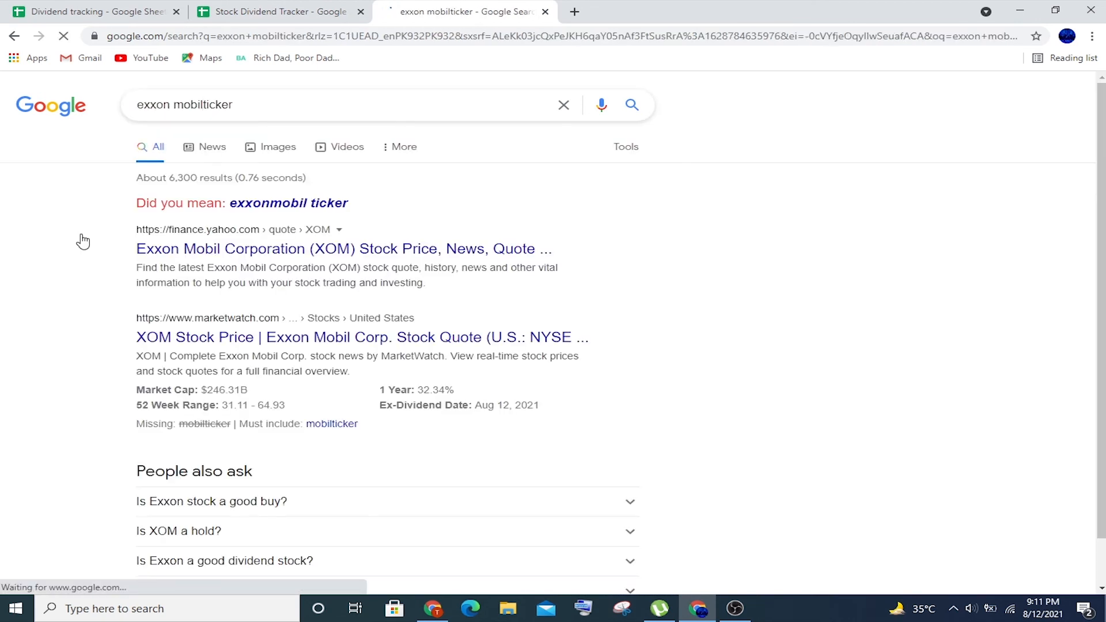
click(204, 104)
key(Return)
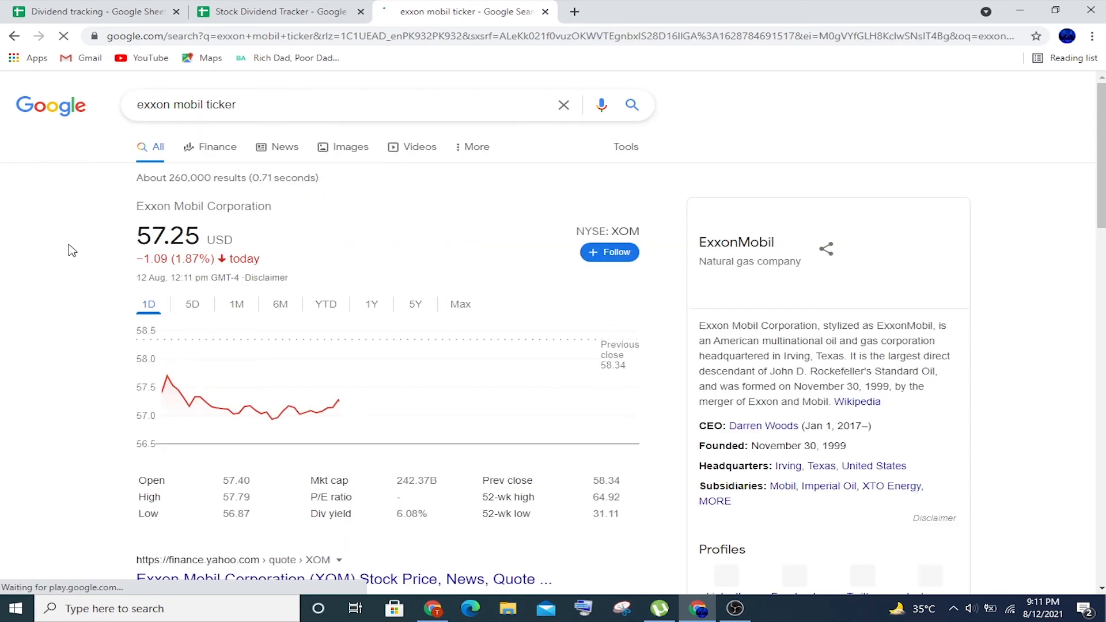
Return to the Stock Dividend Tracker sheet and enter ticker XOM in A8 and a share count of 10 in C8.
key(ctrl+shift+Tab)
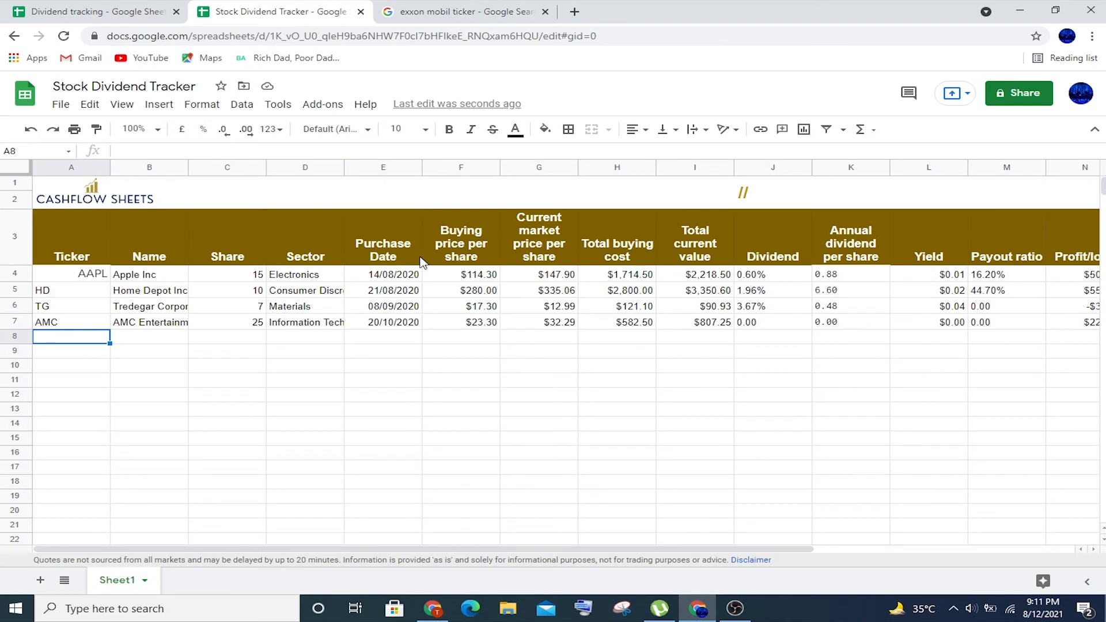
text(XOM)
key(Tab)
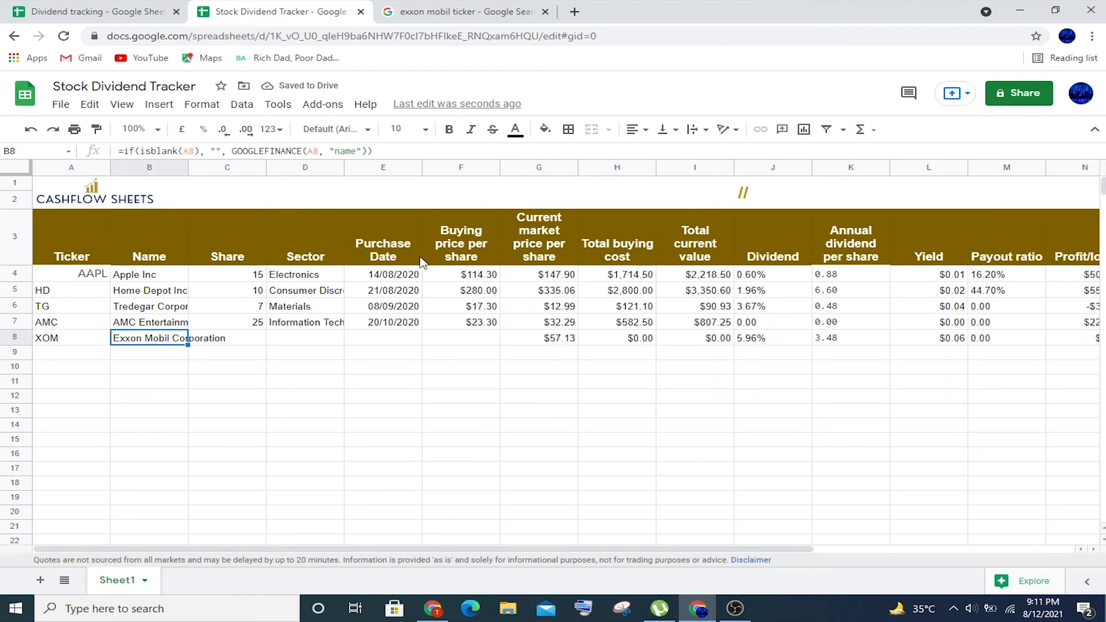
key(Tab)
text(10)
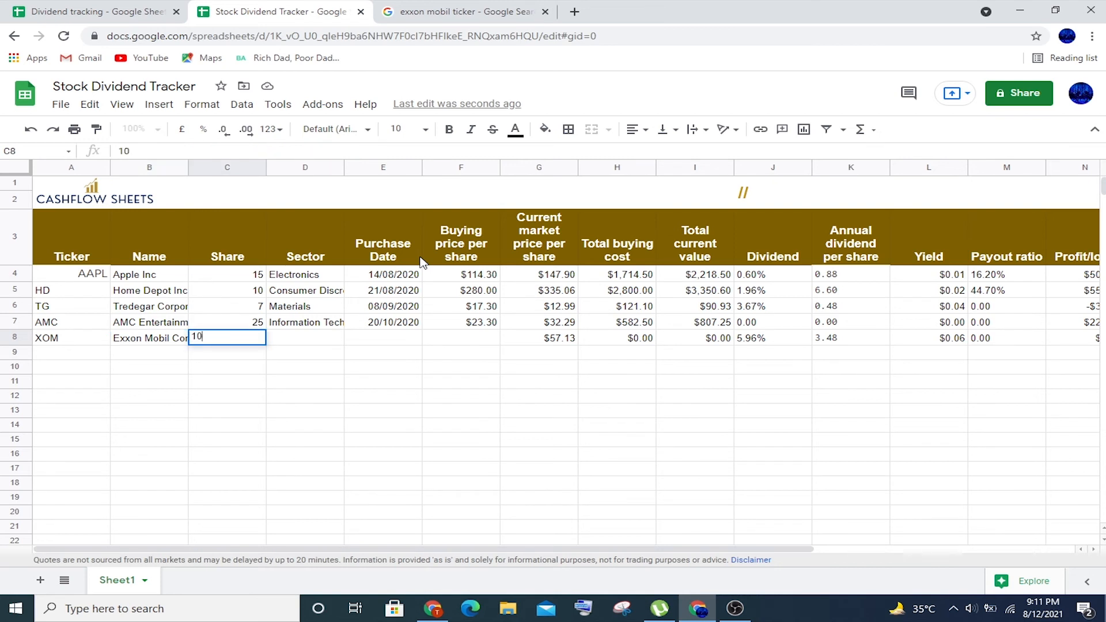
key(Tab)
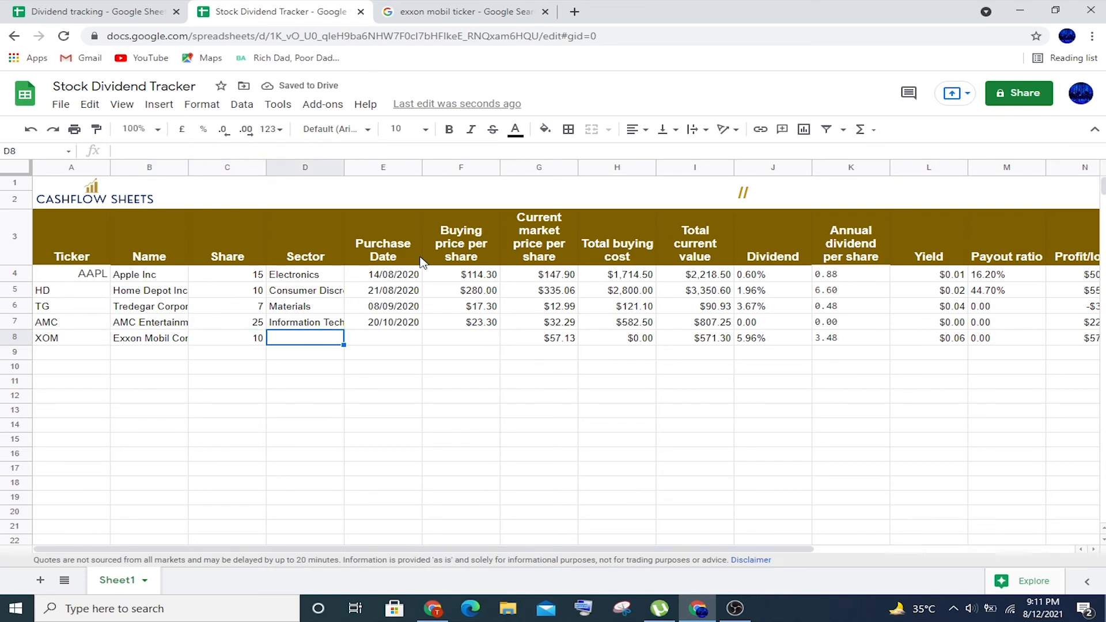
Complete the Exxon Mobil row with sector Energy, purchase date 16/11/2020 and buying price per share 37.6.
text(Energy)
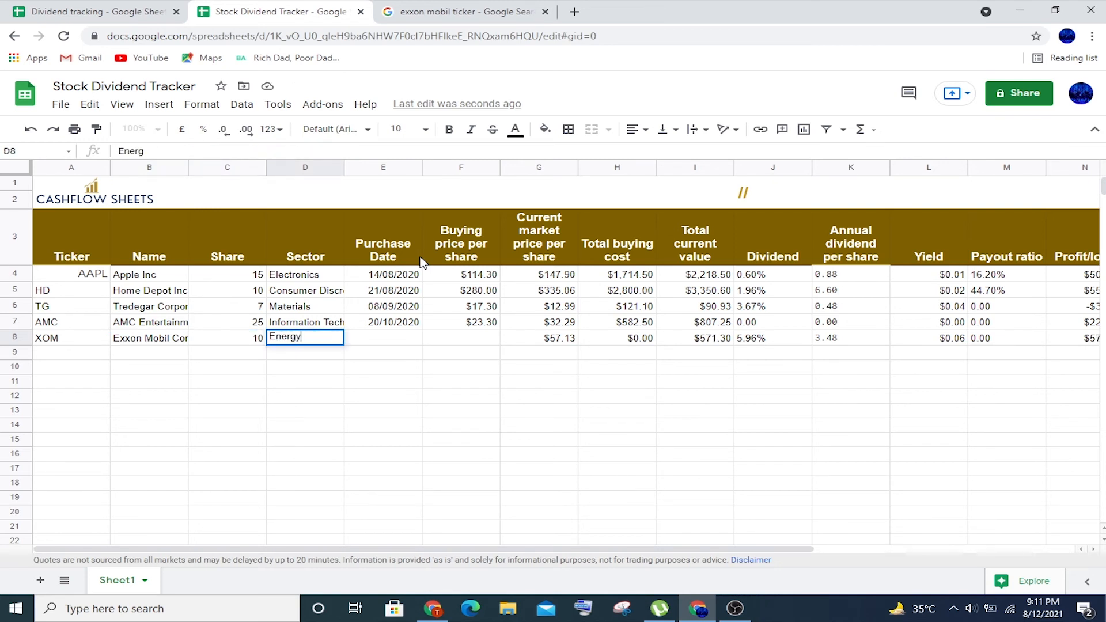
key(Tab)
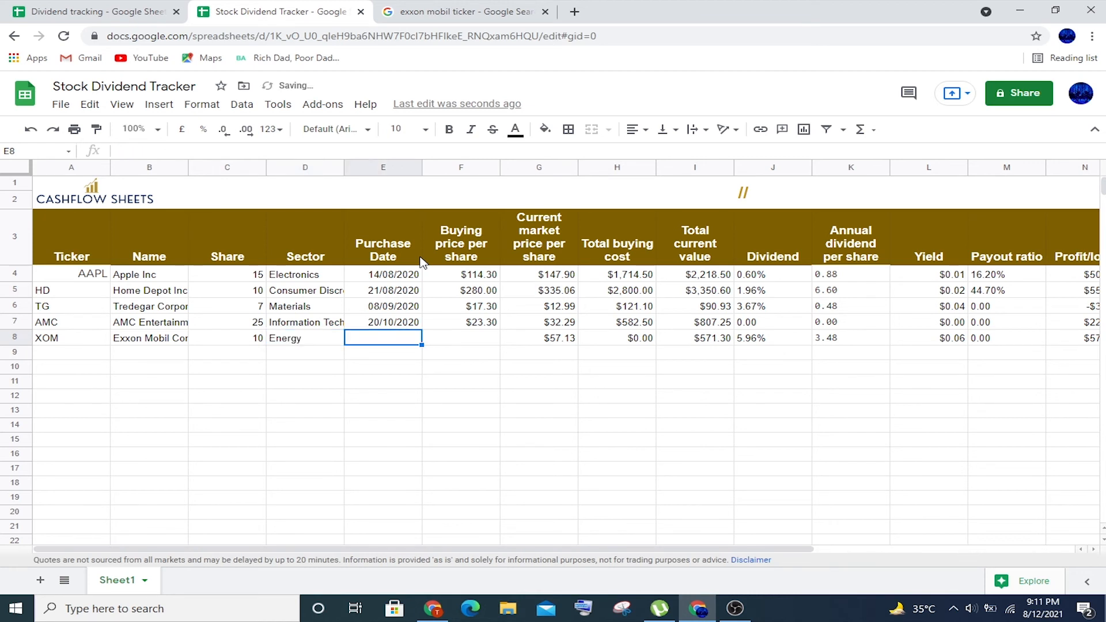
text(16)
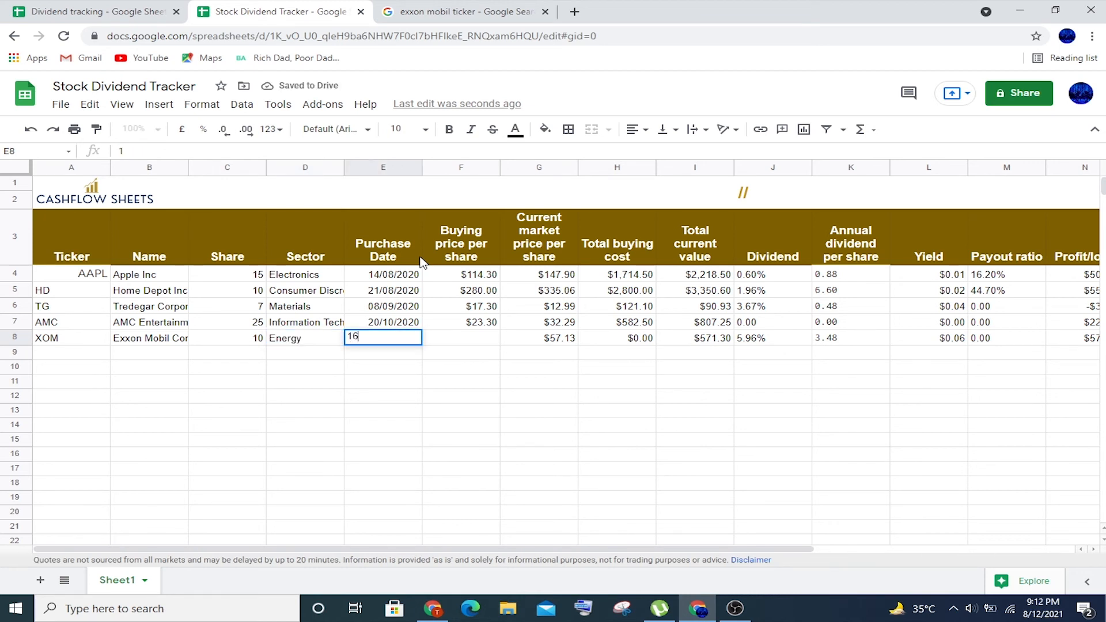
key(Tab)
key(Left)
text(16/11/2020)
key(Tab)
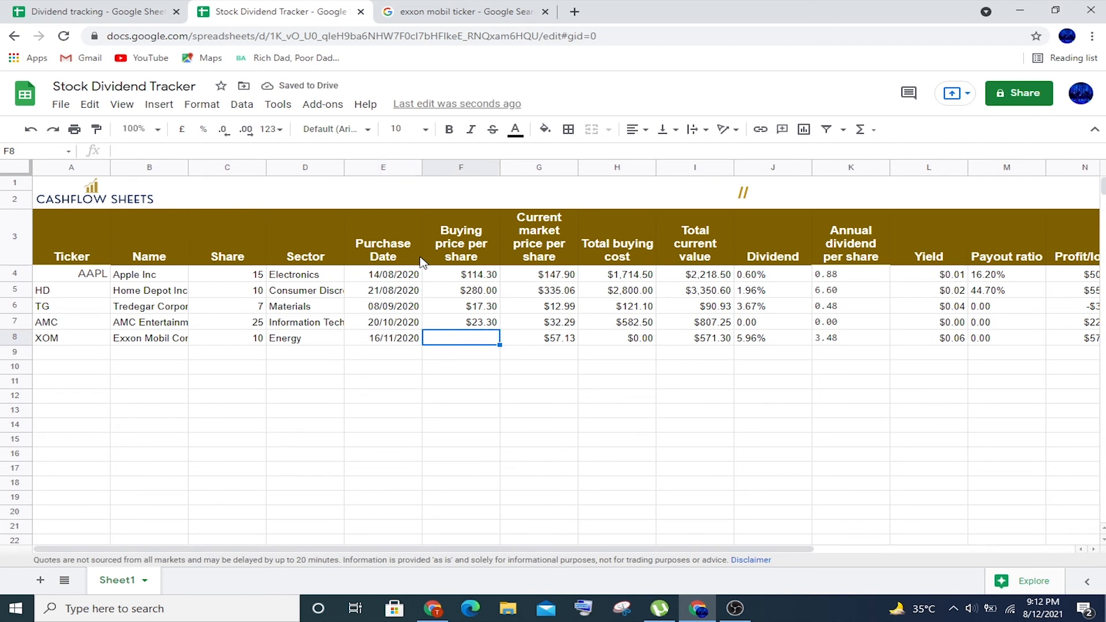
text(37.6)
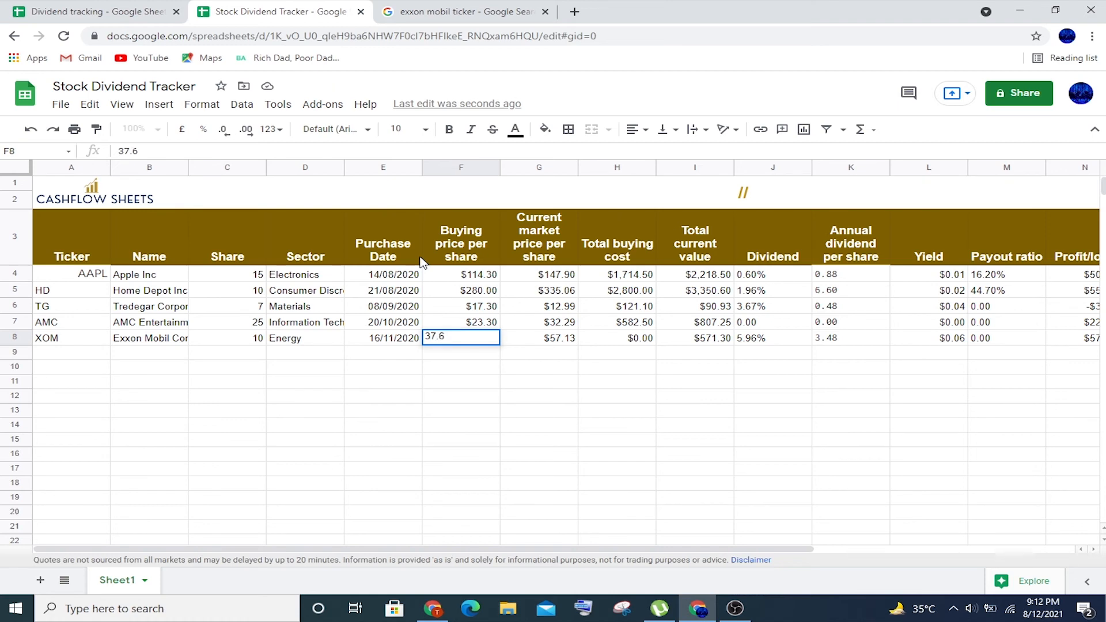
key(Tab)
drag(497, 548, 430, 526)
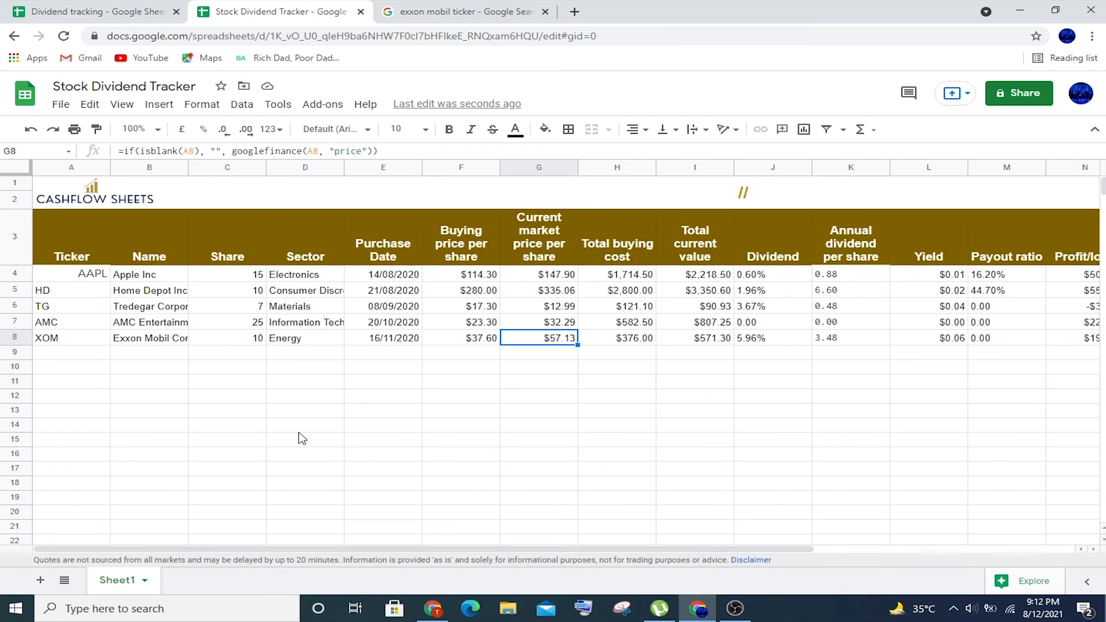
Format stock rows 4 to 8 with font size 11 and the Default (Arial) font.
drag(17, 275, 15, 337)
click(425, 129)
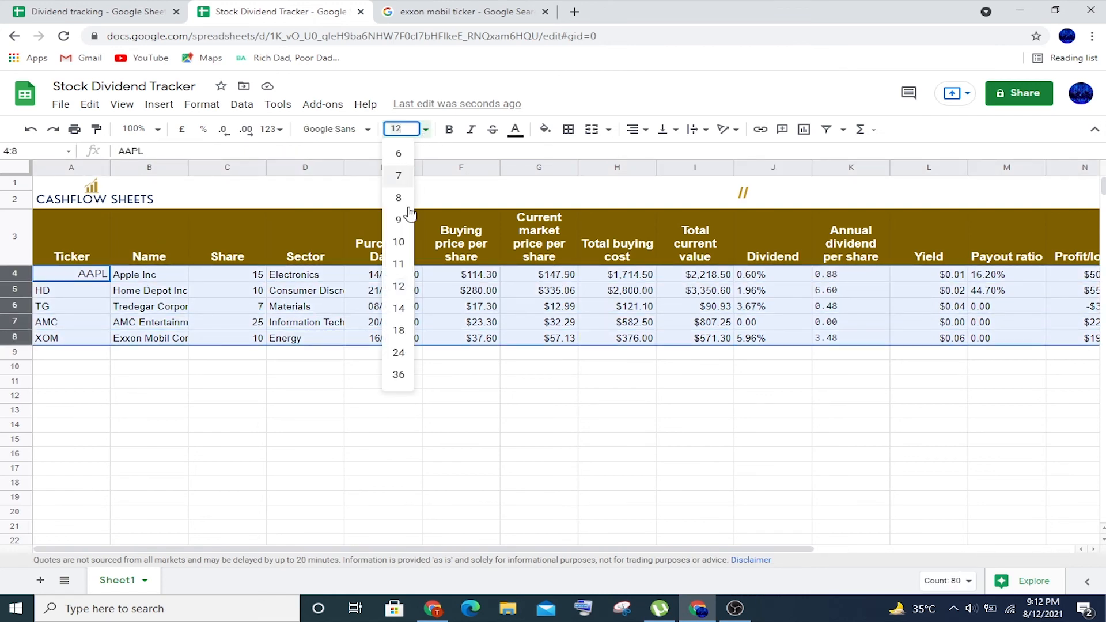
click(400, 266)
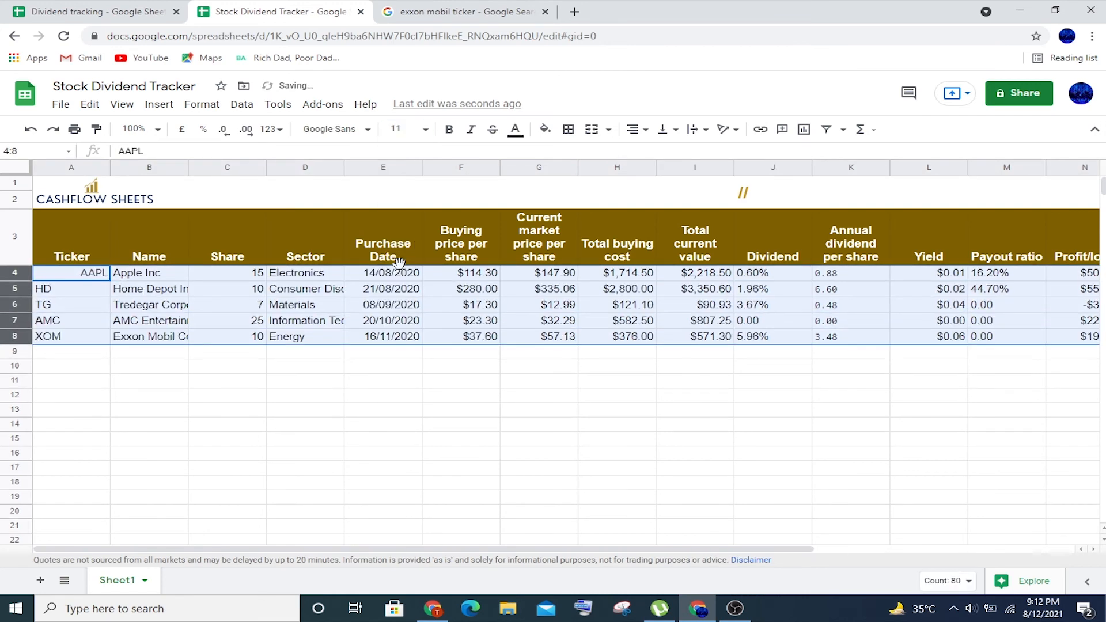
click(369, 133)
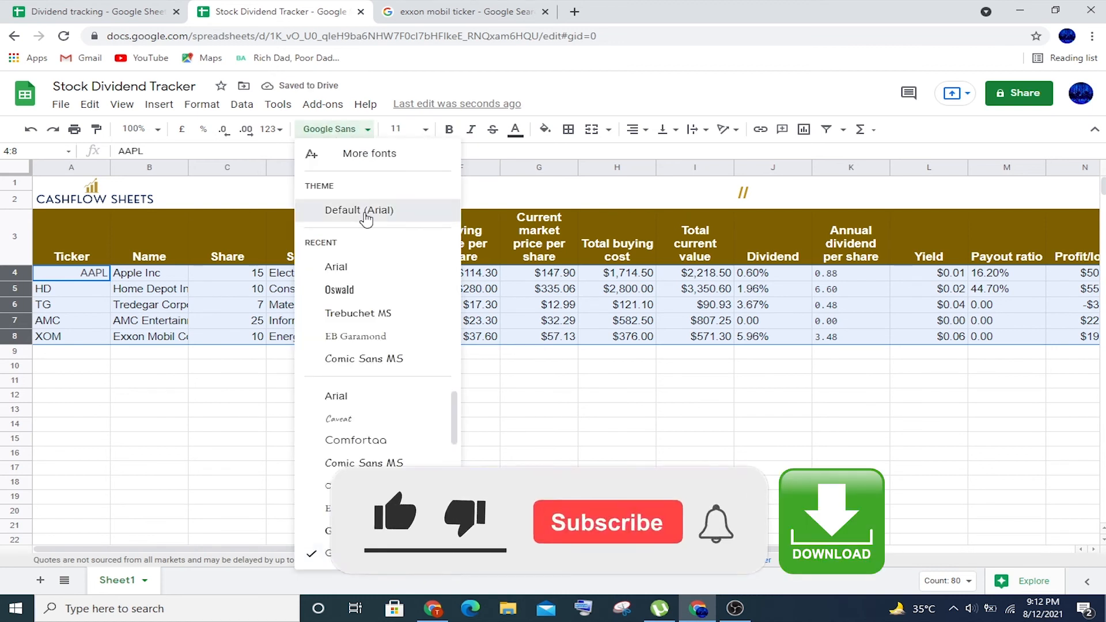
click(364, 209)
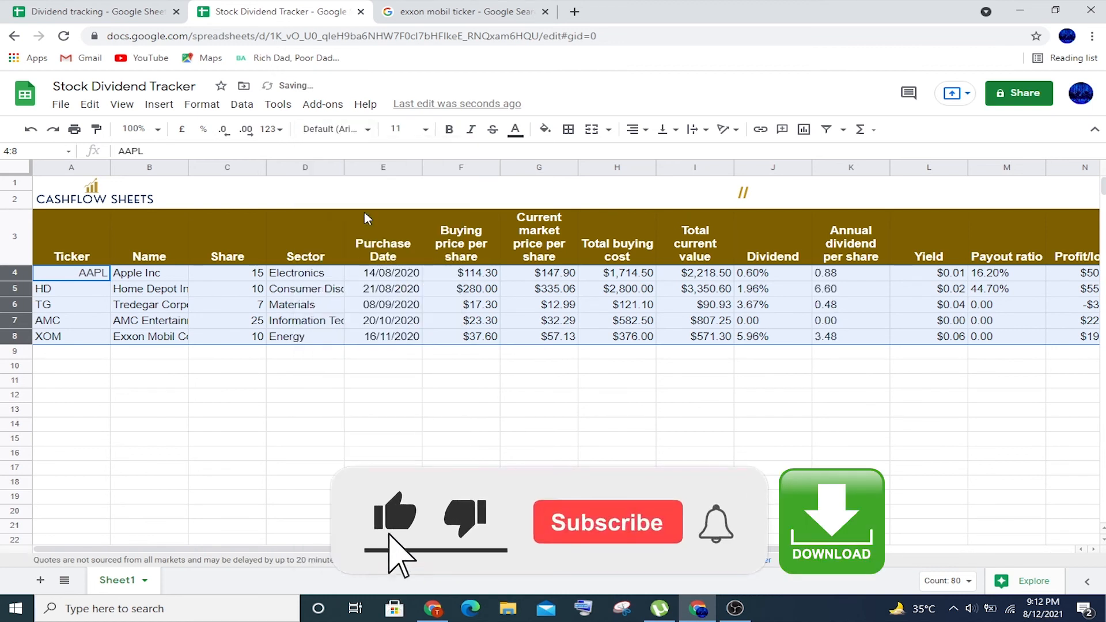
Centre the contents of stock rows 4 to 8 horizontally.
click(636, 129)
click(654, 153)
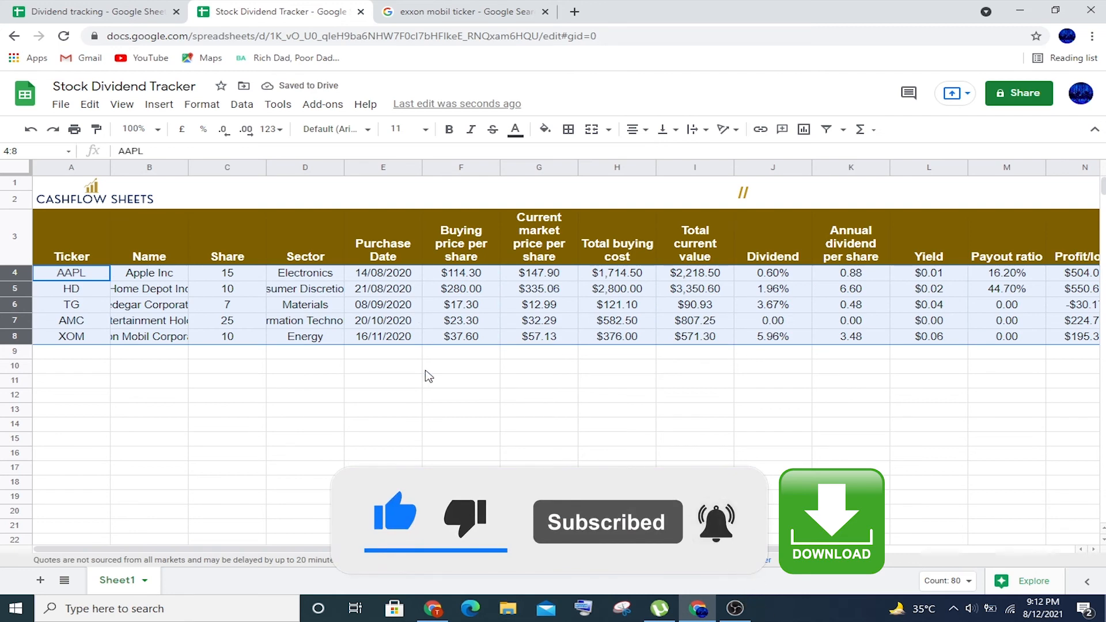
click(429, 369)
Resize columns A to P to fit their data.
drag(87, 167, 957, 166)
right_click(957, 165)
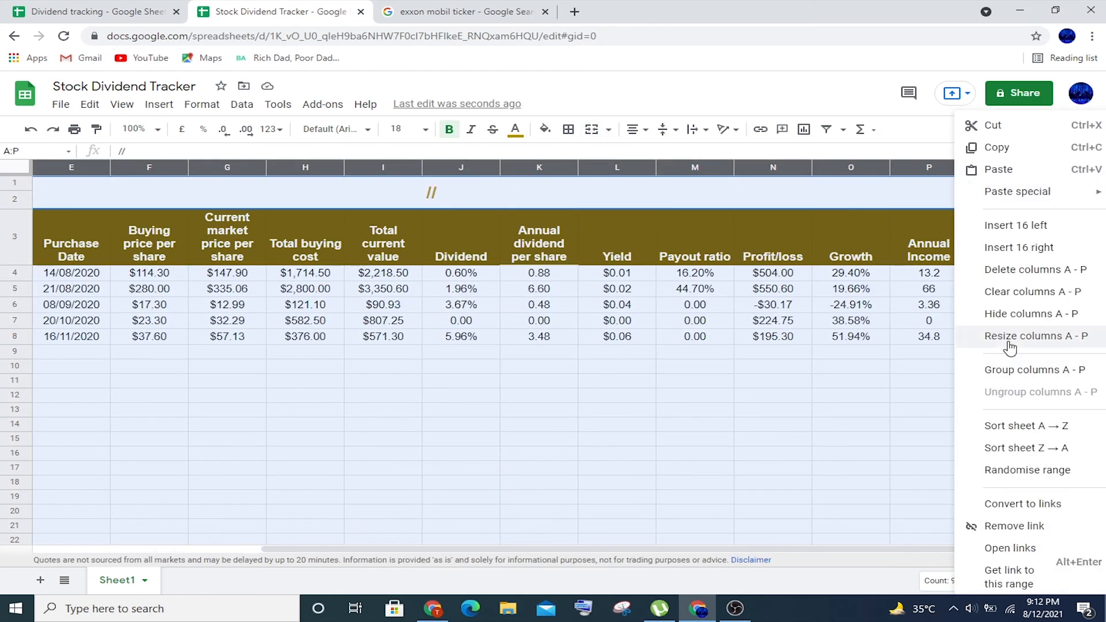
click(940, 356)
click(469, 357)
click(553, 395)
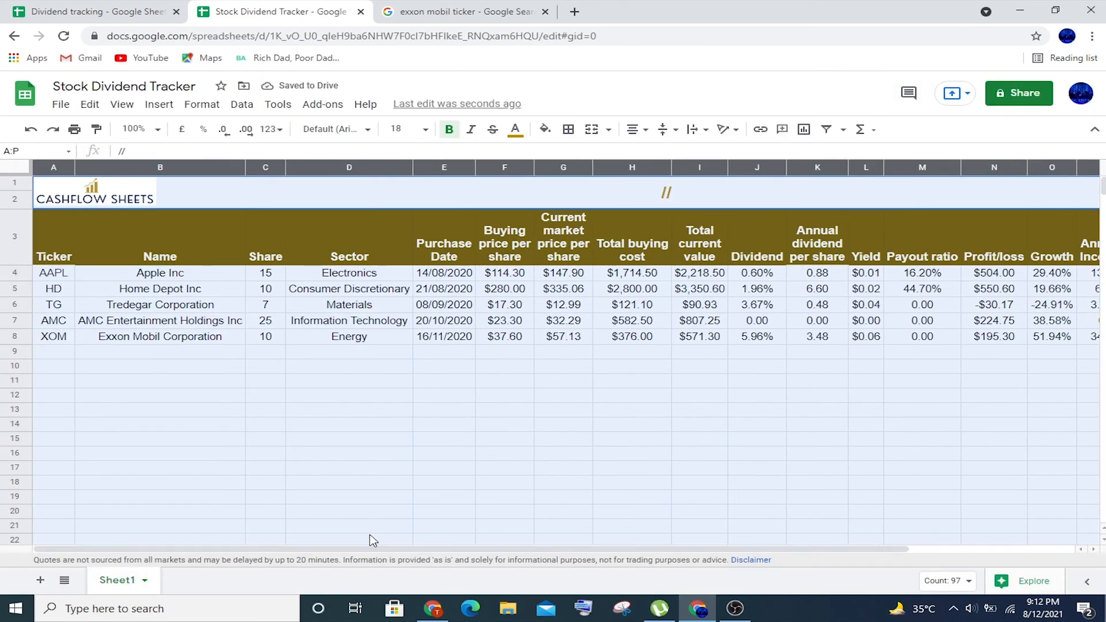
click(369, 540)
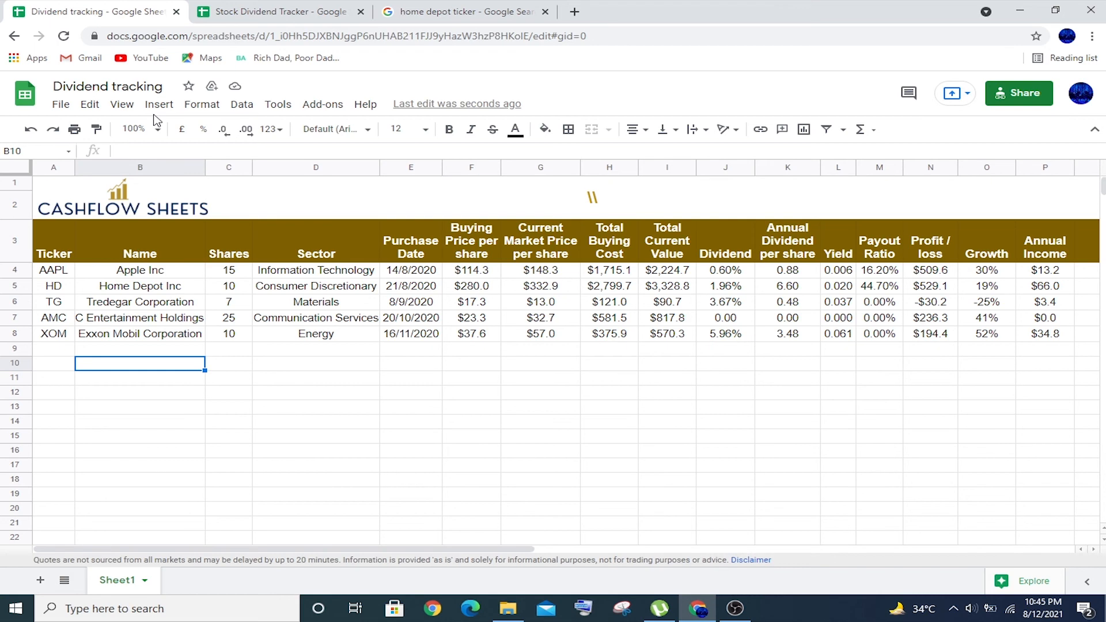
Insert a chart in the Dividend tracking sheet, shrink it and place it directly below the stock table at the sheet's left edge.
click(159, 105)
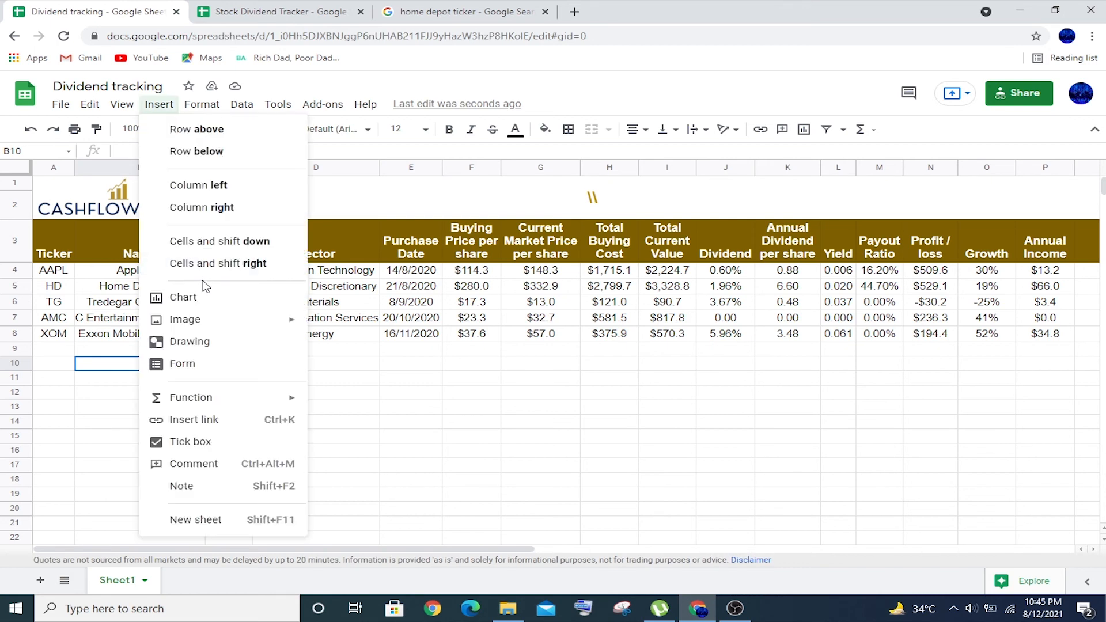
click(211, 306)
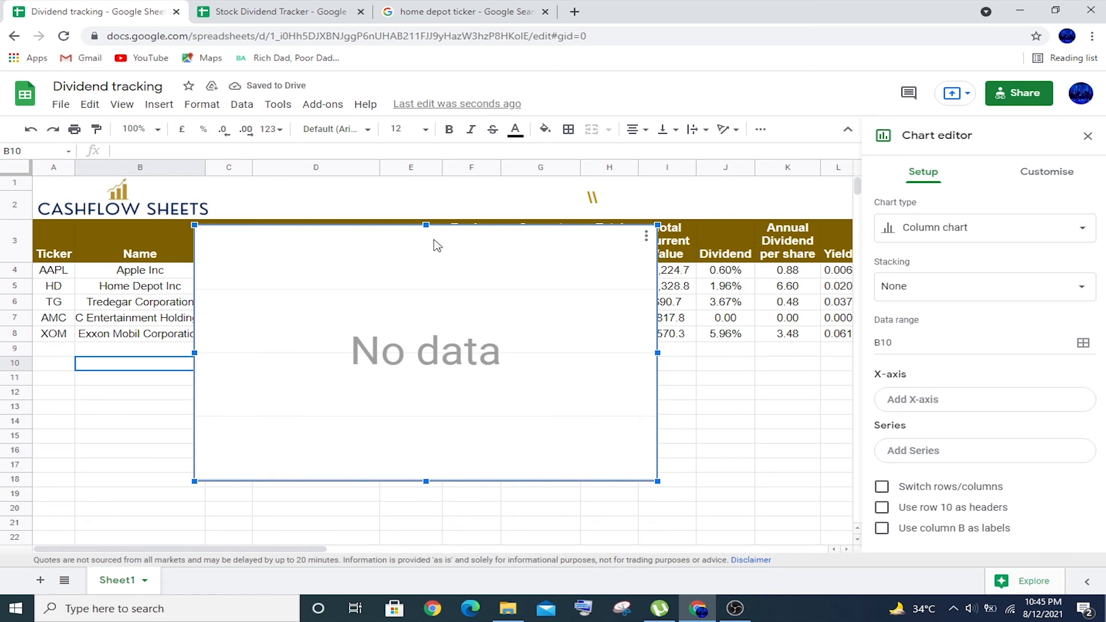
drag(433, 242, 292, 341)
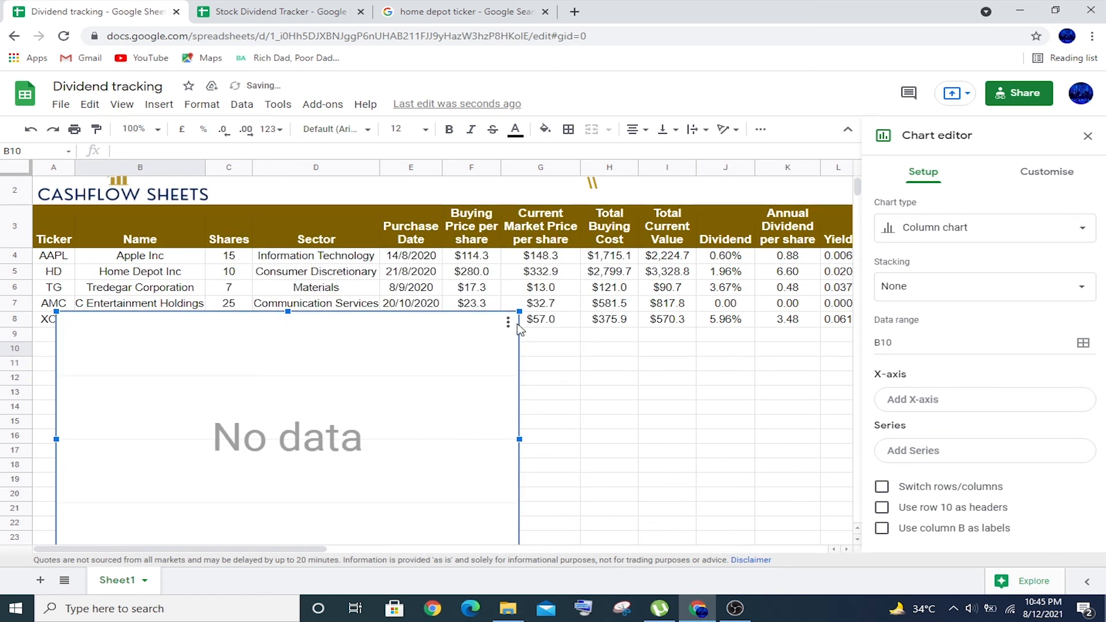
drag(519, 312, 434, 358)
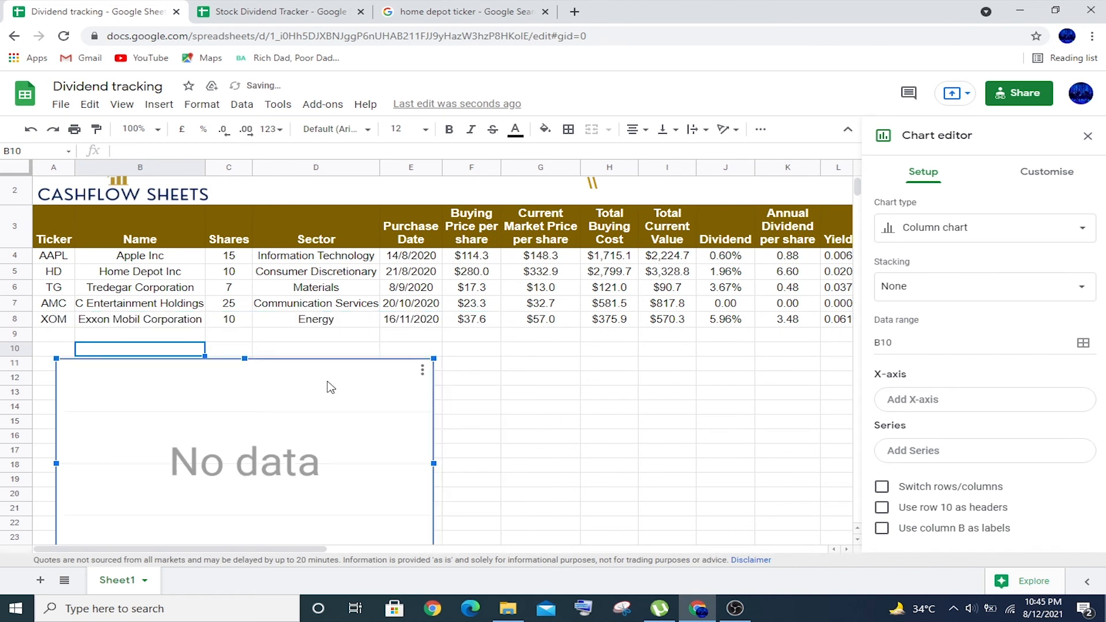
drag(330, 387, 284, 338)
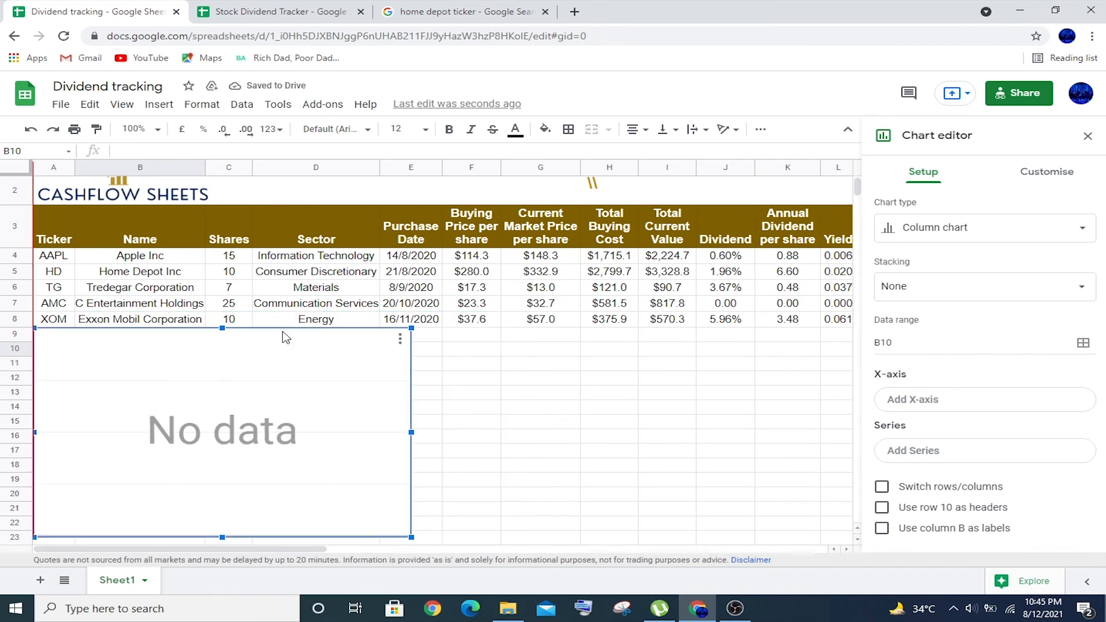
Set the column chart's X-axis to the stock names in column B.
click(1013, 408)
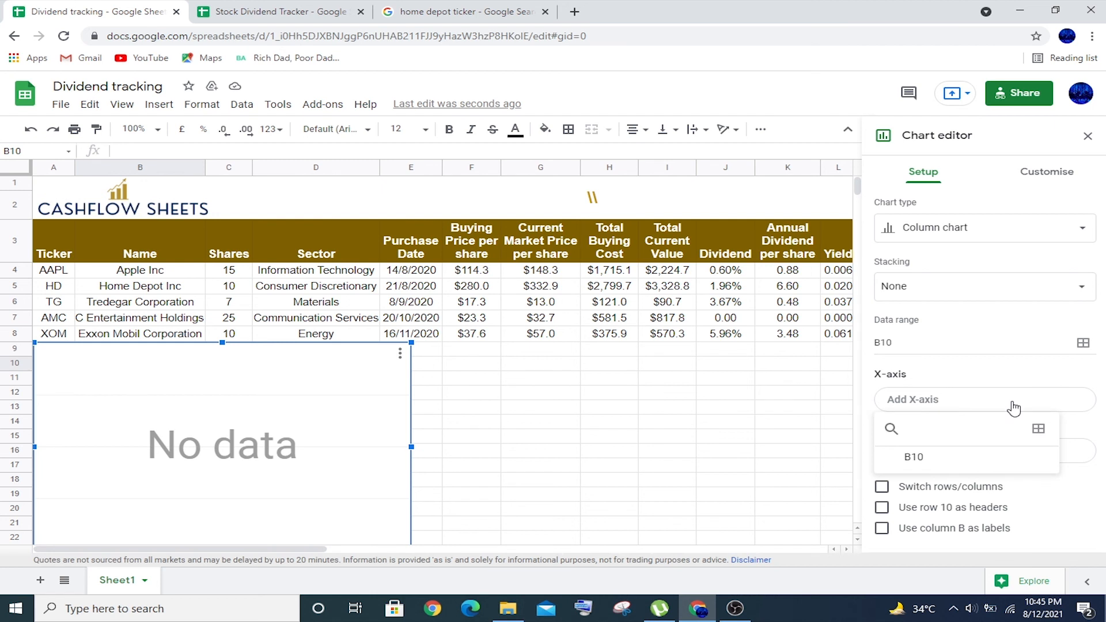
click(1038, 428)
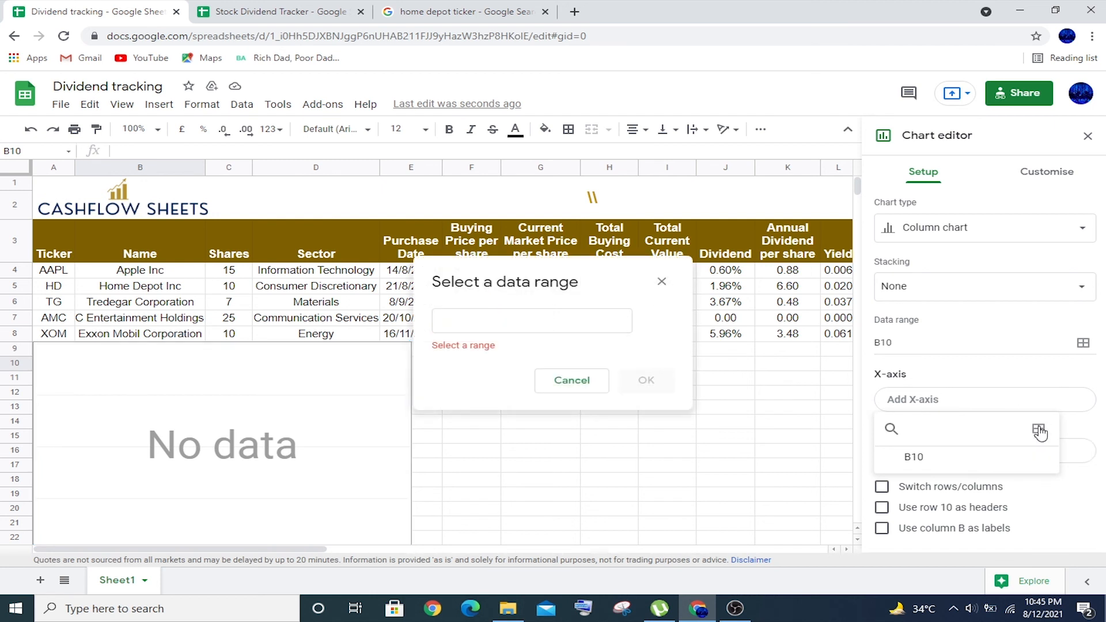
click(167, 168)
click(661, 375)
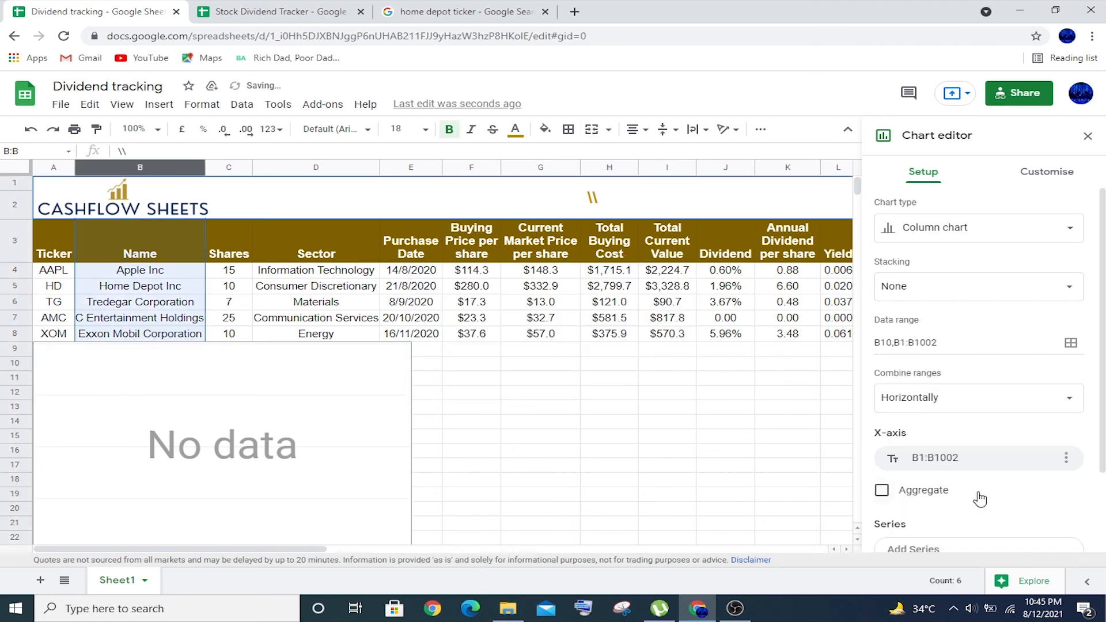
Add Total Buying Cost from column H and Total Current Value from column I as the chart's series.
click(1009, 551)
click(572, 321)
click(607, 167)
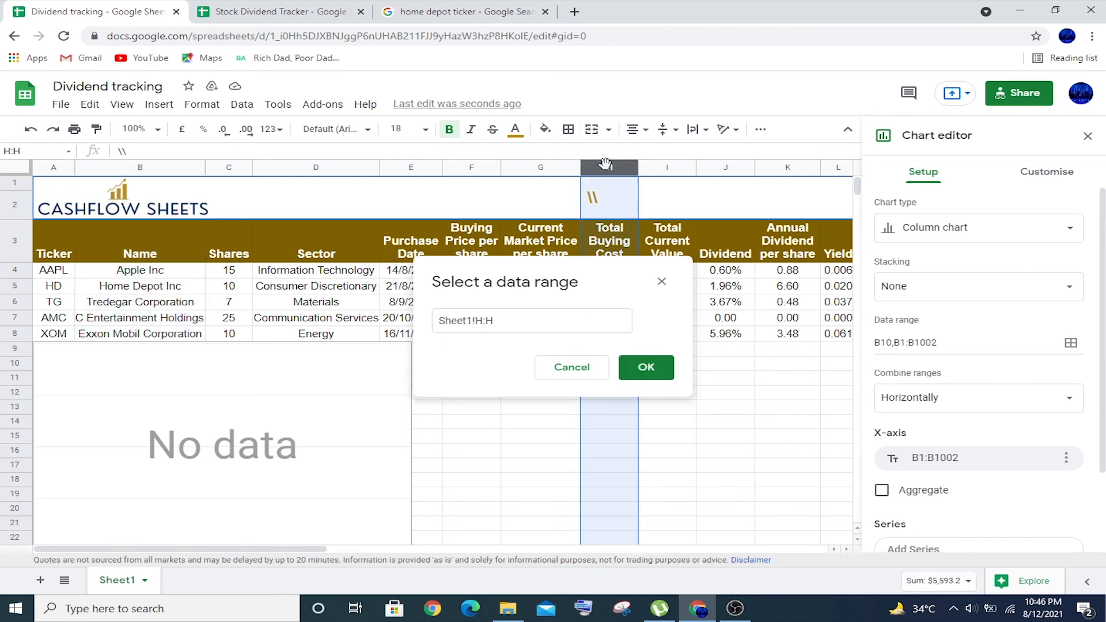
click(643, 369)
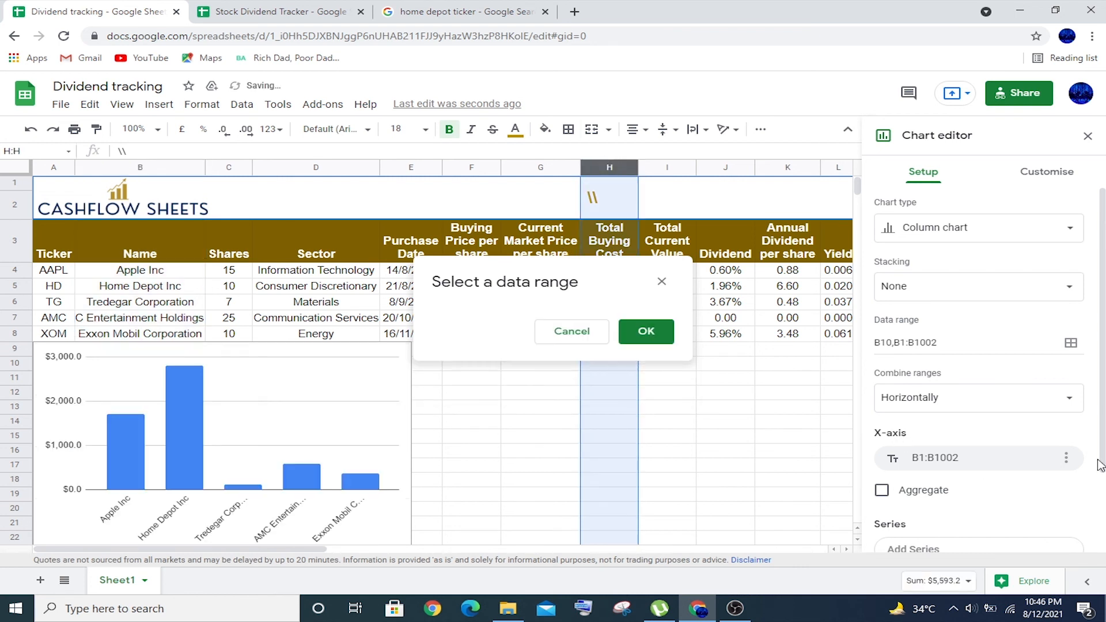
scroll(980, 403, down, 1)
click(979, 528)
click(1043, 470)
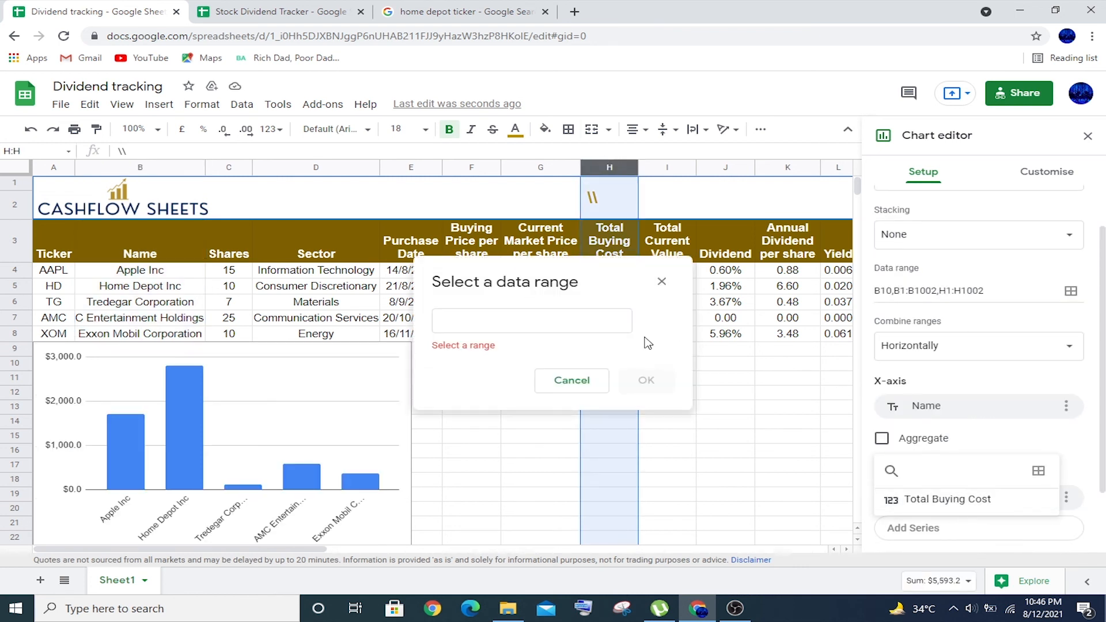
click(666, 168)
click(646, 380)
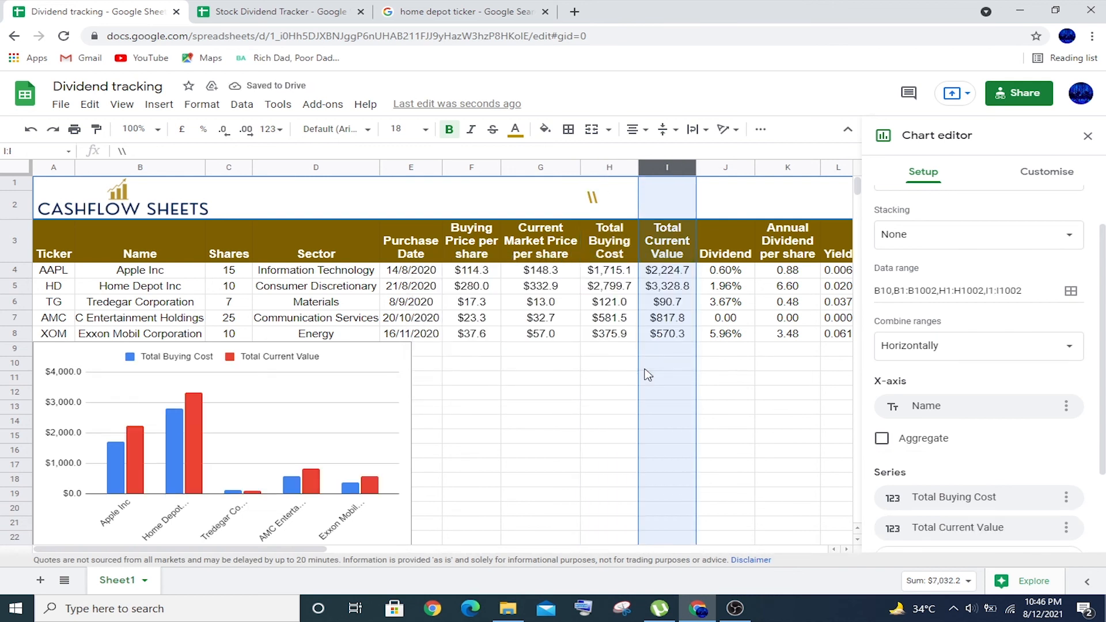
Give the buying cost and current value chart a light yellow background and turn on the 3D style.
click(1065, 172)
click(991, 212)
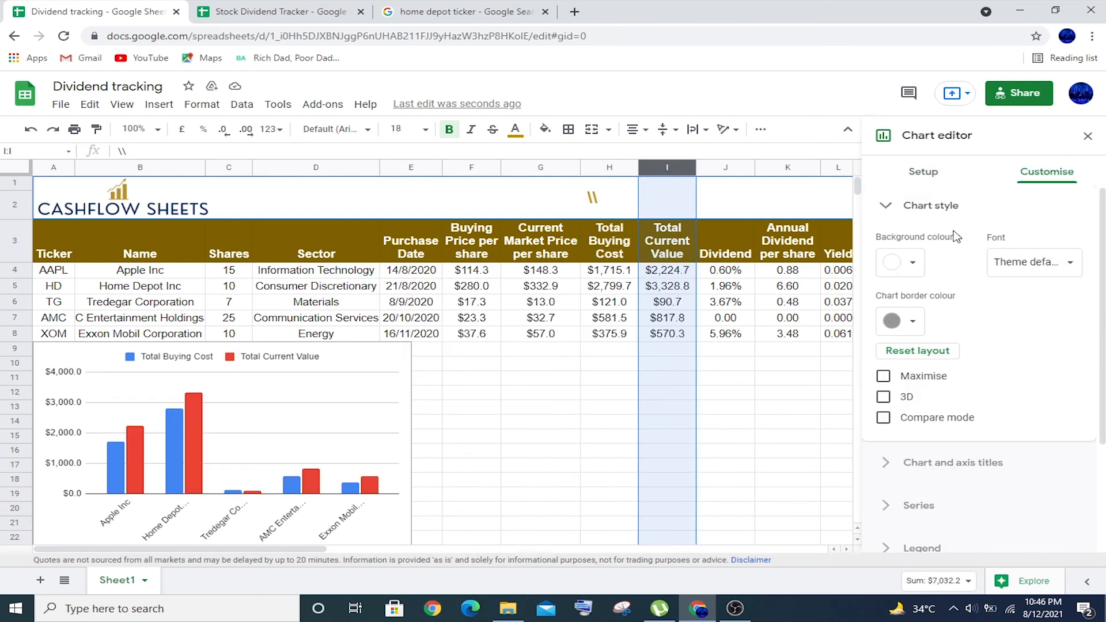
click(913, 263)
click(942, 349)
click(883, 396)
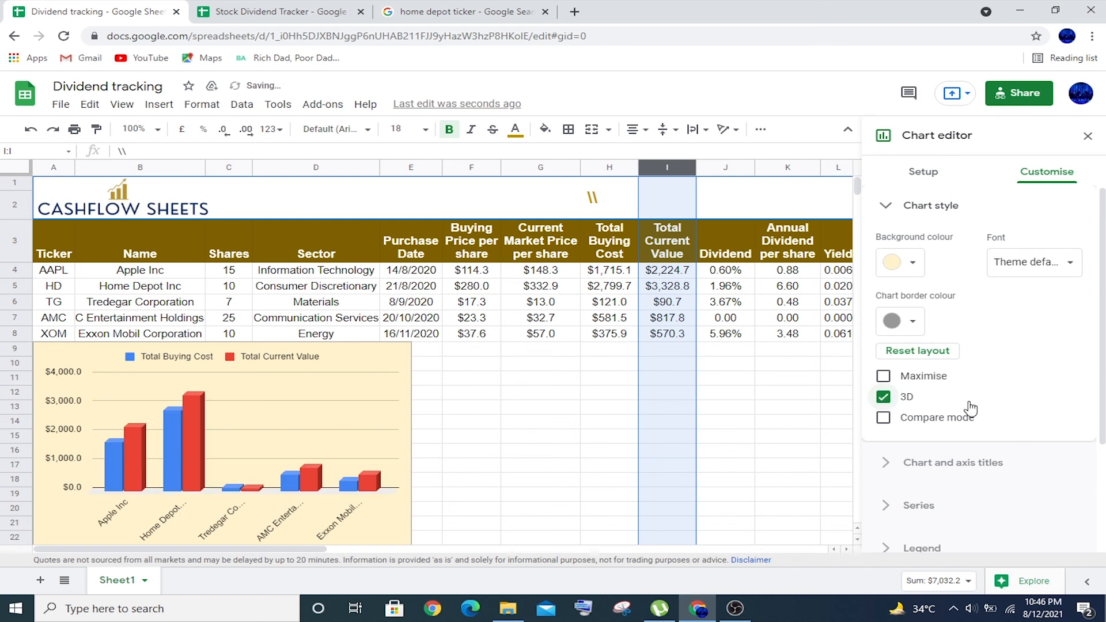
Set the column chart's title to "Current Value vs Buying Cost" and close the chart editor.
click(990, 464)
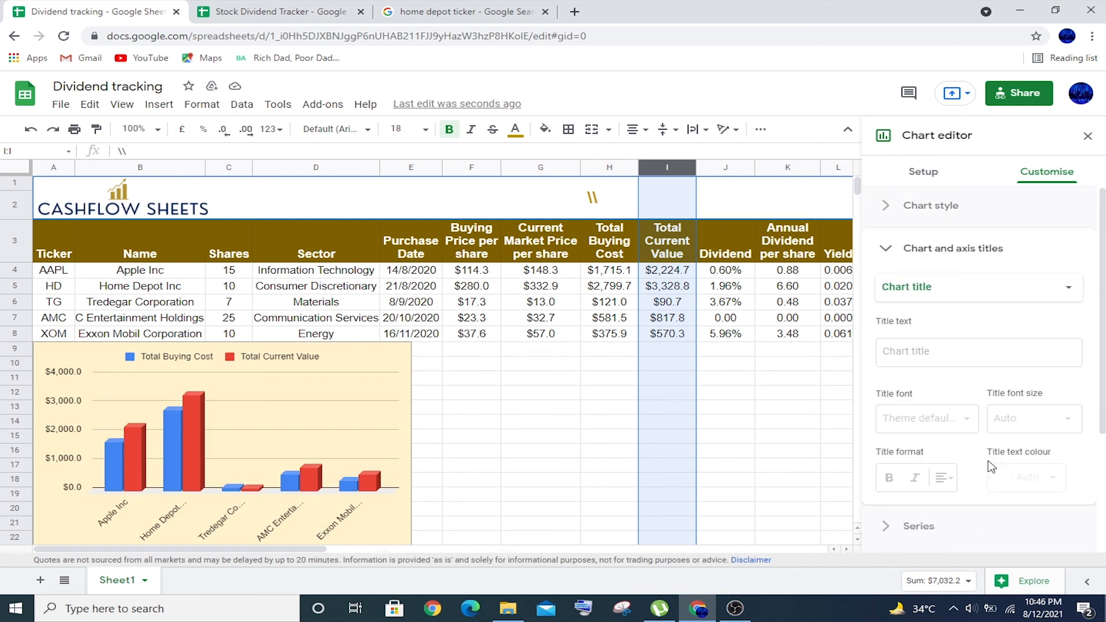
click(936, 362)
text(Current Valus Bi)
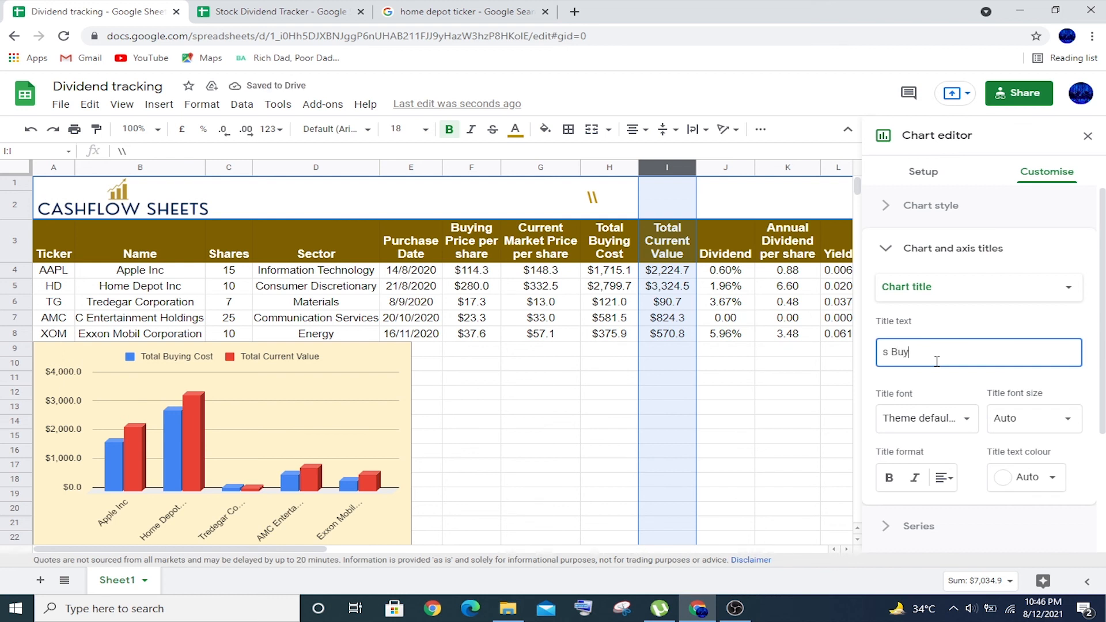
key(BackSpace)
key(BackSpace)
key(BackSpace)
key(BackSpace)
key(BackSpace)
key(BackSpace)
key(BackSpace)
key(BackSpace)
text(Current Value s Buying Cost)
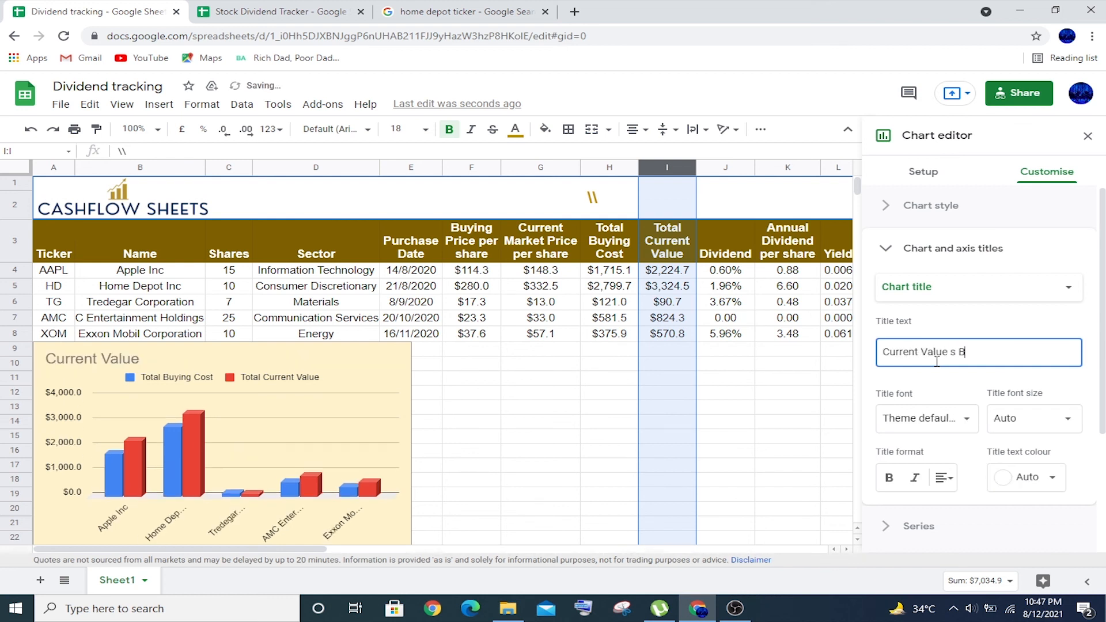
click(950, 353)
text(v)
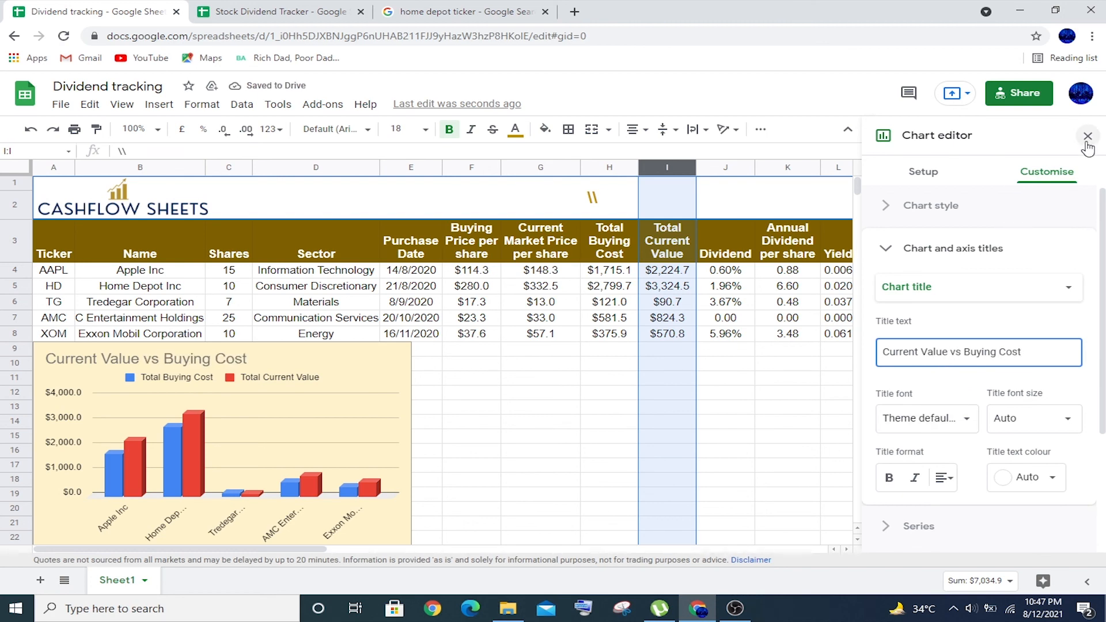
click(1088, 136)
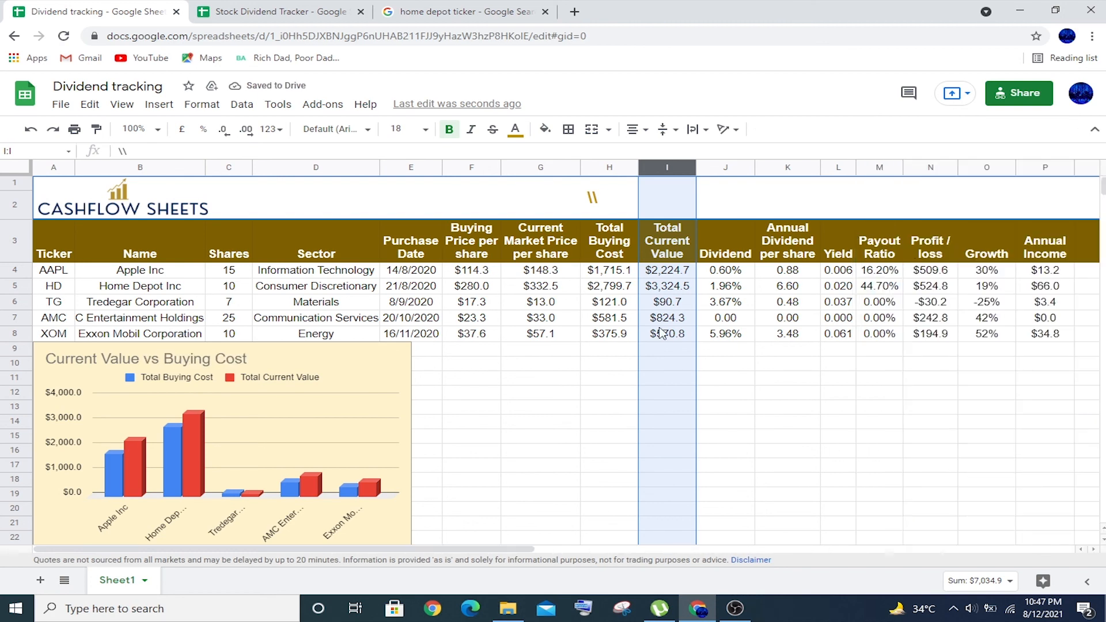
Insert a second chart and place it directly beside the Current Value vs Buying Cost chart, below the stock table.
click(471, 363)
click(159, 104)
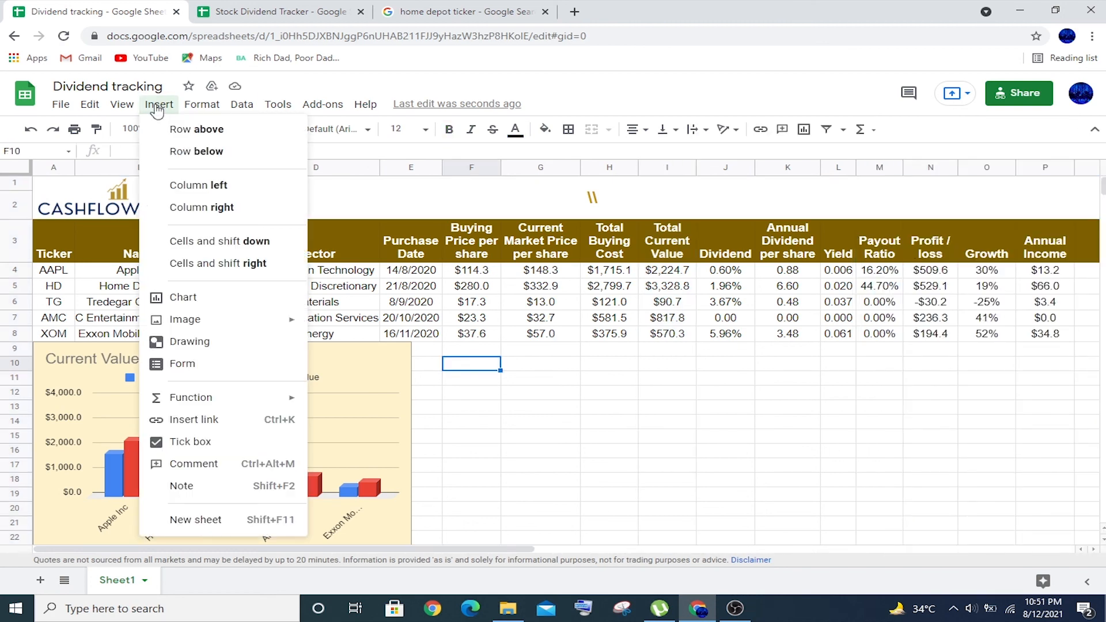
click(209, 298)
drag(657, 480, 860, 517)
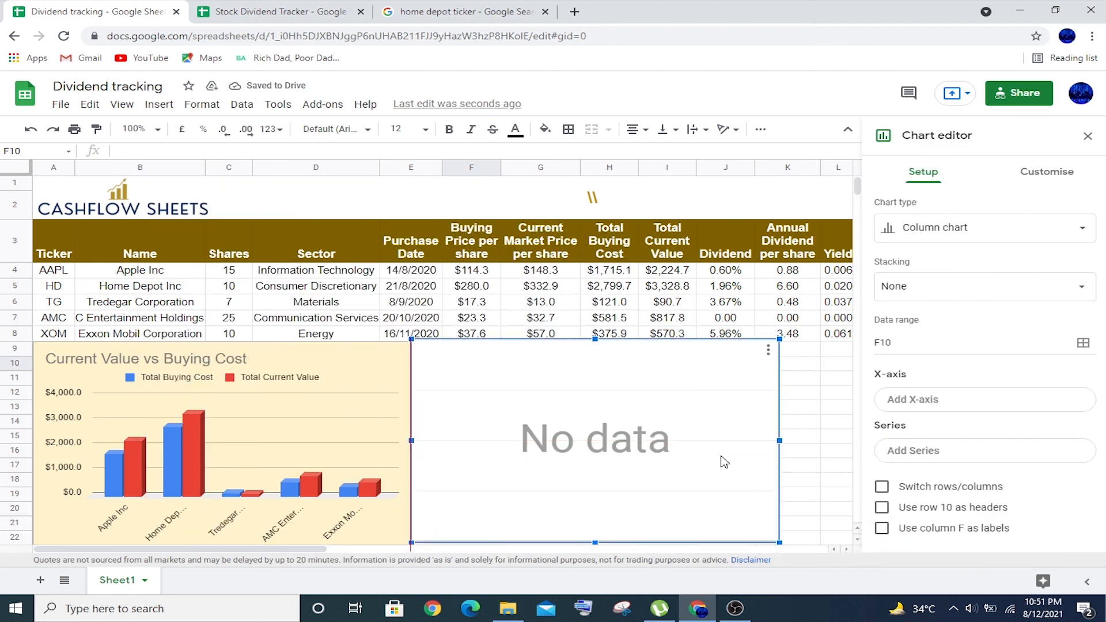
scroll(720, 459, down, 5)
click(723, 459)
scroll(933, 263, up, 5)
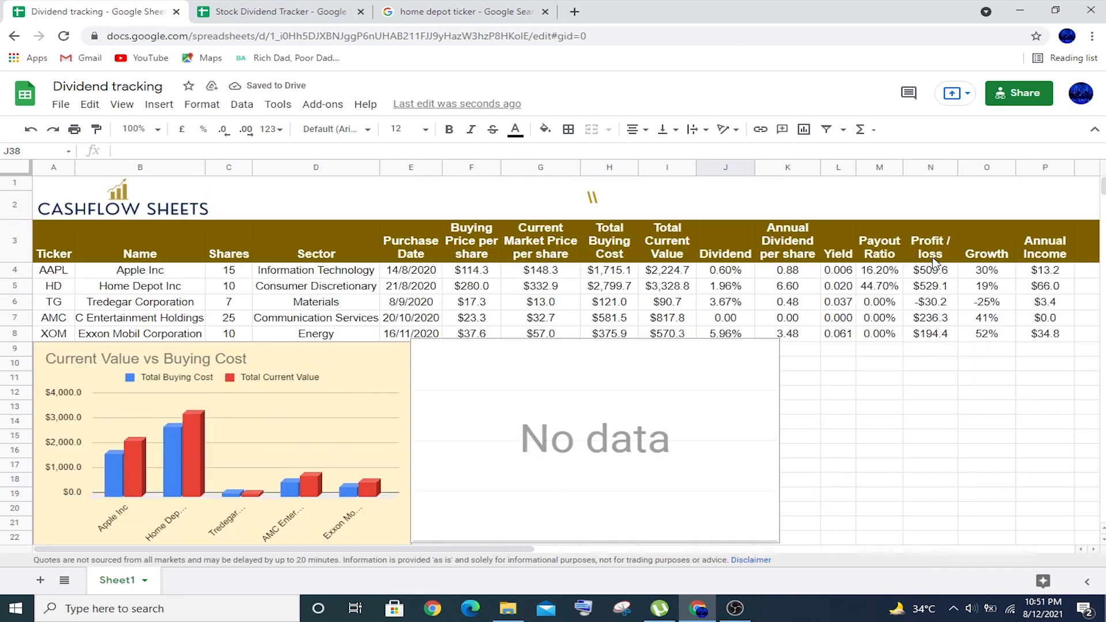
Change the new empty chart's type to a doughnut chart.
click(769, 364)
double_click(777, 369)
click(950, 231)
scroll(1005, 395, down, 5)
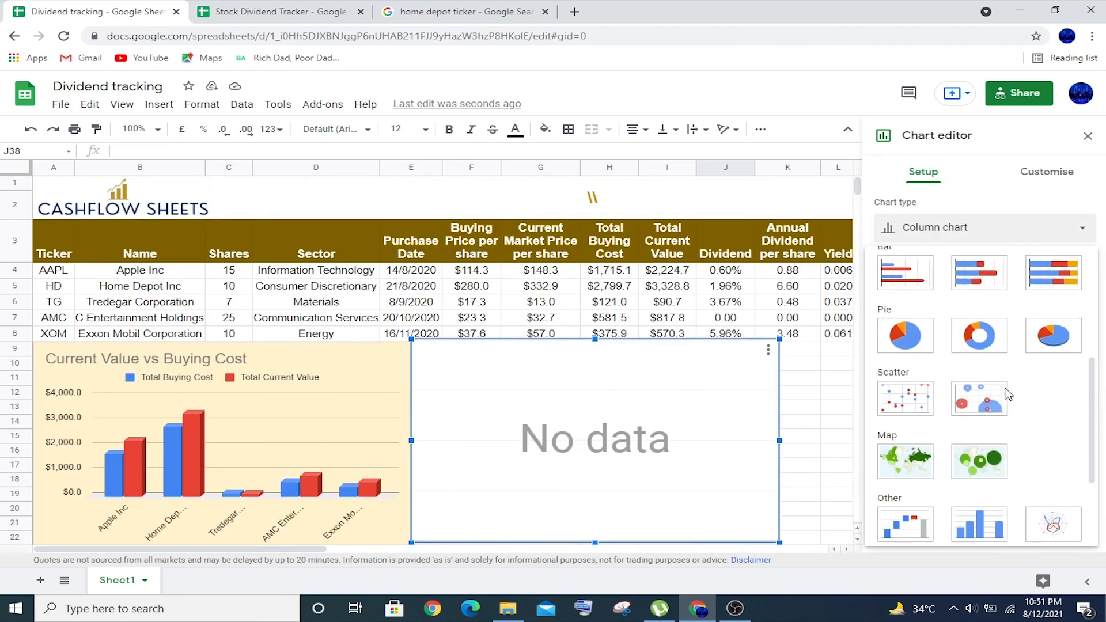
click(981, 341)
Set the doughnut chart's label to the tickers in column A.
click(952, 340)
click(1039, 370)
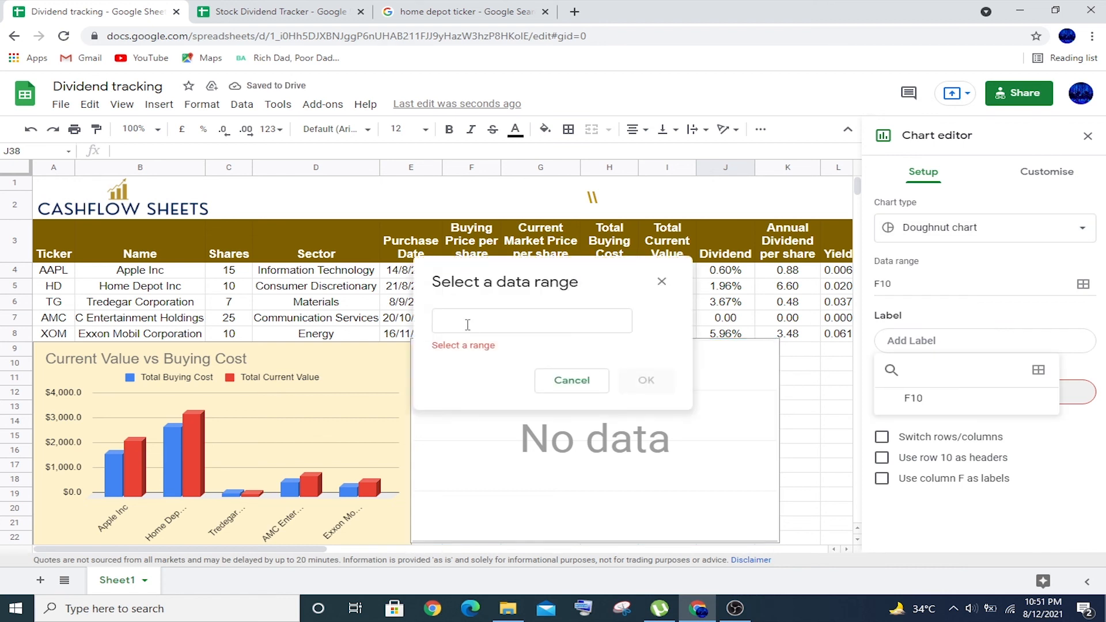
click(54, 163)
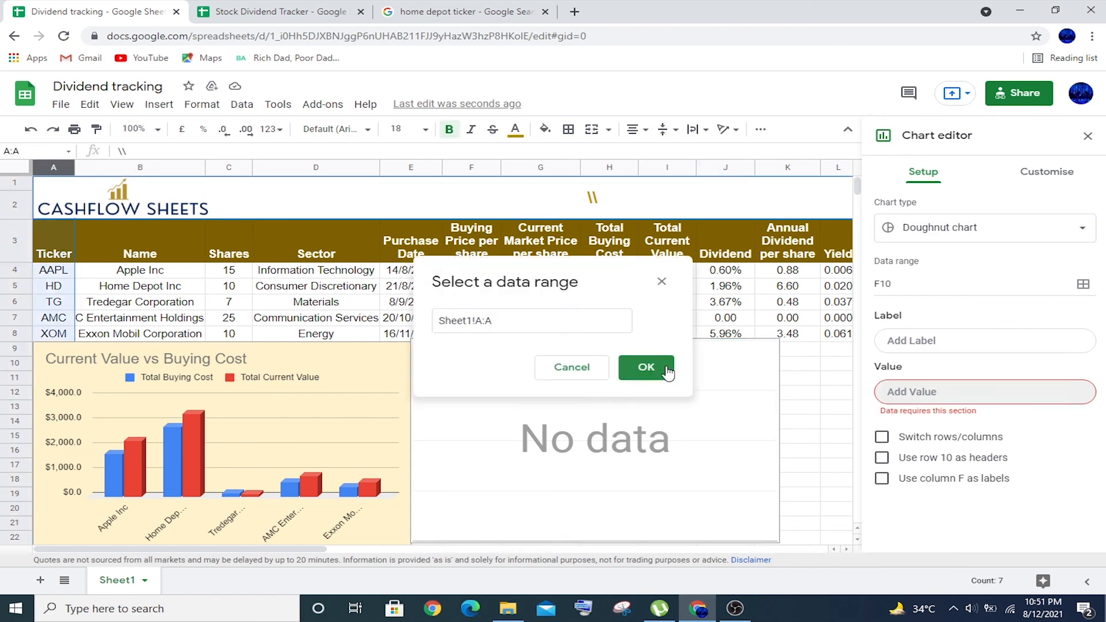
click(662, 377)
Set the doughnut chart's value to Annual Income from column P.
click(977, 494)
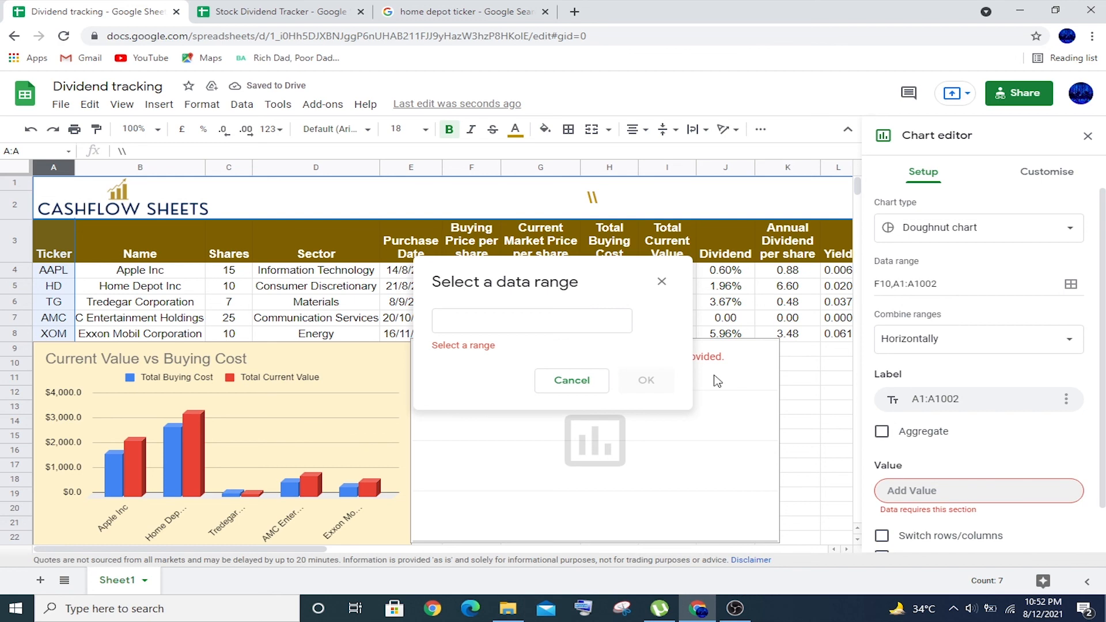
click(566, 316)
drag(321, 551, 442, 555)
click(823, 166)
click(648, 378)
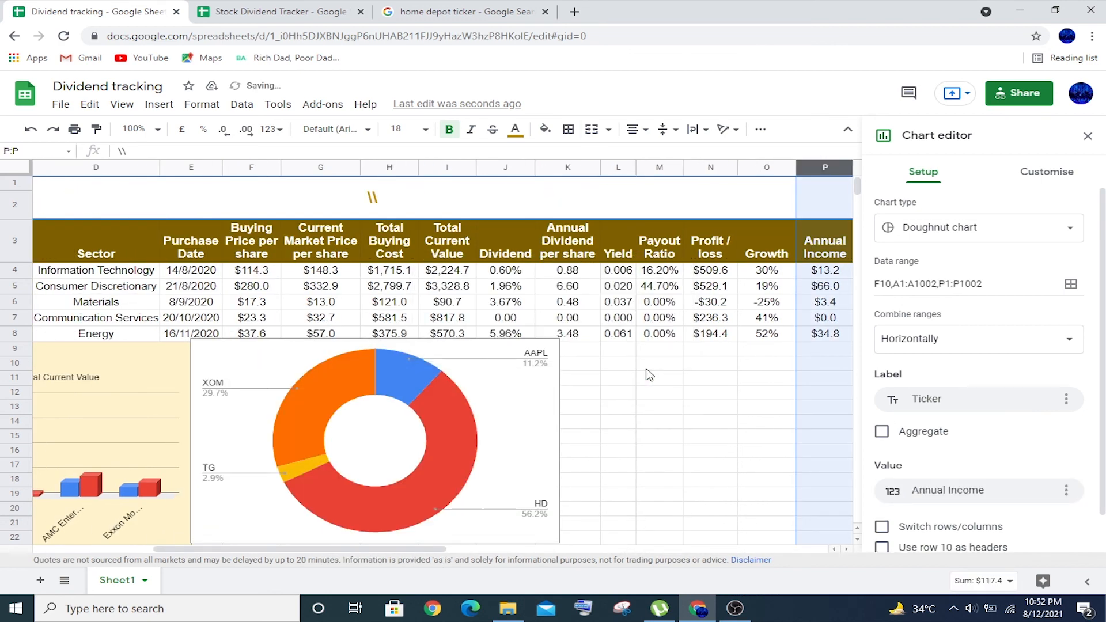
Give the doughnut chart a light yellow background and turn on the 3D style.
click(1037, 173)
click(969, 209)
click(917, 262)
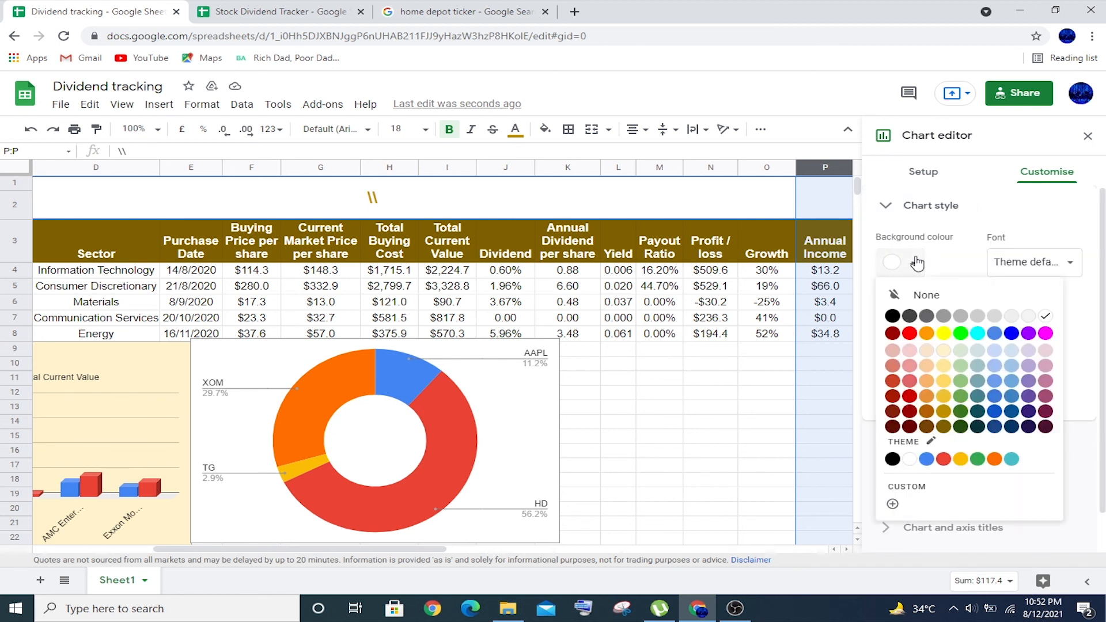
click(943, 350)
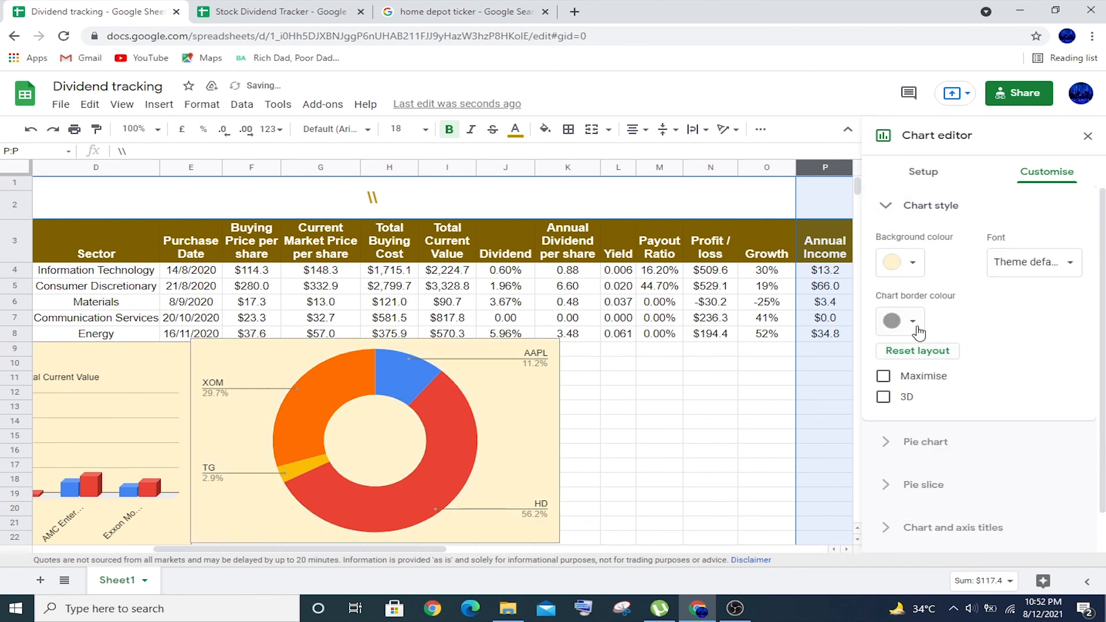
click(884, 400)
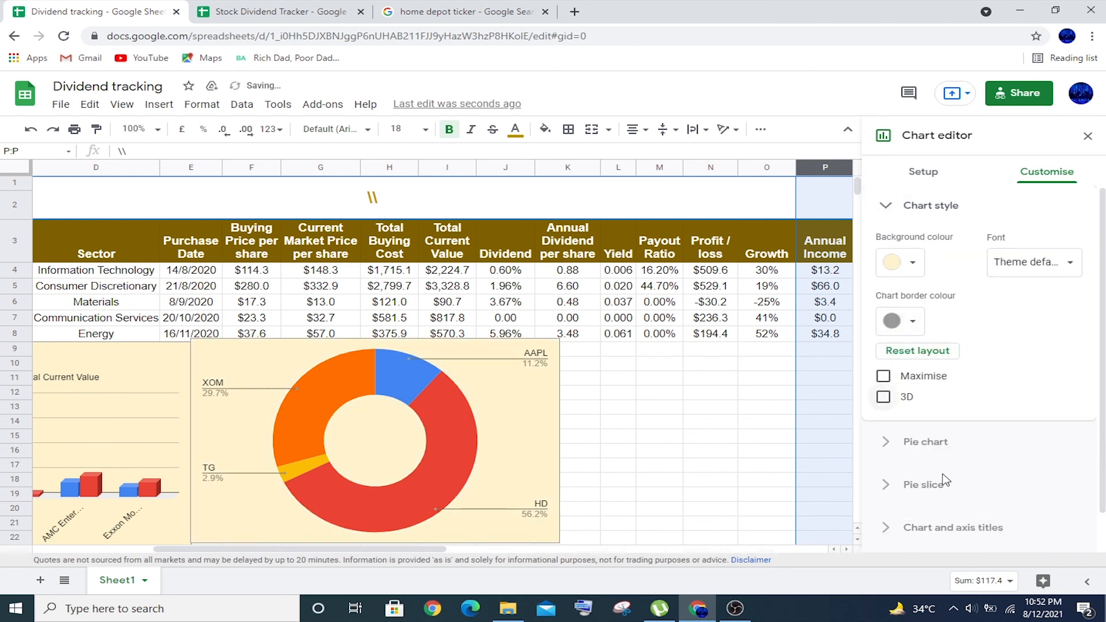
click(885, 401)
Set the doughnut chart's title to "Annual Income" and close the chart editor.
scroll(950, 536, down, 1)
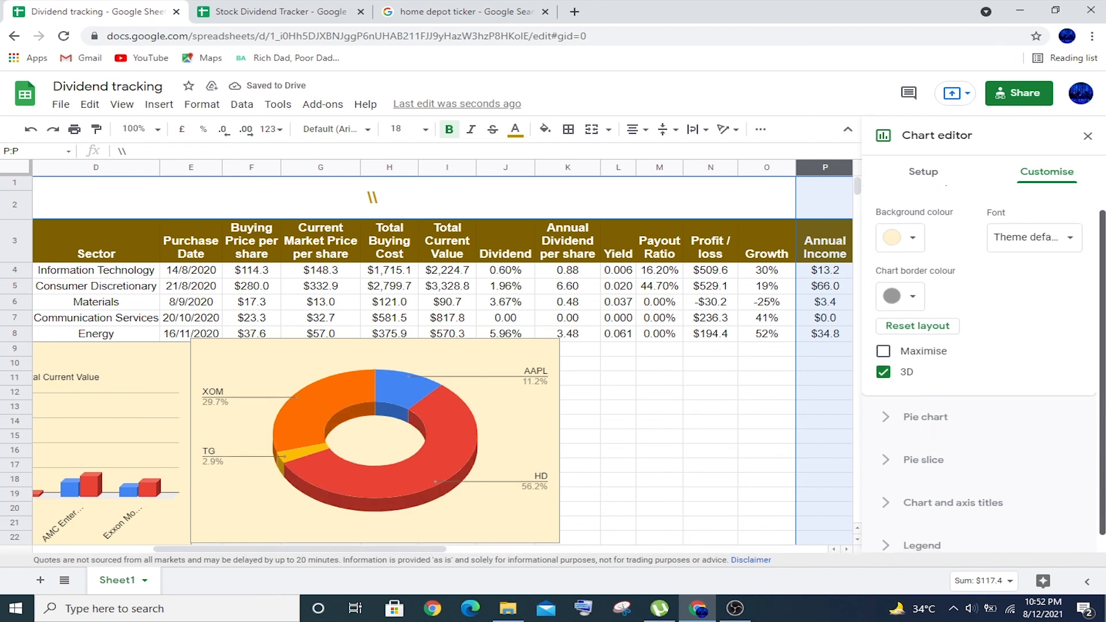
click(987, 487)
click(953, 442)
text(Annual Income)
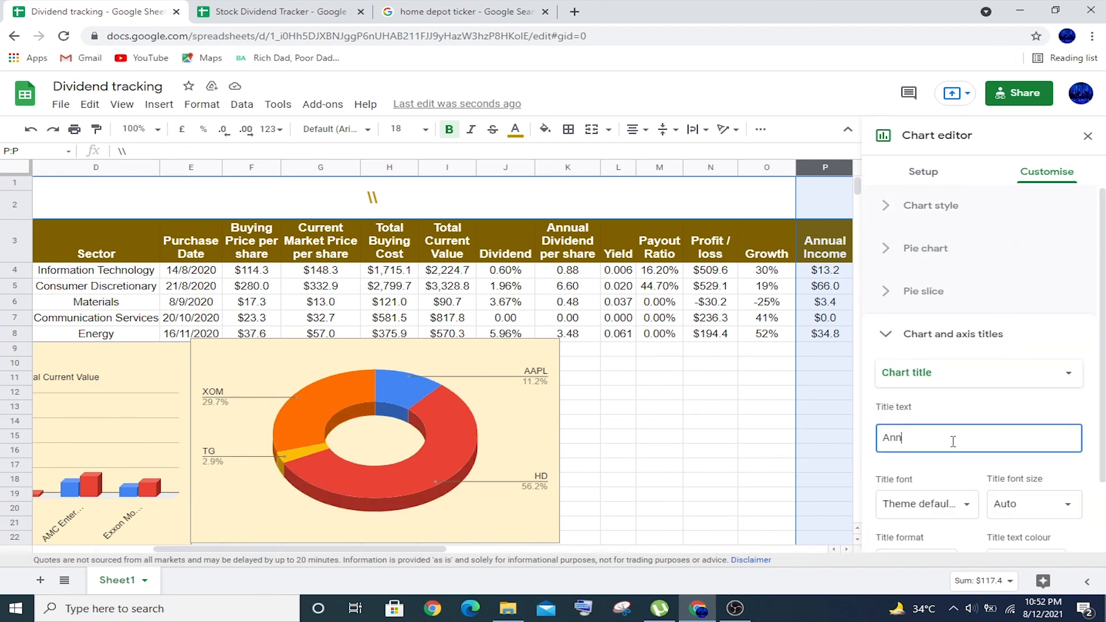
click(1088, 137)
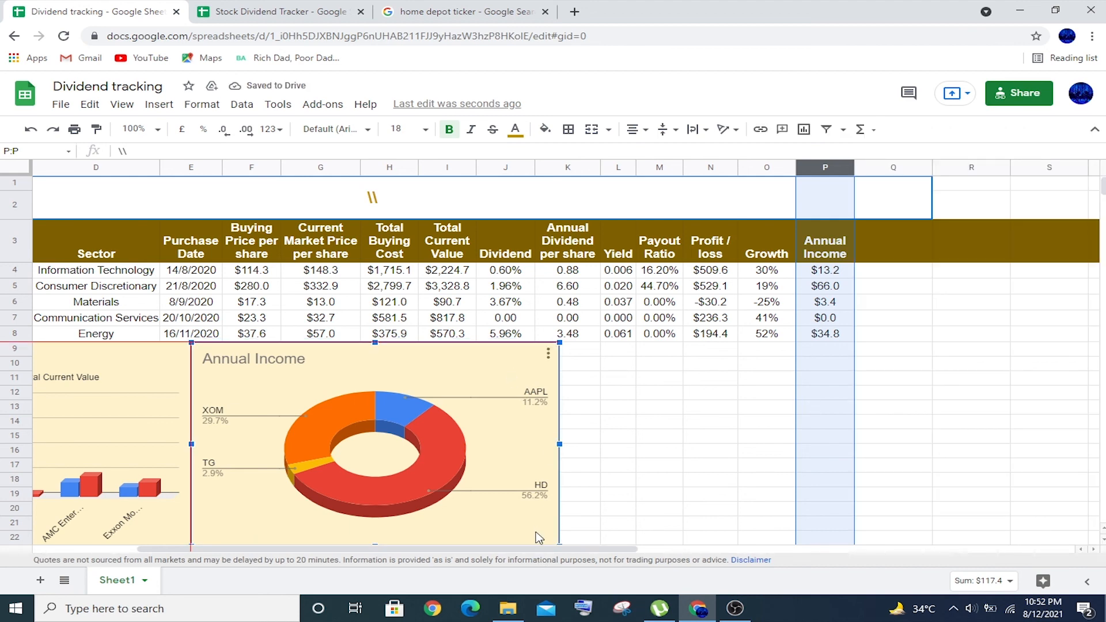
Insert a third chart in the sheet from an empty cell beside the Annual Income chart.
scroll(539, 537, left, 3)
click(796, 451)
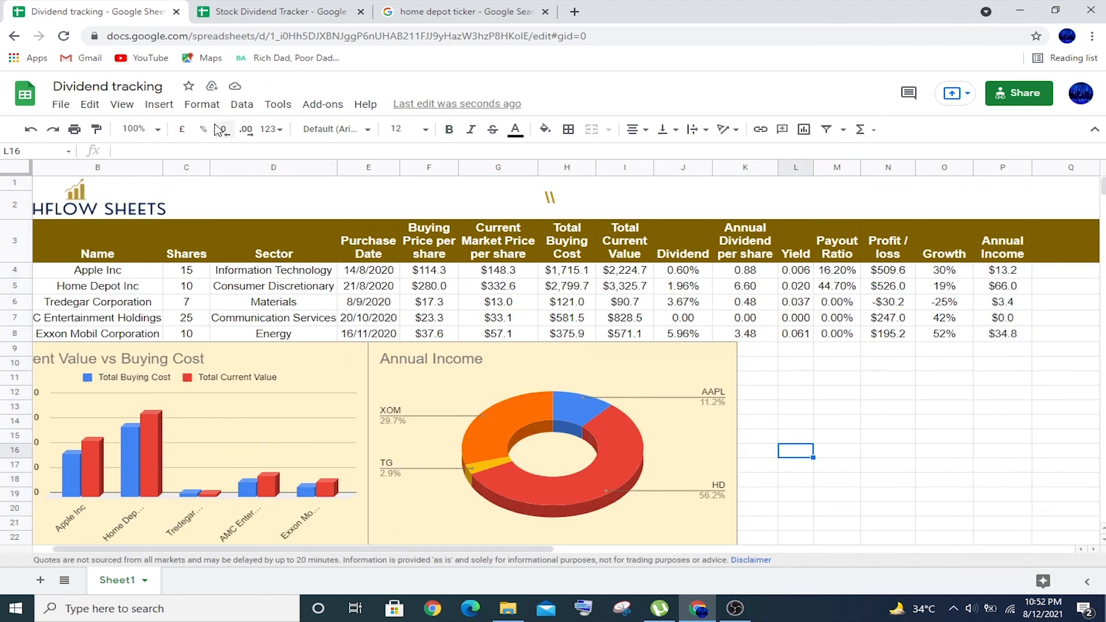
click(158, 105)
click(201, 298)
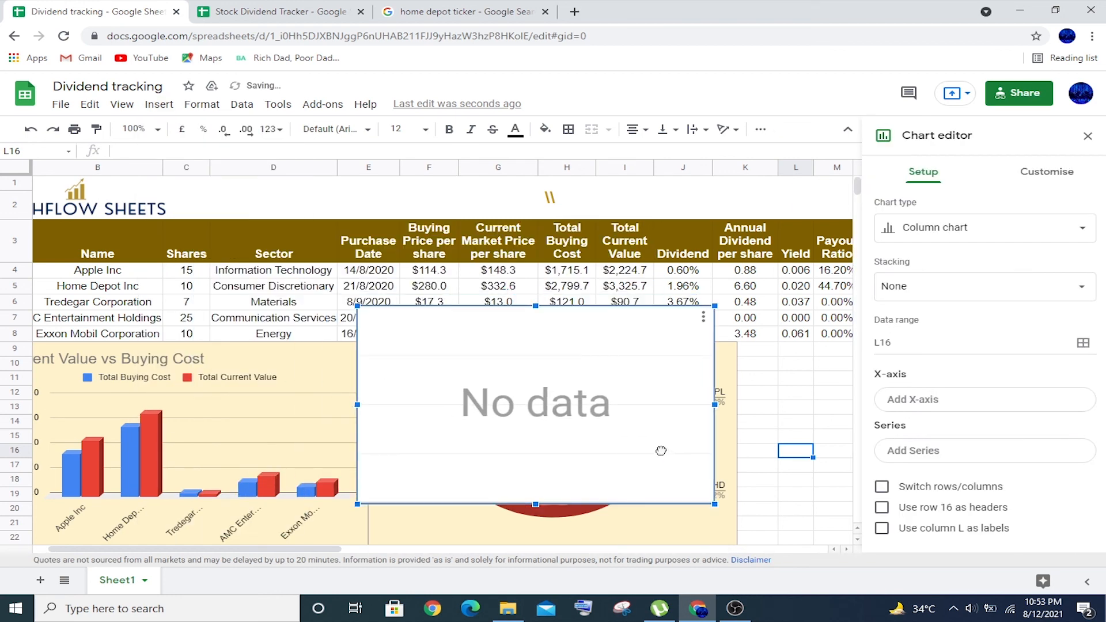
Set the third chart's X-axis to the tickers in column A.
click(931, 400)
click(1043, 433)
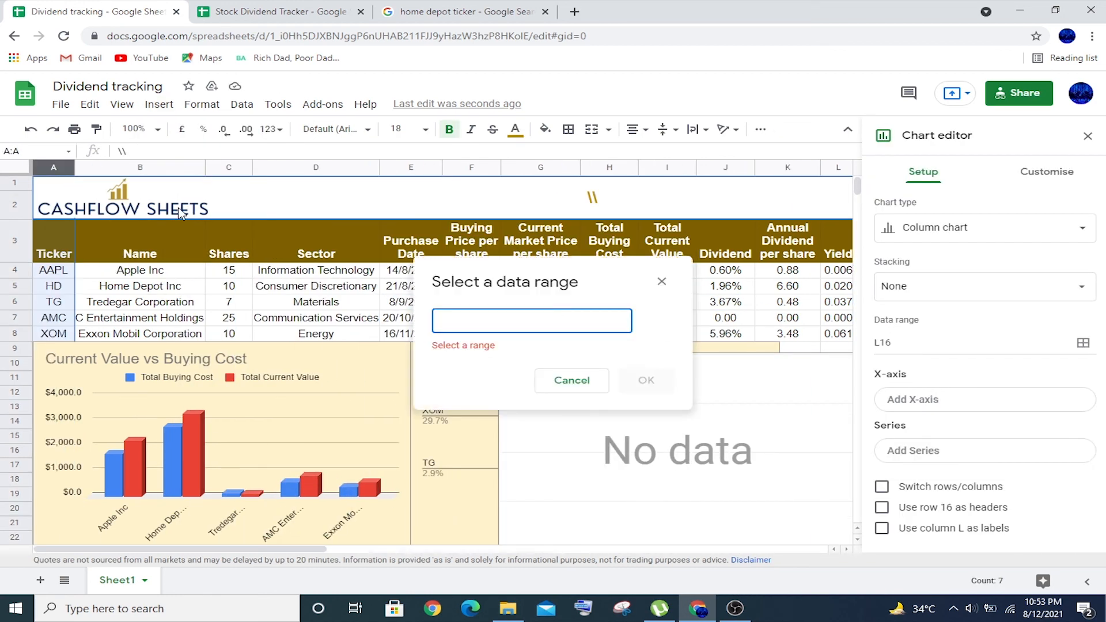
click(385, 288)
click(516, 321)
click(46, 174)
click(645, 367)
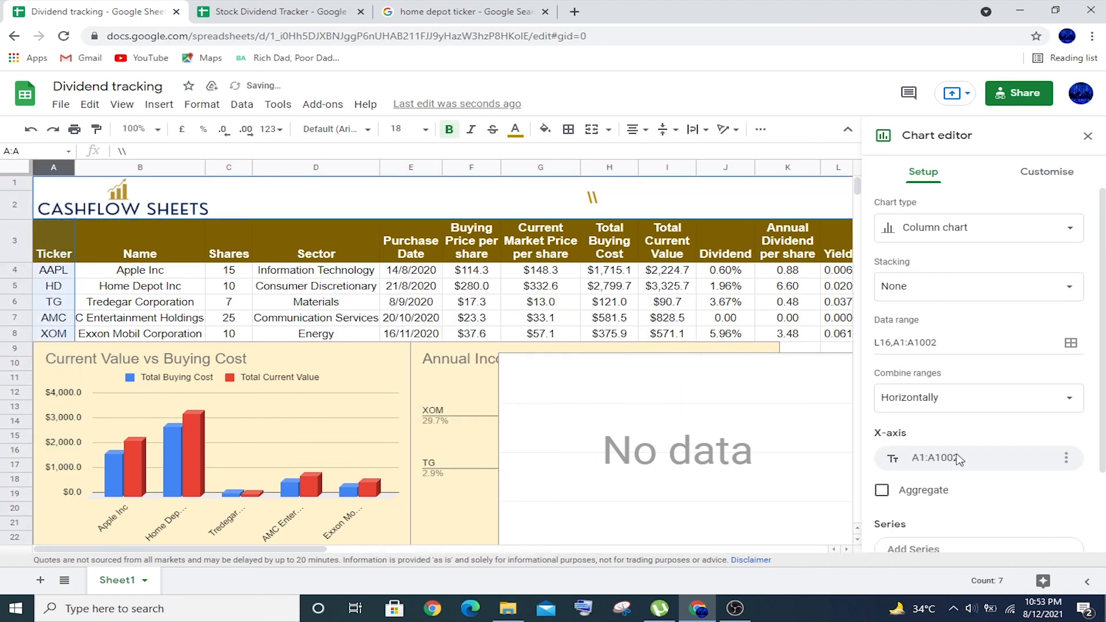
Add Growth from column O as the third chart's series.
click(1017, 548)
click(593, 327)
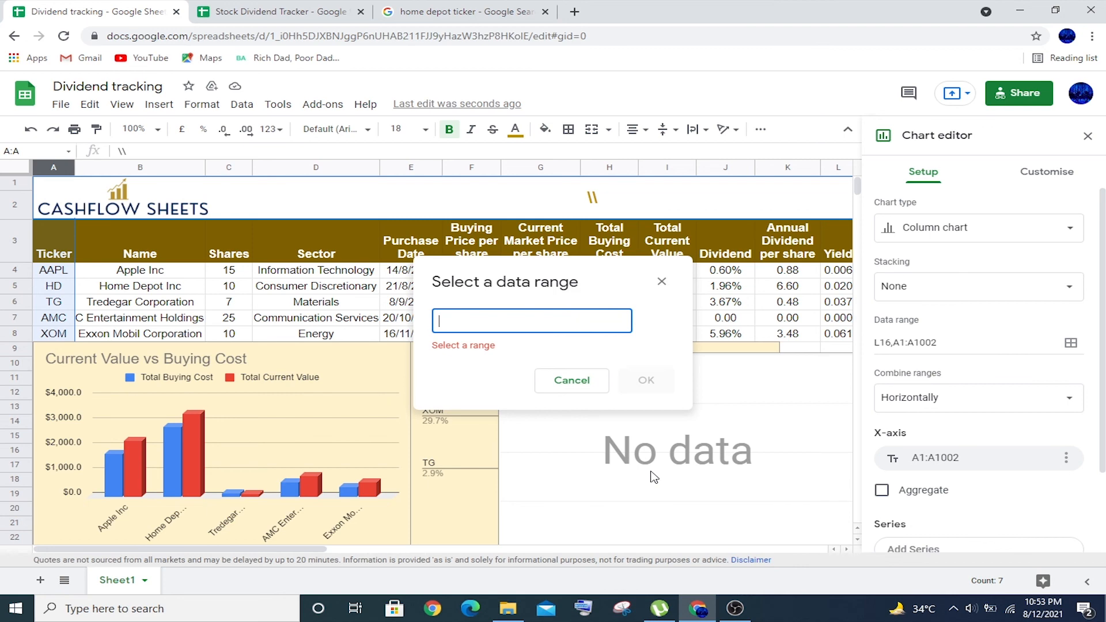
scroll(724, 179, right, 3)
click(813, 167)
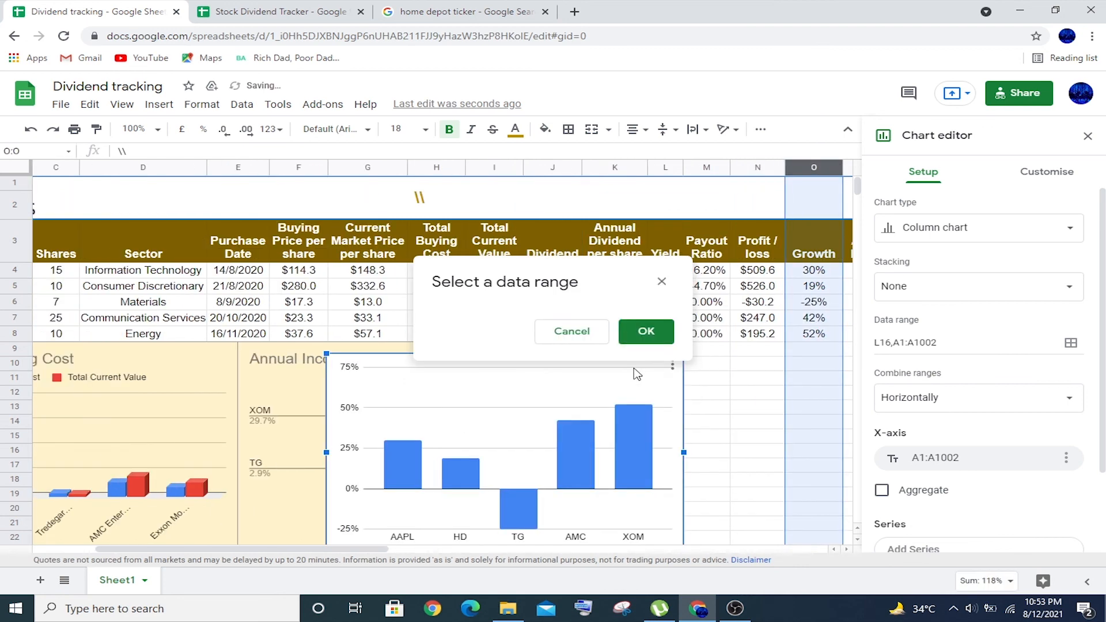
click(646, 379)
Give the growth column chart a light yellow background and turn on the 3D style.
drag(382, 547, 360, 548)
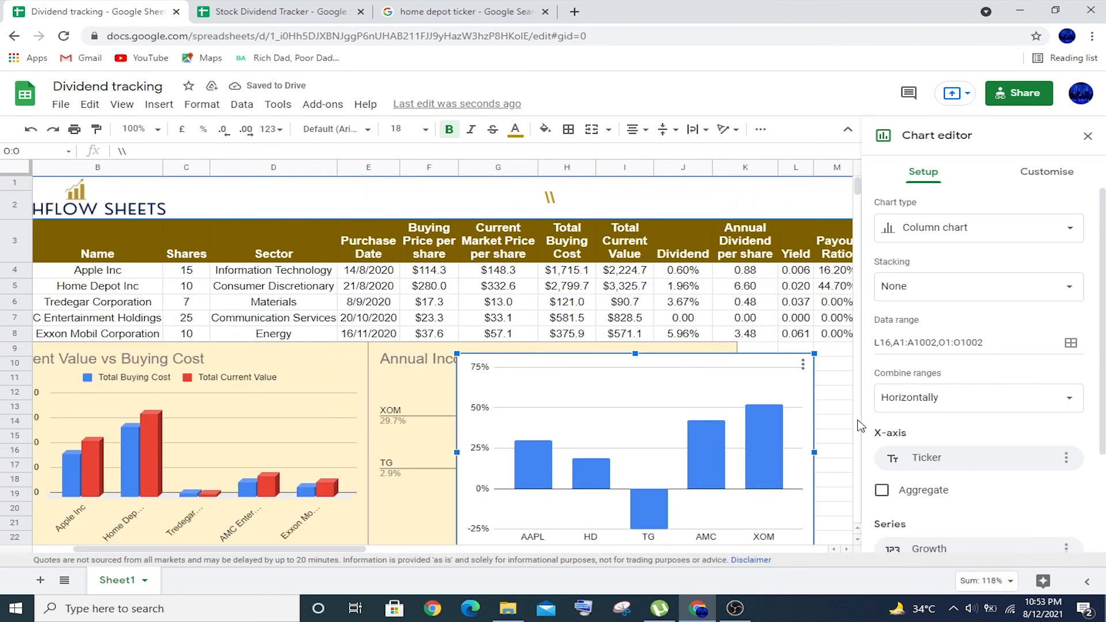
click(1053, 167)
click(946, 209)
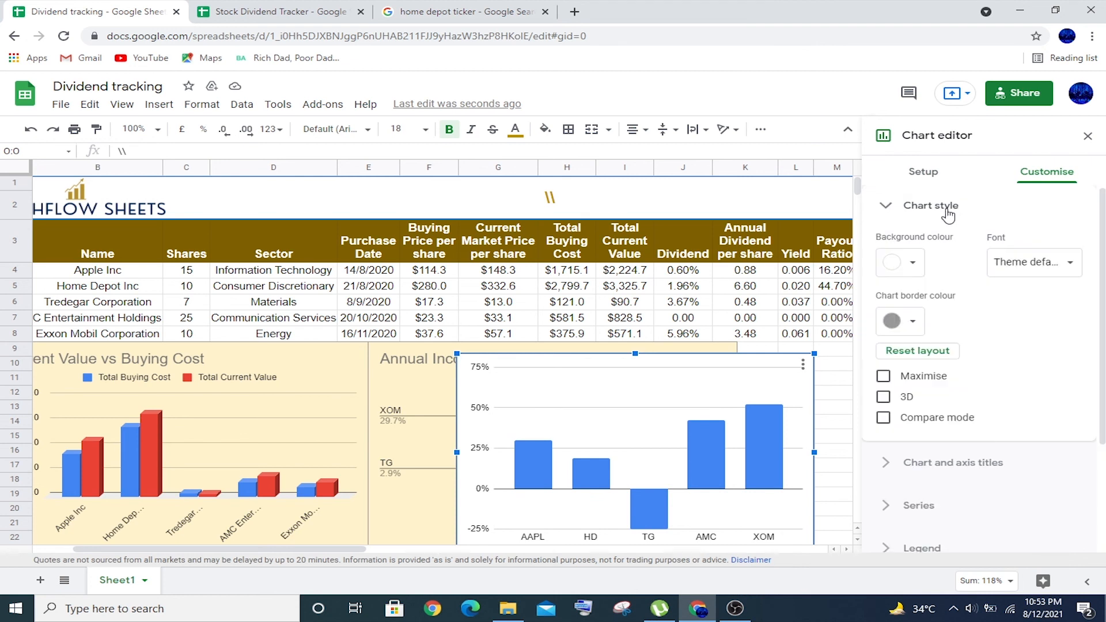
click(912, 266)
click(944, 352)
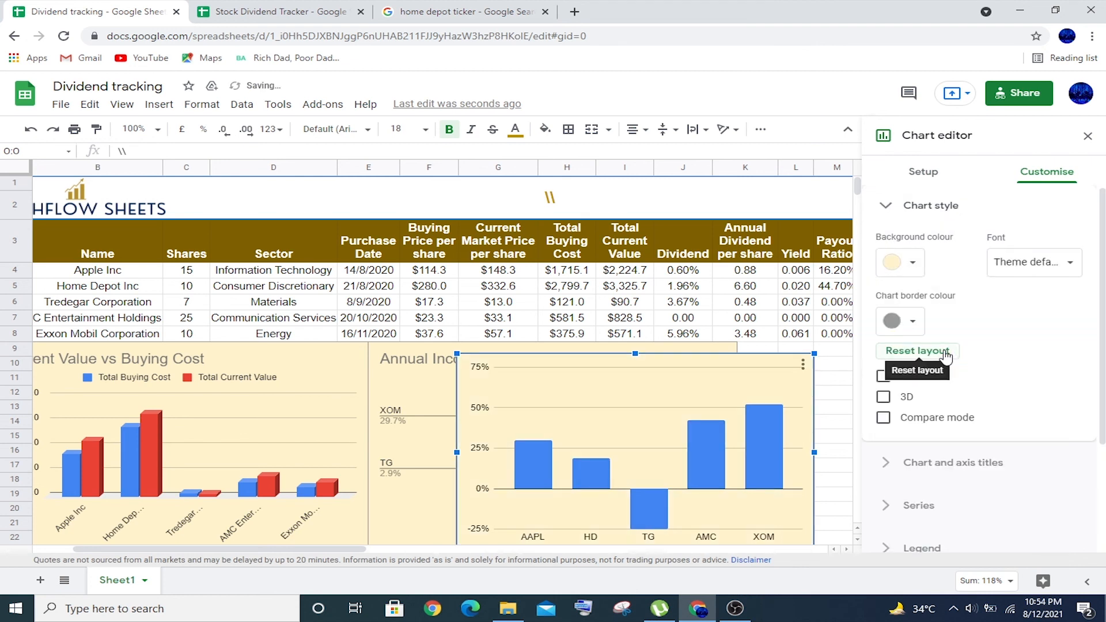
click(885, 397)
Set the growth chart's title to "Growth Comparison" and close the chart editor.
scroll(1022, 409, down, 3)
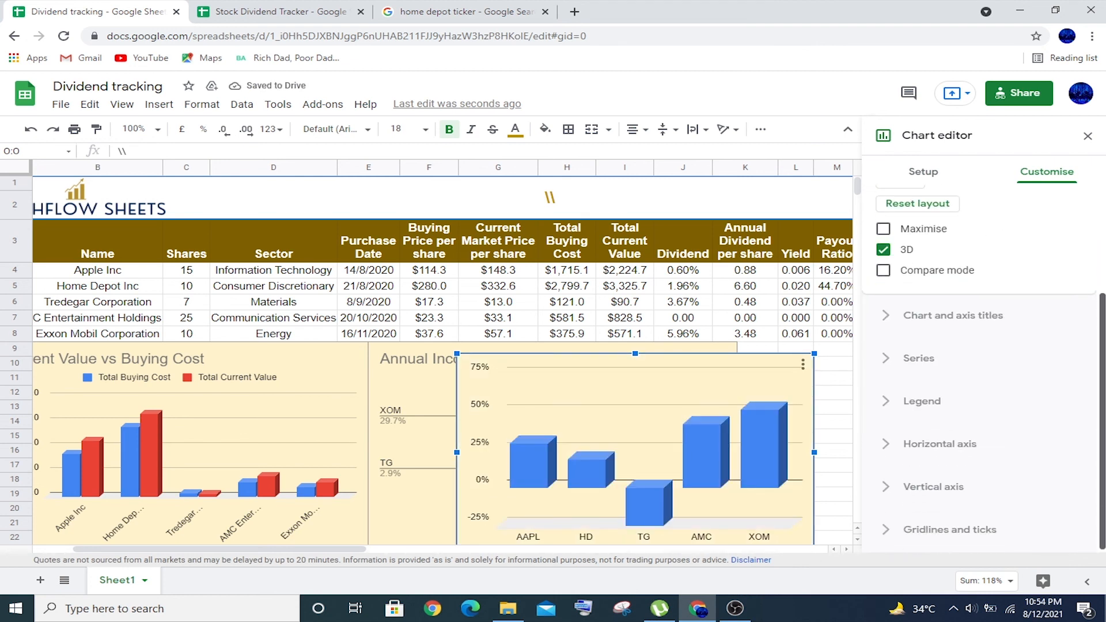
click(977, 326)
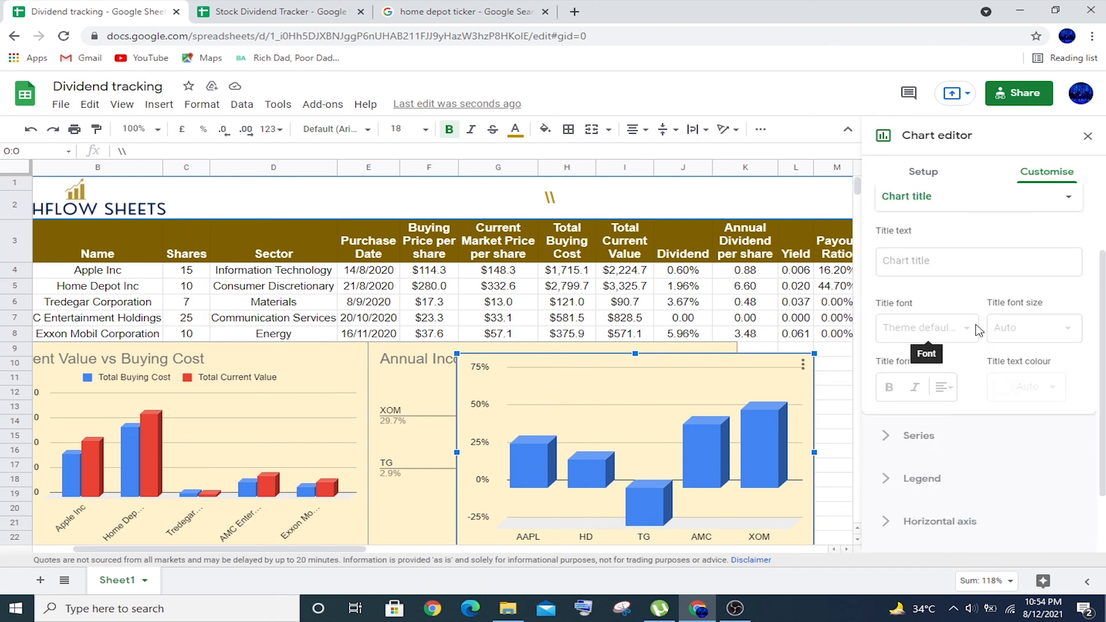
click(949, 267)
text(Growth Comparison)
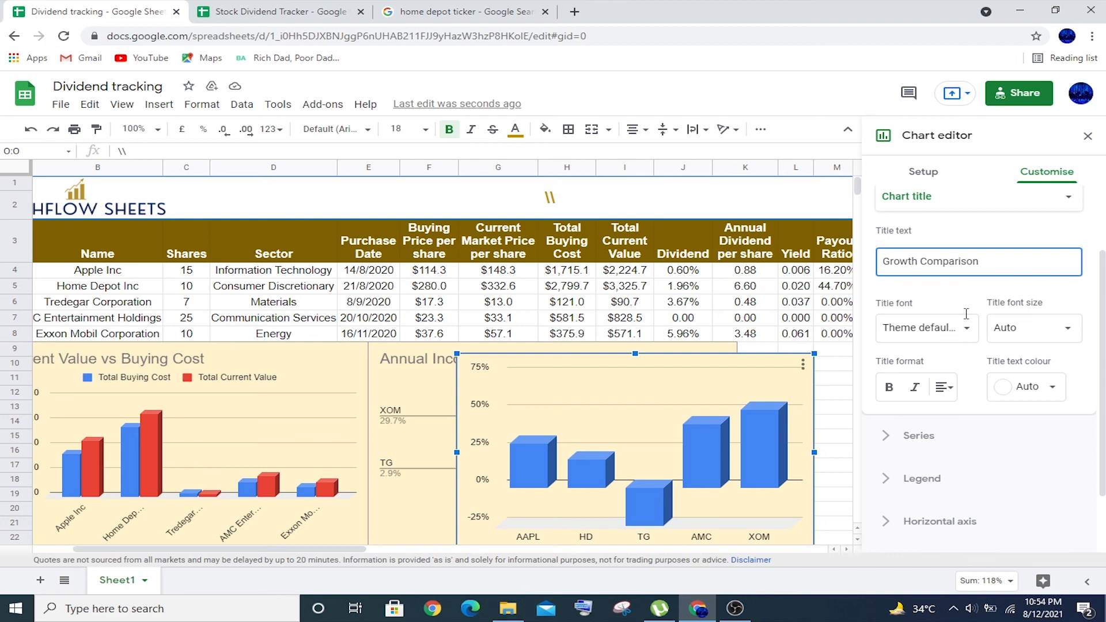
click(1093, 140)
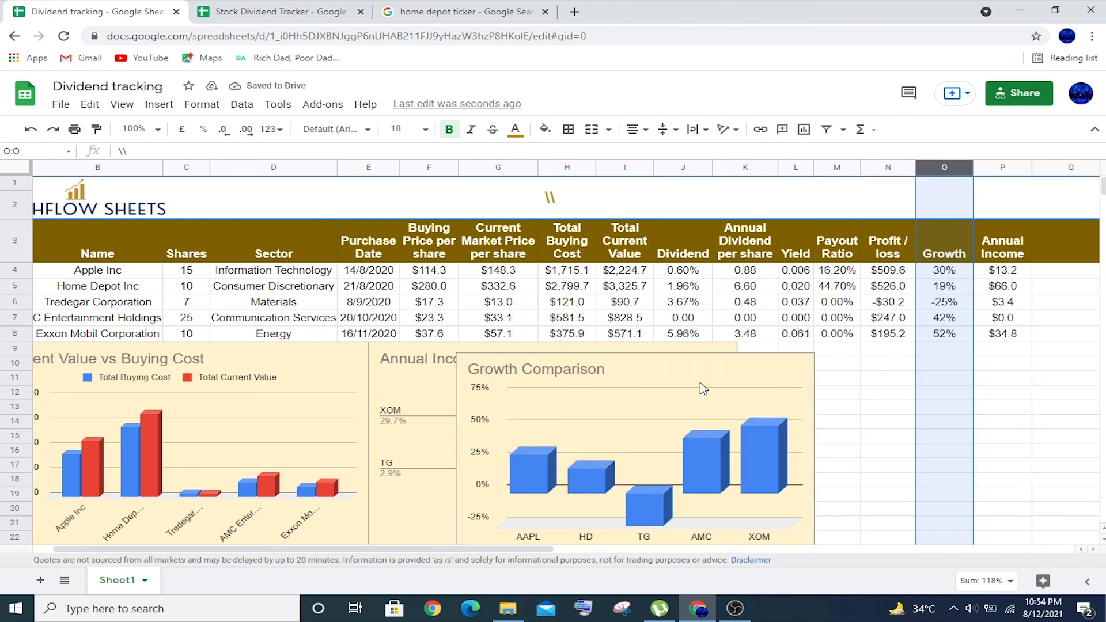
Move the Growth Comparison chart next to the Annual Income chart, align its corner with it and extend its lower edge downward.
drag(530, 410, 951, 418)
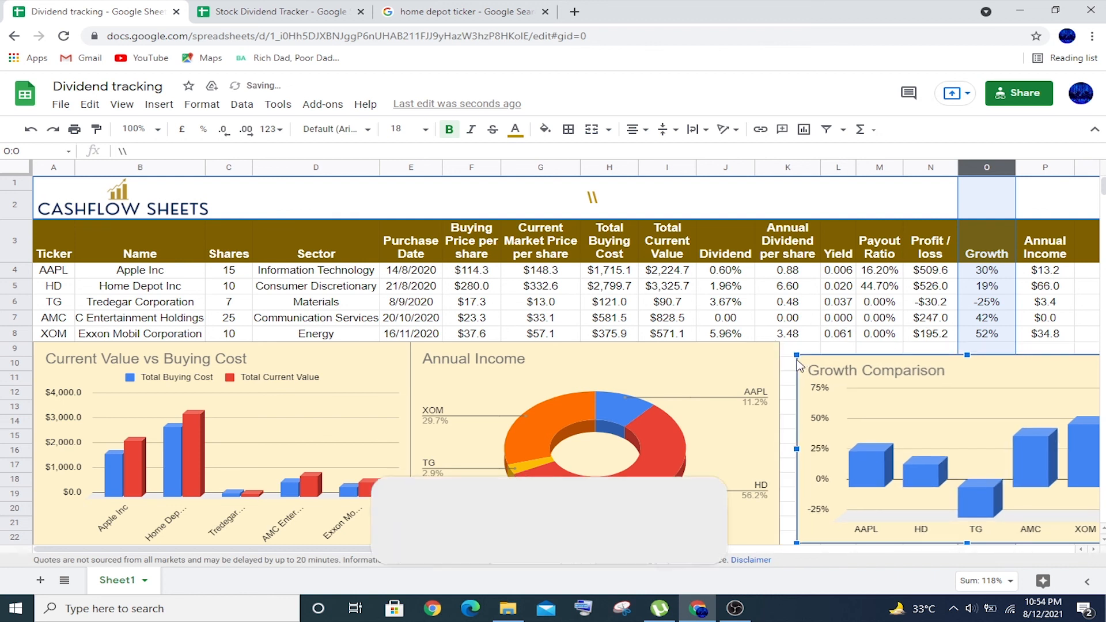
drag(798, 366, 781, 355)
click(646, 323)
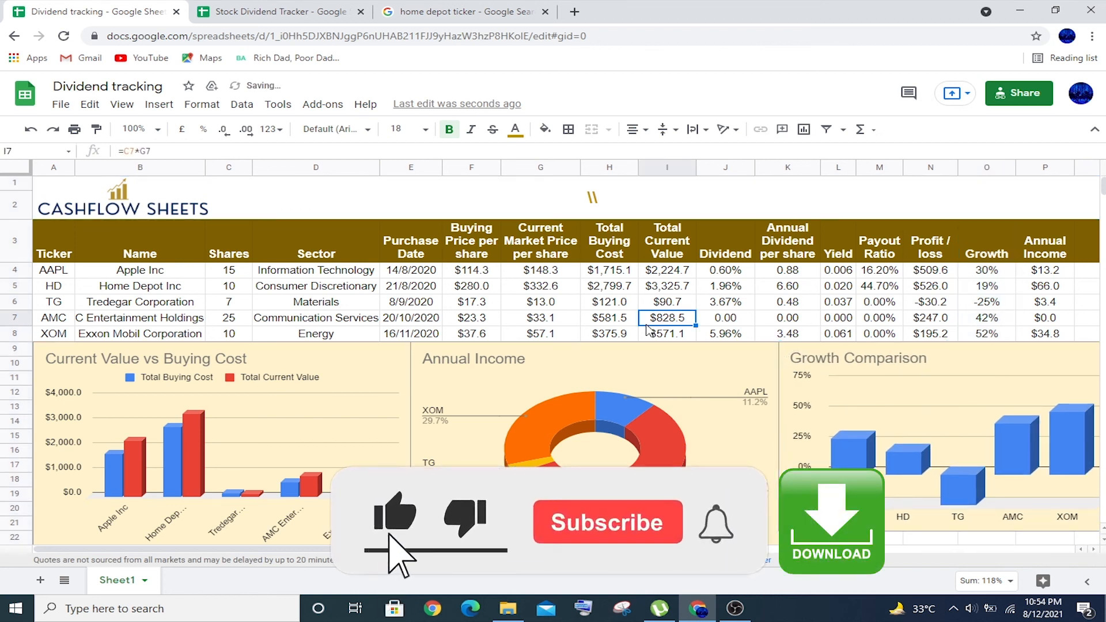
click(947, 525)
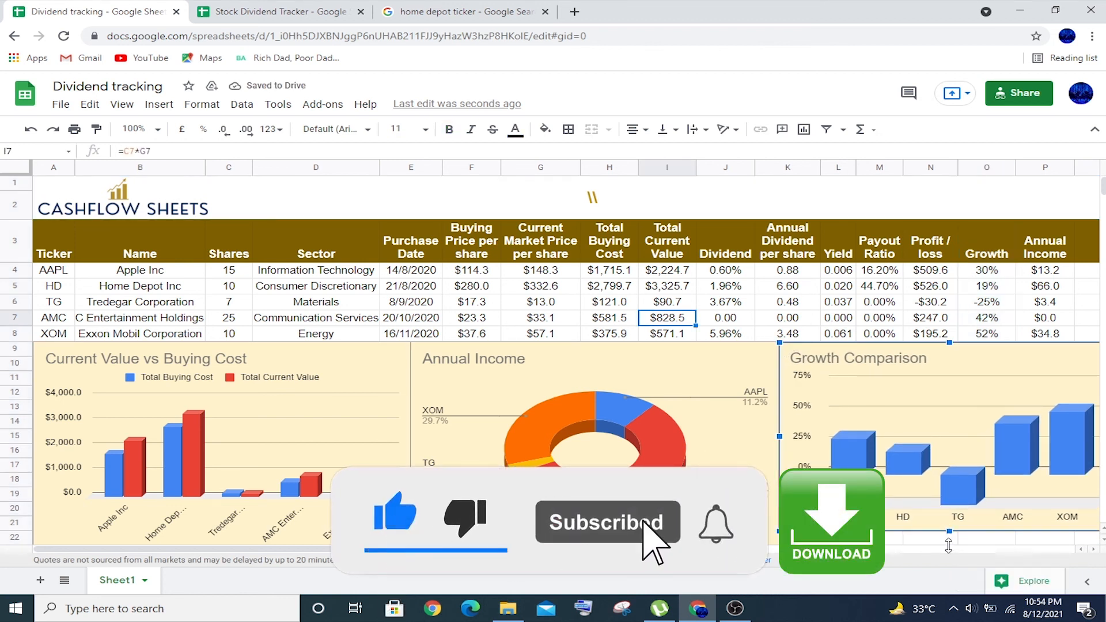
drag(948, 538, 948, 559)
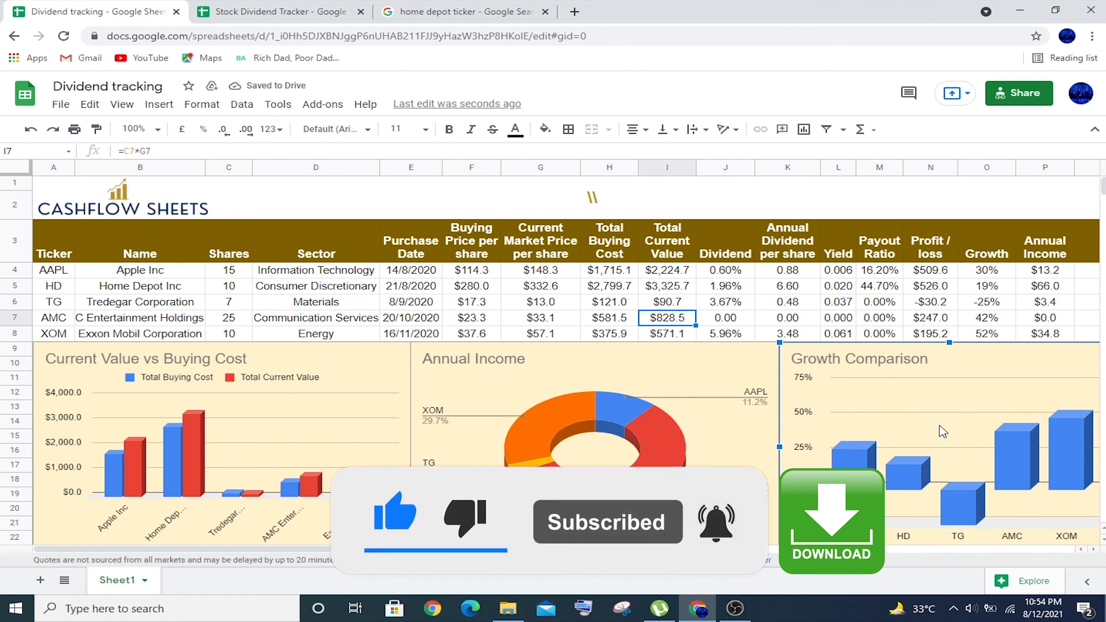